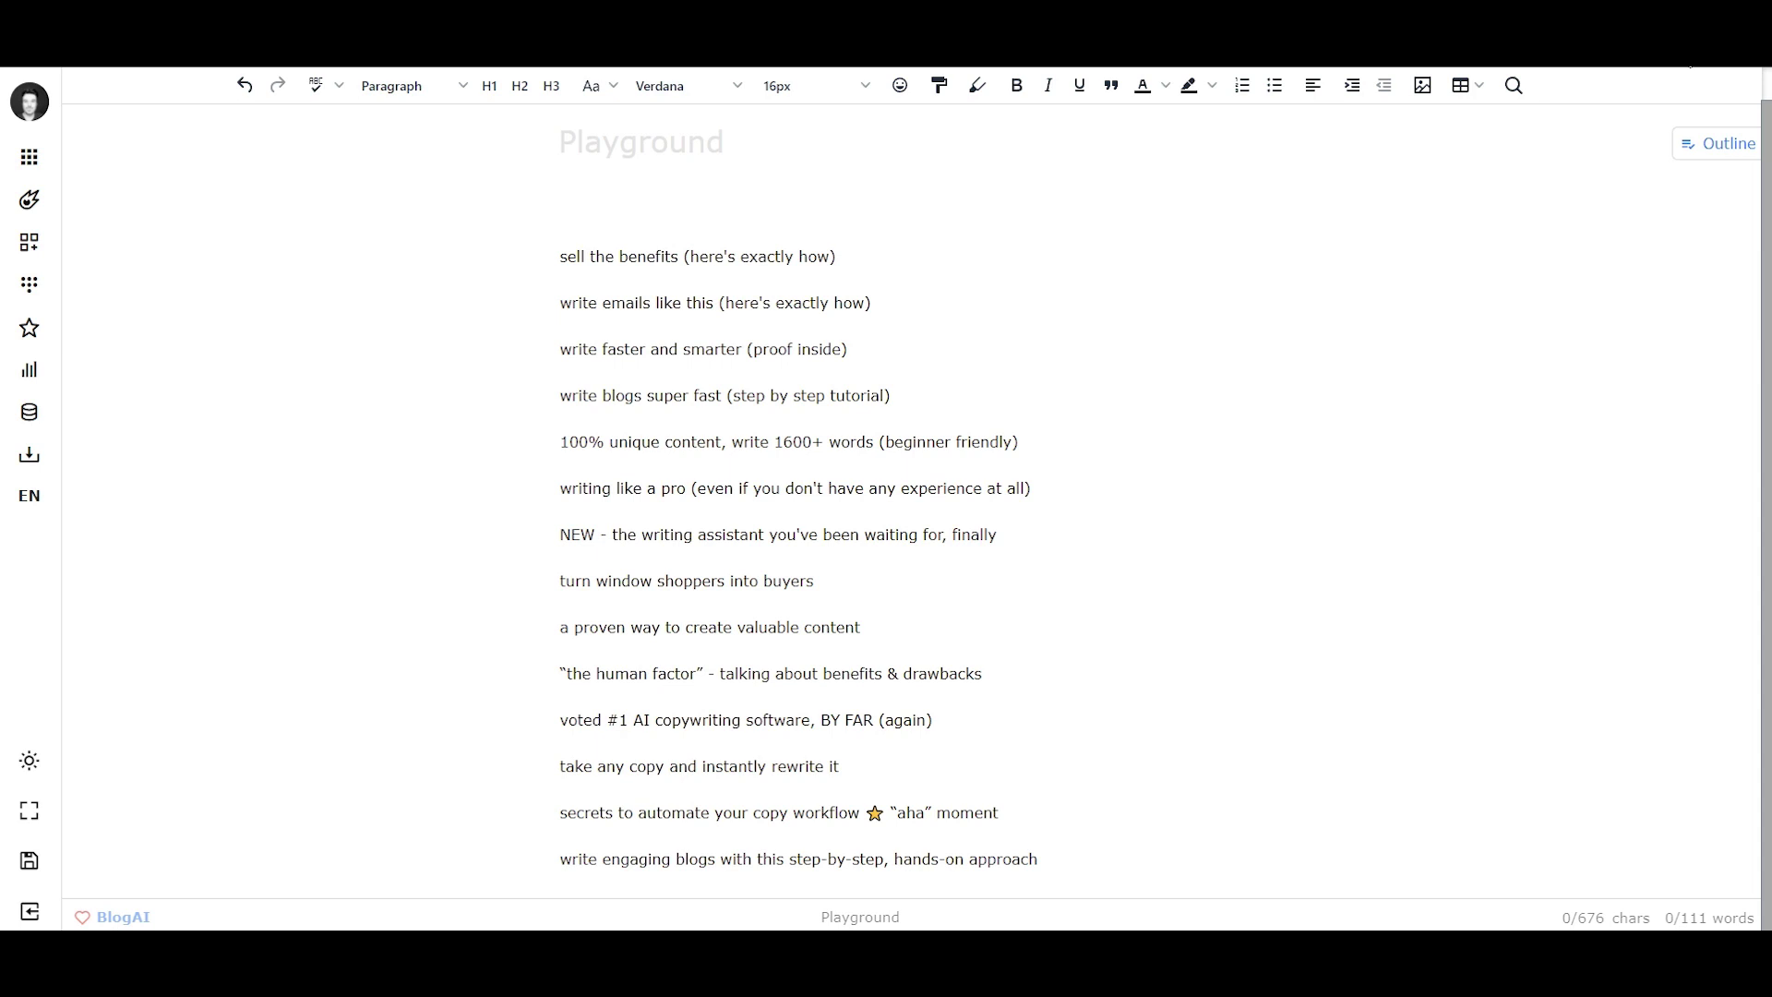
Label the first ideas with 'Subject line:' and add a ### separator below one
{"action": "left_click", "coordinate": [963, 341]}
{"action": "left_click", "coordinate": [562, 258]}
{"action": "left_click", "coordinate": [566, 443]}
{"action": "key", "text": "ctrl+v"}
{"action": "left_click", "coordinate": [988, 349]}
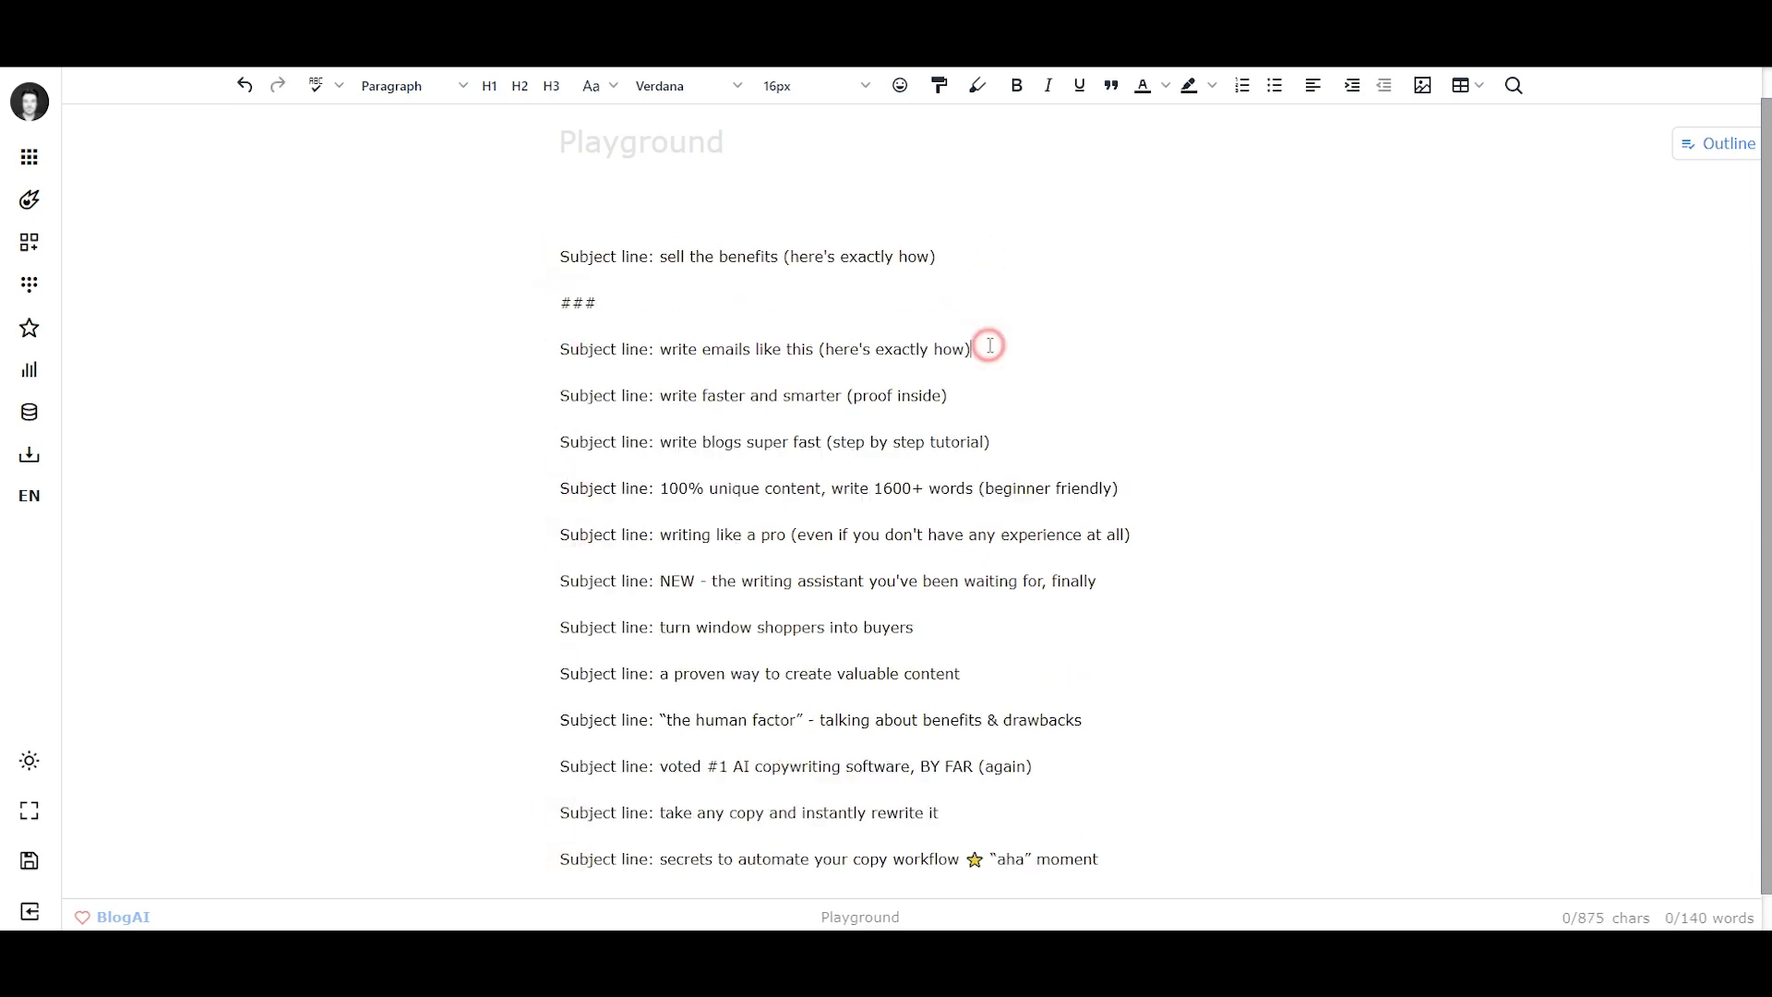
{"action": "key", "text": "Return"}
{"action": "type", "text": "###"}
Add ### separators after the remaining subject lines down to the last one
{"action": "left_click", "coordinate": [963, 442]}
{"action": "key", "text": "Return"}
{"action": "type", "text": "###"}
{"action": "scroll", "coordinate": [962, 442], "scroll_direction": "down", "scroll_amount": 5}
{"action": "left_click", "coordinate": [942, 582]}
{"action": "key", "text": "Return"}
{"action": "type", "text": "###"}
{"action": "left_click", "coordinate": [1064, 711]}
{"action": "key", "text": "Return"}
{"action": "type", "text": "###"}
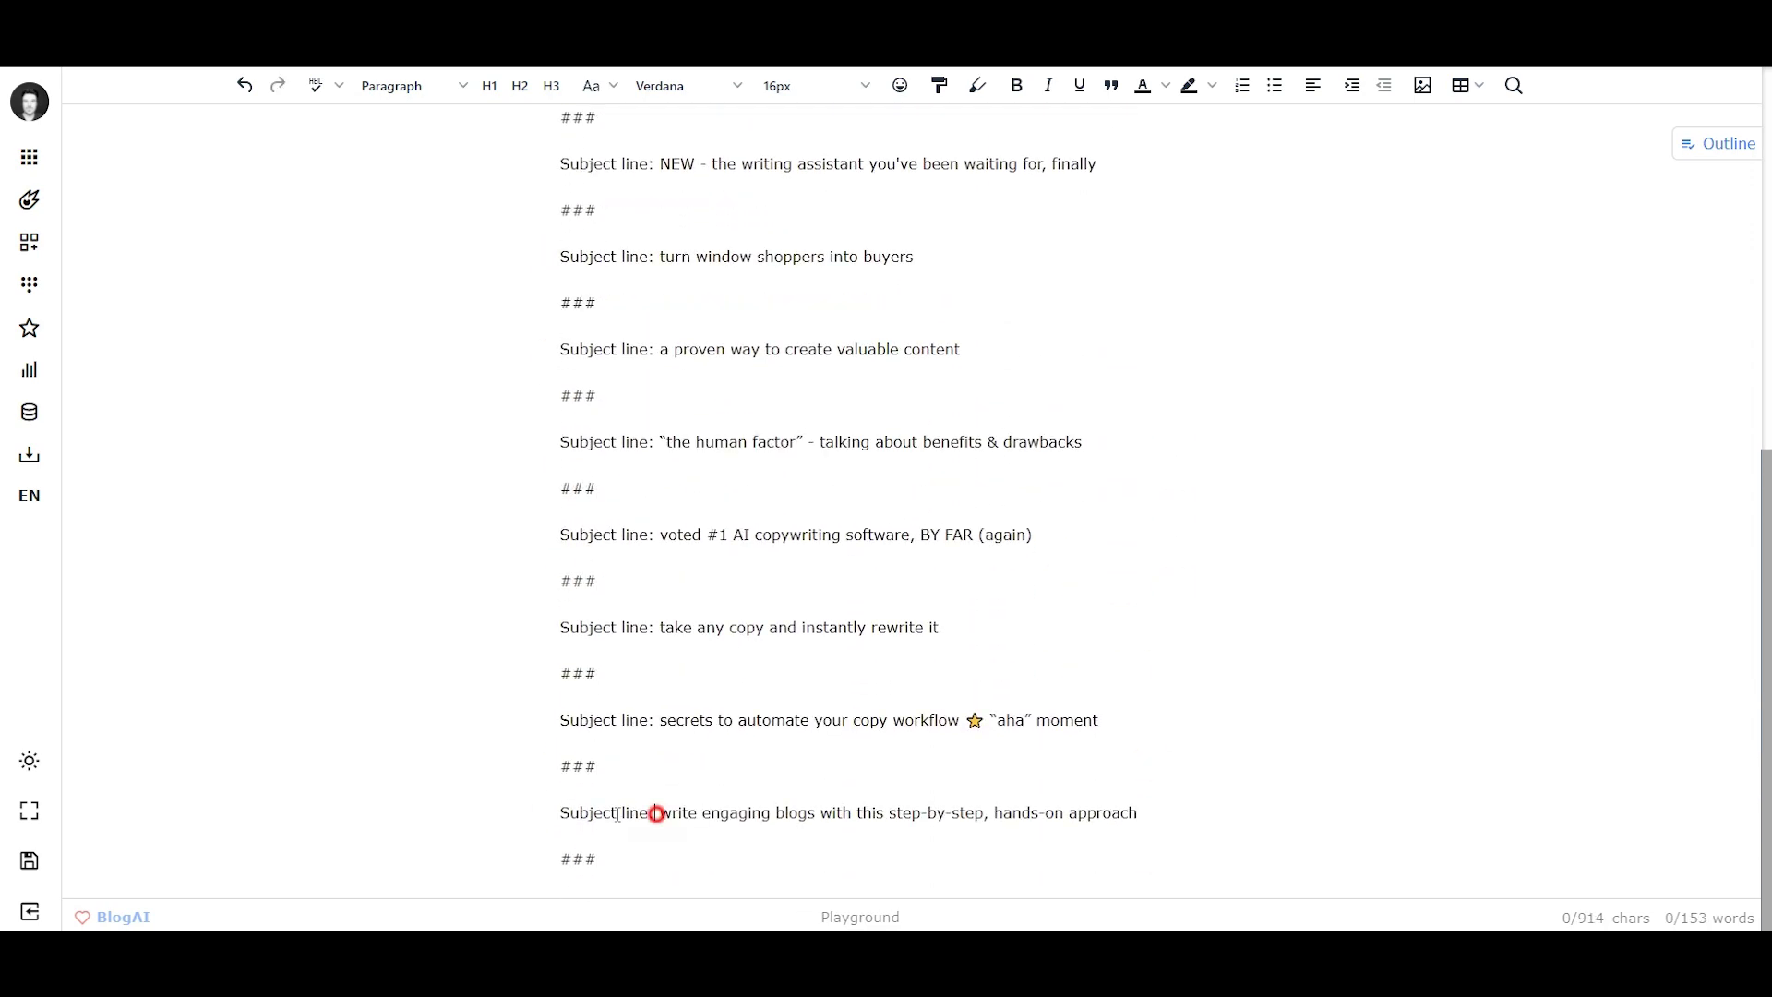
End the document with an empty 'Subject line:' prompt and select all the text
{"action": "left_click_drag", "start_coordinate": [662, 814], "coordinate": [558, 821]}
{"action": "key", "text": "ctrl+c"}
{"action": "left_click", "coordinate": [626, 863]}
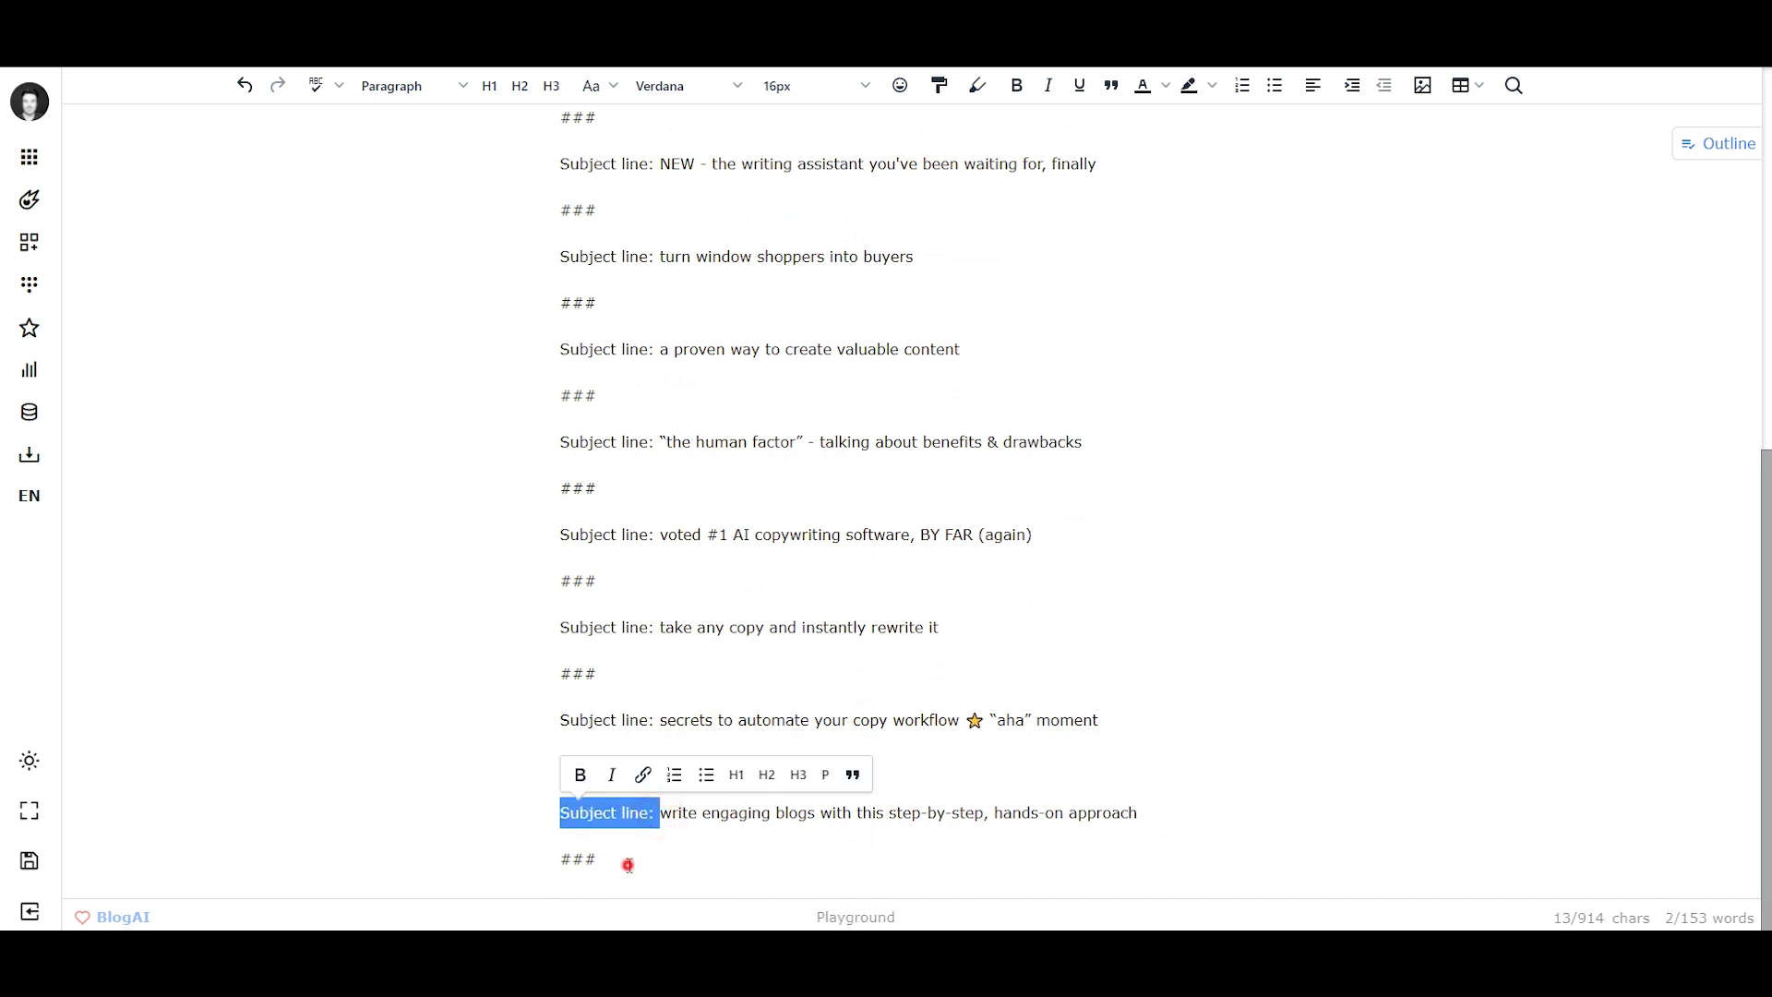
{"action": "left_click", "coordinate": [631, 866]}
{"action": "key", "text": "Return"}
{"action": "key", "text": "ctrl+v"}
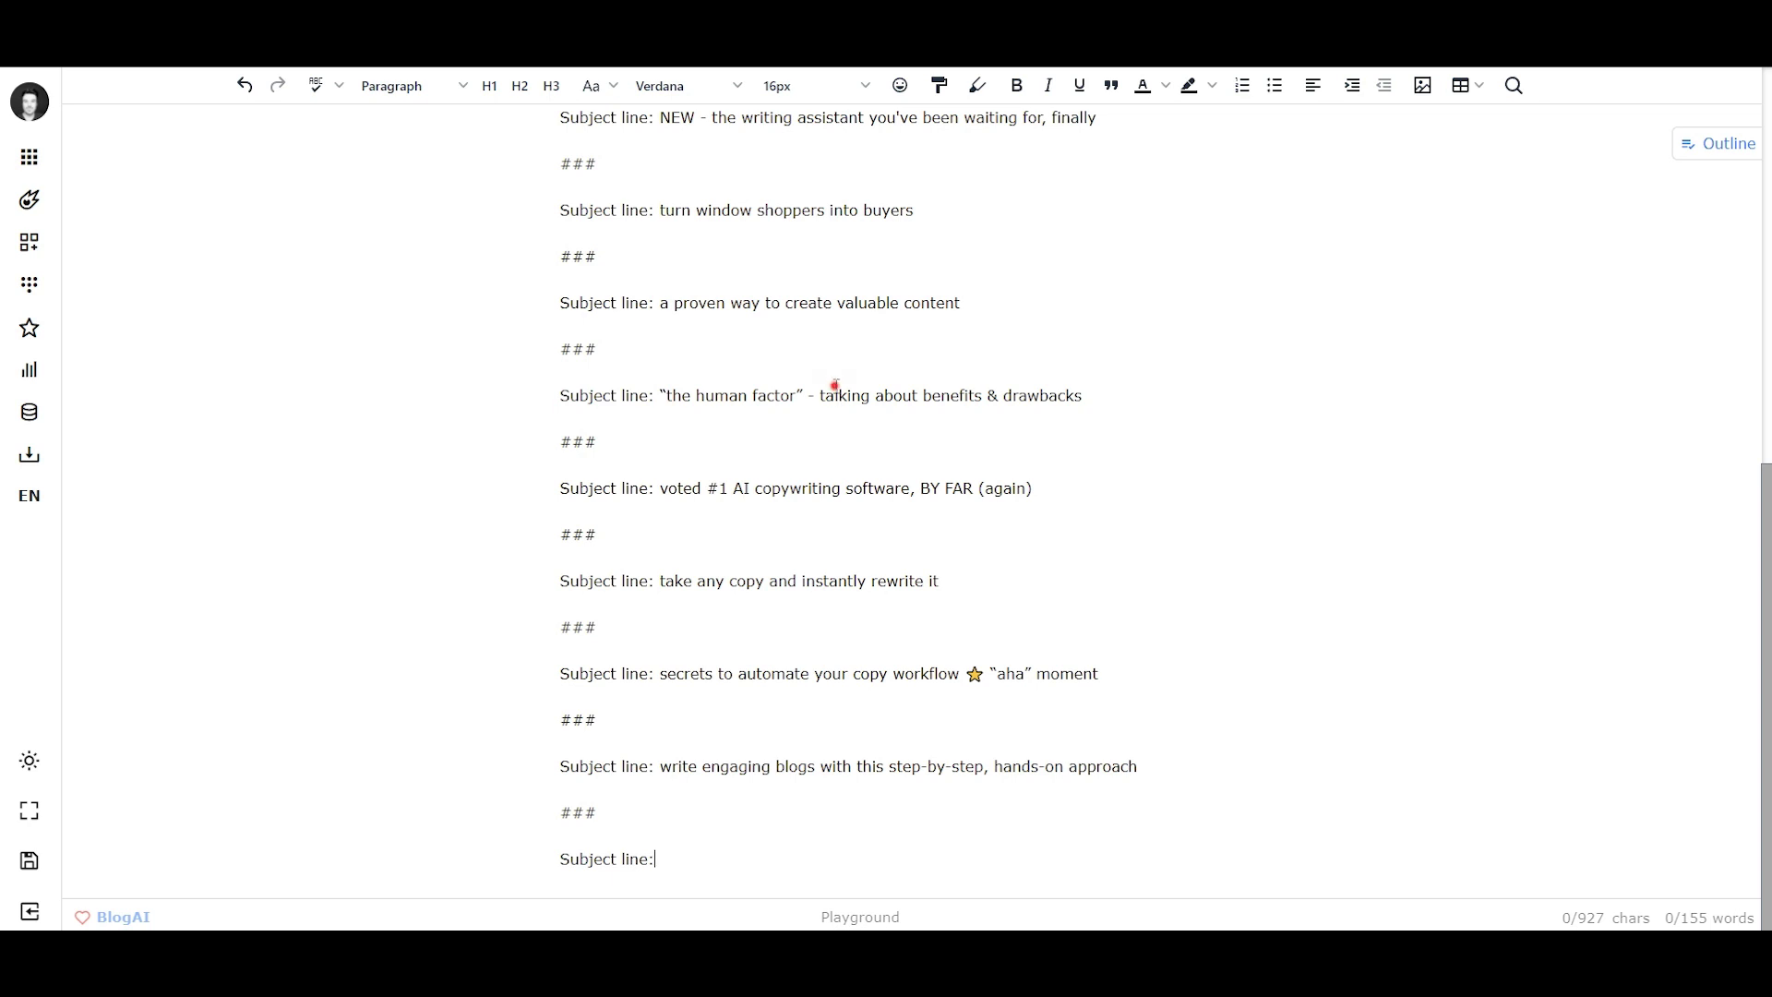
{"action": "key", "text": "ctrl+a"}
Start a new framework named 'Subject lines v1' in category 'CC Tutorial'
{"action": "left_click", "coordinate": [30, 239]}
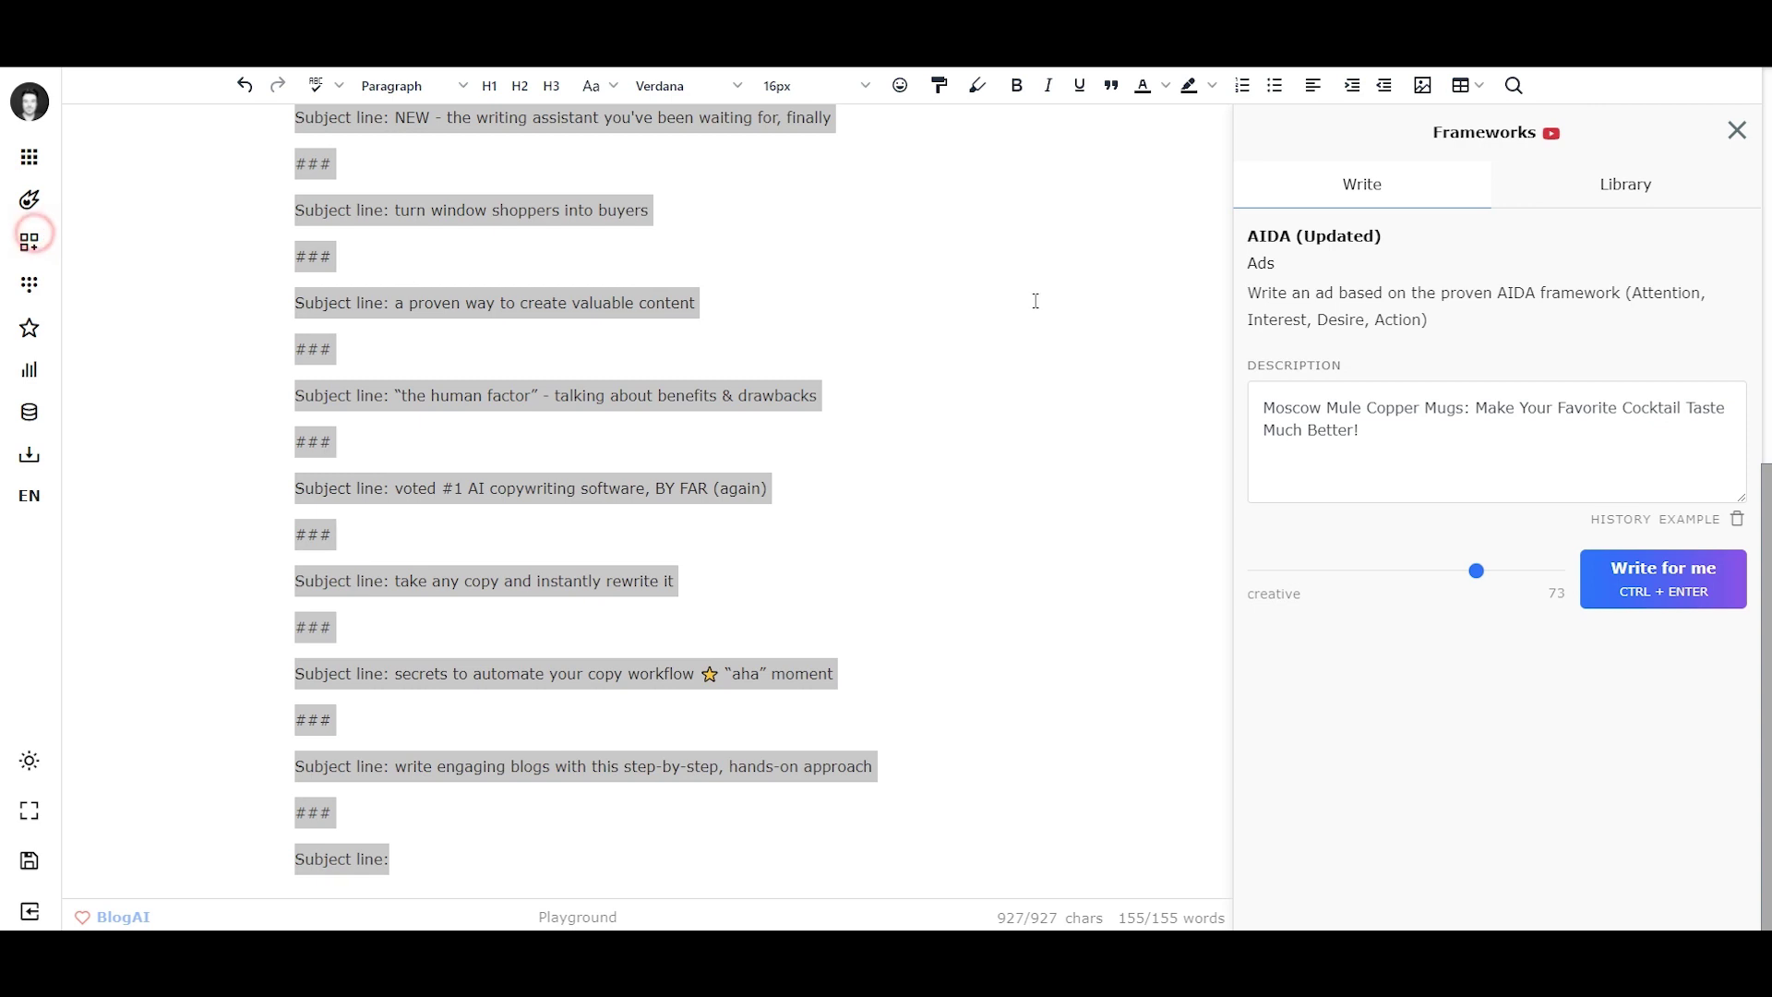
{"action": "left_click", "coordinate": [1625, 184]}
{"action": "left_click", "coordinate": [1701, 238]}
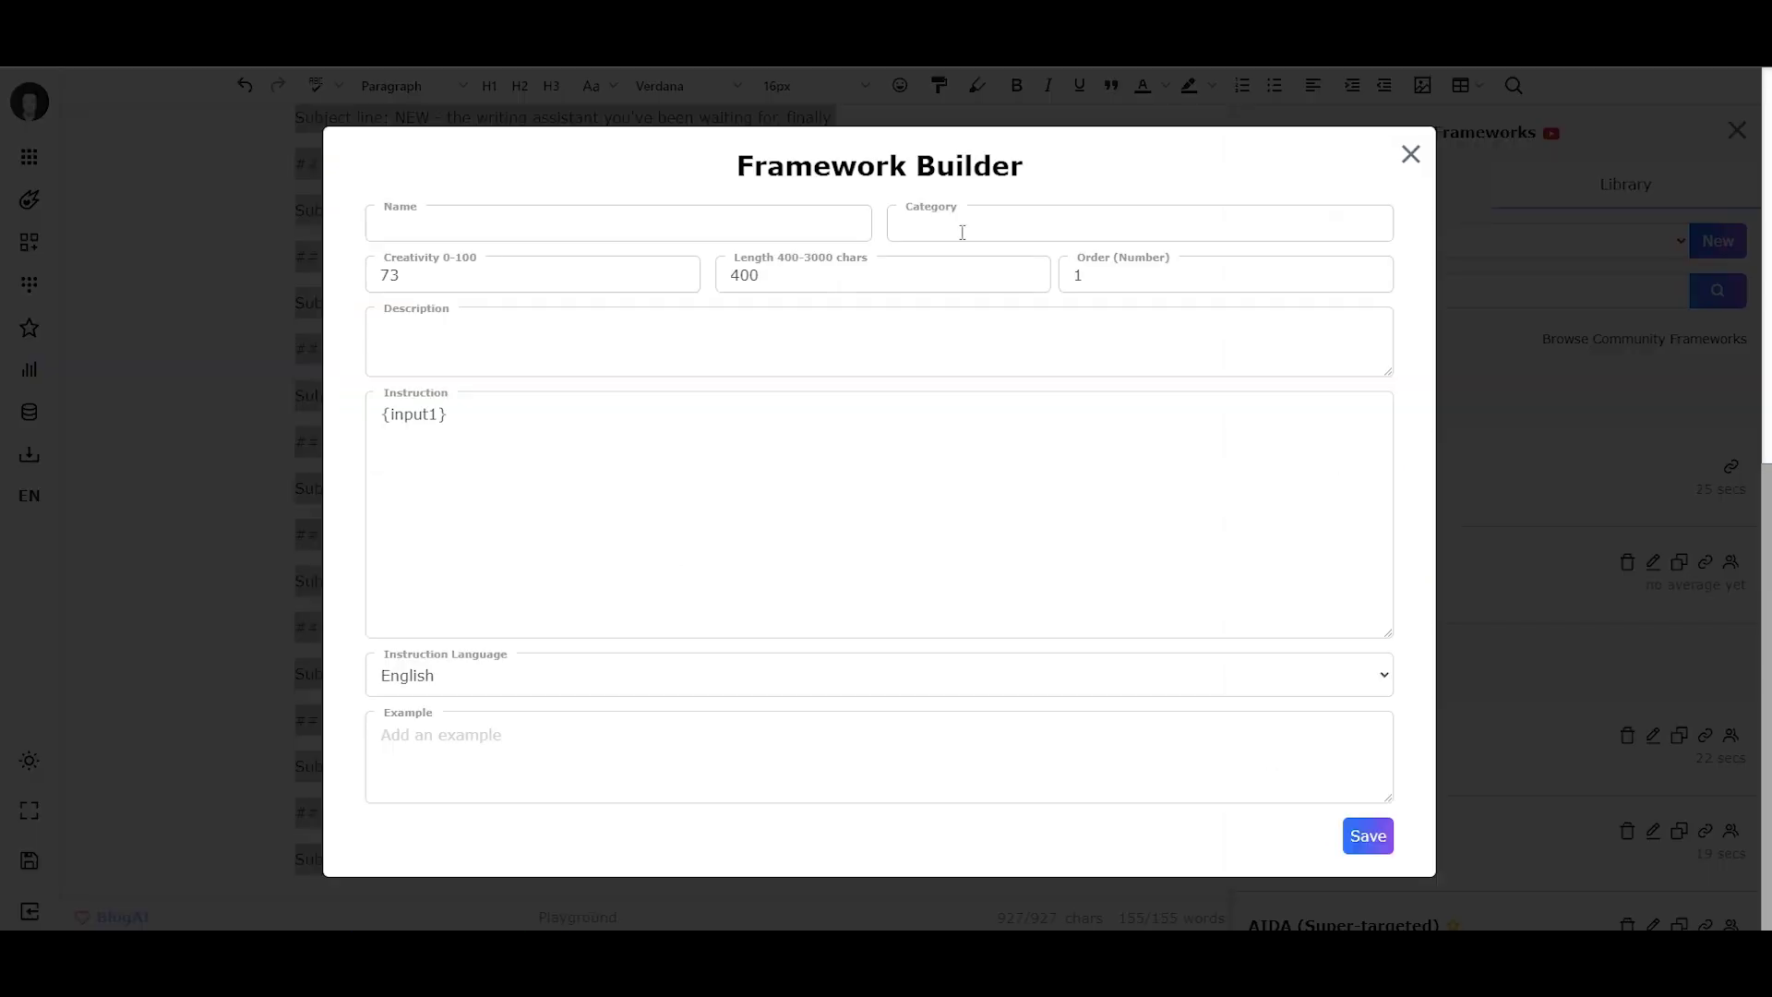
{"action": "left_click", "coordinate": [984, 221]}
{"action": "type", "text": "CC Tutorial"}
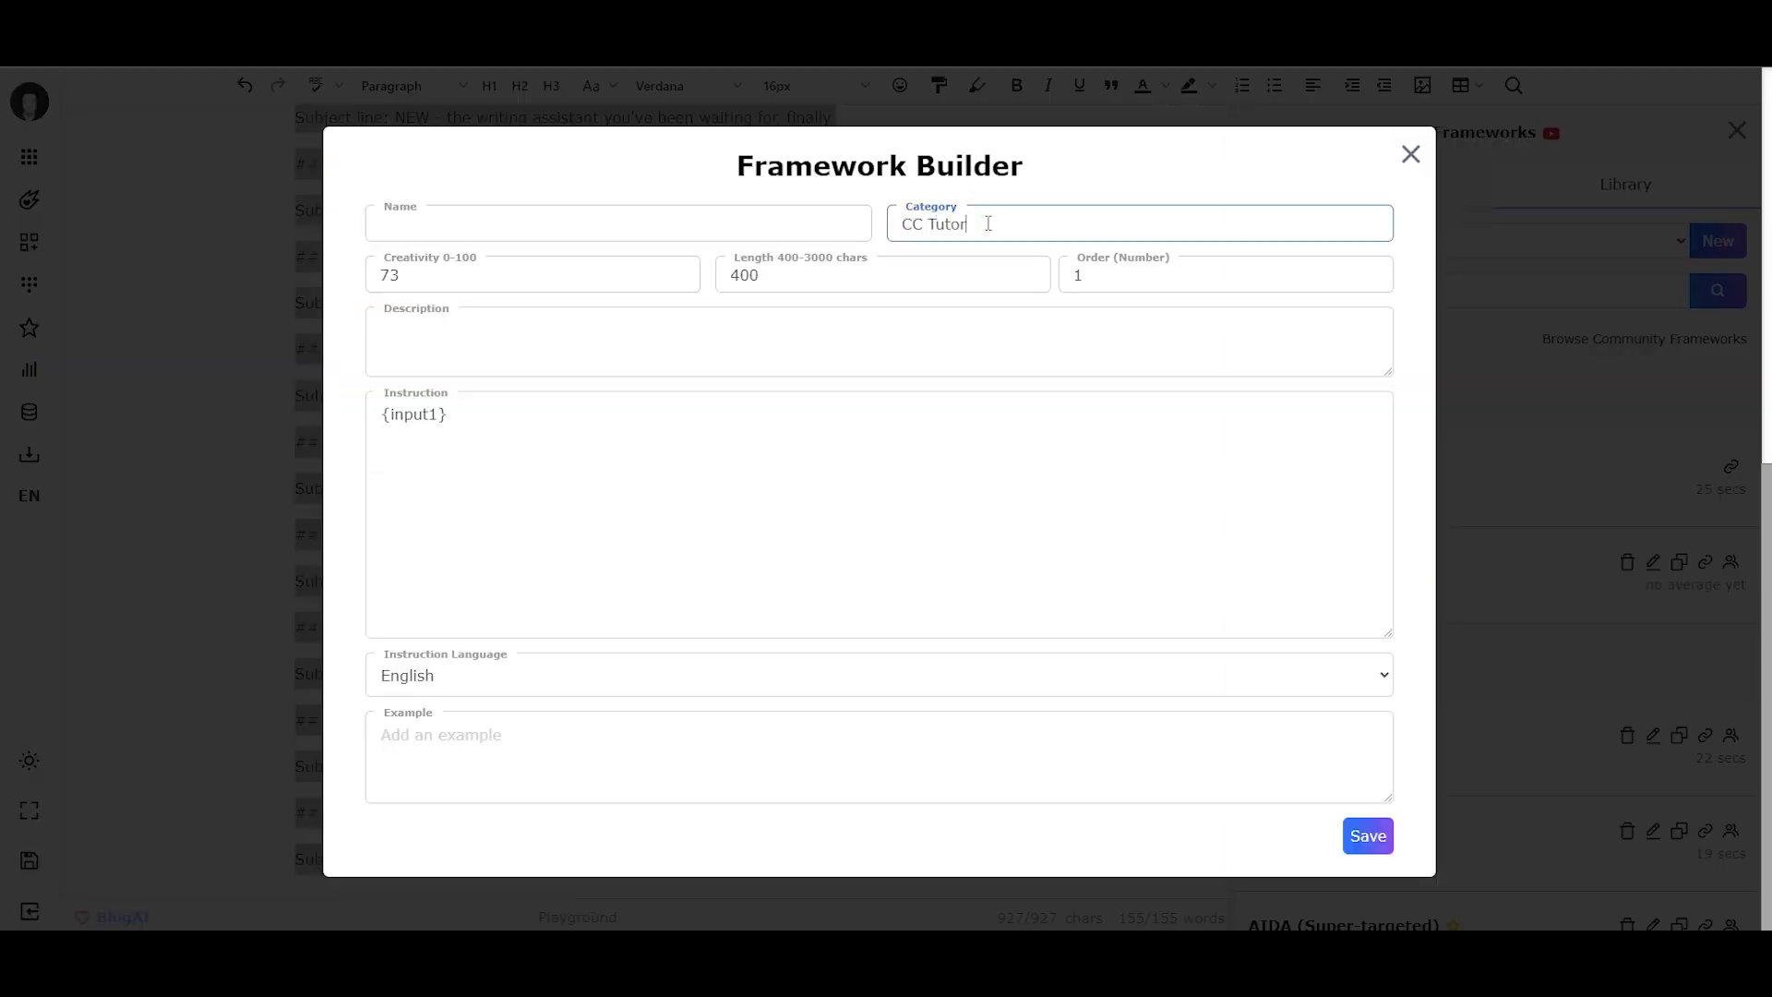
{"action": "key", "text": "Tab"}
{"action": "left_click", "coordinate": [669, 234]}
{"action": "type", "text": "S"}
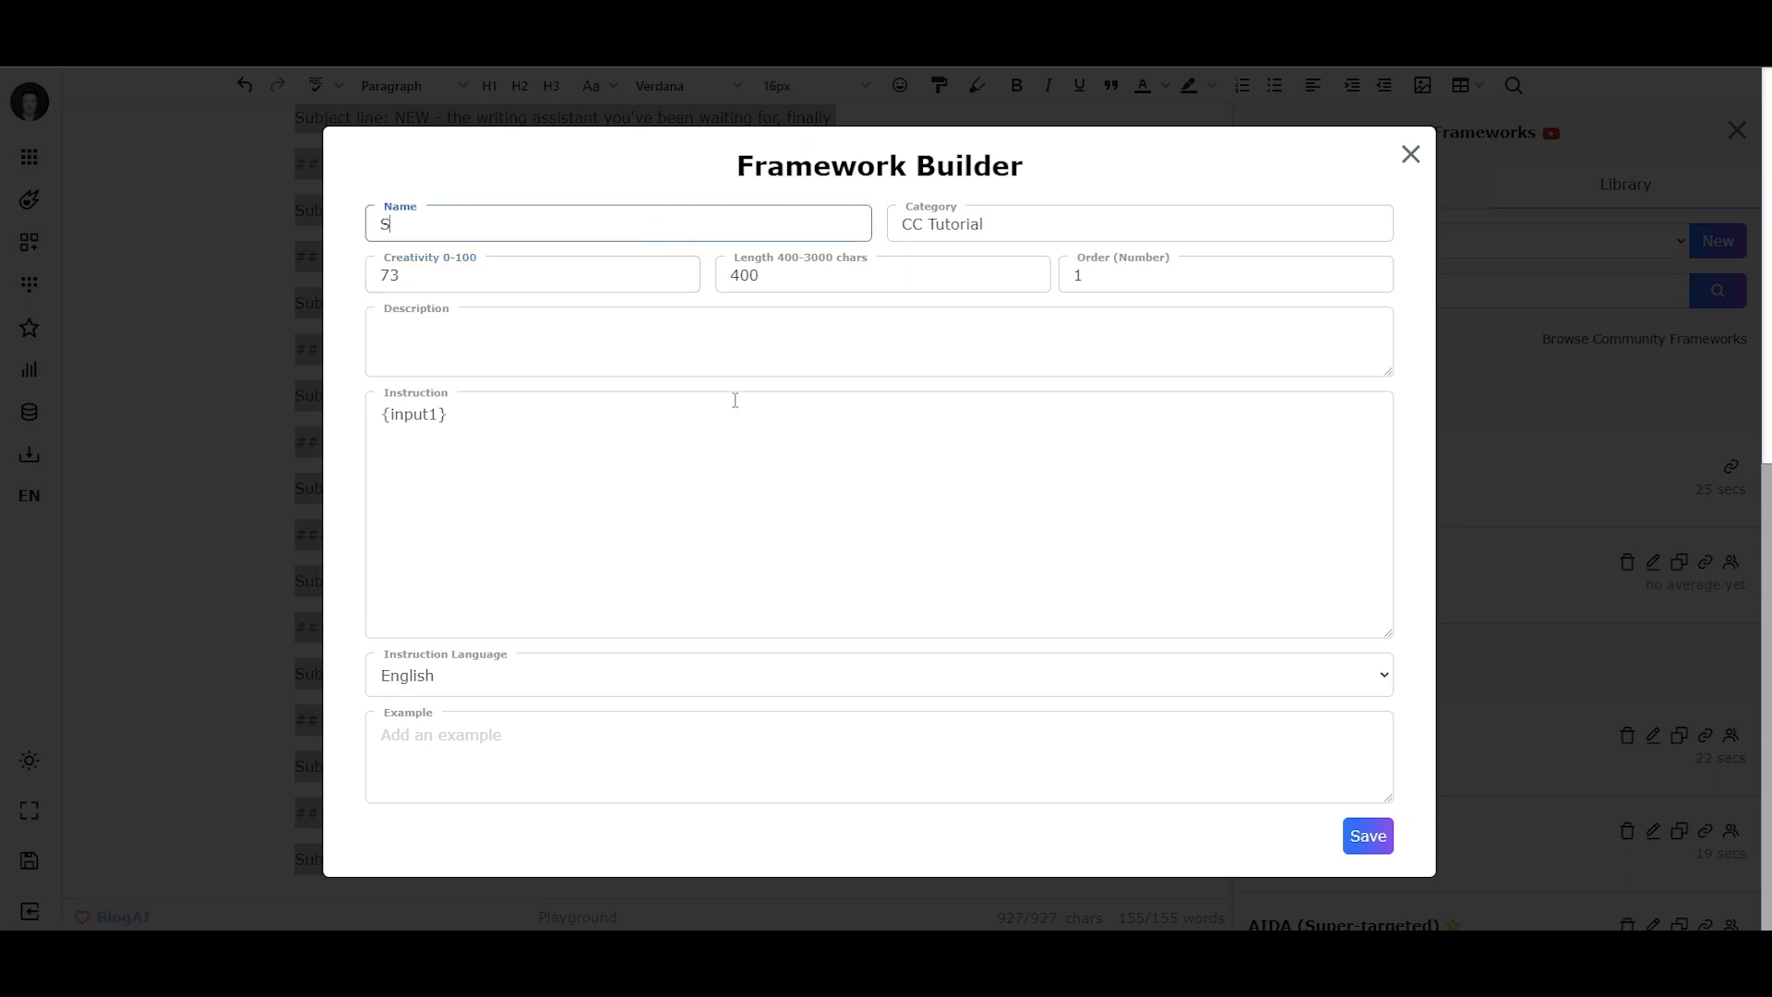
{"action": "type", "text": "ubject lines V1"}
{"action": "key", "text": "BackSpace"}
{"action": "key", "text": "BackSpace"}
{"action": "type", "text": "v1"}
Replace the {input1} instruction with the pasted subject-line examples and save the framework
{"action": "left_click", "coordinate": [507, 447]}
{"action": "key", "text": "ctrl+a"}
{"action": "key", "text": "ctrl+v"}
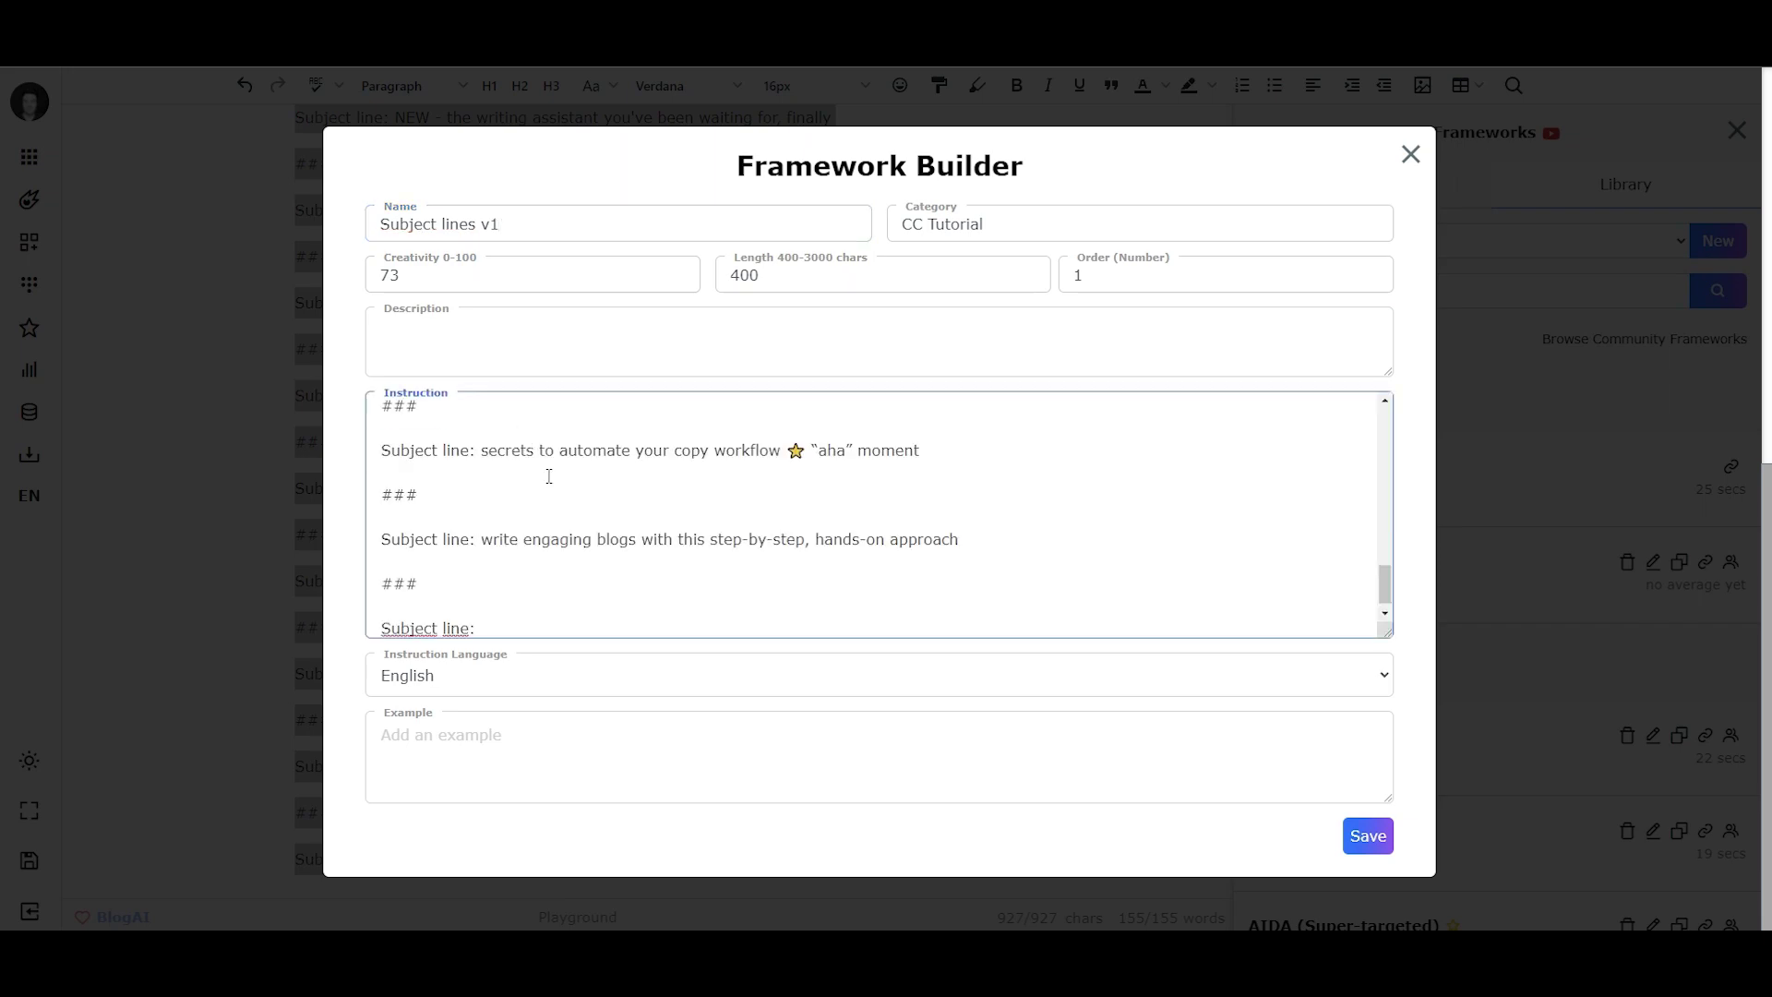
{"action": "left_click", "coordinate": [1364, 847]}
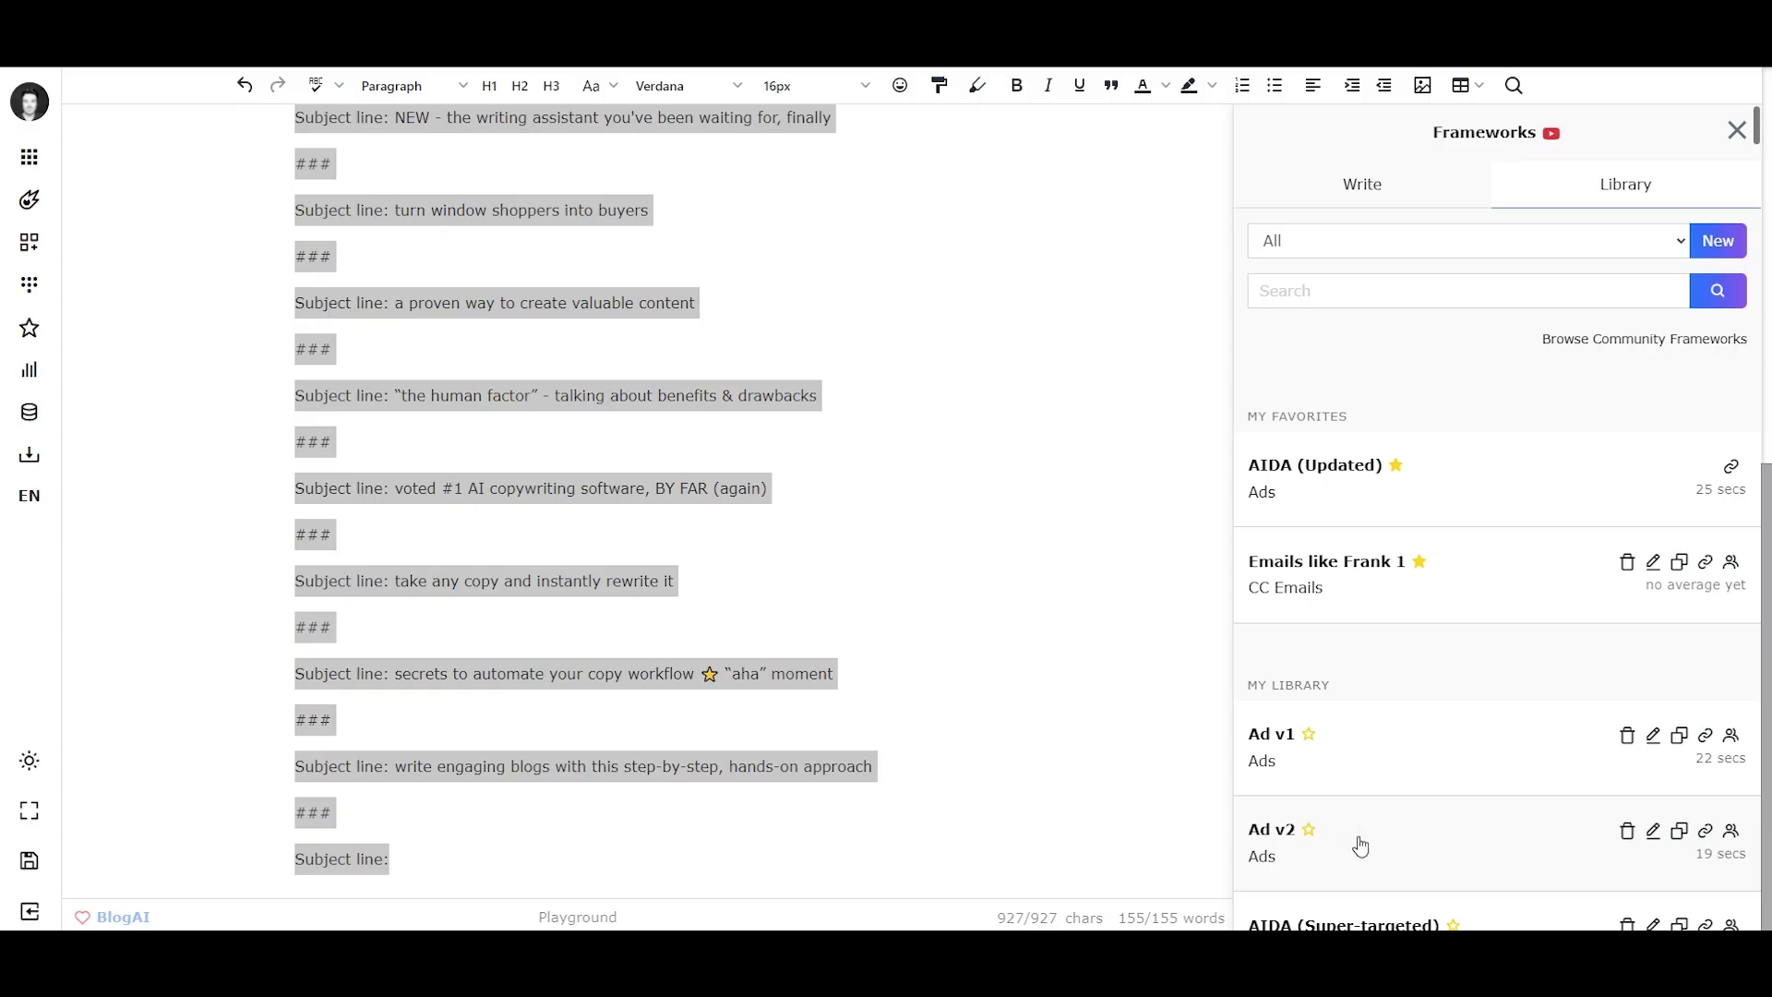
Load Subject lines v1 from the library and generate new subject lines with it
{"action": "left_click", "coordinate": [1479, 491]}
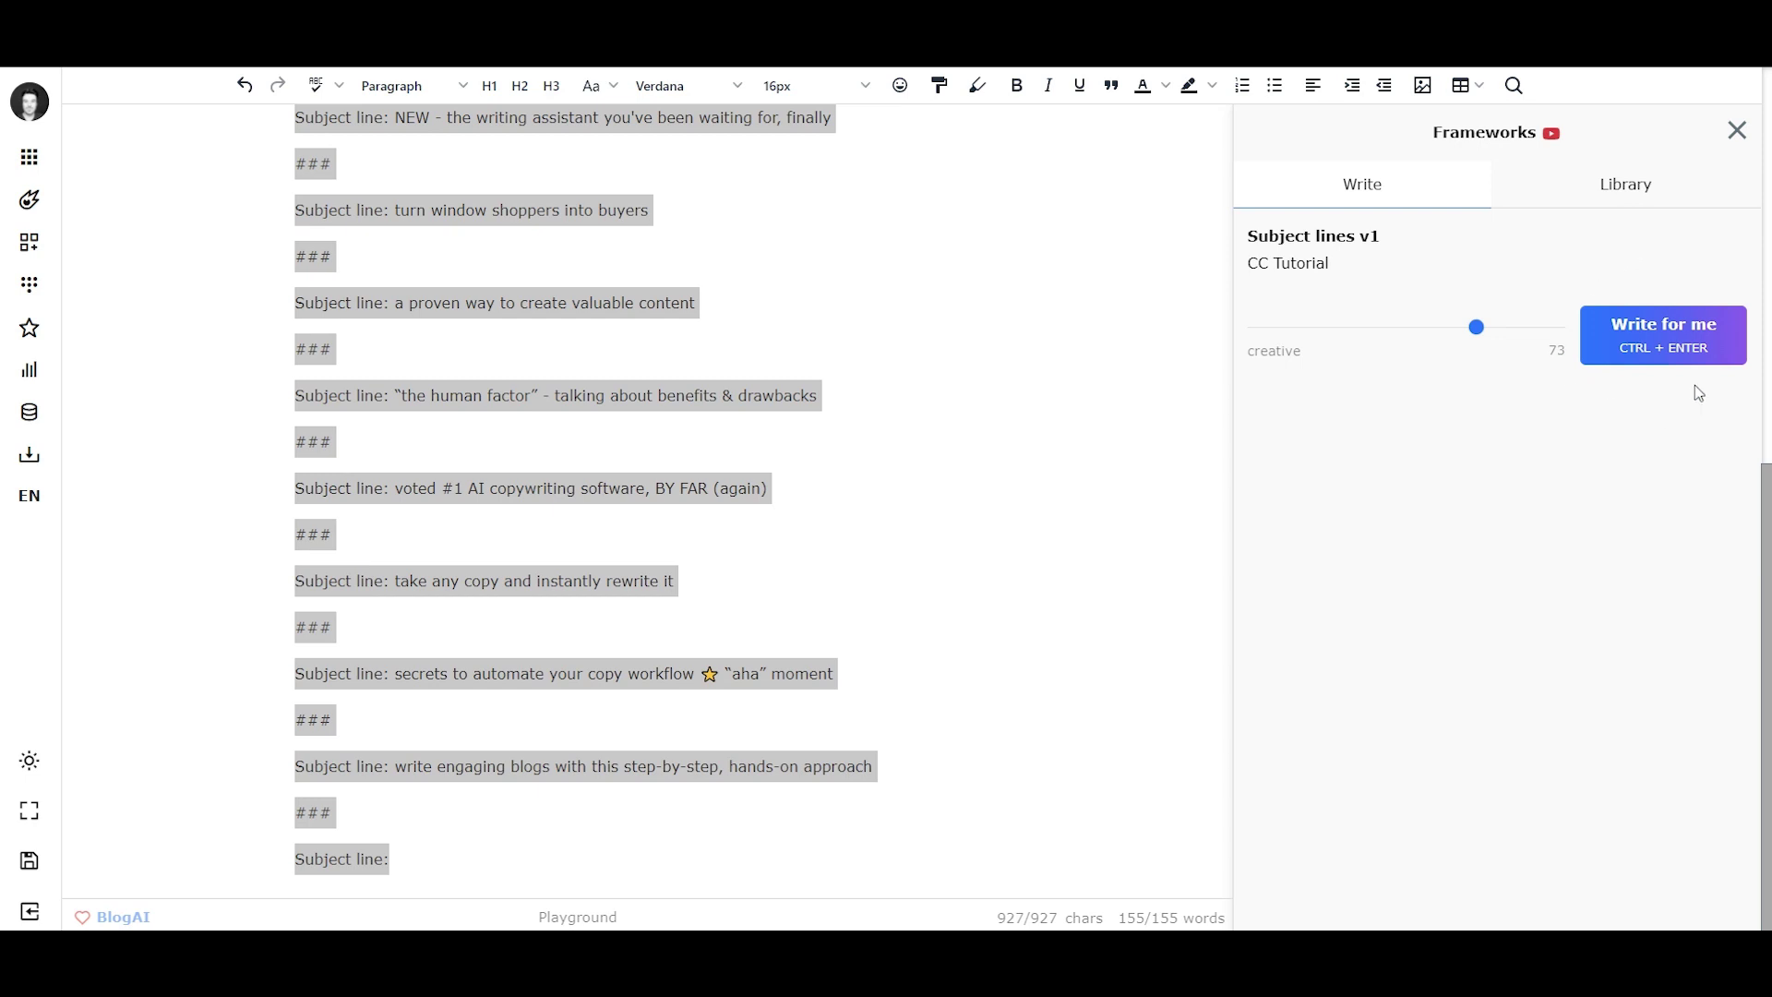
{"action": "left_click", "coordinate": [1719, 346]}
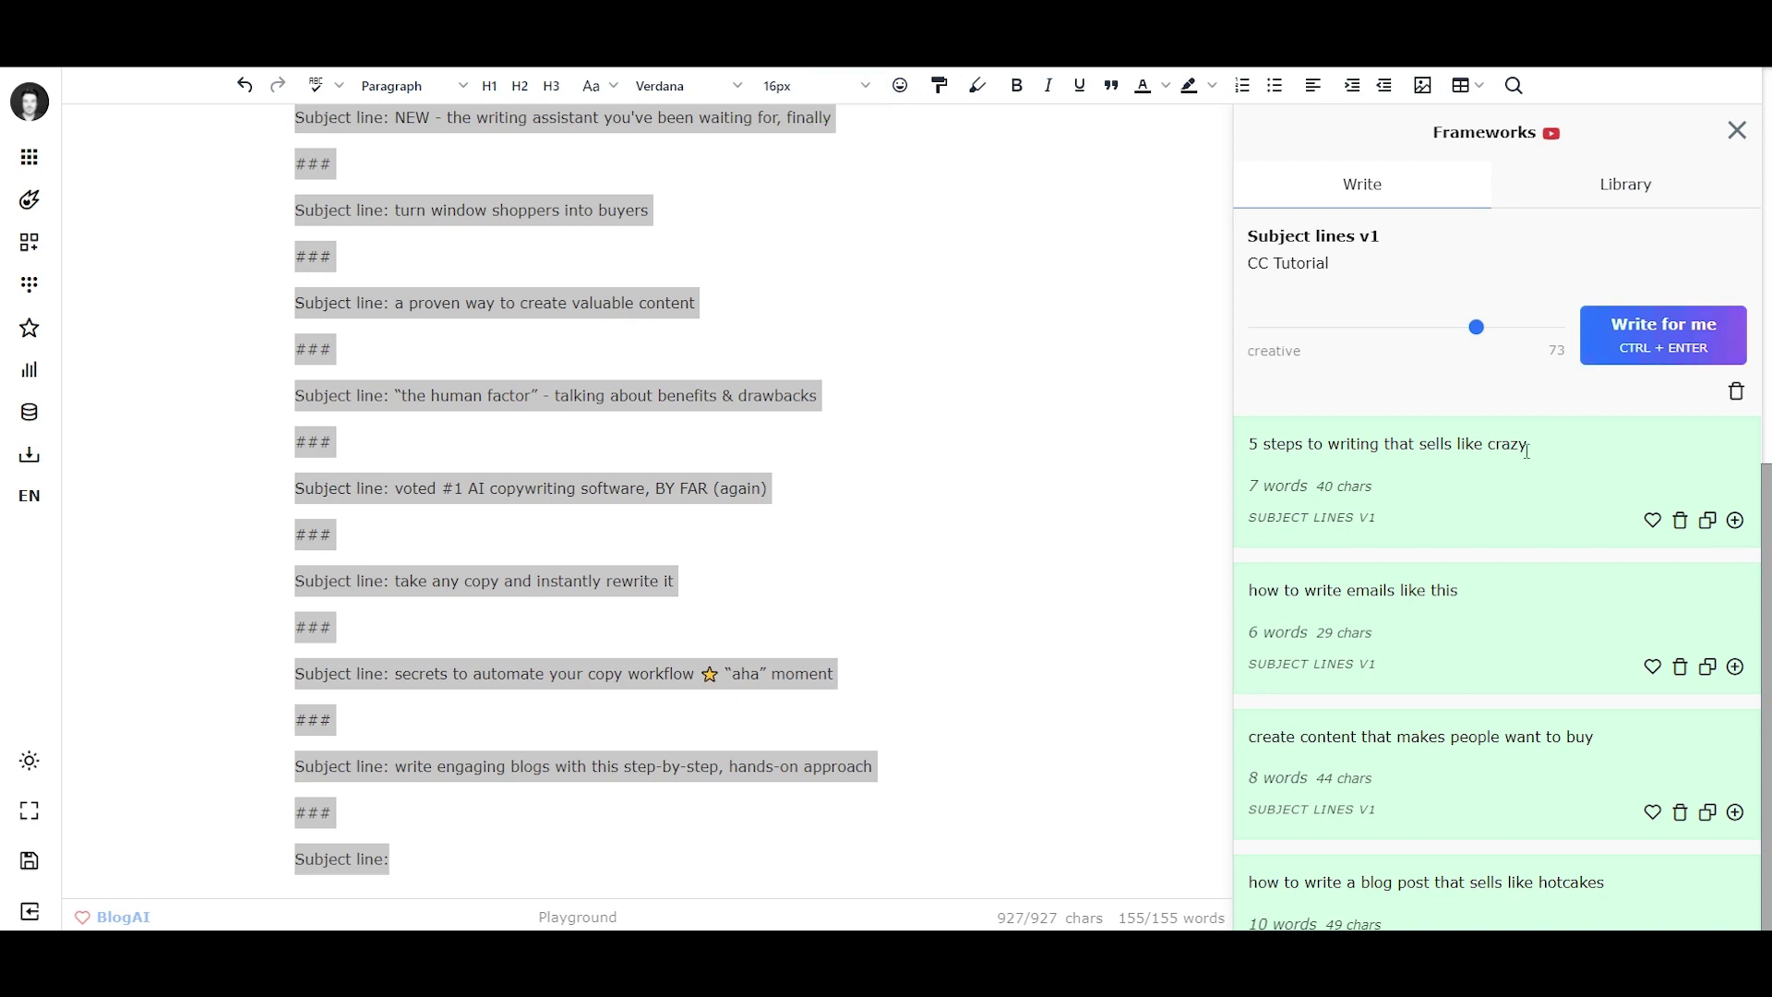
Scroll through the generated results, including 'write great headlines, and get paid as you go'
{"action": "scroll", "coordinate": [1512, 513], "scroll_direction": "down", "scroll_amount": 3}
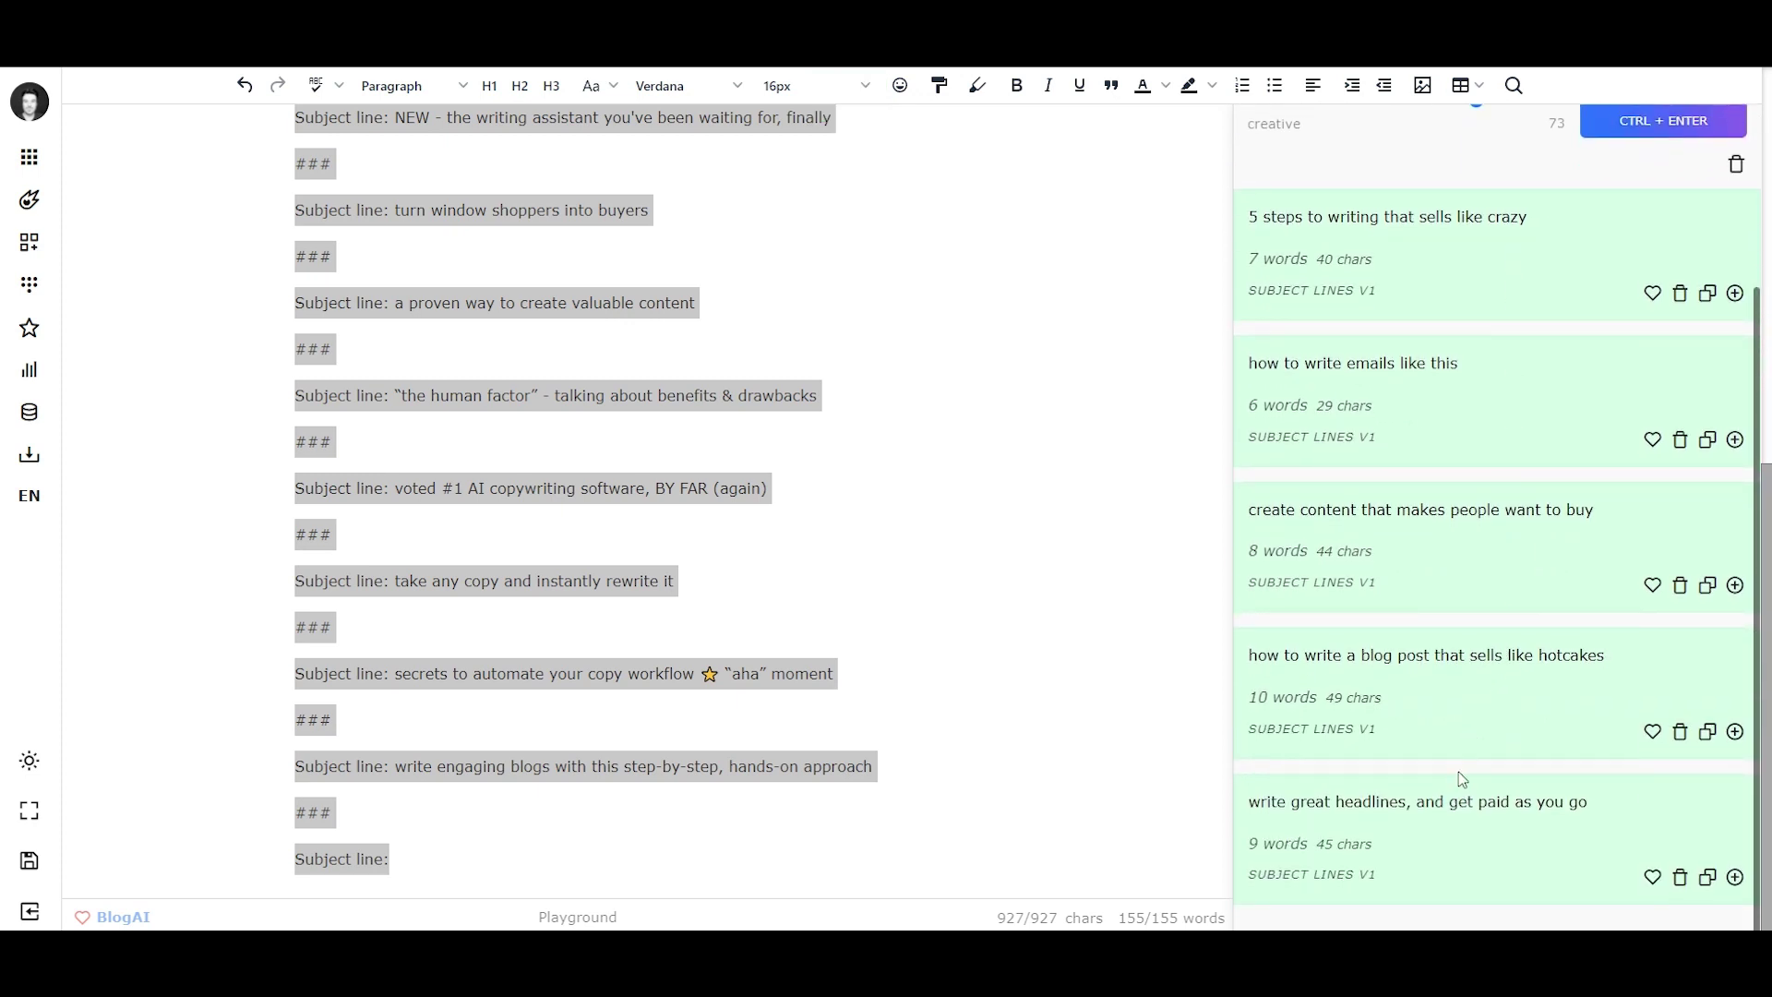
{"action": "scroll", "coordinate": [1460, 776], "scroll_direction": "up", "scroll_amount": 2}
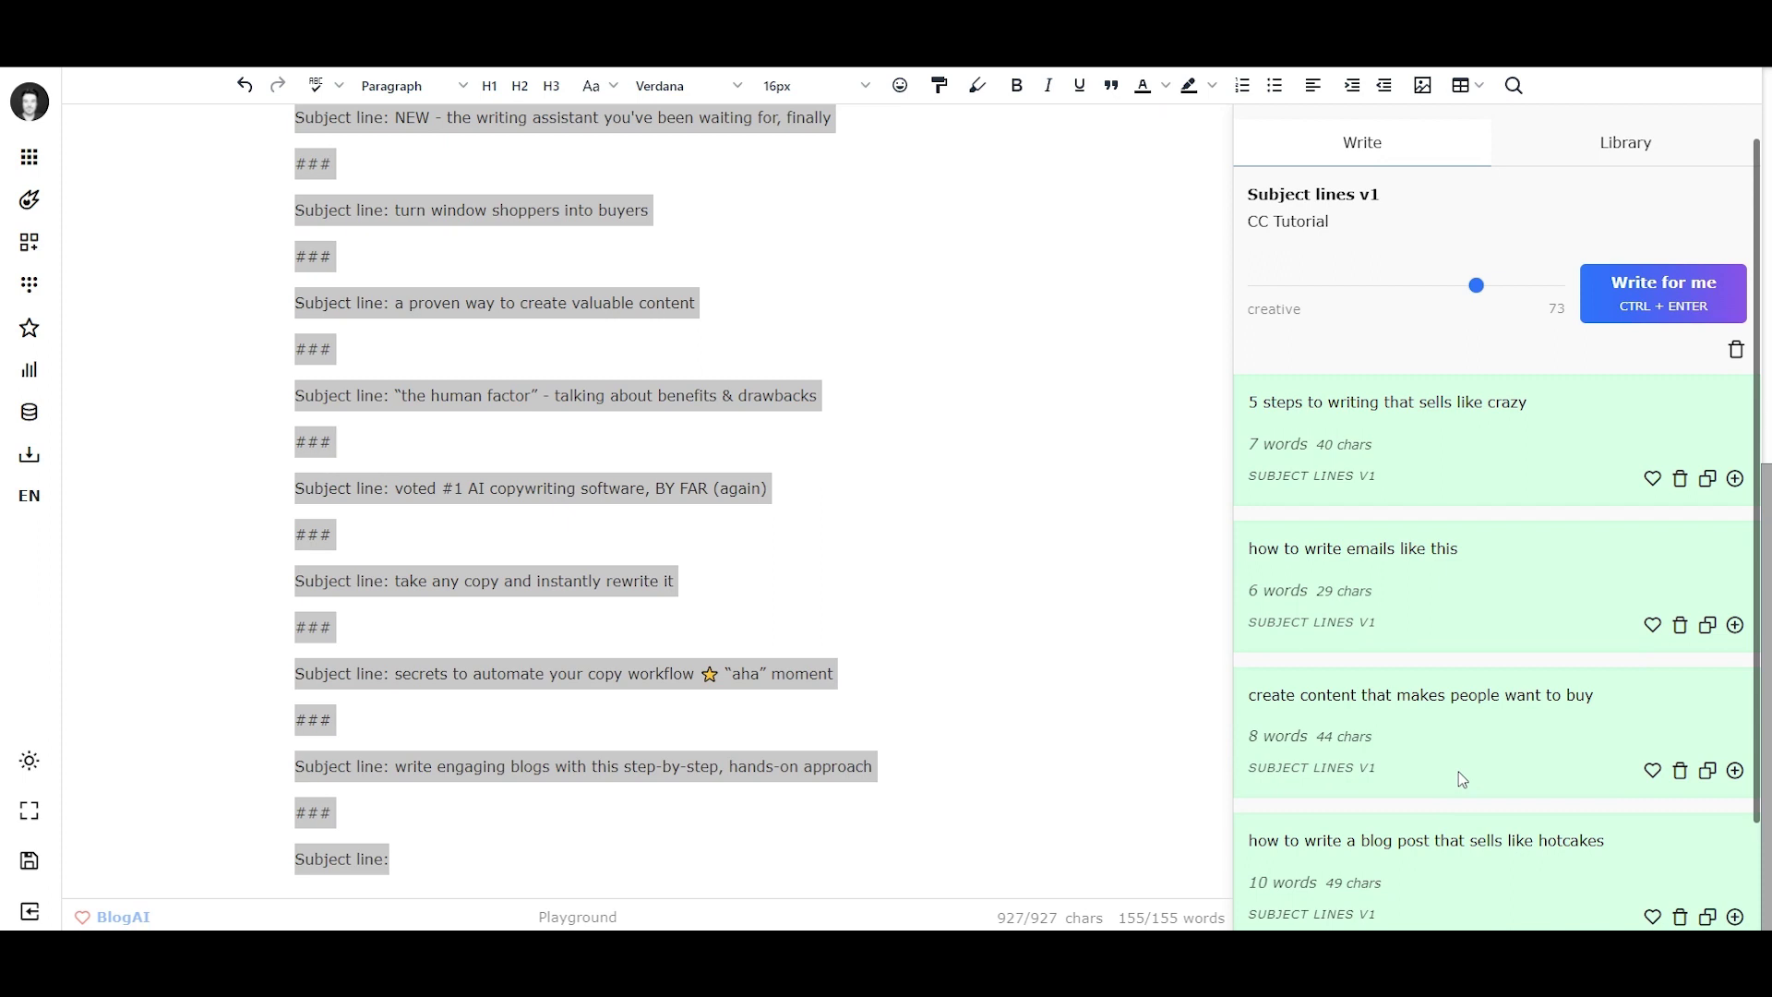
{"action": "scroll", "coordinate": [1458, 773], "scroll_direction": "up", "scroll_amount": 1}
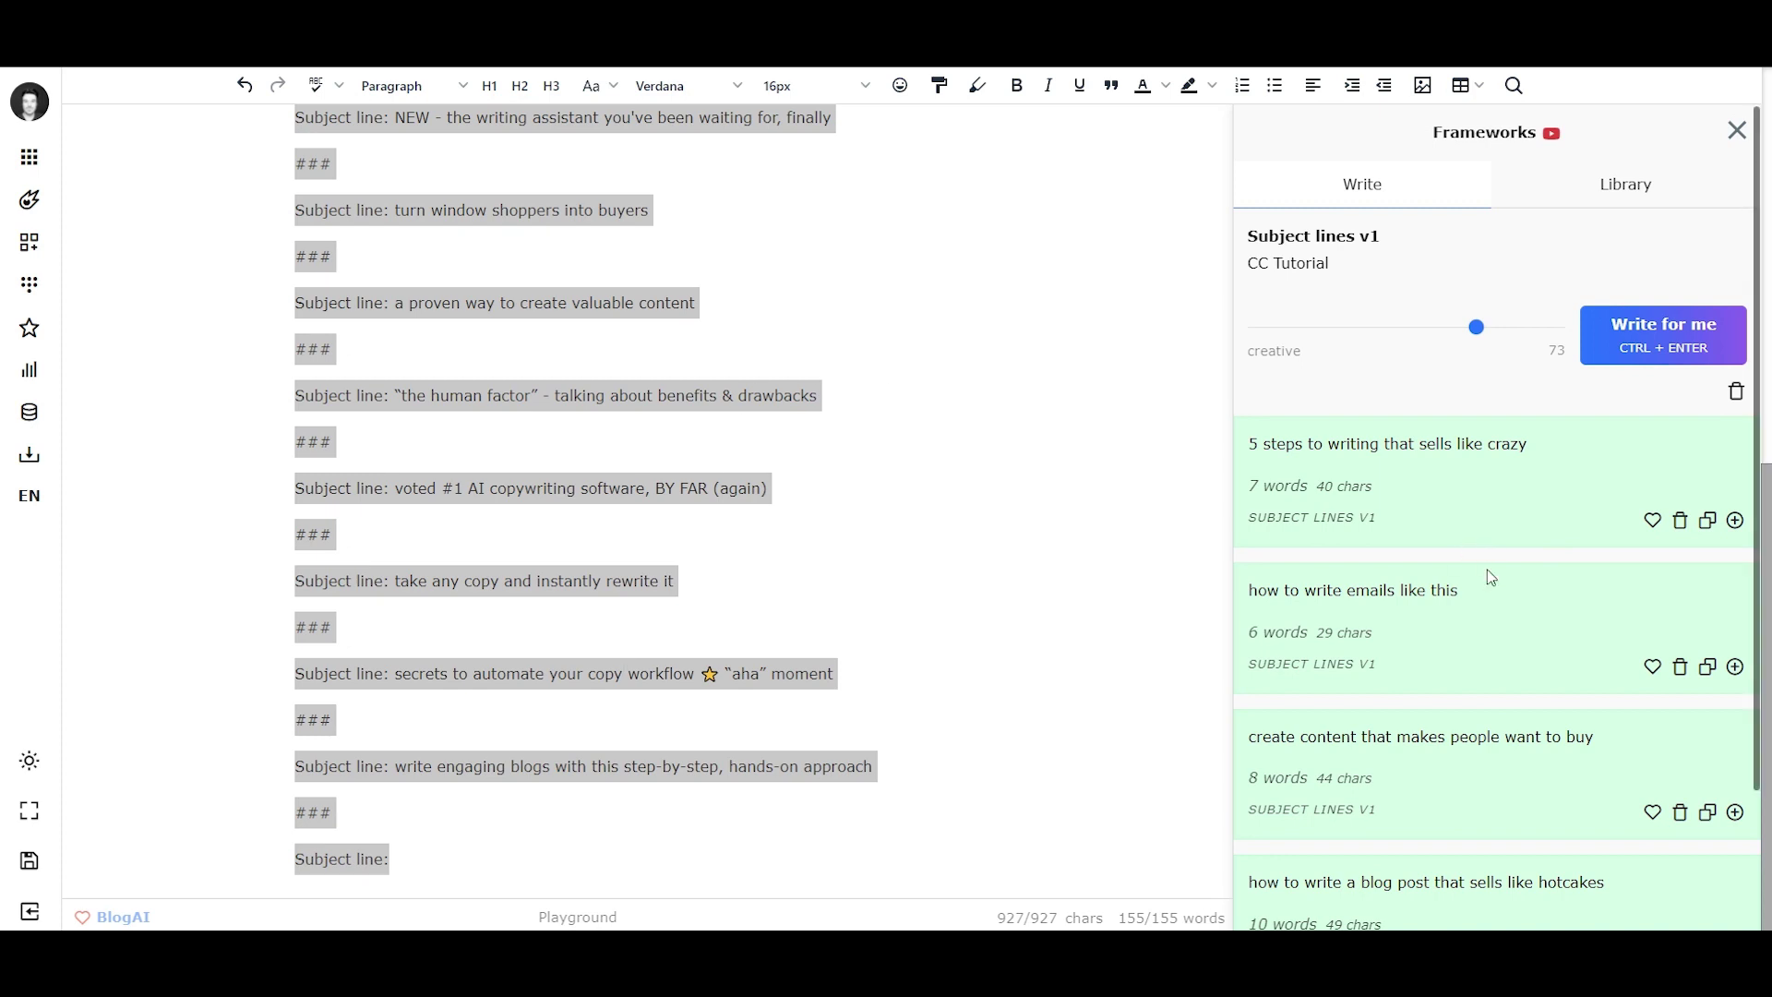
{"action": "scroll", "coordinate": [1495, 581], "scroll_direction": "down", "scroll_amount": 1}
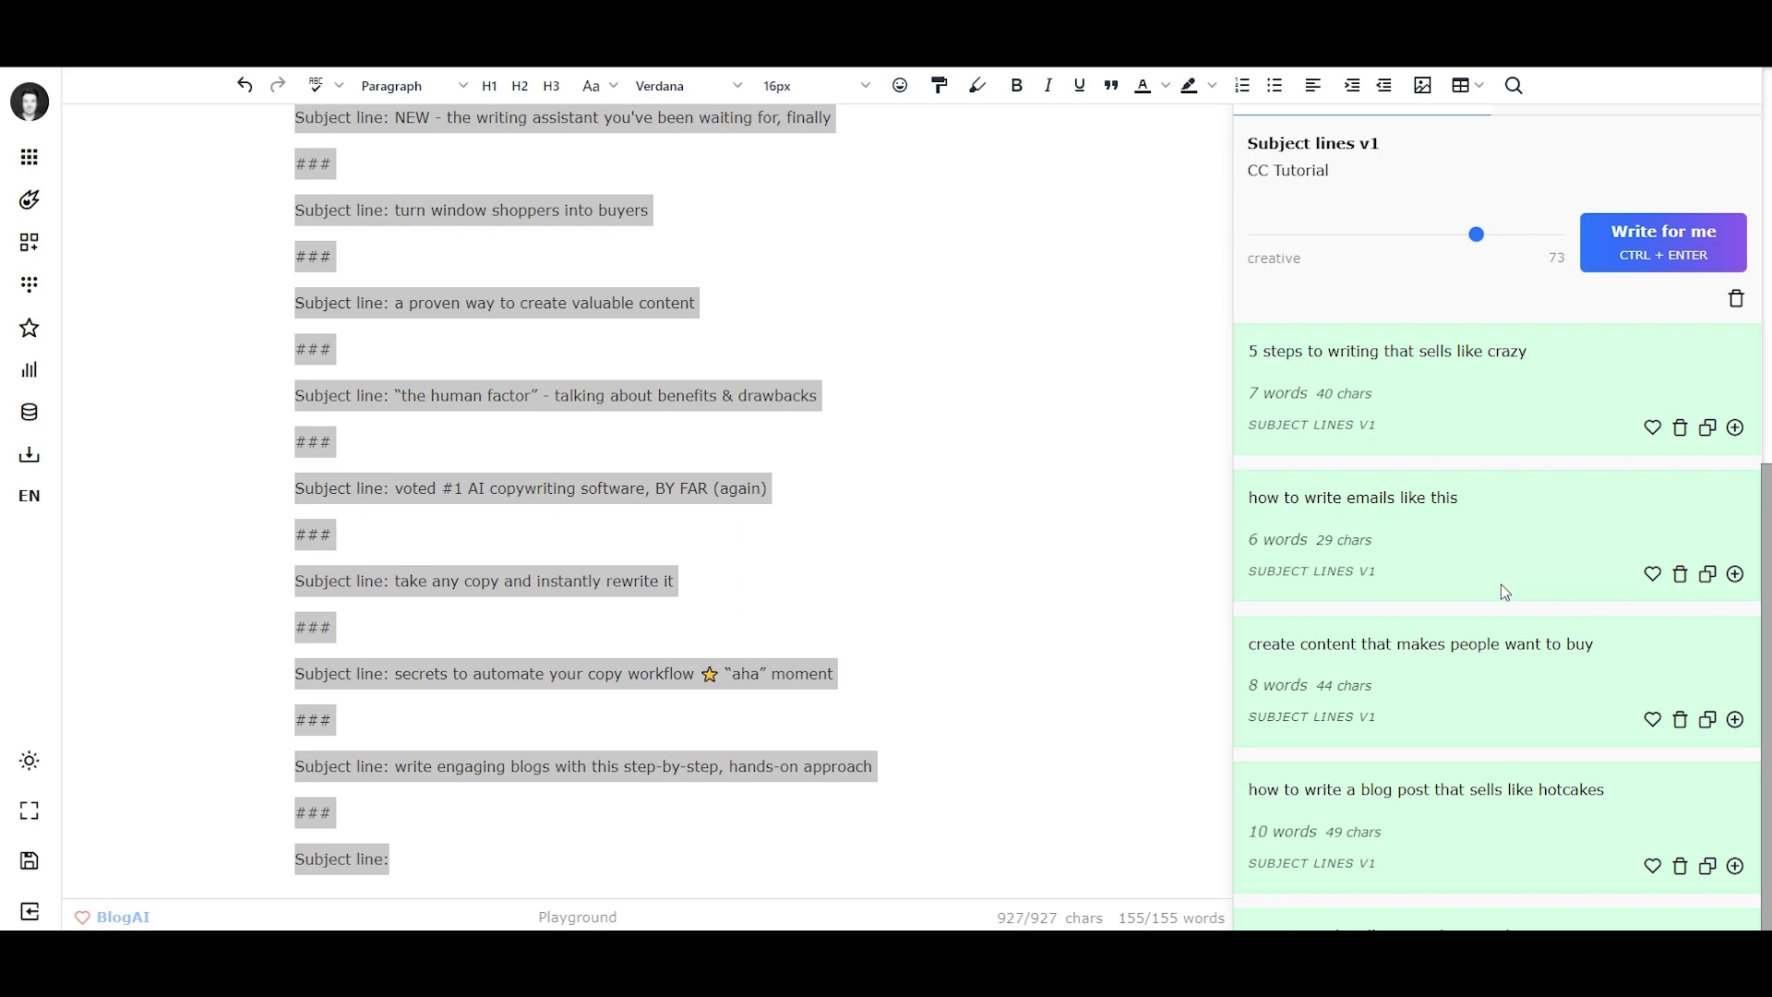
{"action": "scroll", "coordinate": [1506, 593], "scroll_direction": "down", "scroll_amount": 1}
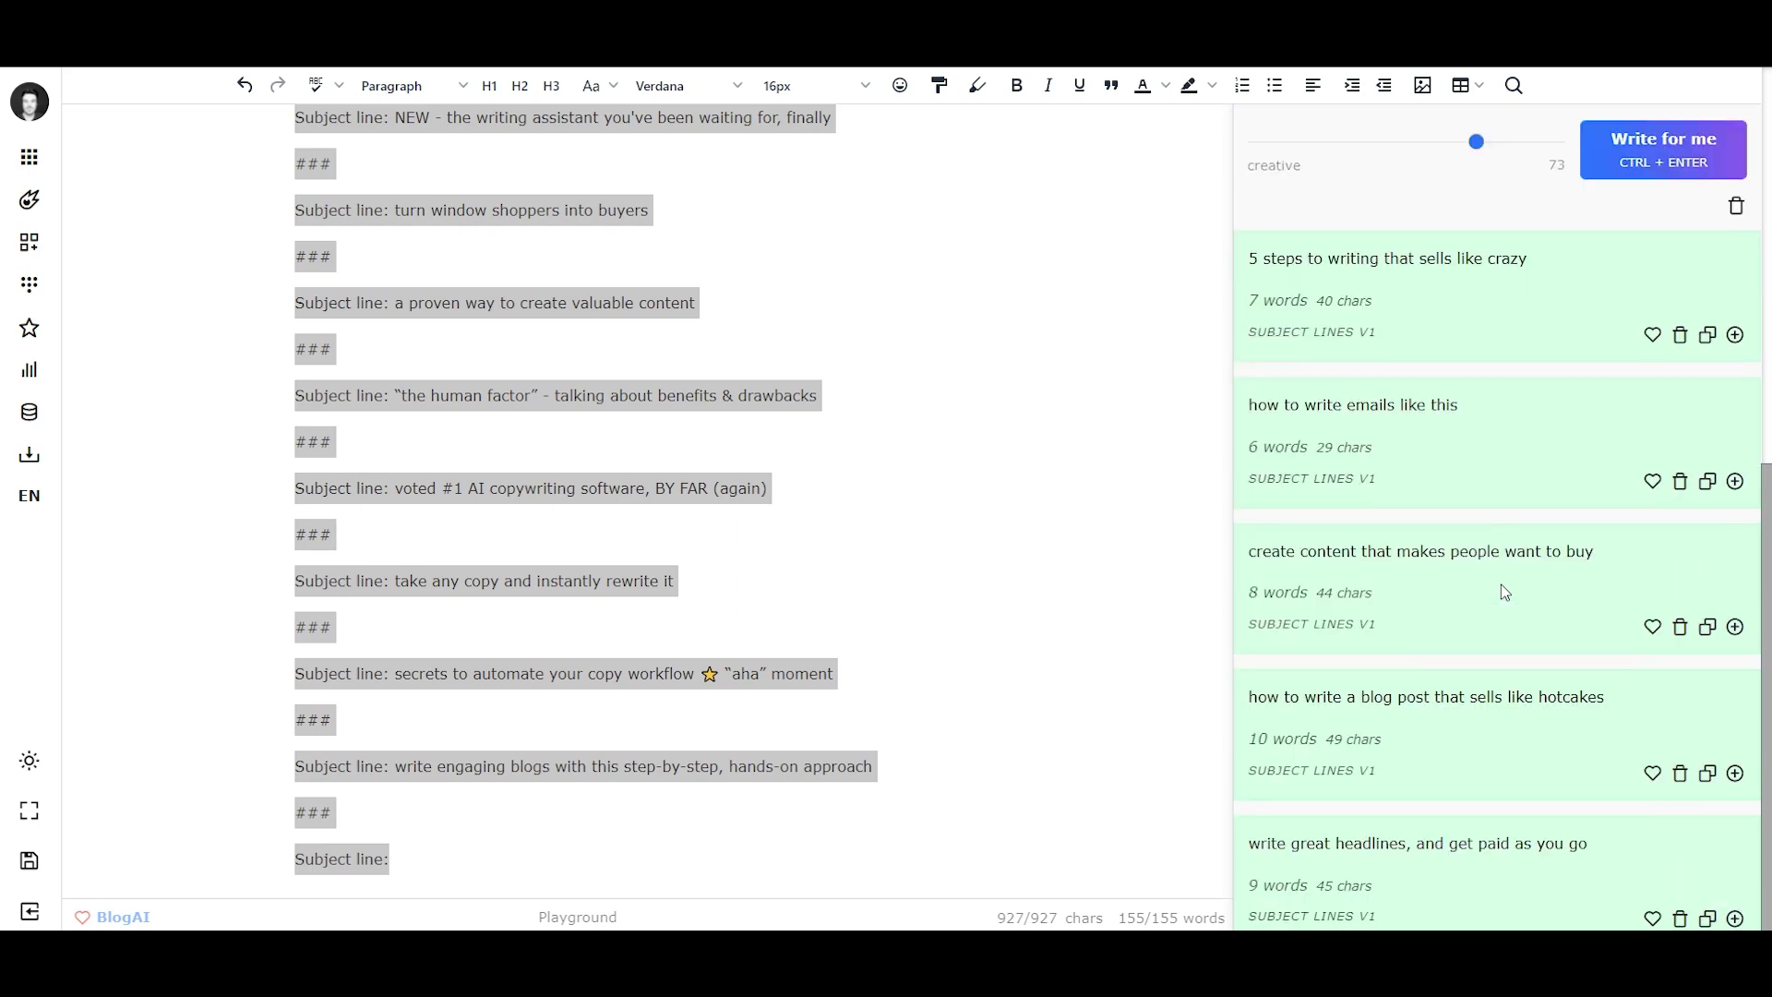
Undo the earlier label and separator edits and select the top 'Subject line:' heading
{"action": "key", "text": "ctrl+z"}
{"action": "key", "text": "ctrl+z"}
{"action": "key", "text": "ctrl+z"}
{"action": "key", "text": "ctrl+z"}
{"action": "key", "text": "ctrl+z"}
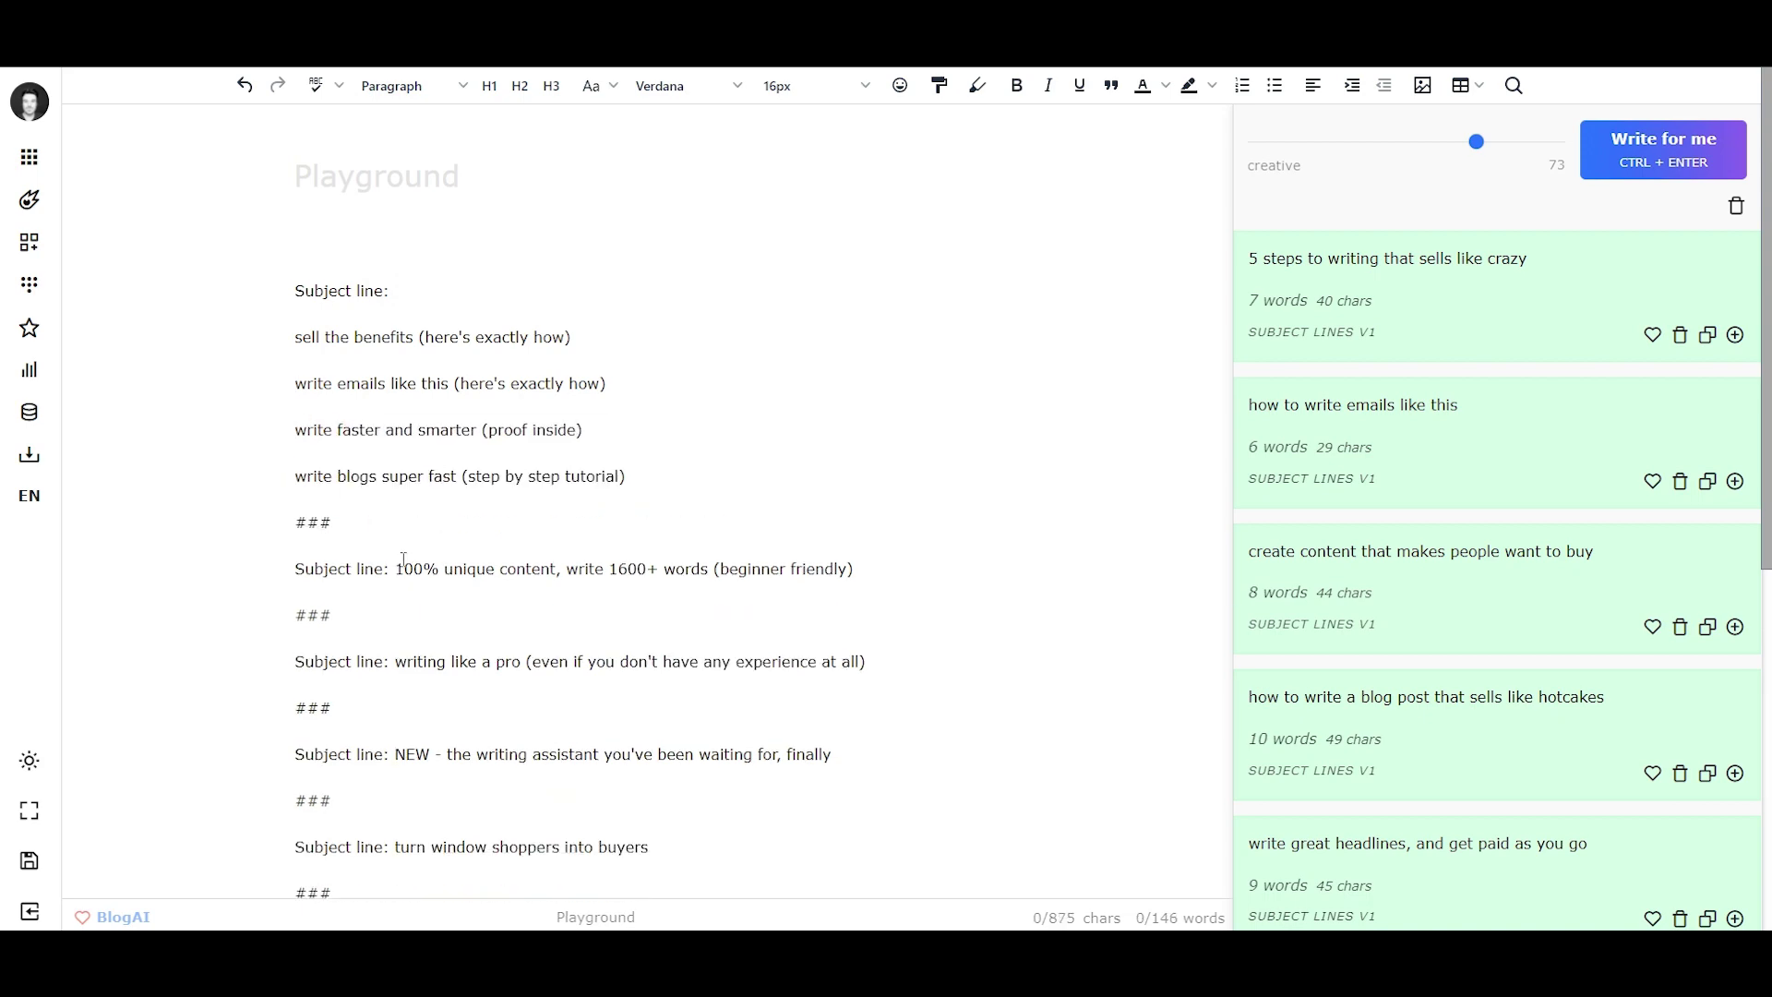
{"action": "key", "text": "ctrl+z"}
{"action": "key", "text": "ctrl+z"}
{"action": "key", "text": "ctrl+z"}
{"action": "key", "text": "ctrl+z"}
{"action": "key", "text": "ctrl+z"}
{"action": "key", "text": "ctrl+z"}
{"action": "key", "text": "ctrl+z"}
{"action": "key", "text": "ctrl+z"}
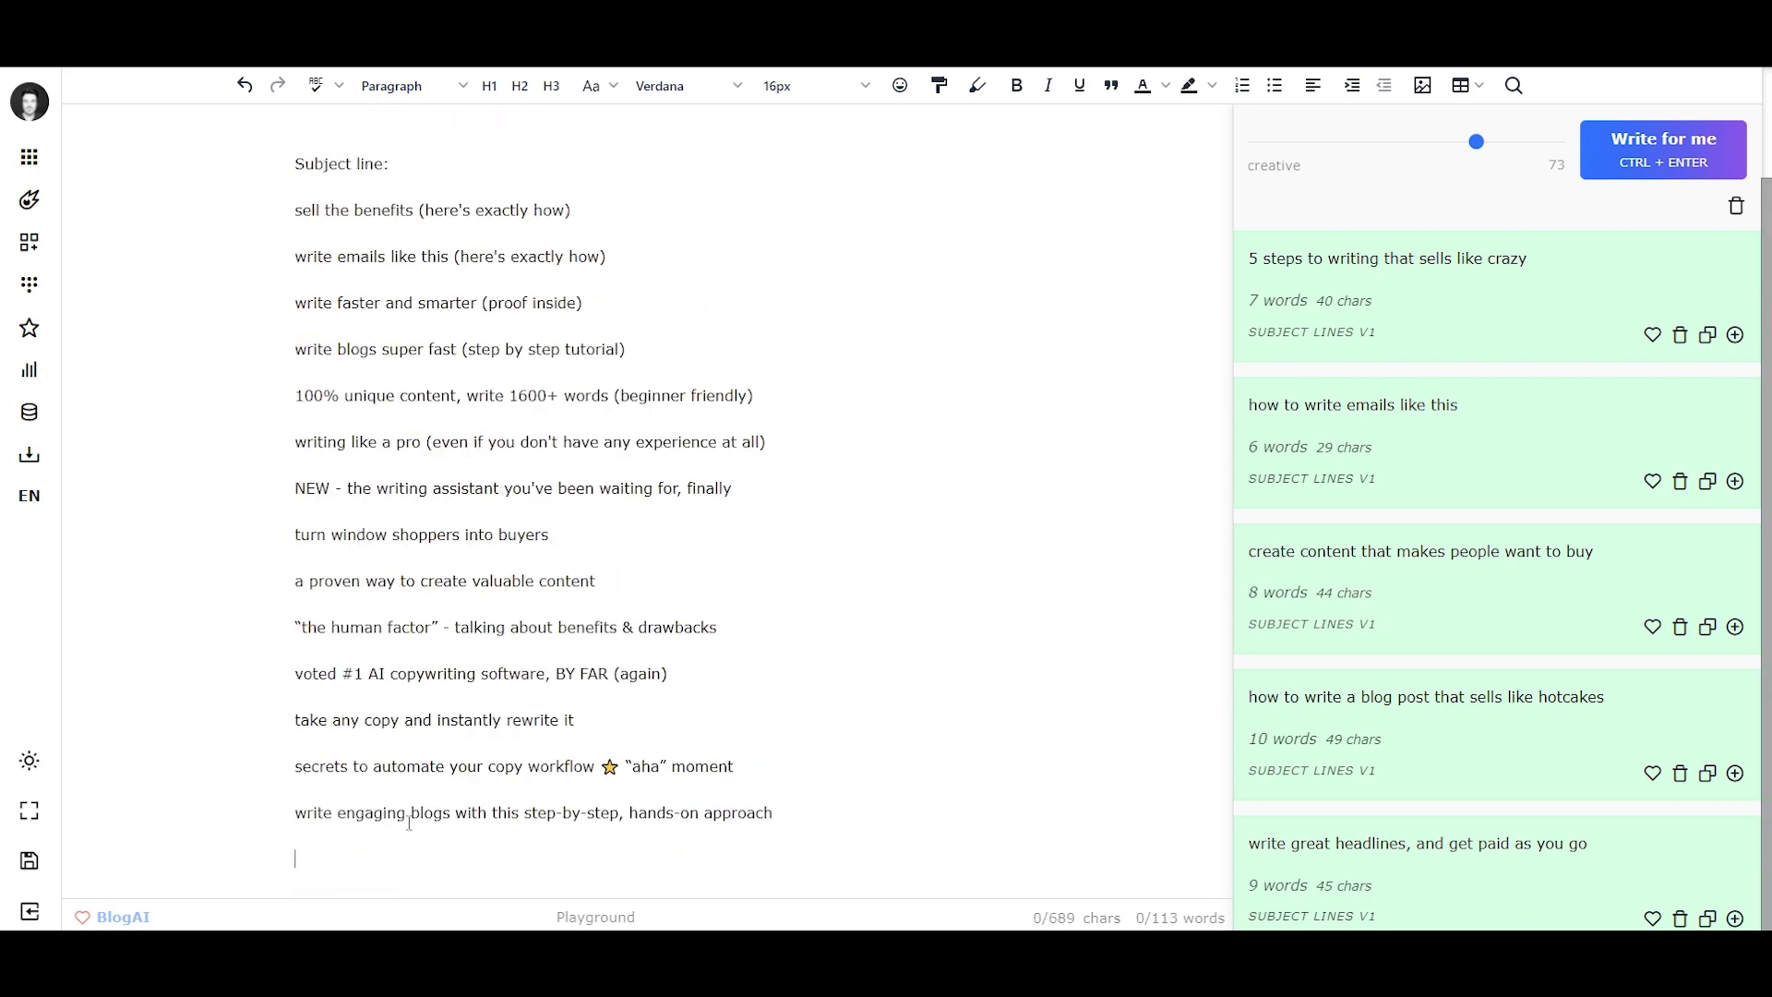
{"action": "key", "text": "ctrl+z"}
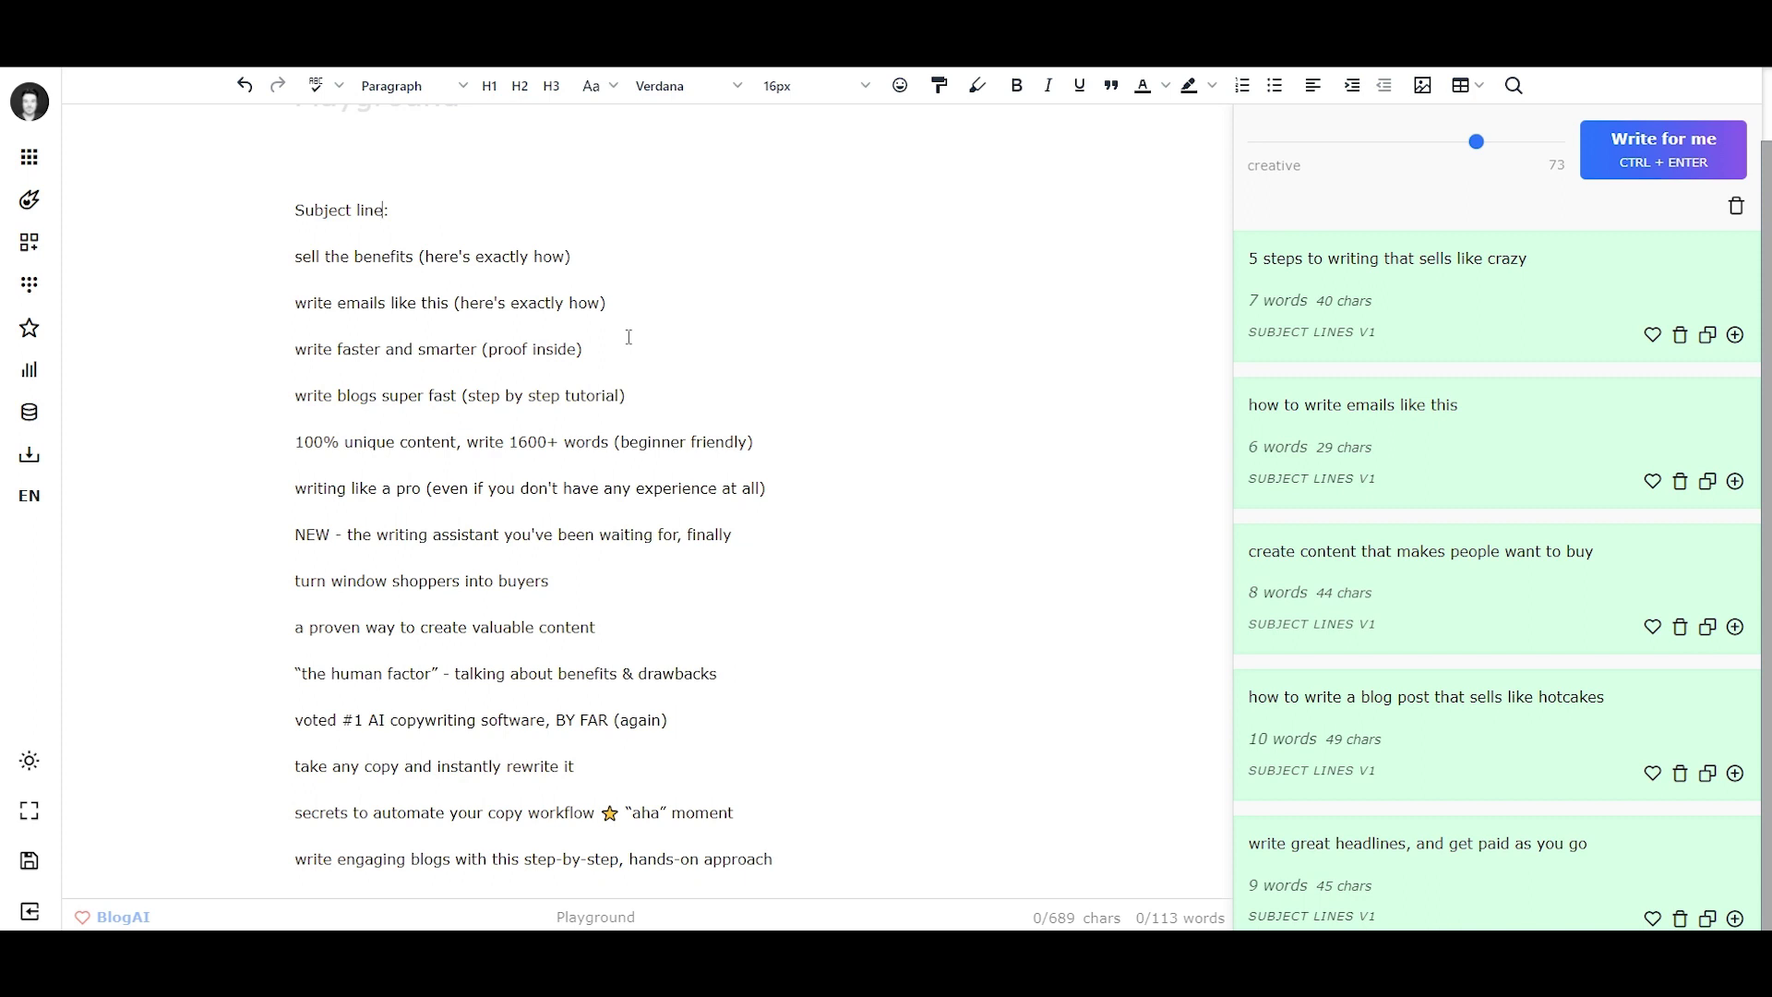
{"action": "key", "text": "Home"}
{"action": "key", "text": "shift+End"}
{"action": "key", "text": "ctrl+c"}
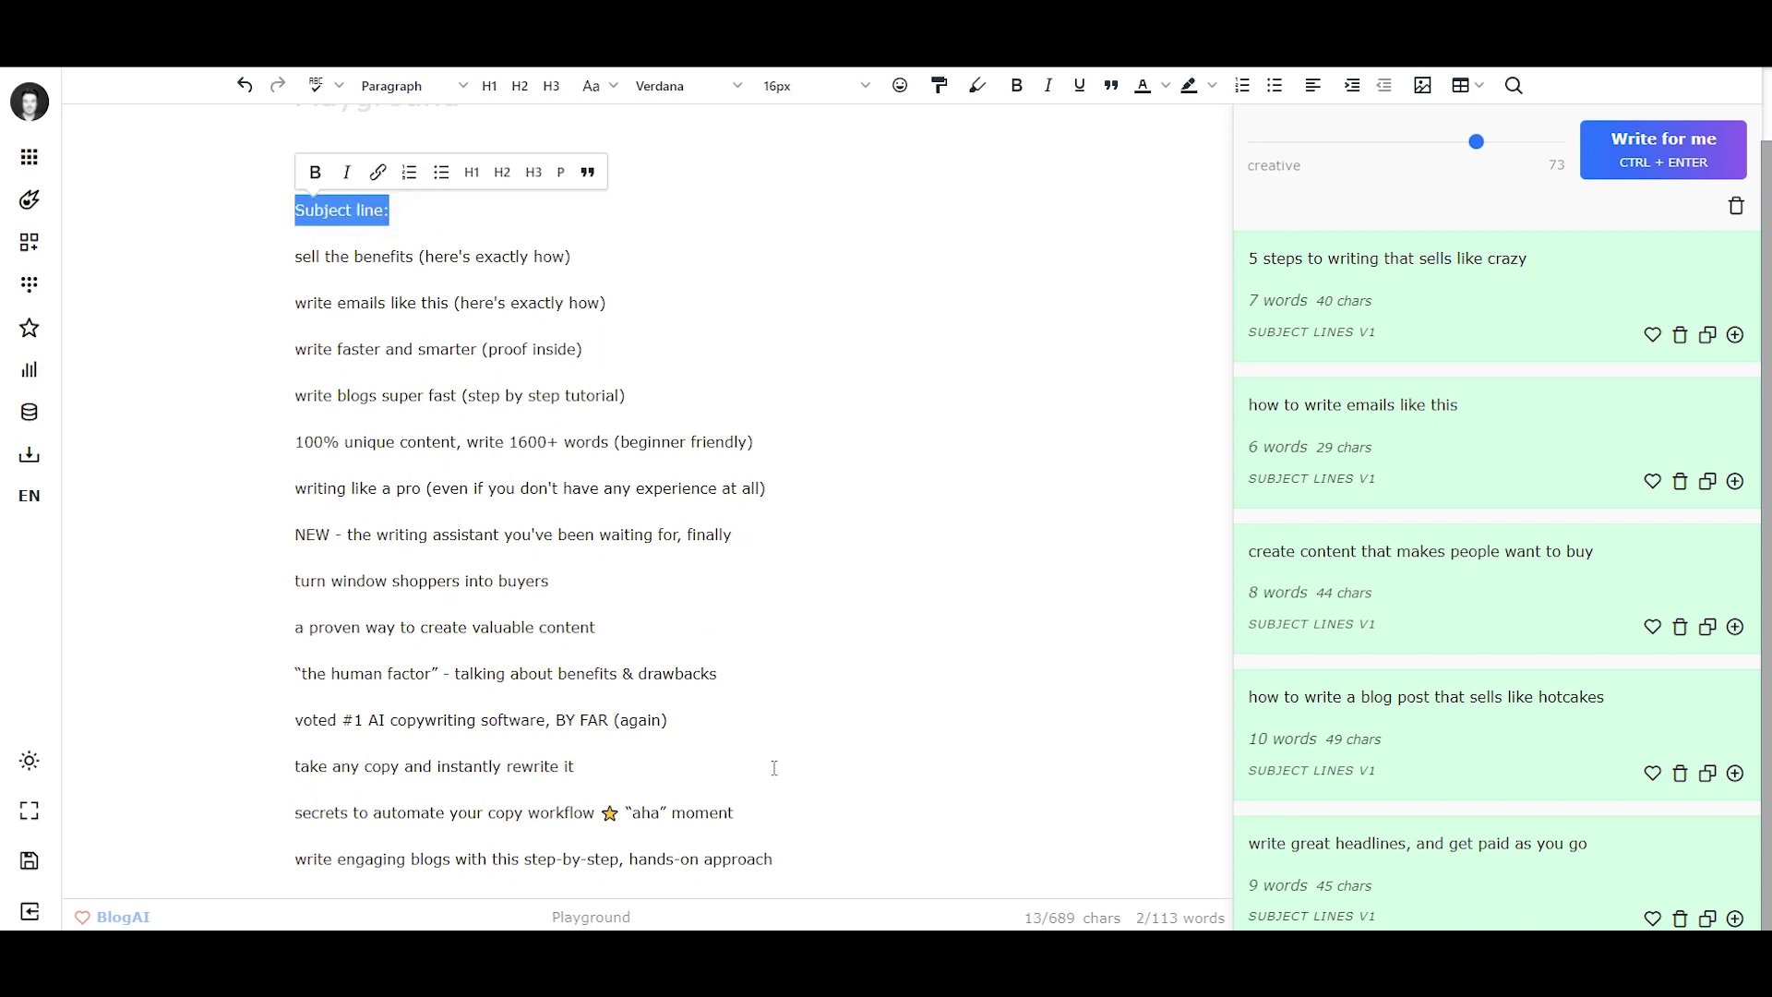
Add a ### separator and an empty 'Subject line:' prompt below the last idea
{"action": "left_click", "coordinate": [791, 850]}
{"action": "key", "text": "Return"}
{"action": "type", "text": "##"}
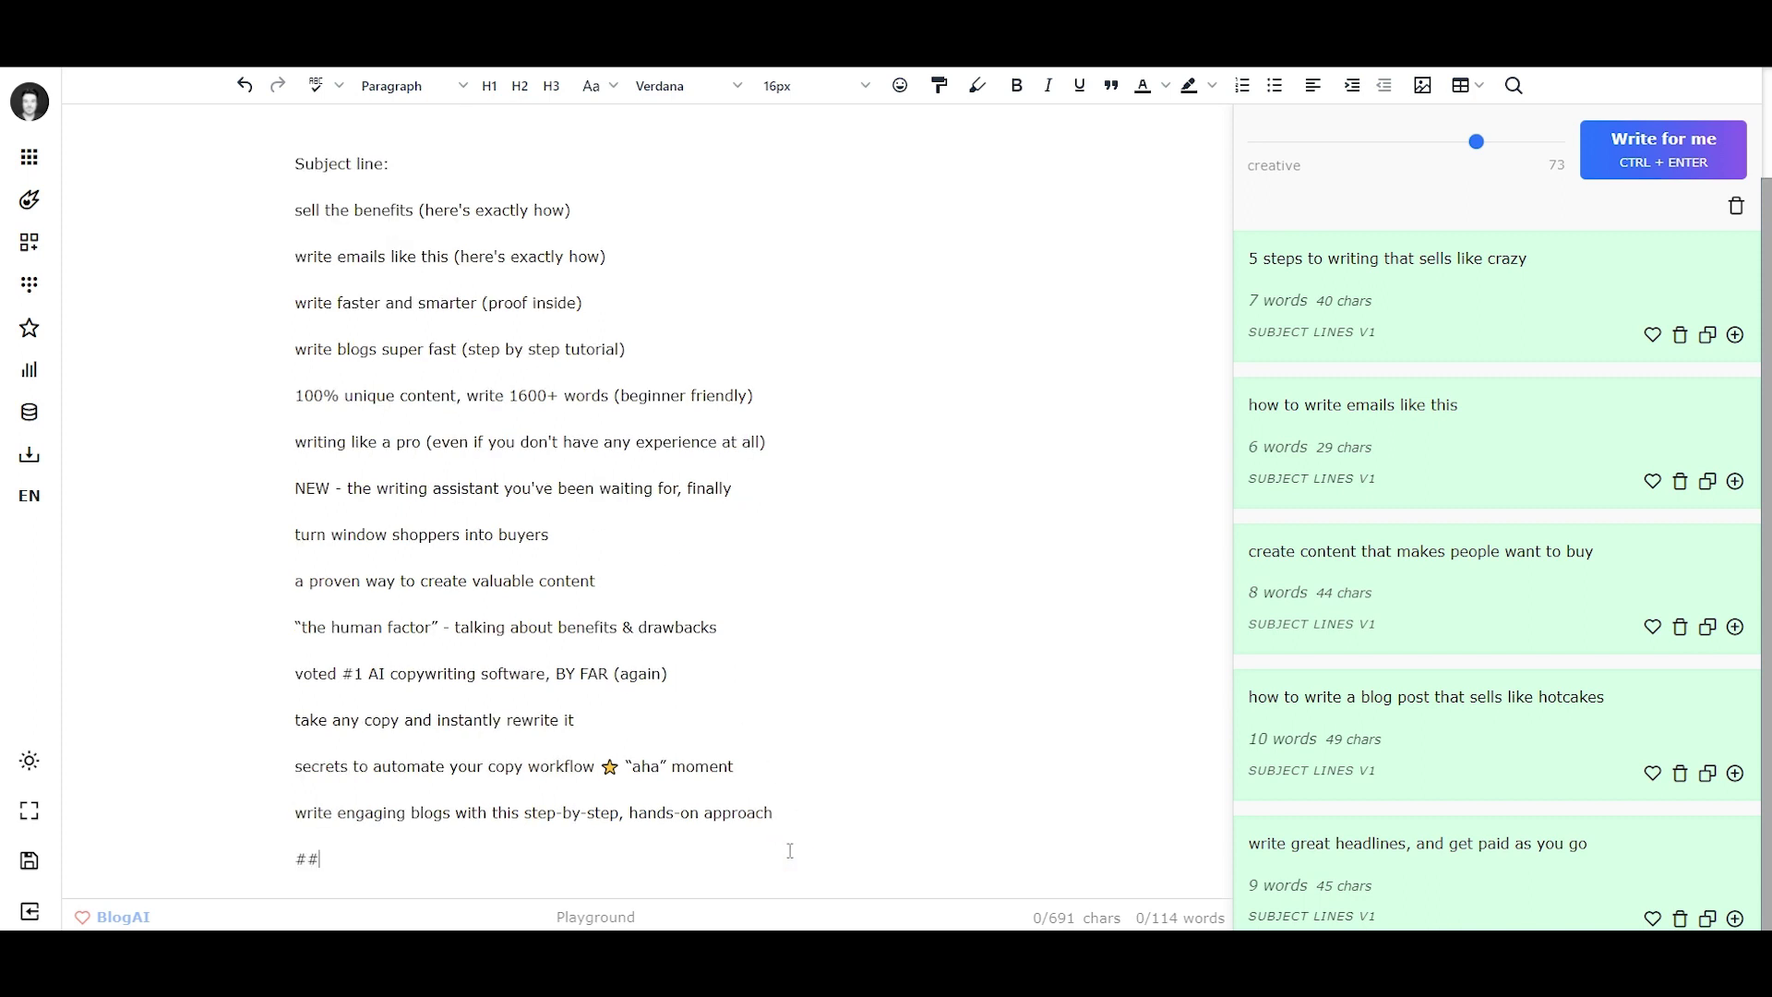
{"action": "type", "text": "#"}
{"action": "key", "text": "Return"}
{"action": "key", "text": "ctrl+v"}
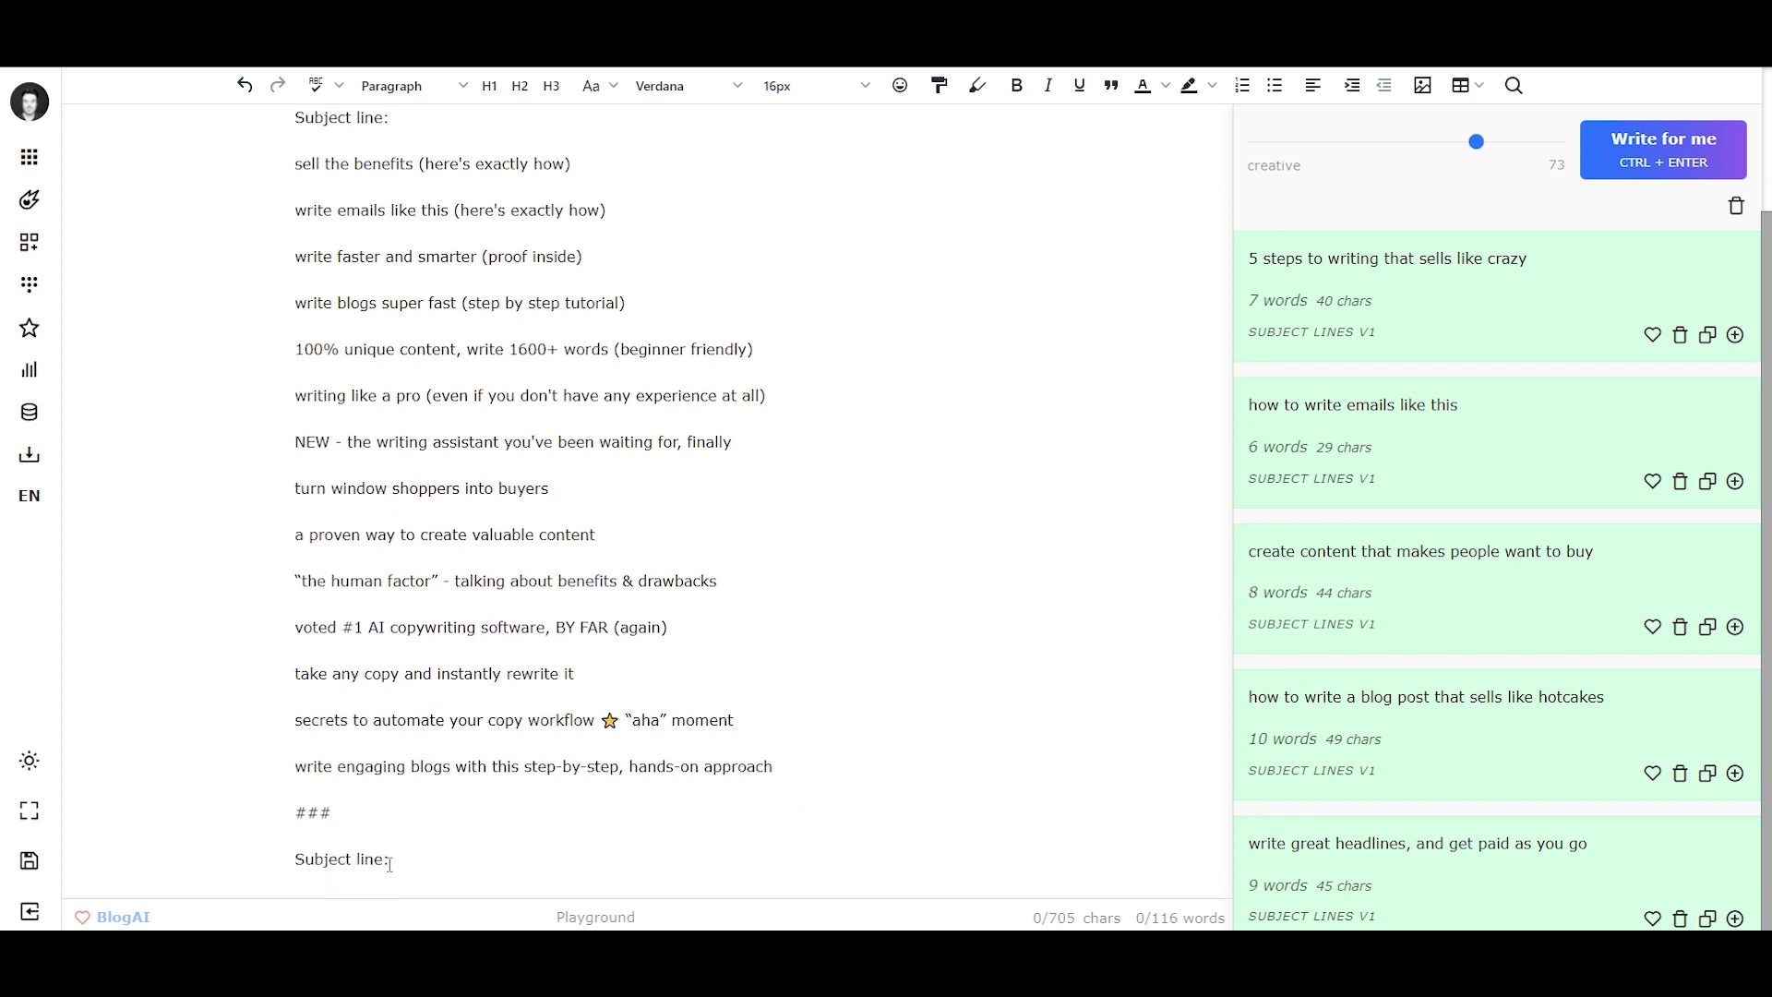
{"action": "left_click", "coordinate": [392, 861]}
{"action": "triple_click", "coordinate": [408, 858]}
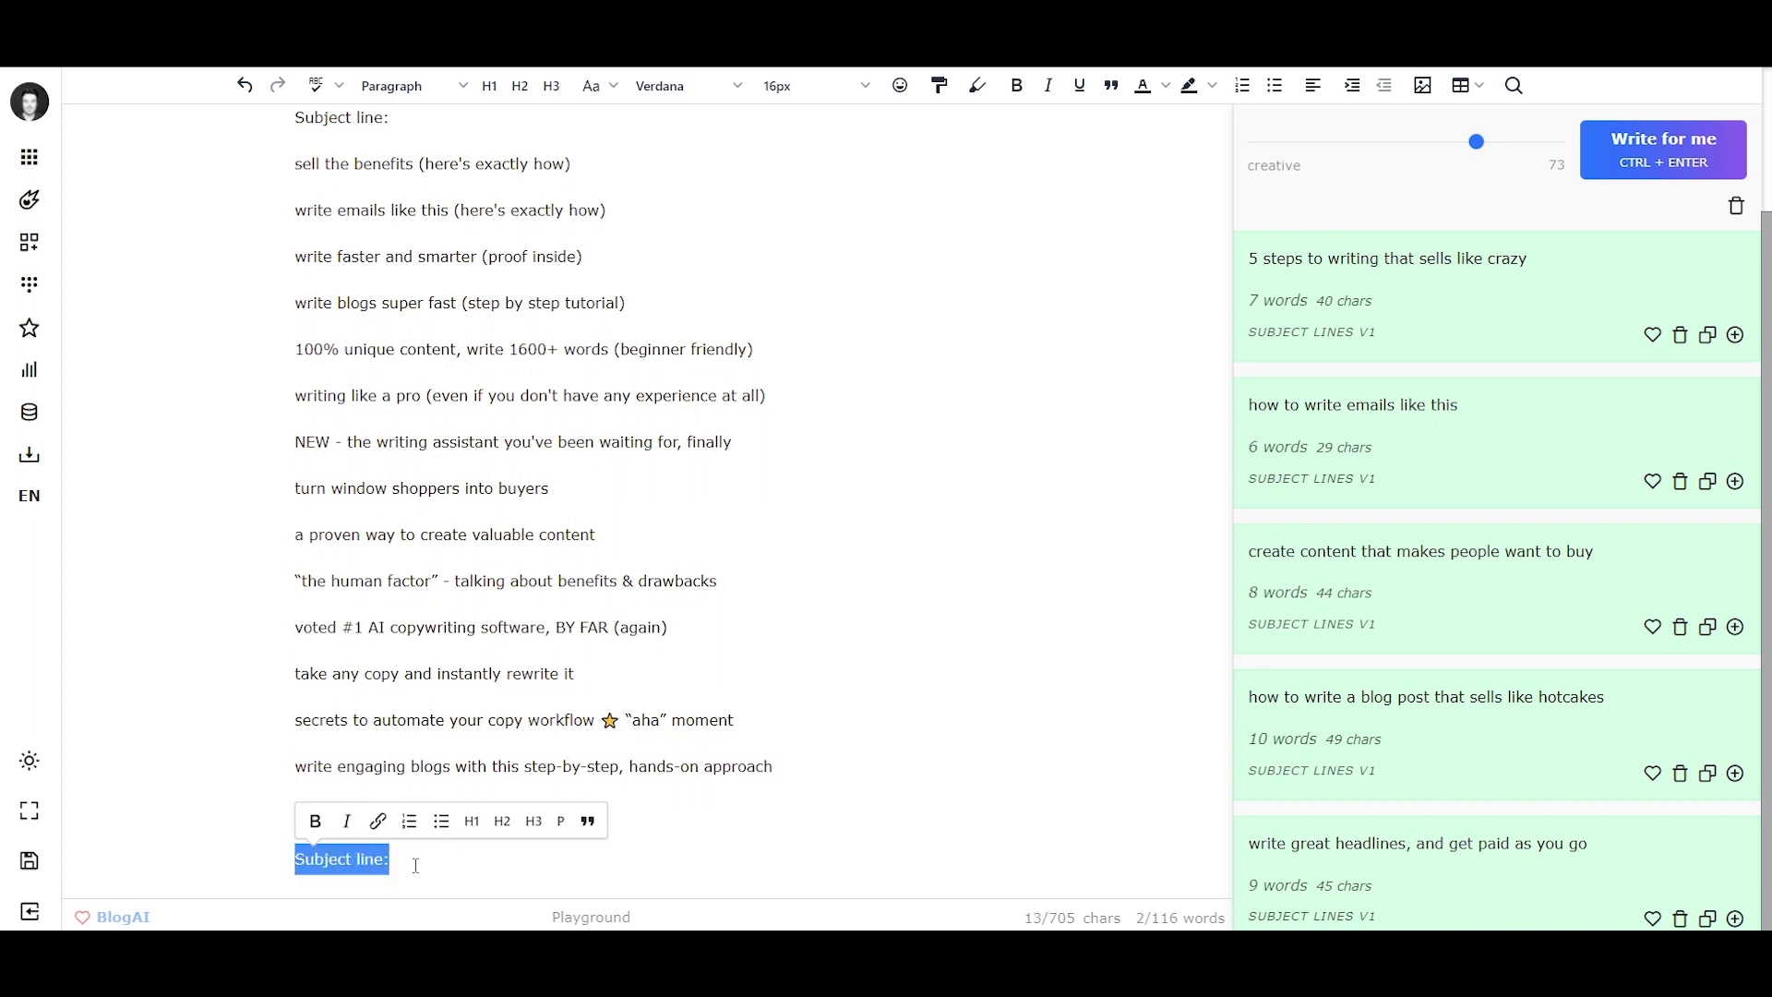
Check the sample list and both 'Subject line:' headings by selecting them, then deselect
{"action": "scroll", "coordinate": [416, 866], "scroll_direction": "up", "scroll_amount": 1}
{"action": "left_click_drag", "start_coordinate": [415, 210], "coordinate": [683, 673]}
{"action": "scroll", "coordinate": [409, 805], "scroll_direction": "down", "scroll_amount": 1}
{"action": "left_click", "coordinate": [397, 850]}
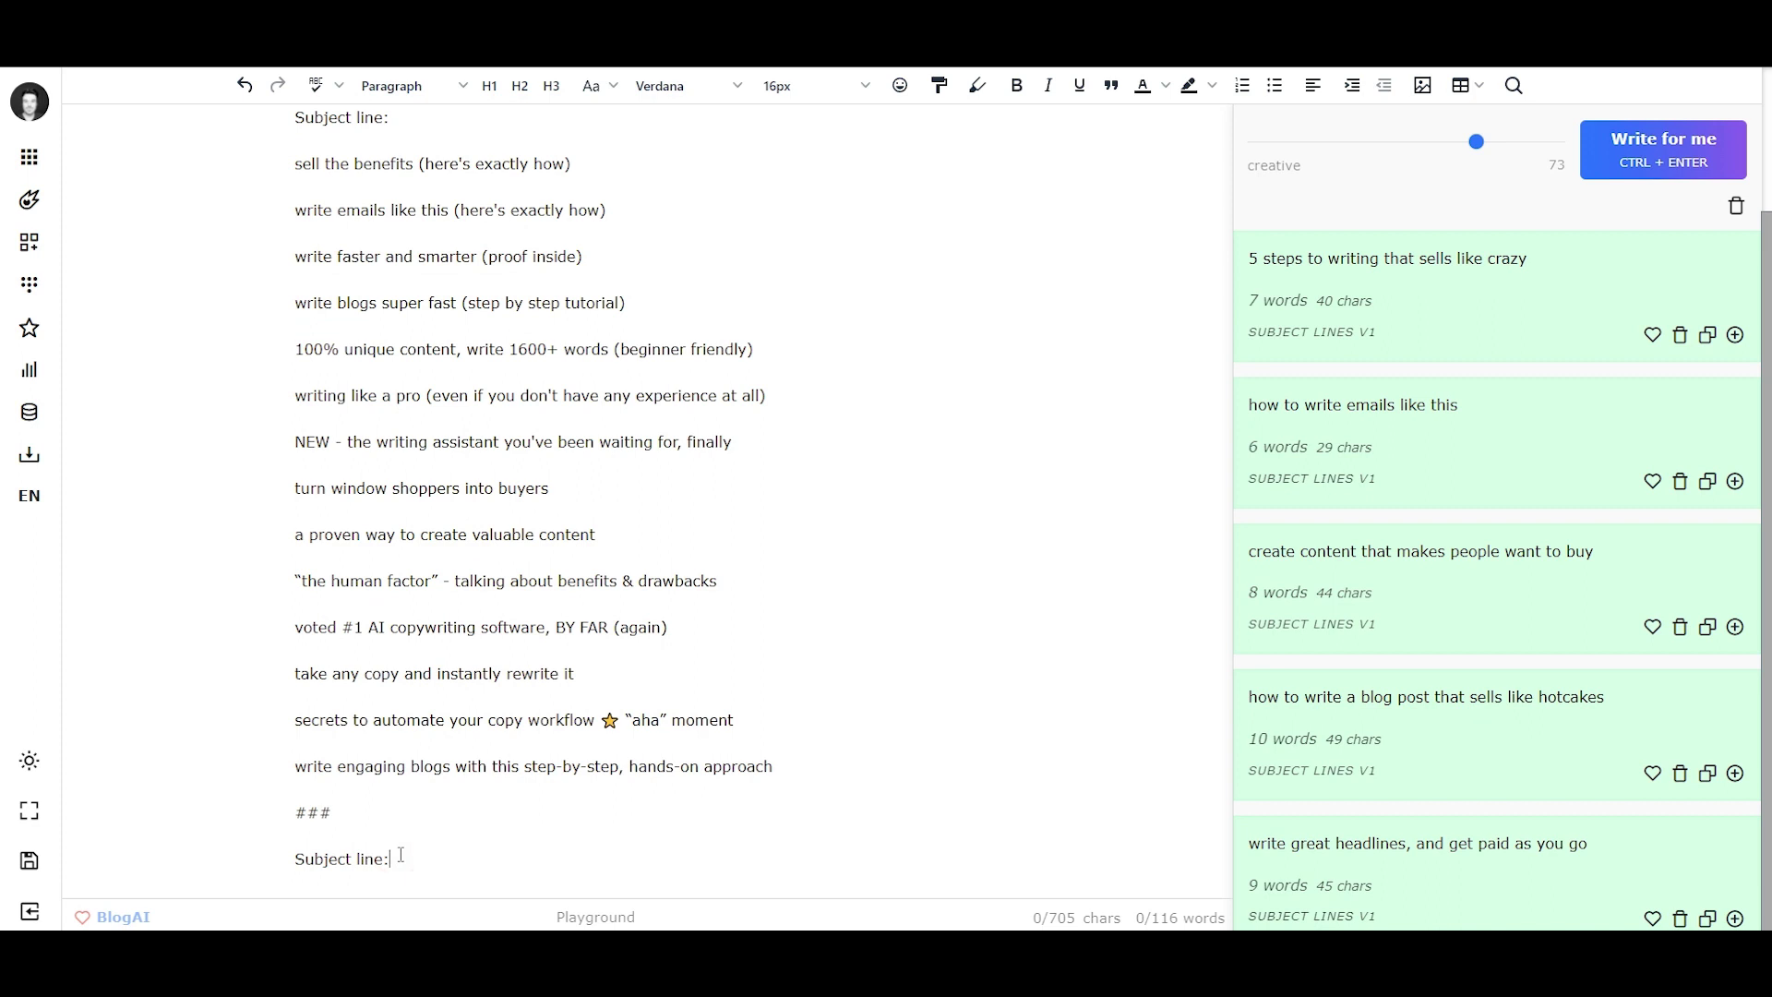
{"action": "scroll", "coordinate": [402, 850], "scroll_direction": "up", "scroll_amount": 2}
{"action": "triple_click", "coordinate": [397, 286]}
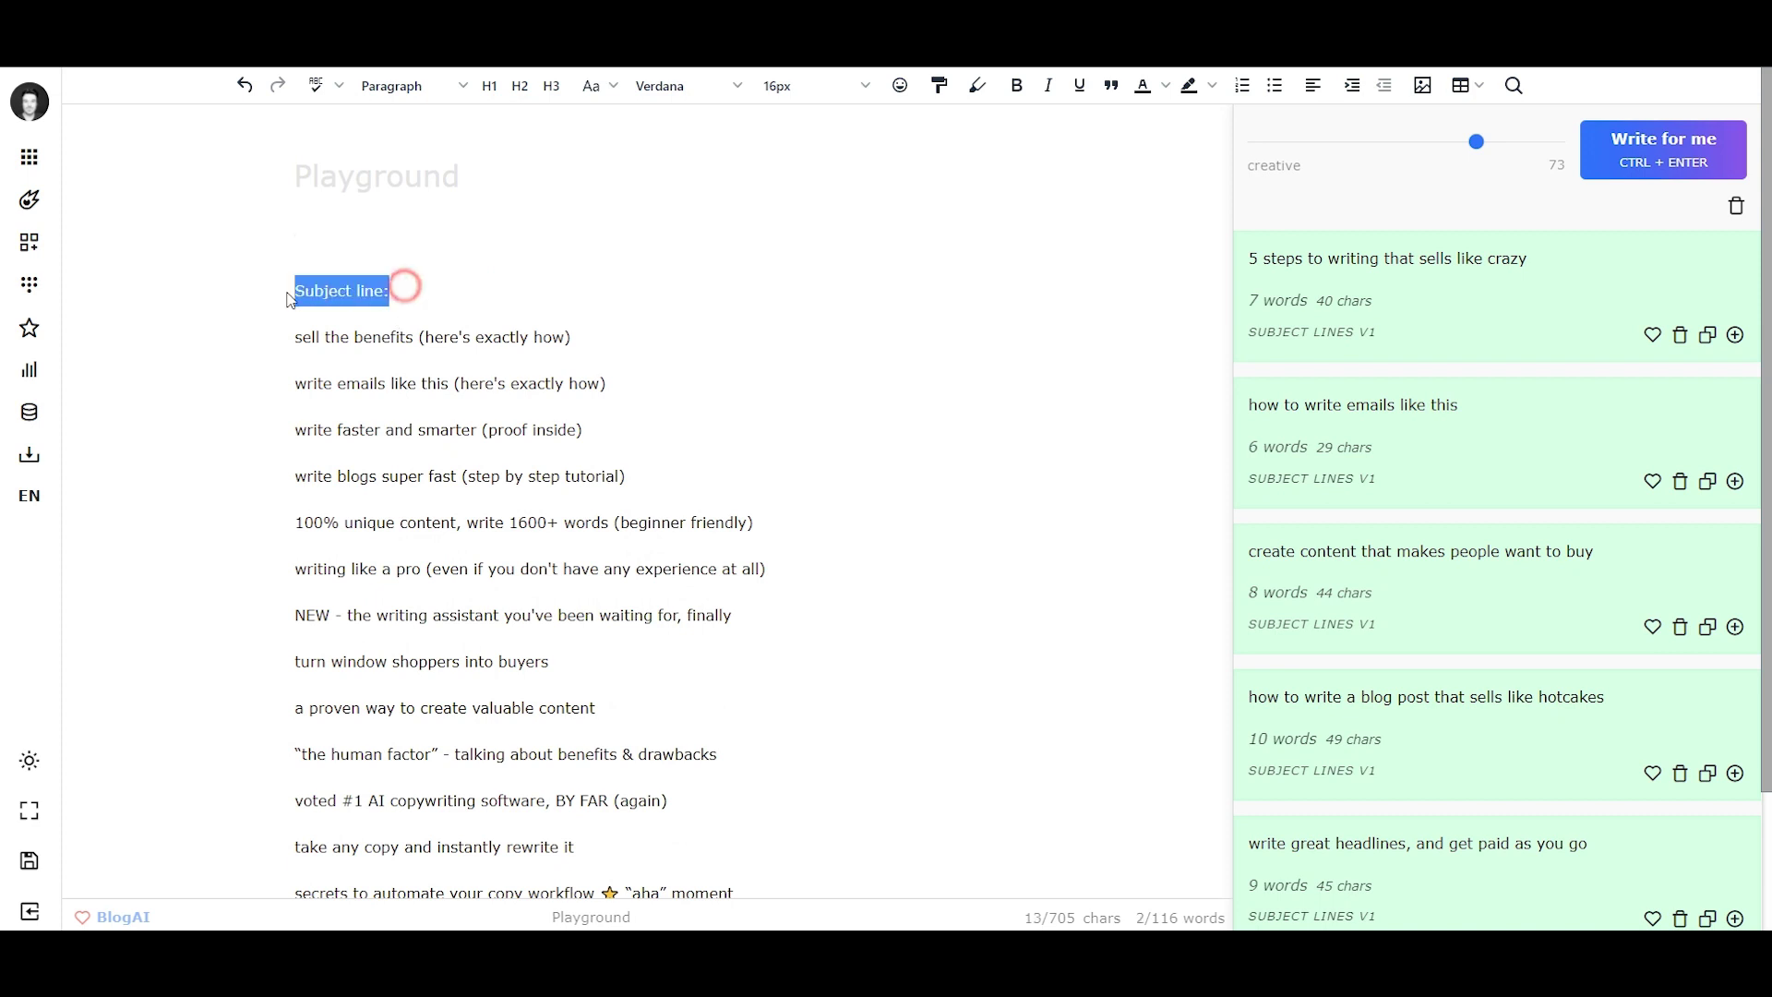
{"action": "scroll", "coordinate": [418, 629], "scroll_direction": "down", "scroll_amount": 2}
{"action": "scroll", "coordinate": [413, 708], "scroll_direction": "up", "scroll_amount": 2}
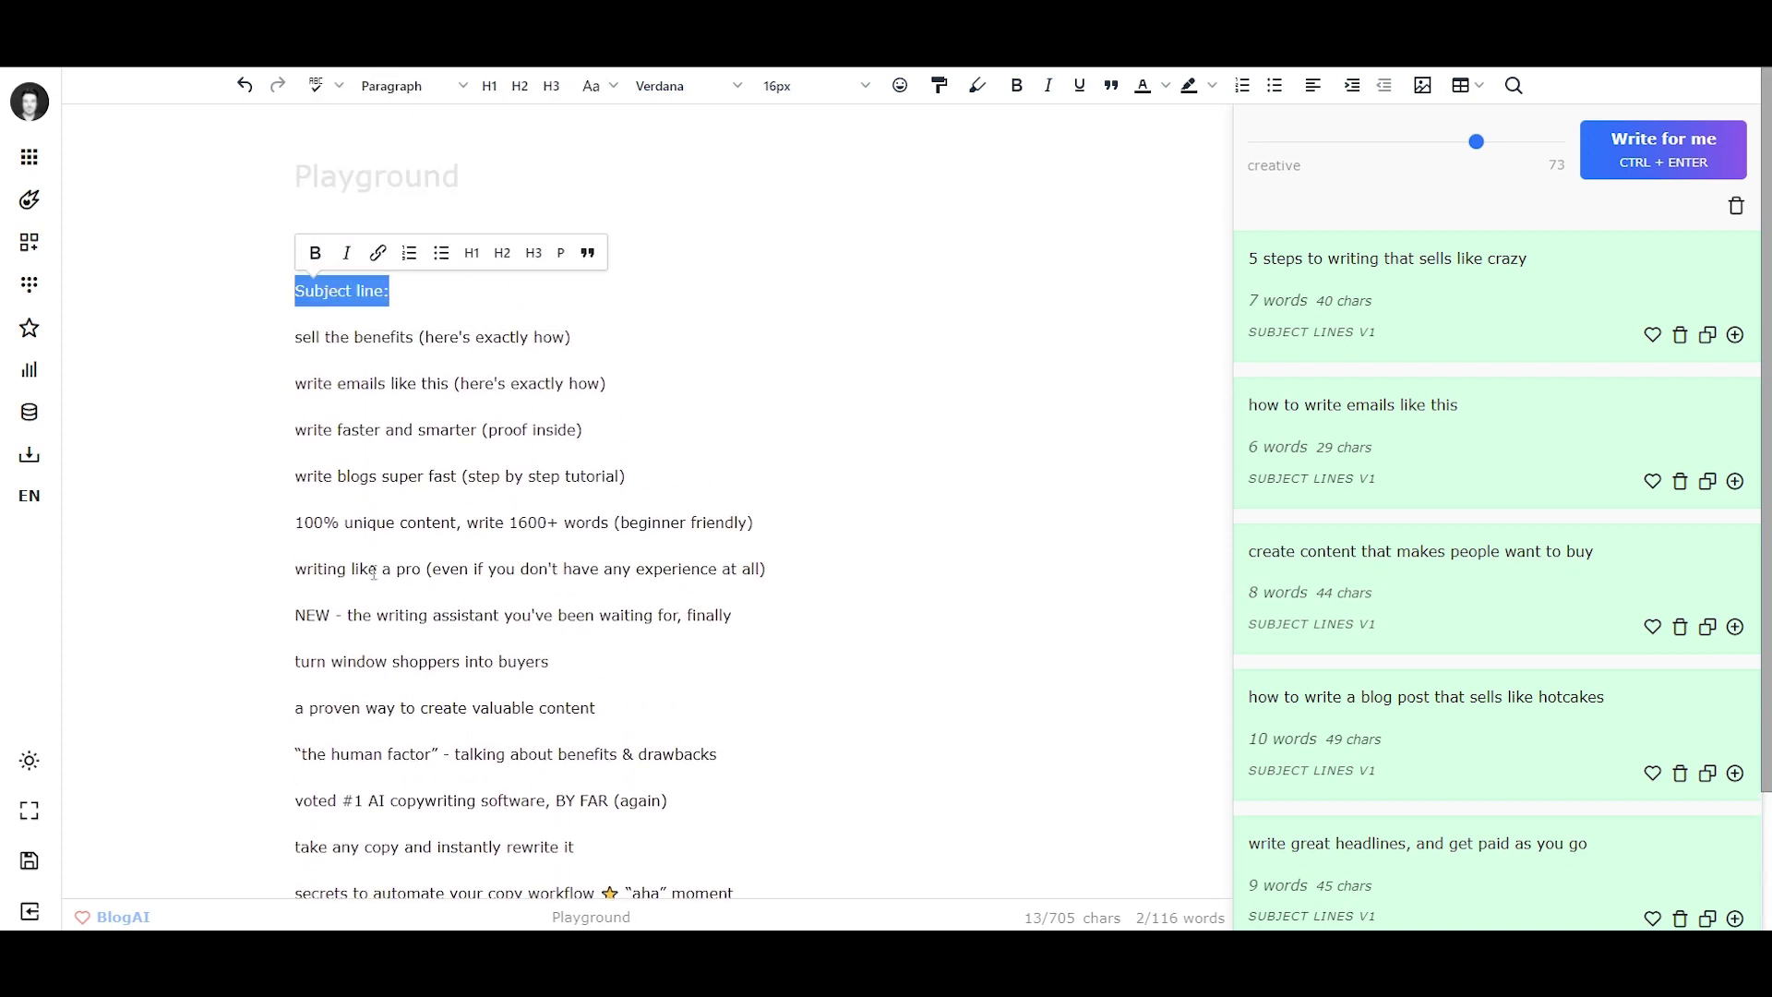
{"action": "scroll", "coordinate": [402, 809], "scroll_direction": "down", "scroll_amount": 2}
{"action": "triple_click", "coordinate": [396, 858]}
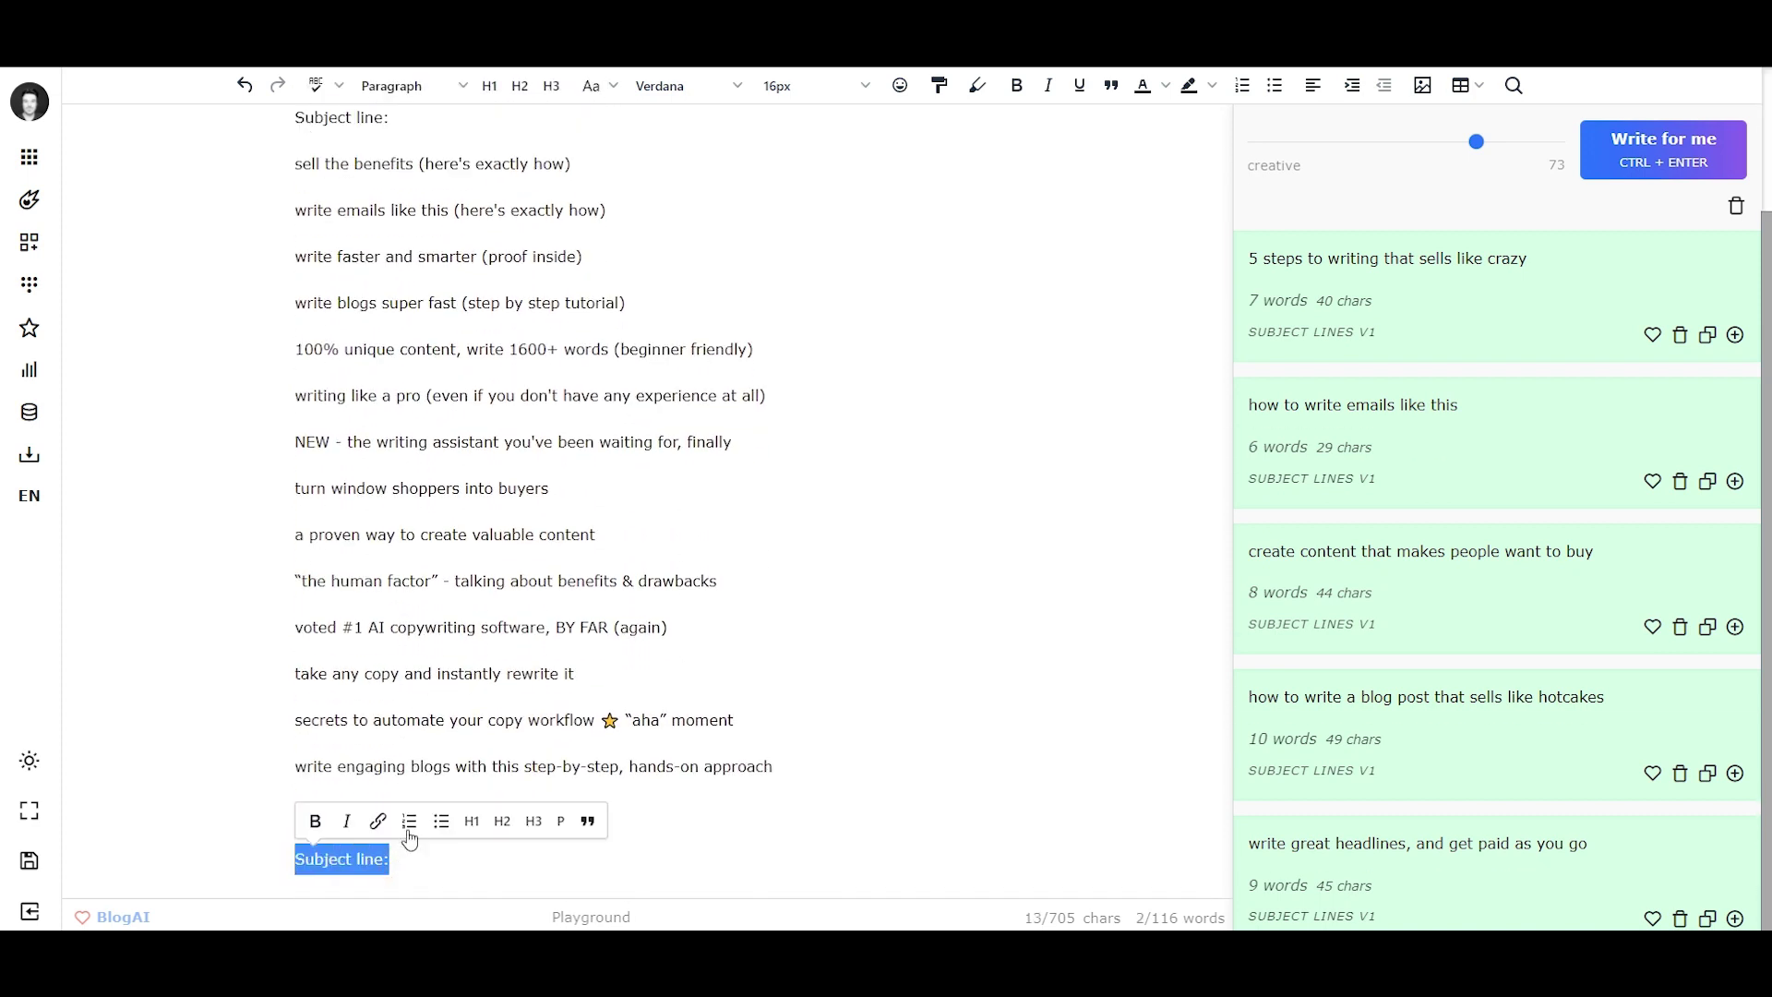
{"action": "left_click", "coordinate": [403, 778]}
{"action": "left_click_drag", "start_coordinate": [776, 766], "coordinate": [296, 167]}
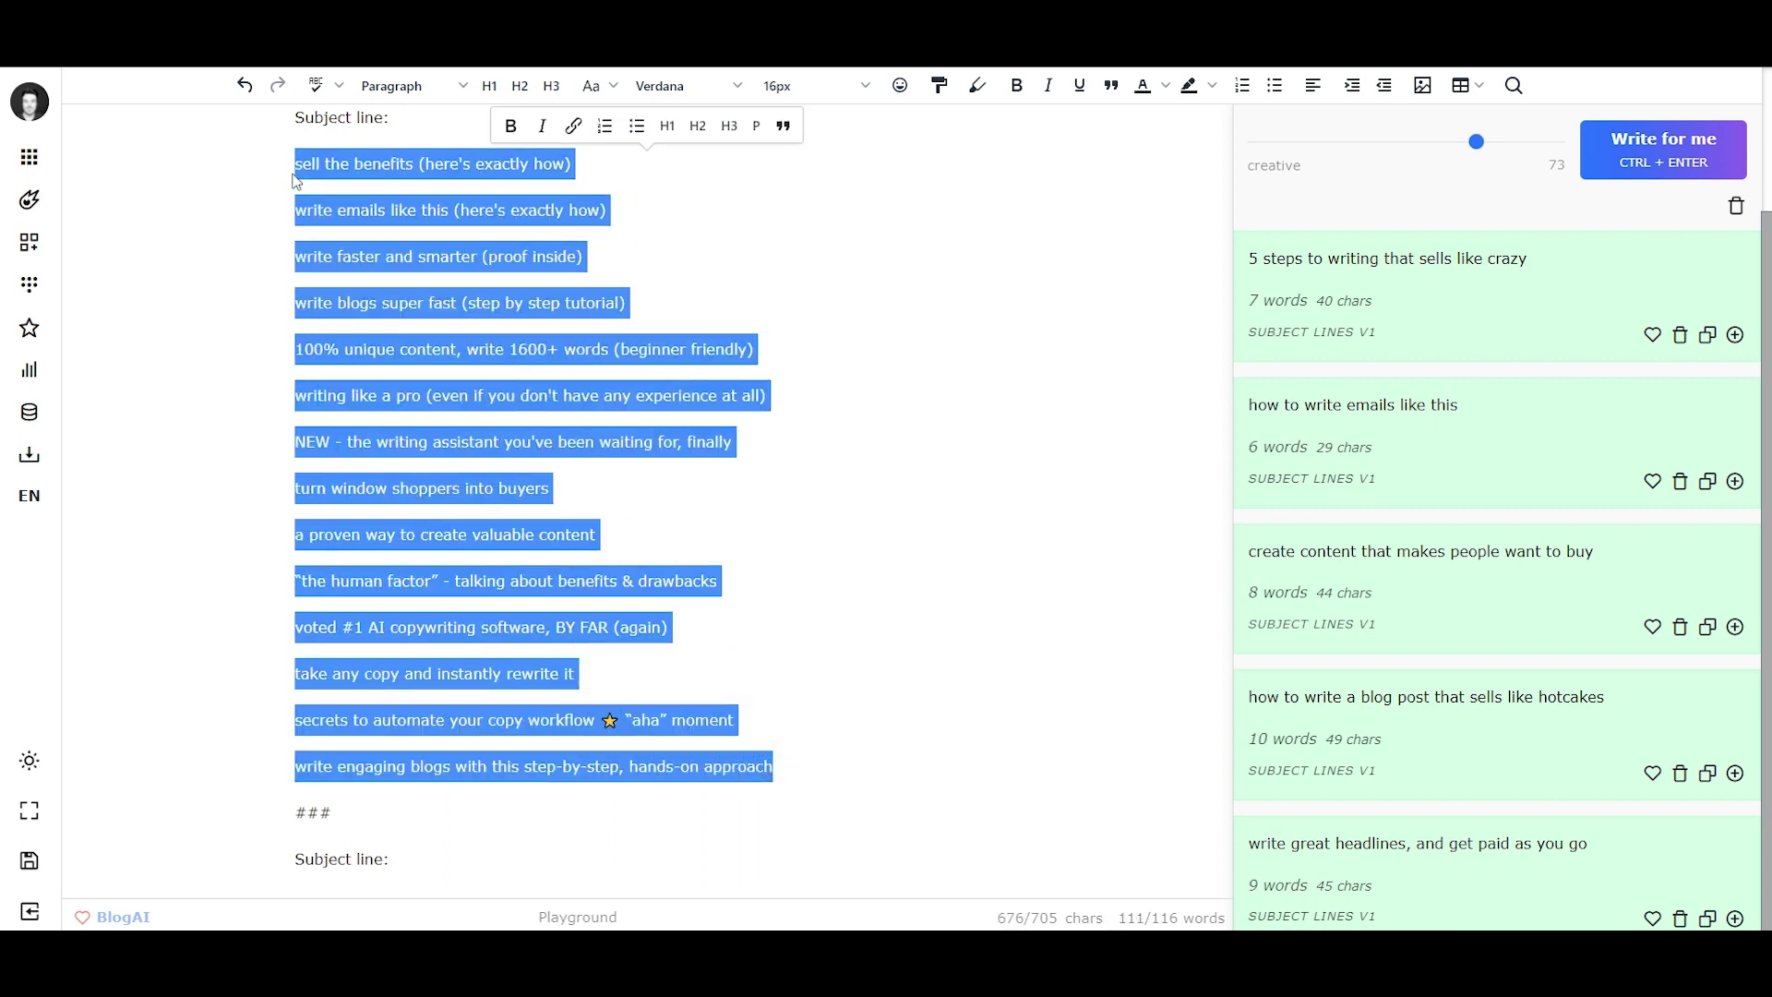
{"action": "left_click", "coordinate": [418, 858]}
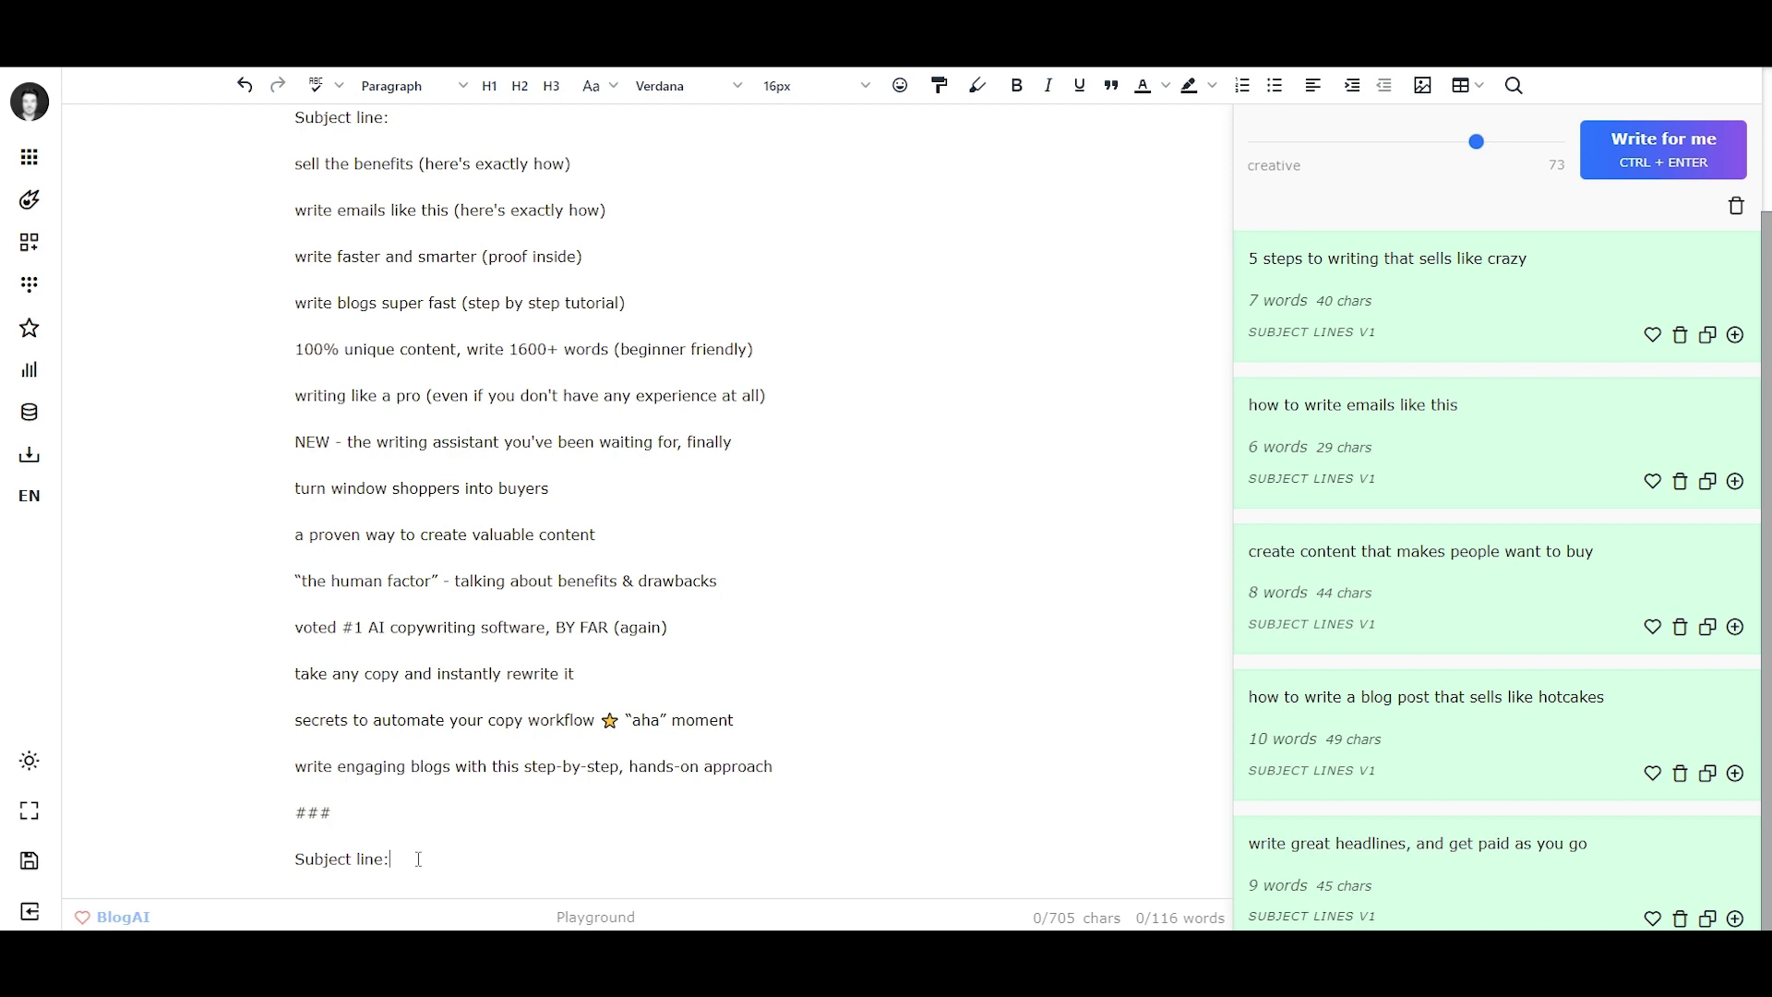
{"action": "scroll", "coordinate": [407, 646], "scroll_direction": "up", "scroll_amount": 2}
Change the first heading to 'Subject lines that sell:'
{"action": "left_click", "coordinate": [380, 288]}
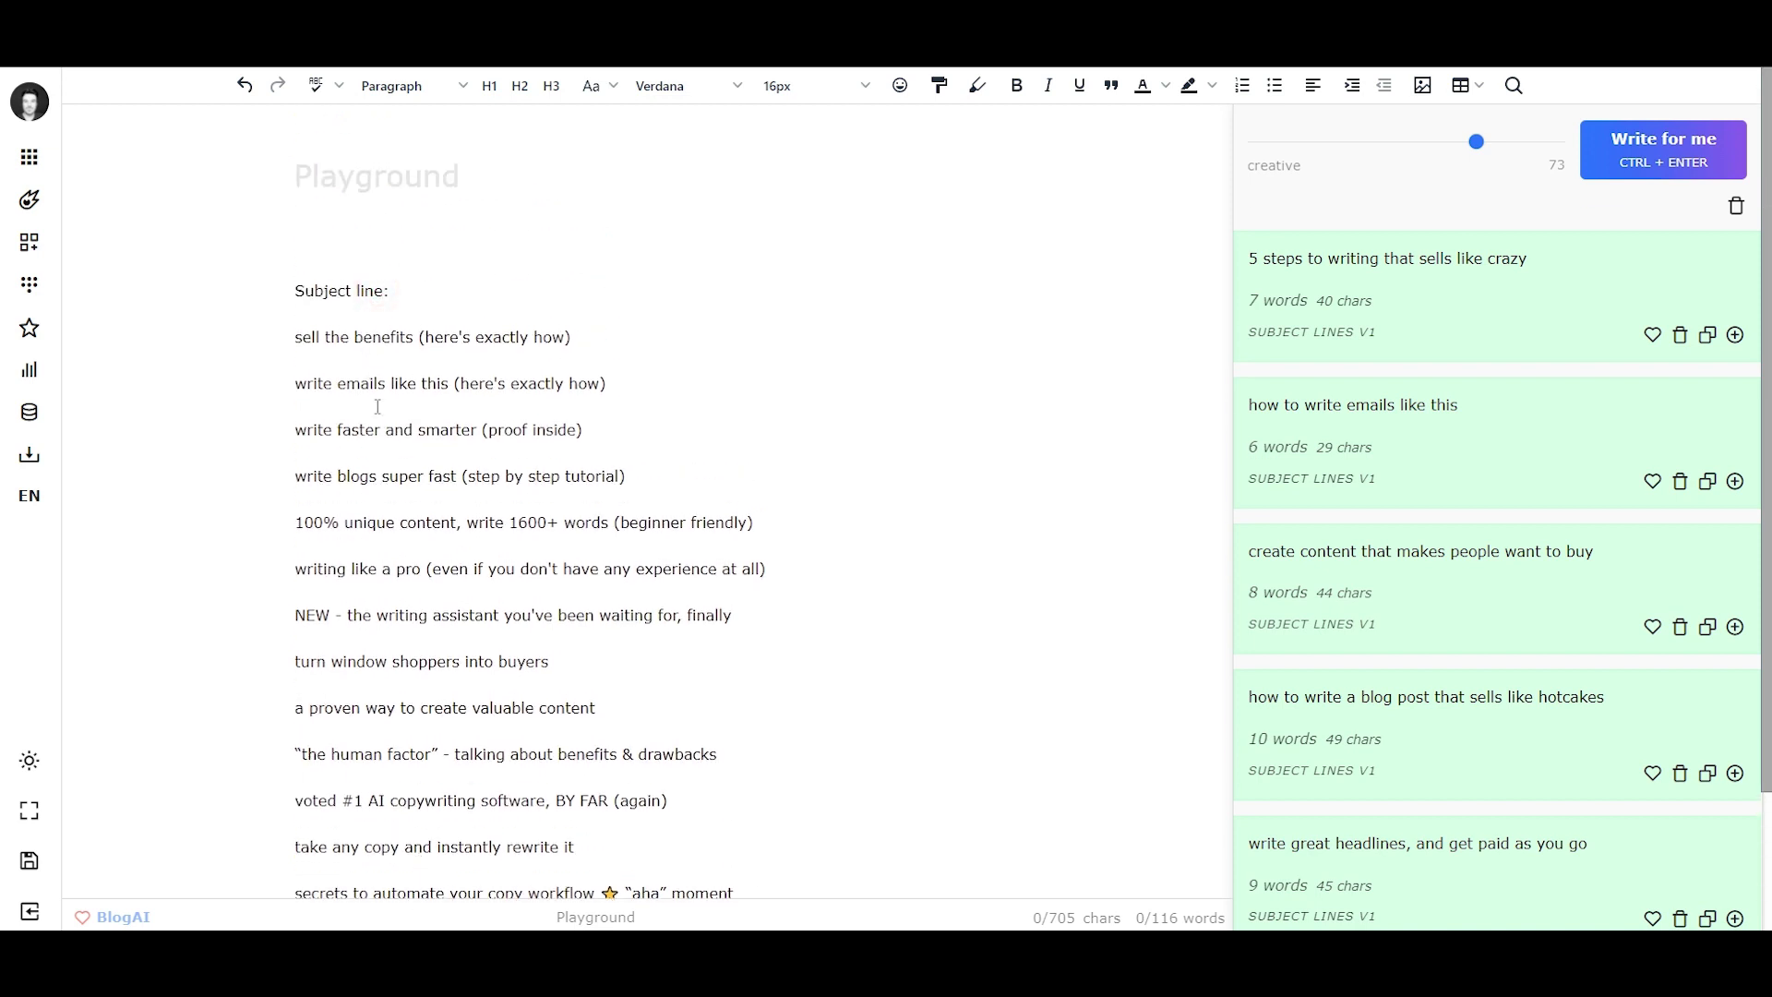
{"action": "type", "text": "s that sell"}
{"action": "left_click_drag", "start_coordinate": [326, 338], "coordinate": [558, 800]}
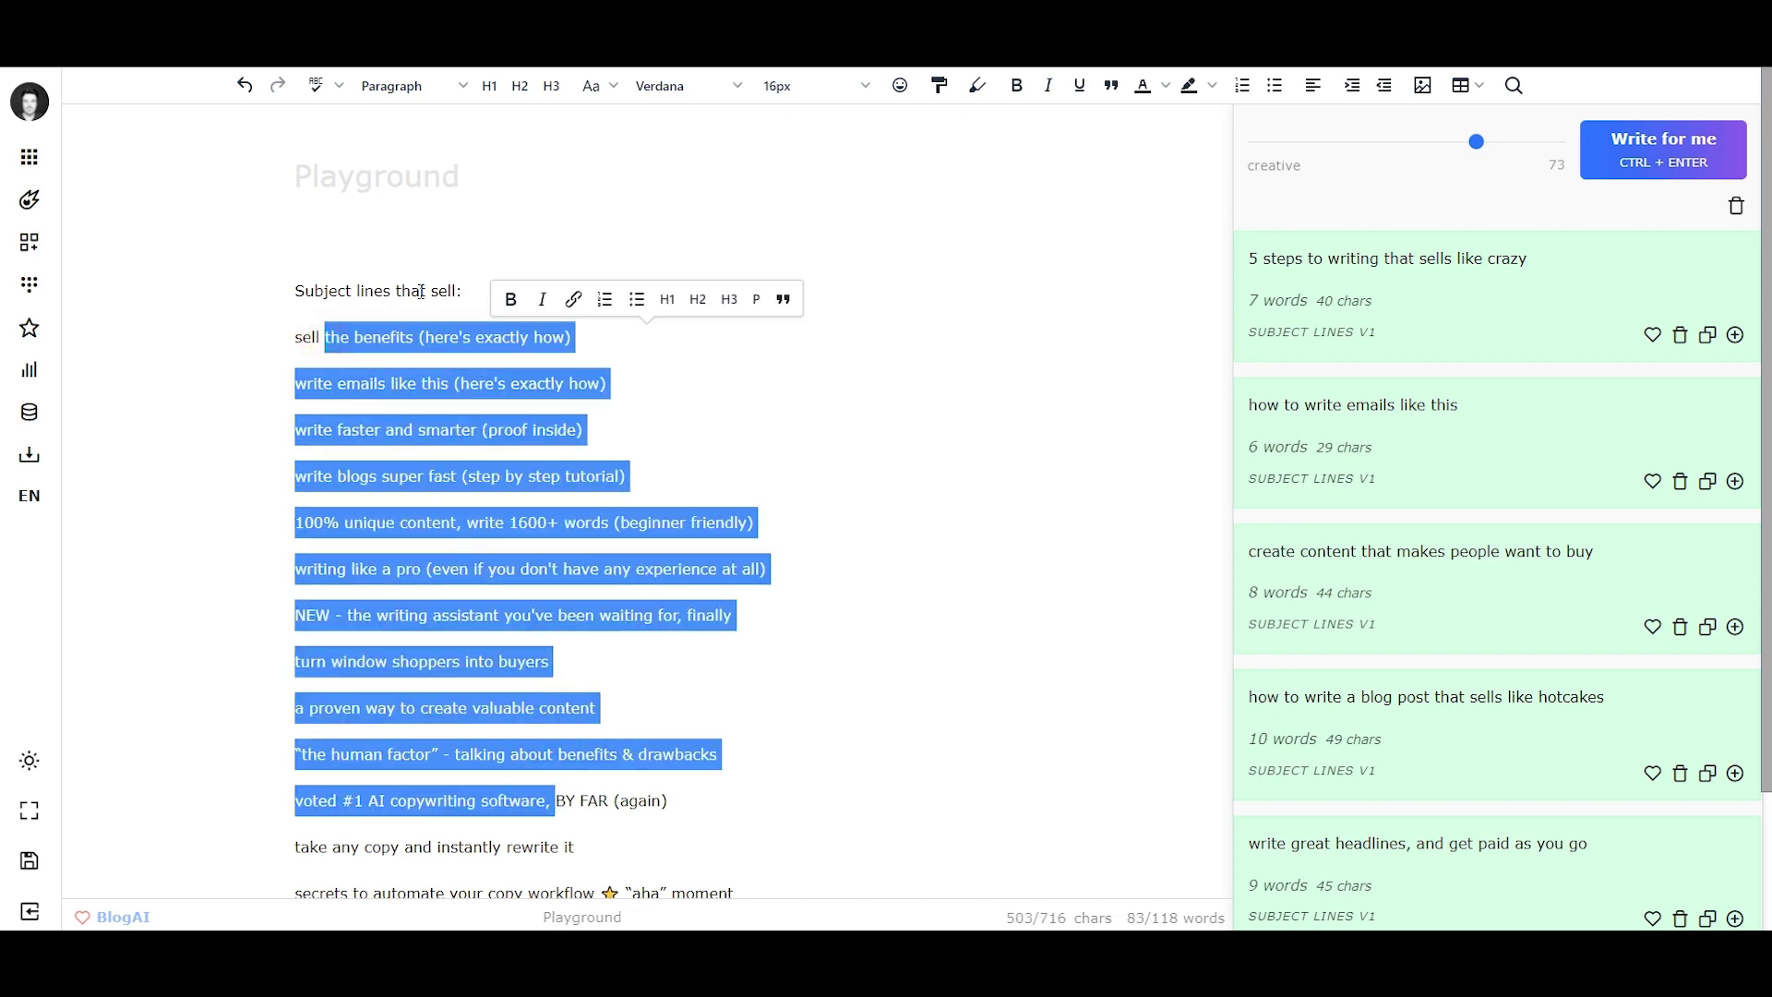
{"action": "scroll", "coordinate": [503, 574], "scroll_direction": "down", "scroll_amount": 2}
Change the last heading to 'Subject lines that convert:', fixing the 'taht' typo
{"action": "left_click", "coordinate": [388, 856]}
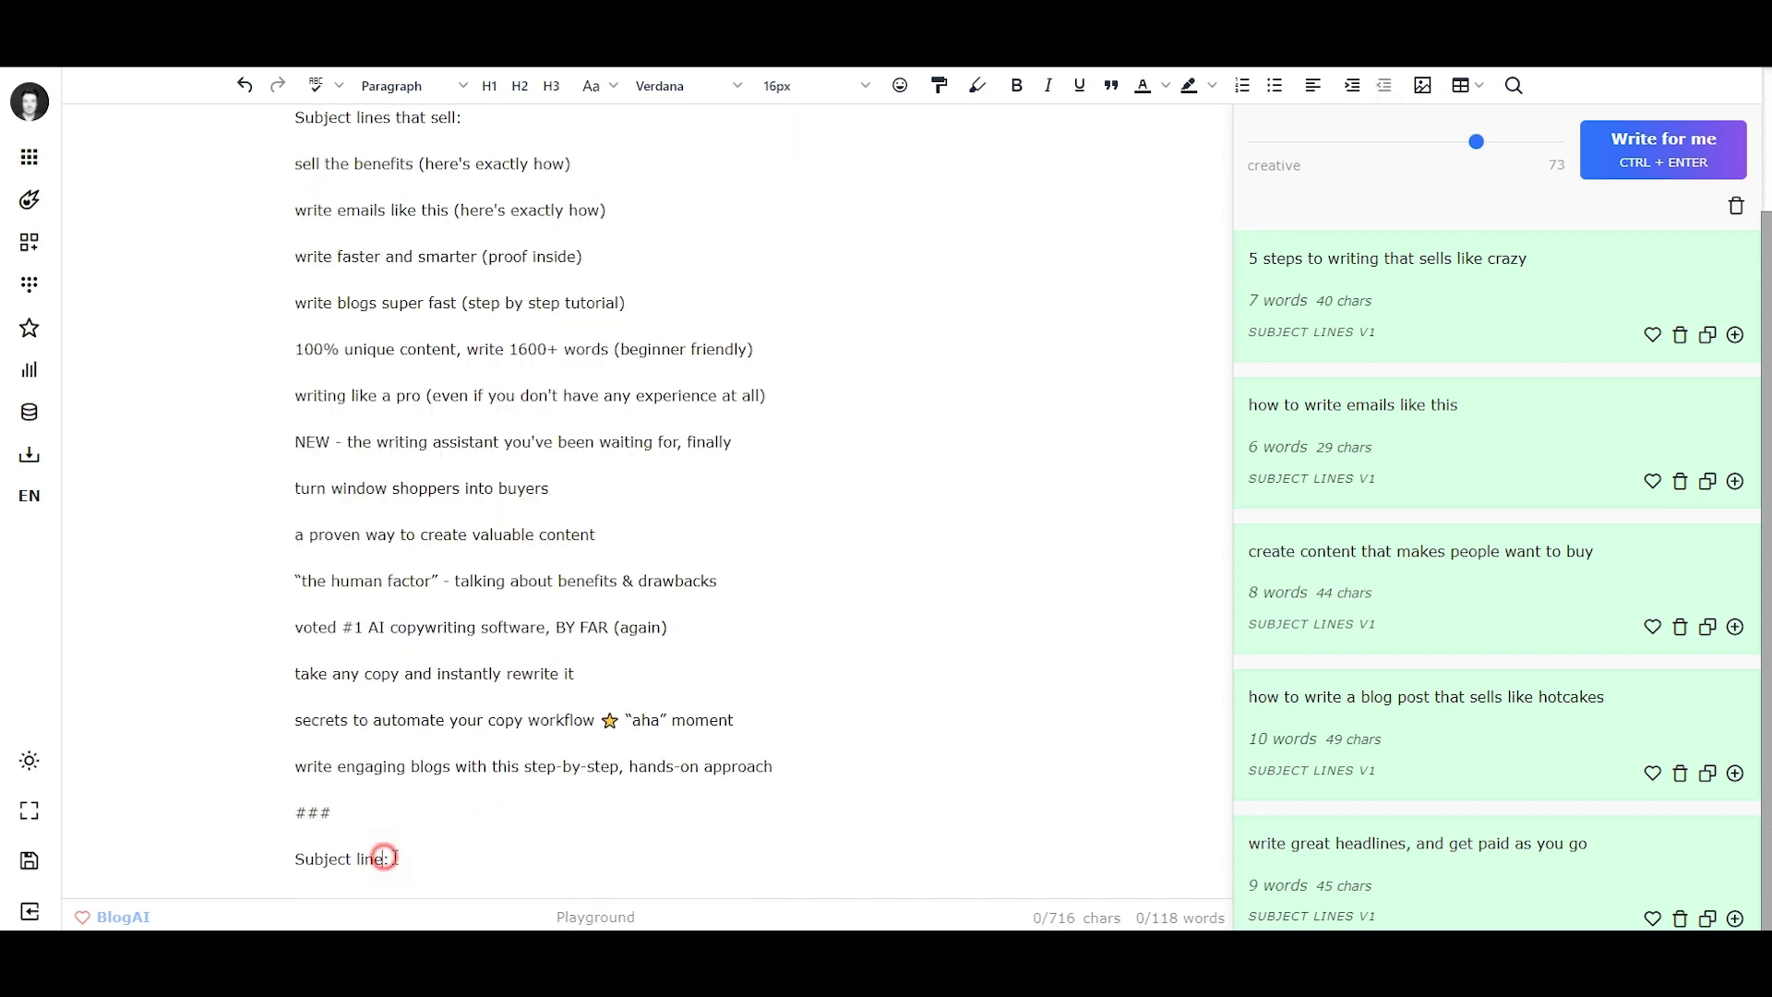
{"action": "type", "text": "s taht"}
{"action": "key", "text": "BackSpace"}
{"action": "key", "text": "BackSpace"}
{"action": "key", "text": "BackSpace"}
{"action": "key", "text": "BackSpace"}
{"action": "type", "text": "that convert"}
{"action": "left_click_drag", "start_coordinate": [498, 858], "coordinate": [297, 858]}
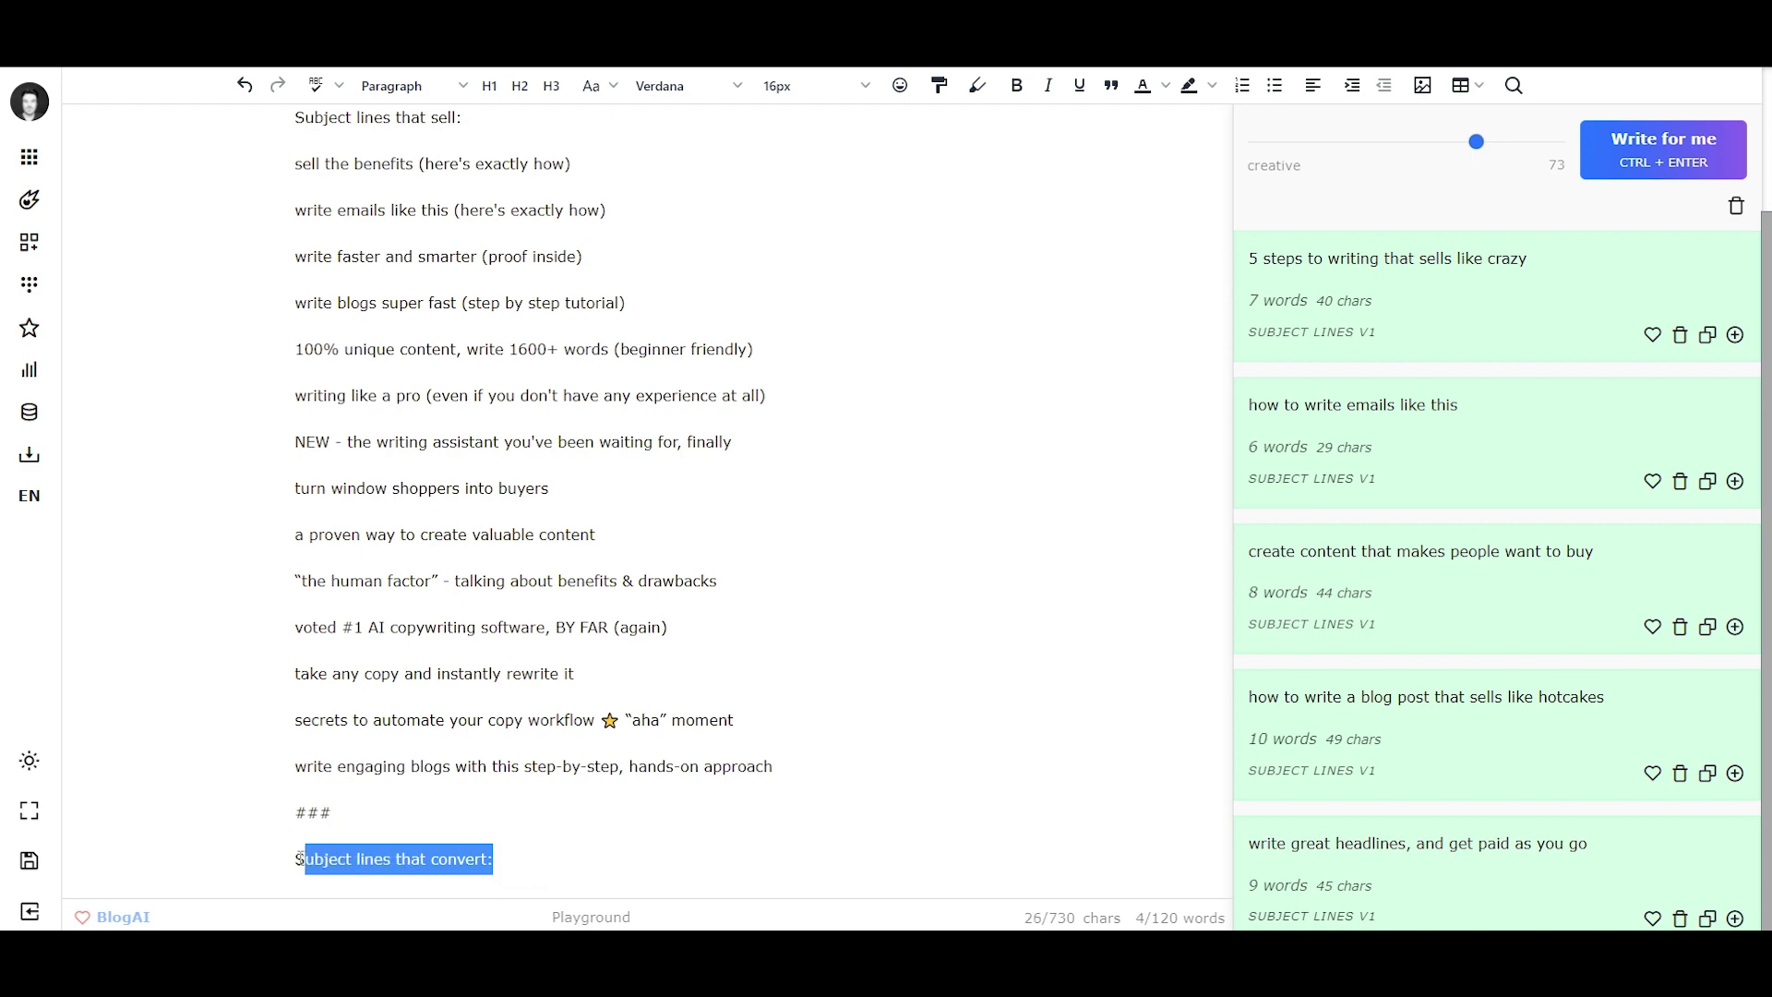
{"action": "scroll", "coordinate": [431, 617], "scroll_direction": "up", "scroll_amount": 1}
{"action": "scroll", "coordinate": [431, 616], "scroll_direction": "up", "scroll_amount": 1}
{"action": "left_click_drag", "start_coordinate": [482, 289], "coordinate": [294, 289]}
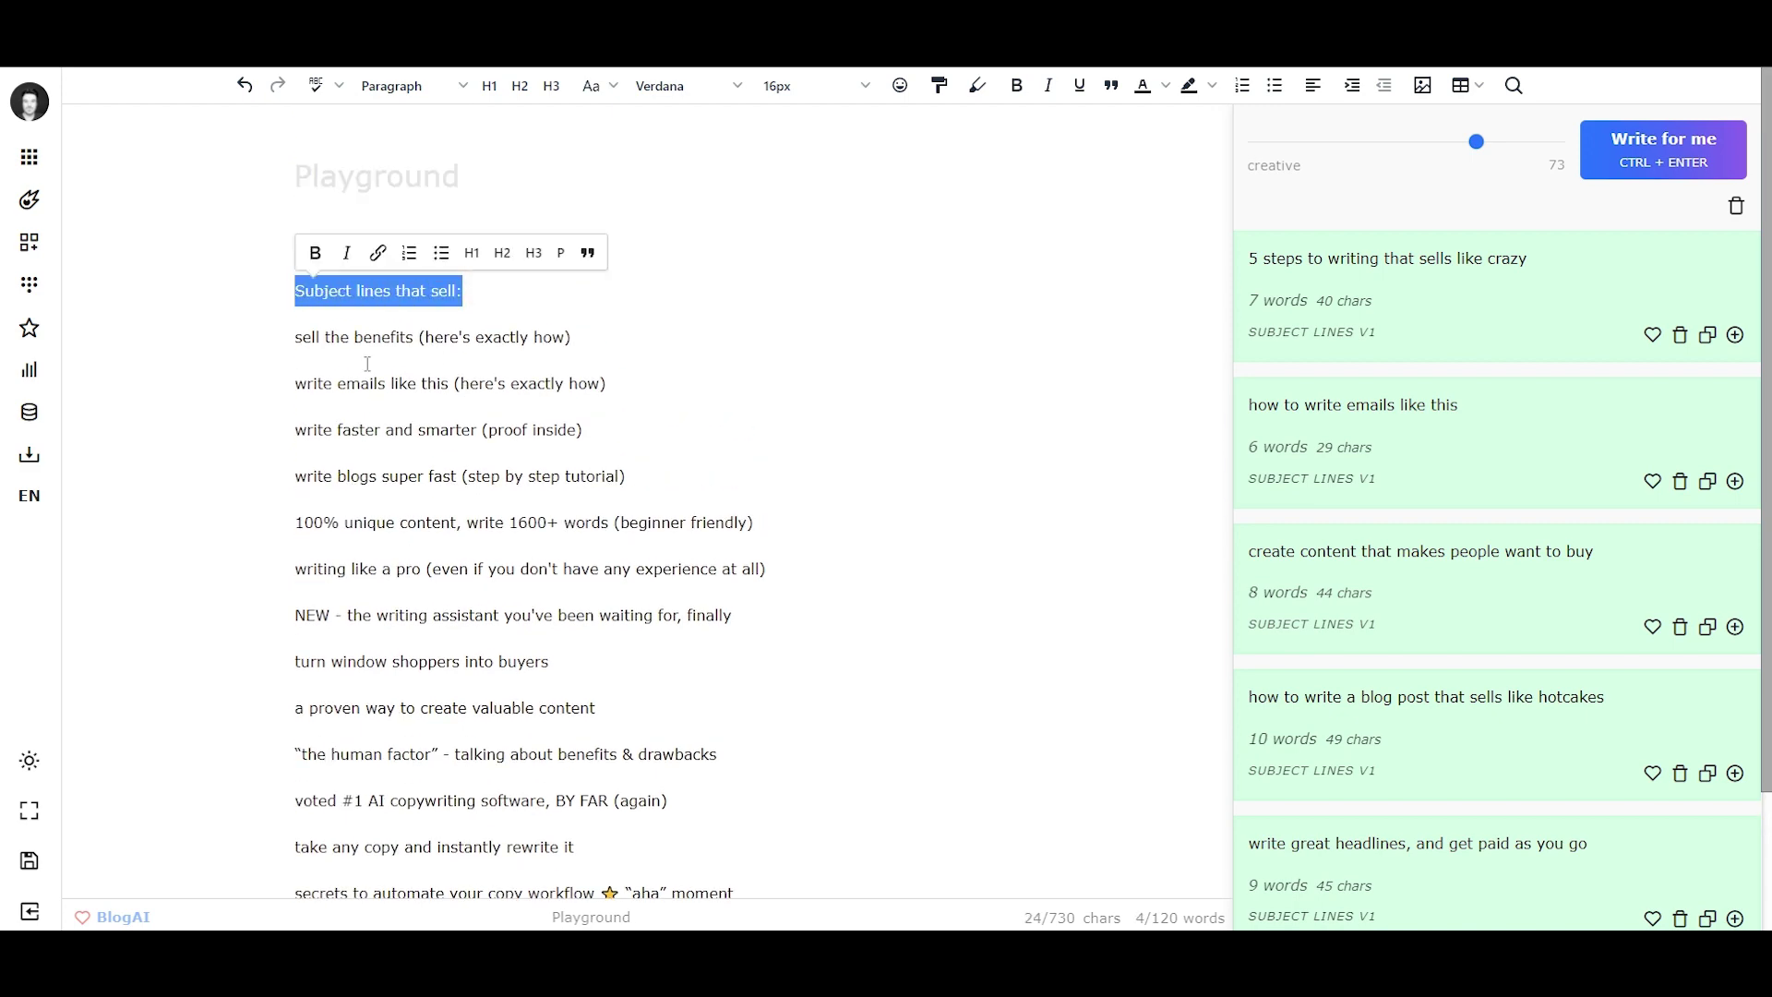
{"action": "scroll", "coordinate": [437, 530], "scroll_direction": "down", "scroll_amount": 2}
Try 'sell' in the last heading and compare it with the first heading and sample lines
{"action": "double_click", "coordinate": [454, 859]}
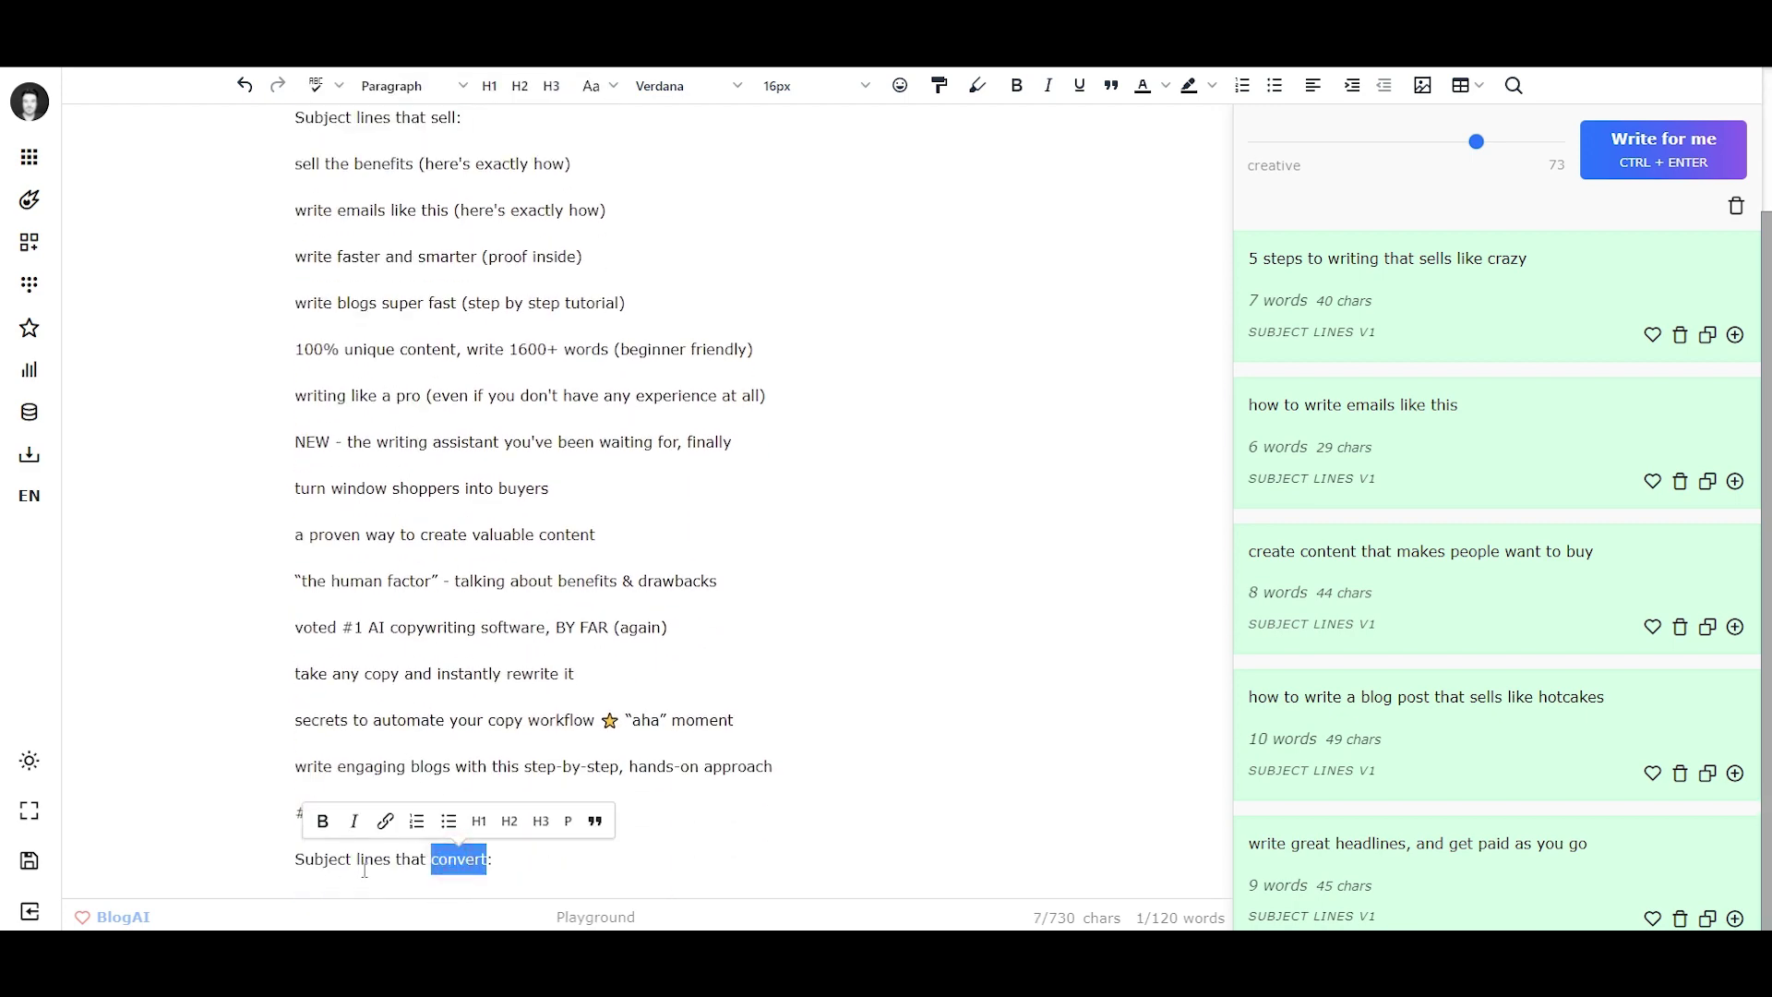
{"action": "type", "text": "sell"}
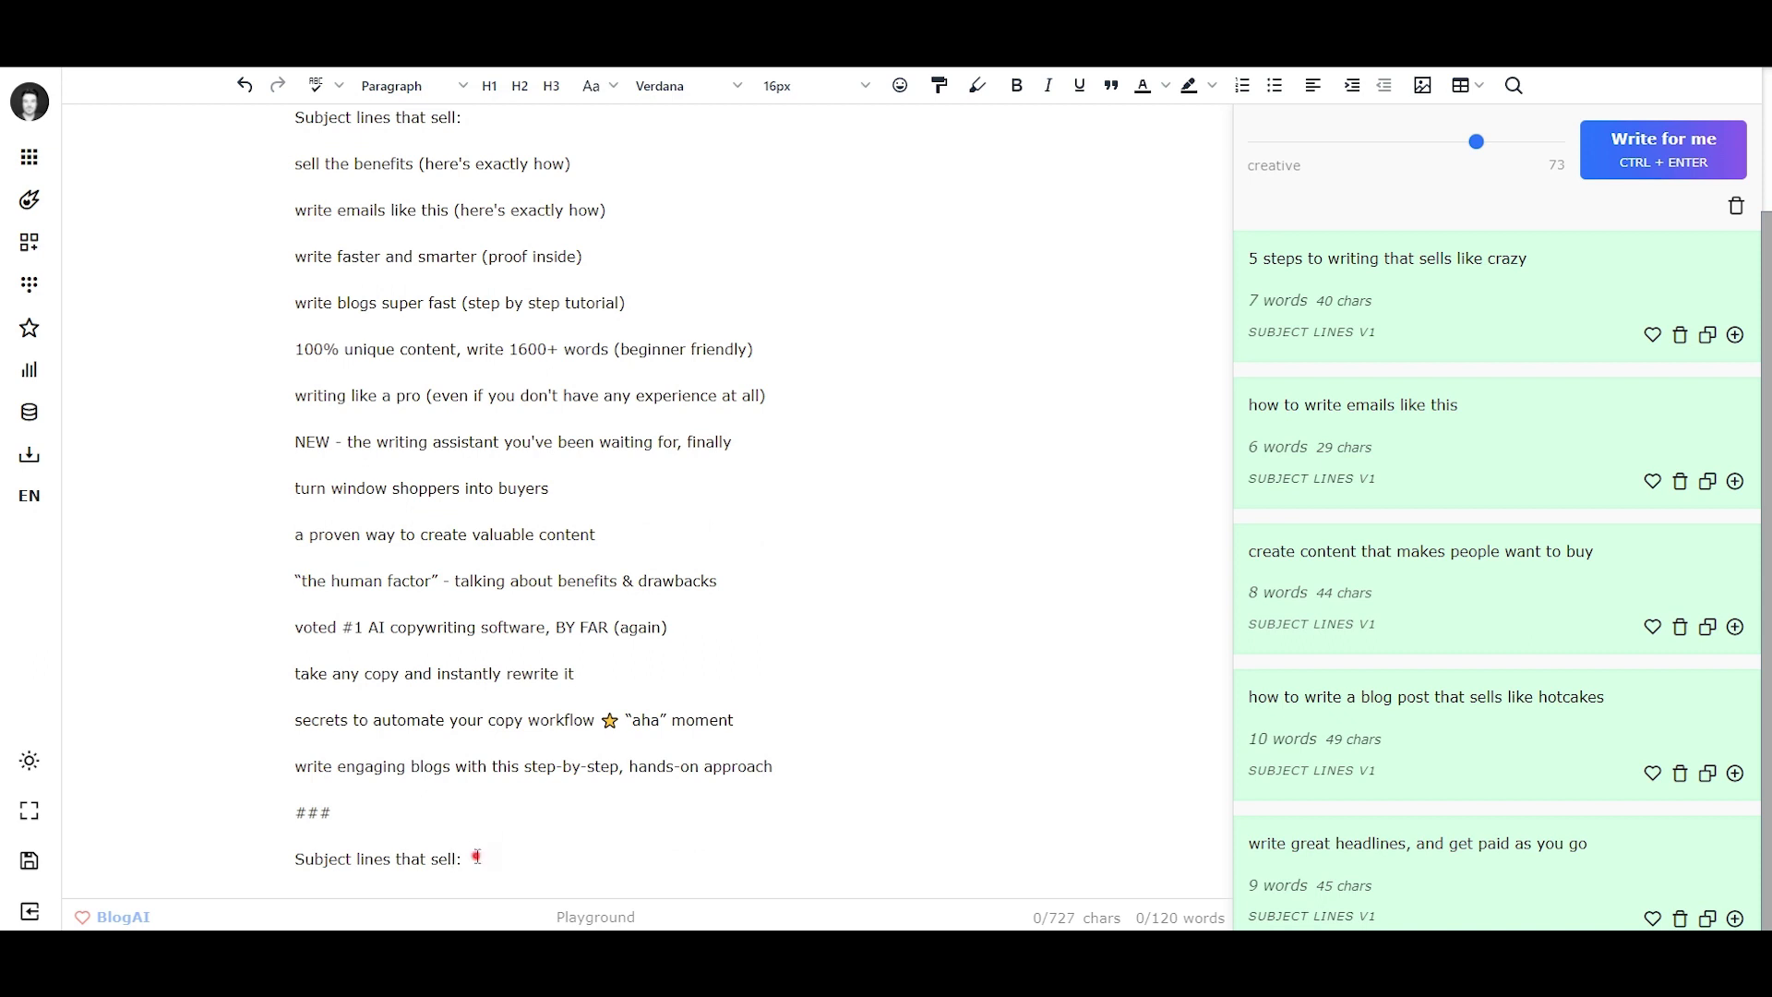
{"action": "triple_click", "coordinate": [471, 854]}
{"action": "scroll", "coordinate": [421, 422], "scroll_direction": "up", "scroll_amount": 2}
{"action": "triple_click", "coordinate": [485, 294]}
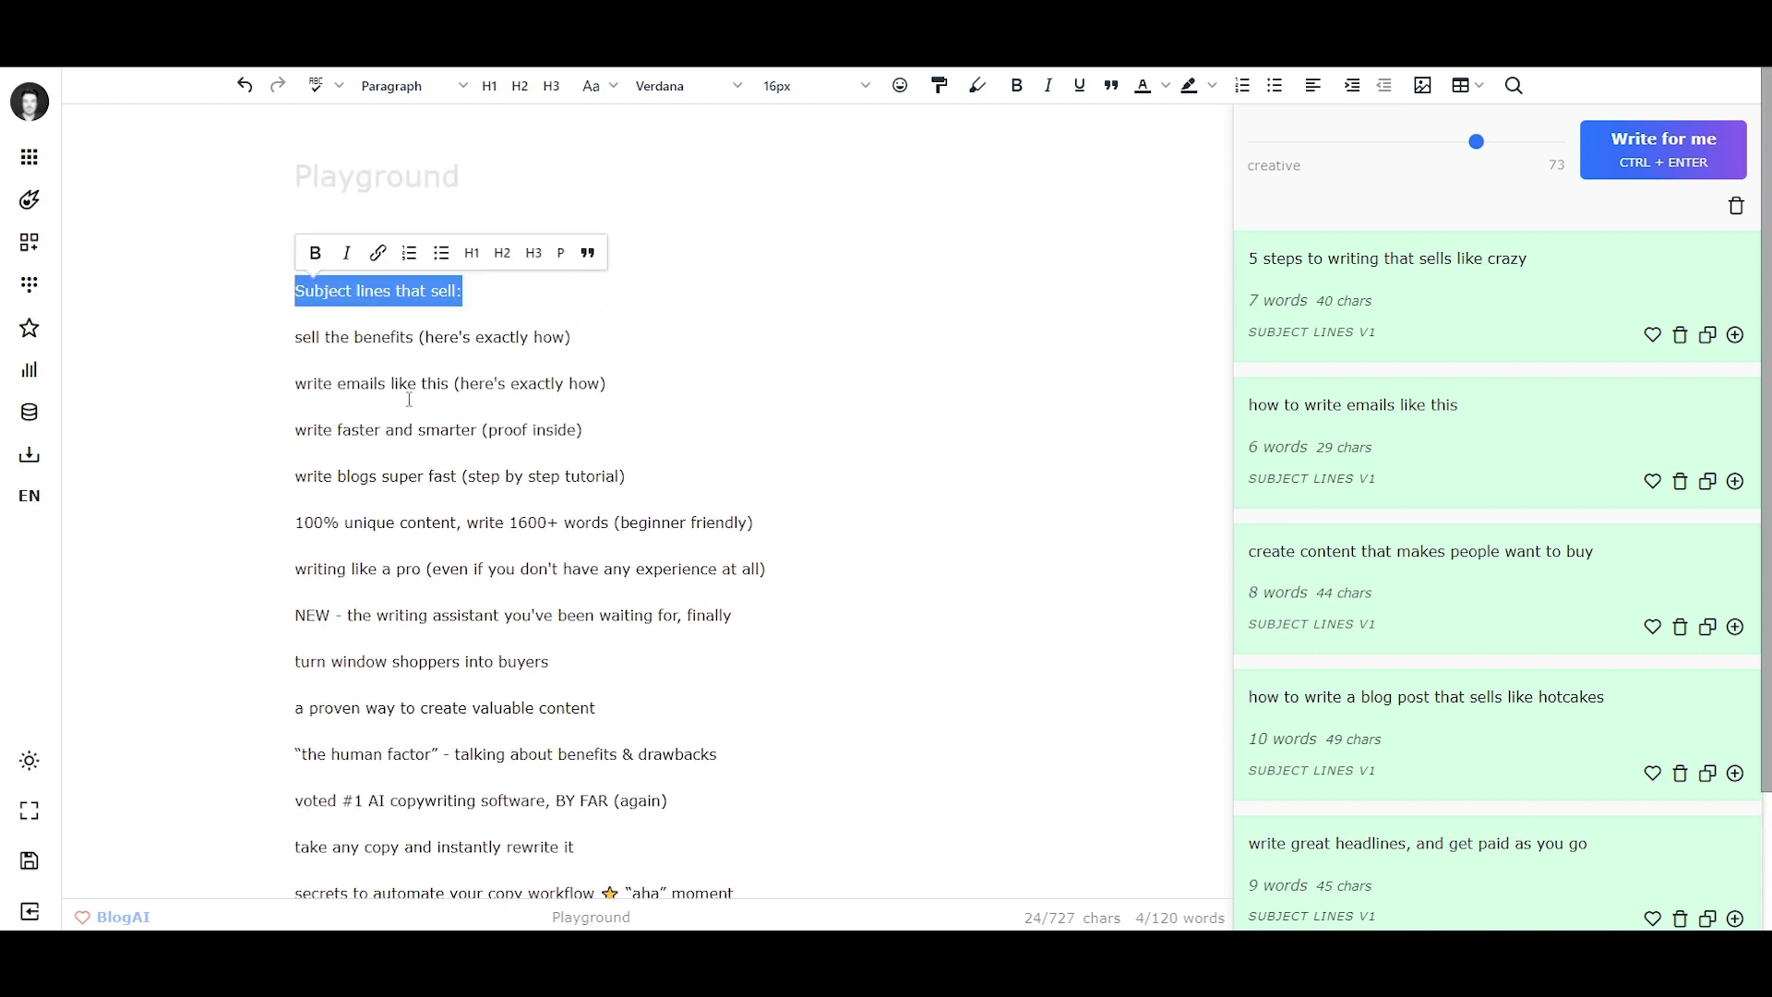
{"action": "left_click_drag", "start_coordinate": [302, 337], "coordinate": [524, 756]}
{"action": "scroll", "coordinate": [523, 757], "scroll_direction": "down", "scroll_amount": 2}
{"action": "left_click_drag", "start_coordinate": [416, 488], "coordinate": [534, 766]}
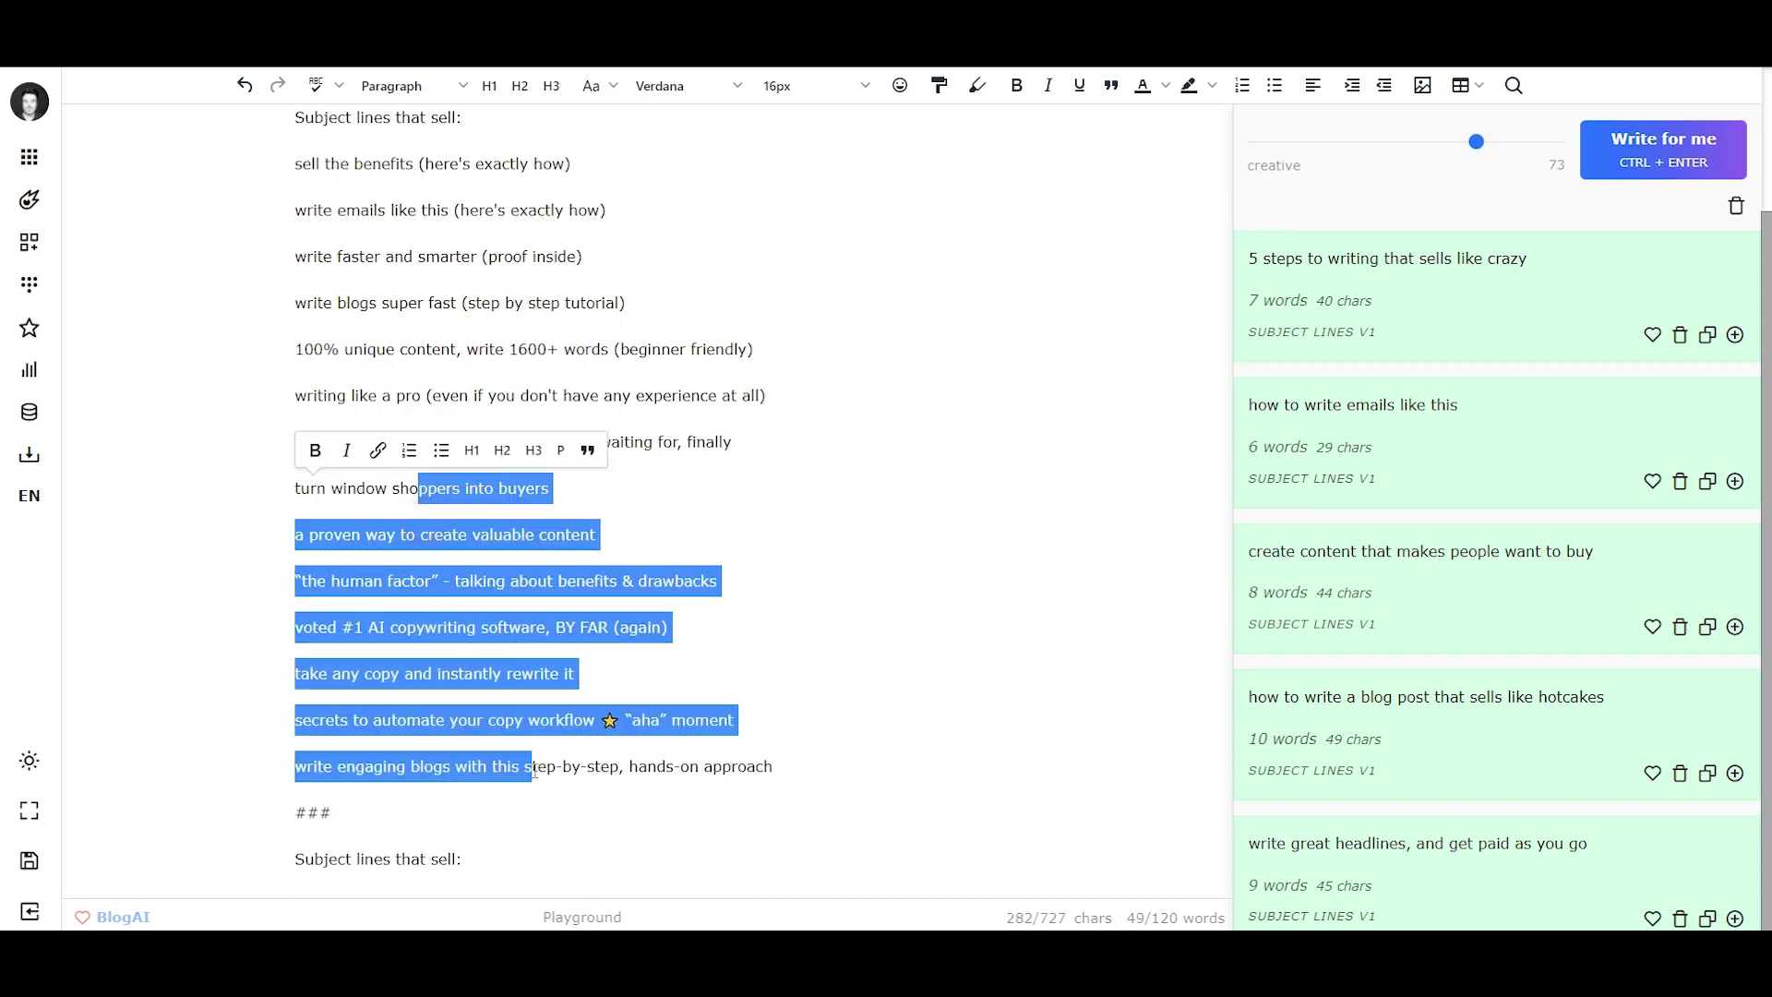
Restore the last heading to 'Subject lines that convert:' and select the entire prompt
{"action": "left_click", "coordinate": [508, 826]}
{"action": "key", "text": "ctrl+End"}
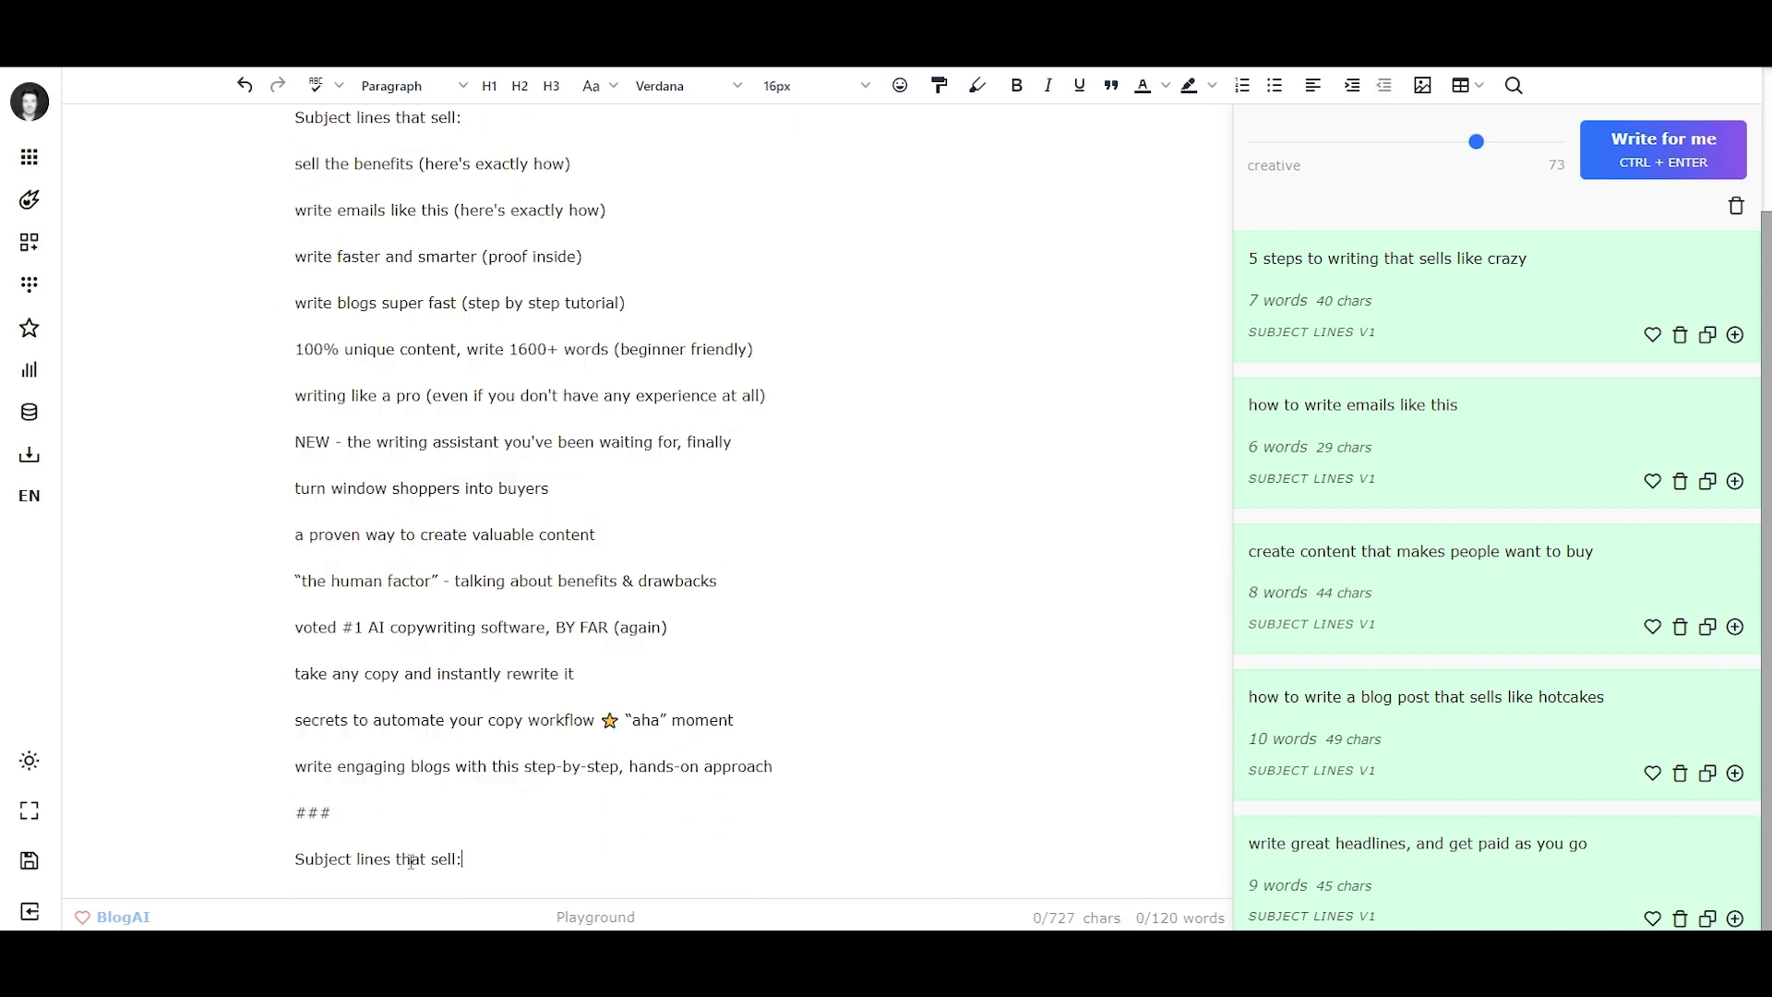
{"action": "double_click", "coordinate": [442, 860]}
{"action": "type", "text": "converts"}
{"action": "key", "text": "BackSpace"}
{"action": "key", "text": "BackSpace"}
{"action": "key", "text": "BackSpace"}
{"action": "key", "text": "BackSpace"}
{"action": "key", "text": "BackSpace"}
{"action": "key", "text": "BackSpace"}
{"action": "key", "text": "ctrl+a"}
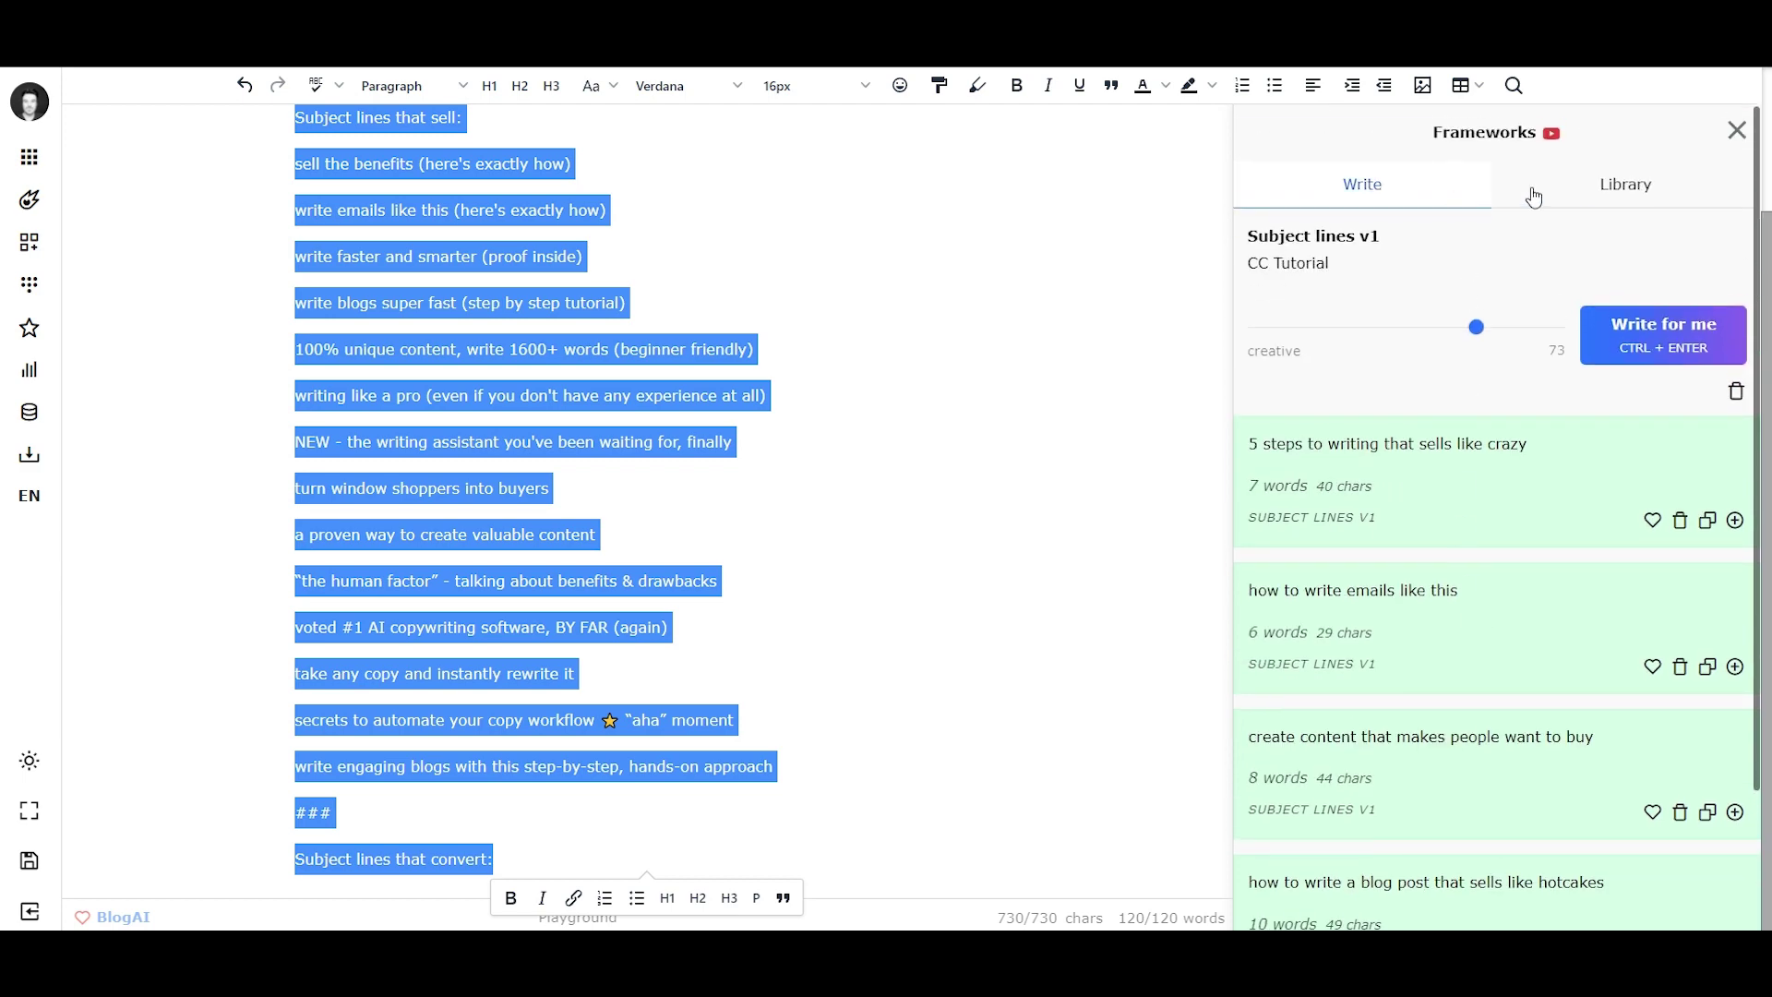
Duplicate Subject lines v1 and rename the copy 'Subject lines v2'
{"action": "left_click", "coordinate": [1625, 186]}
{"action": "left_click", "coordinate": [1680, 467]}
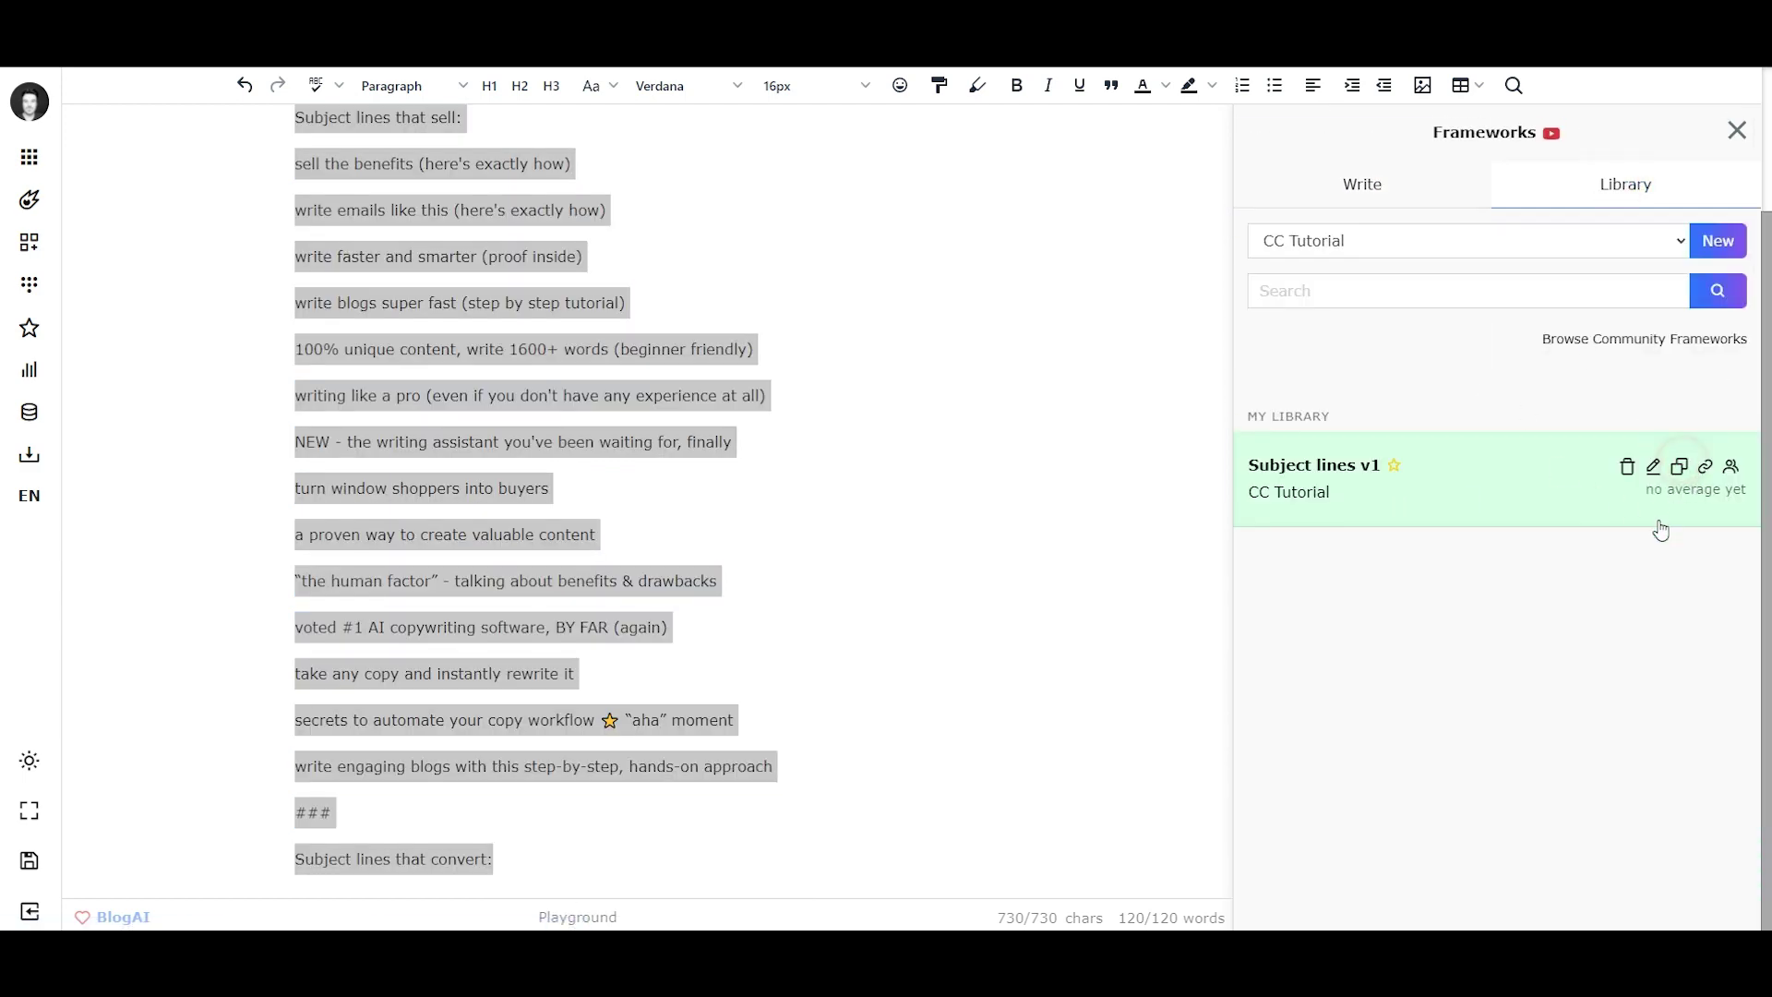
{"action": "left_click", "coordinate": [1653, 562]}
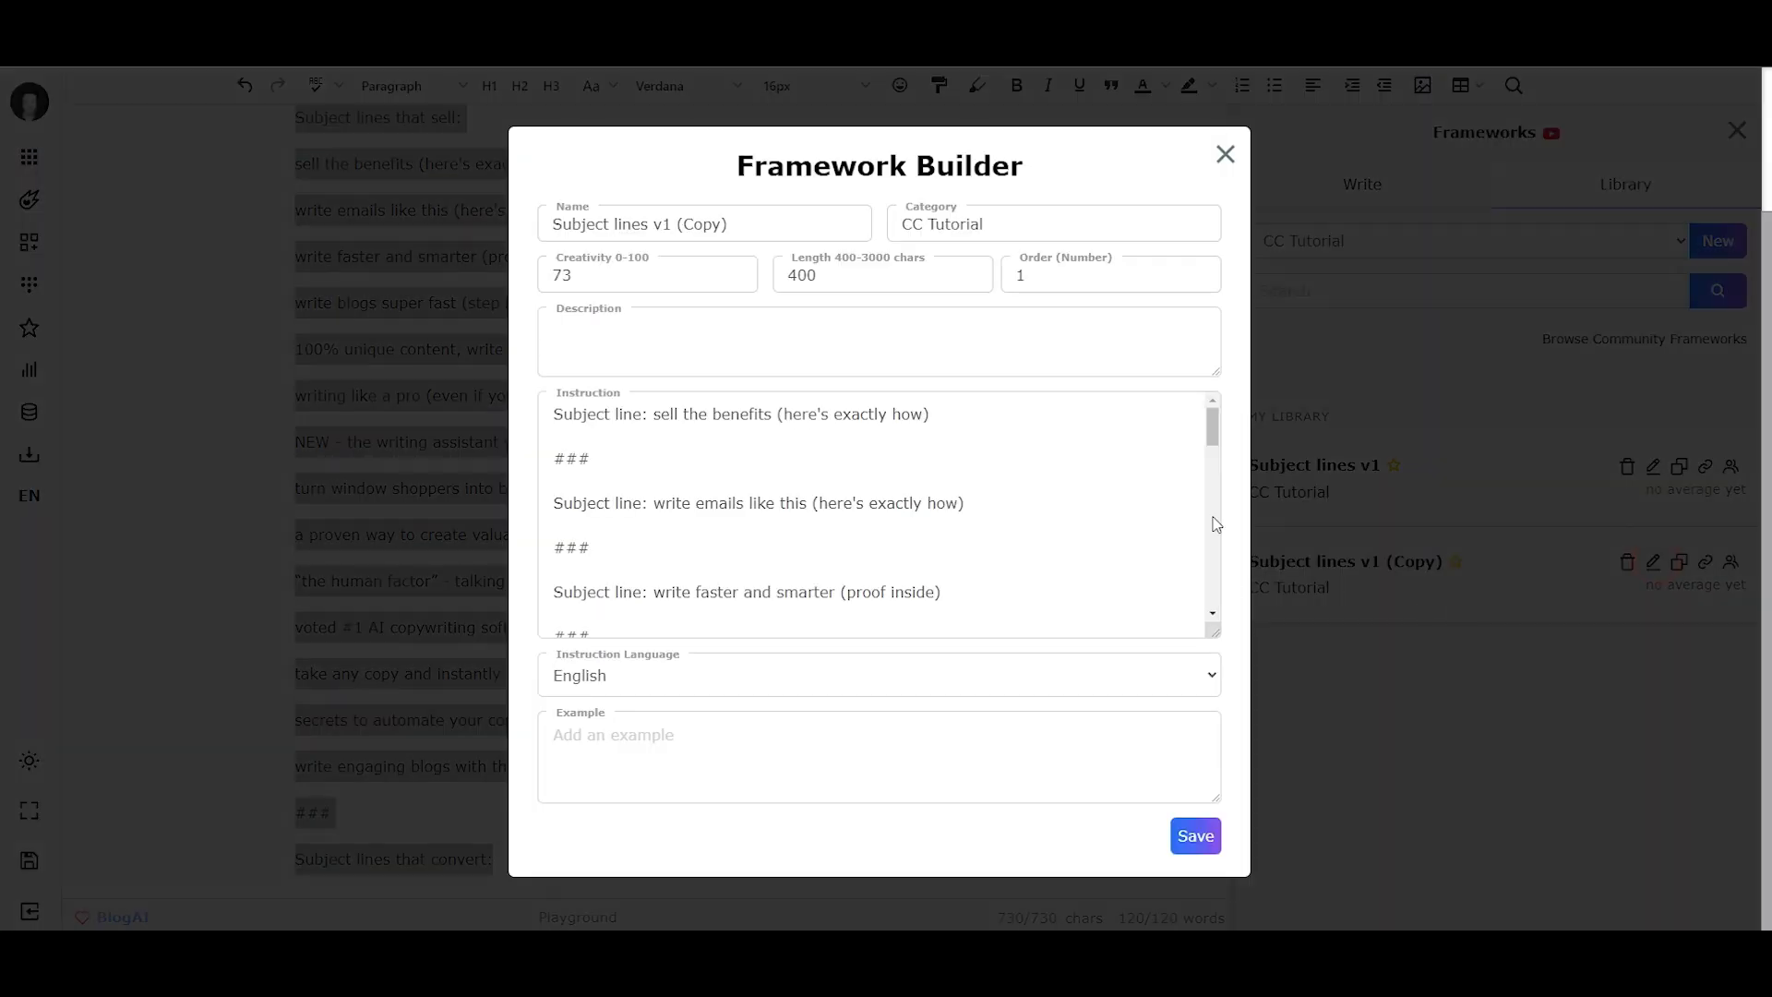
{"action": "left_click", "coordinate": [667, 222]}
{"action": "key", "text": "shift+End"}
{"action": "type", "text": "2"}
Replace its instruction with the sell/convert subject-line prompt and save it
{"action": "left_click", "coordinate": [732, 439]}
{"action": "key", "text": "ctrl+a"}
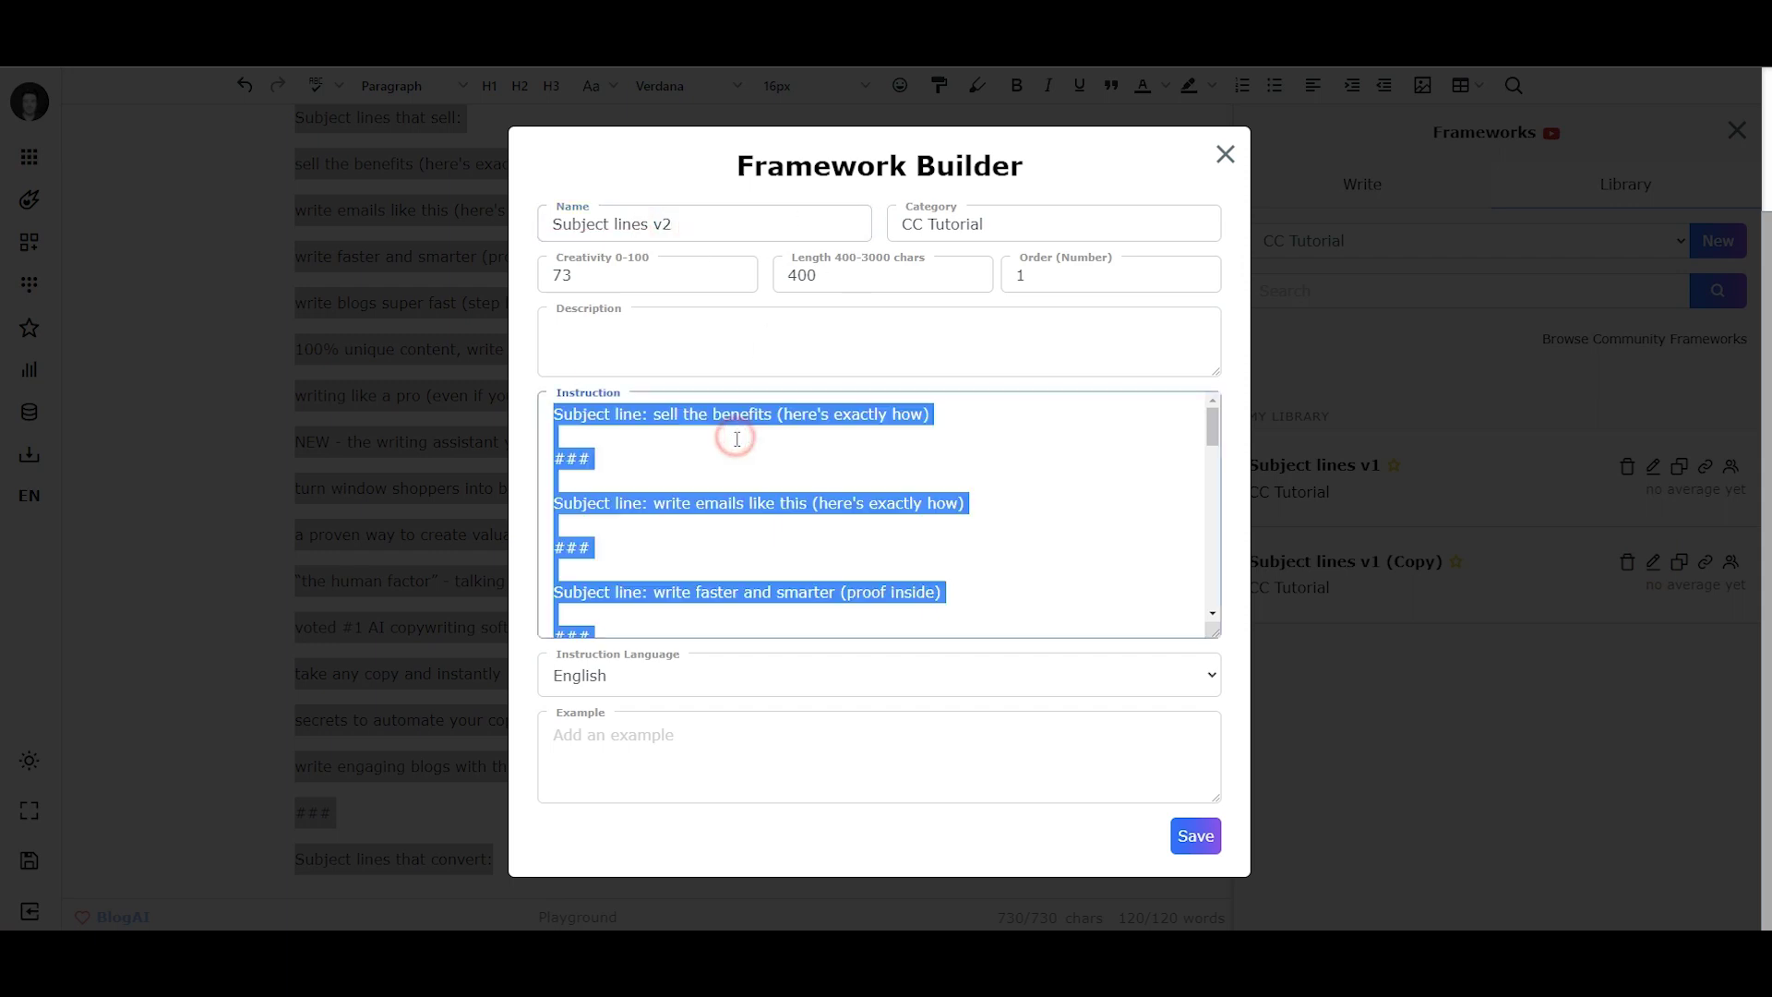
{"action": "key", "text": "ctrl+v"}
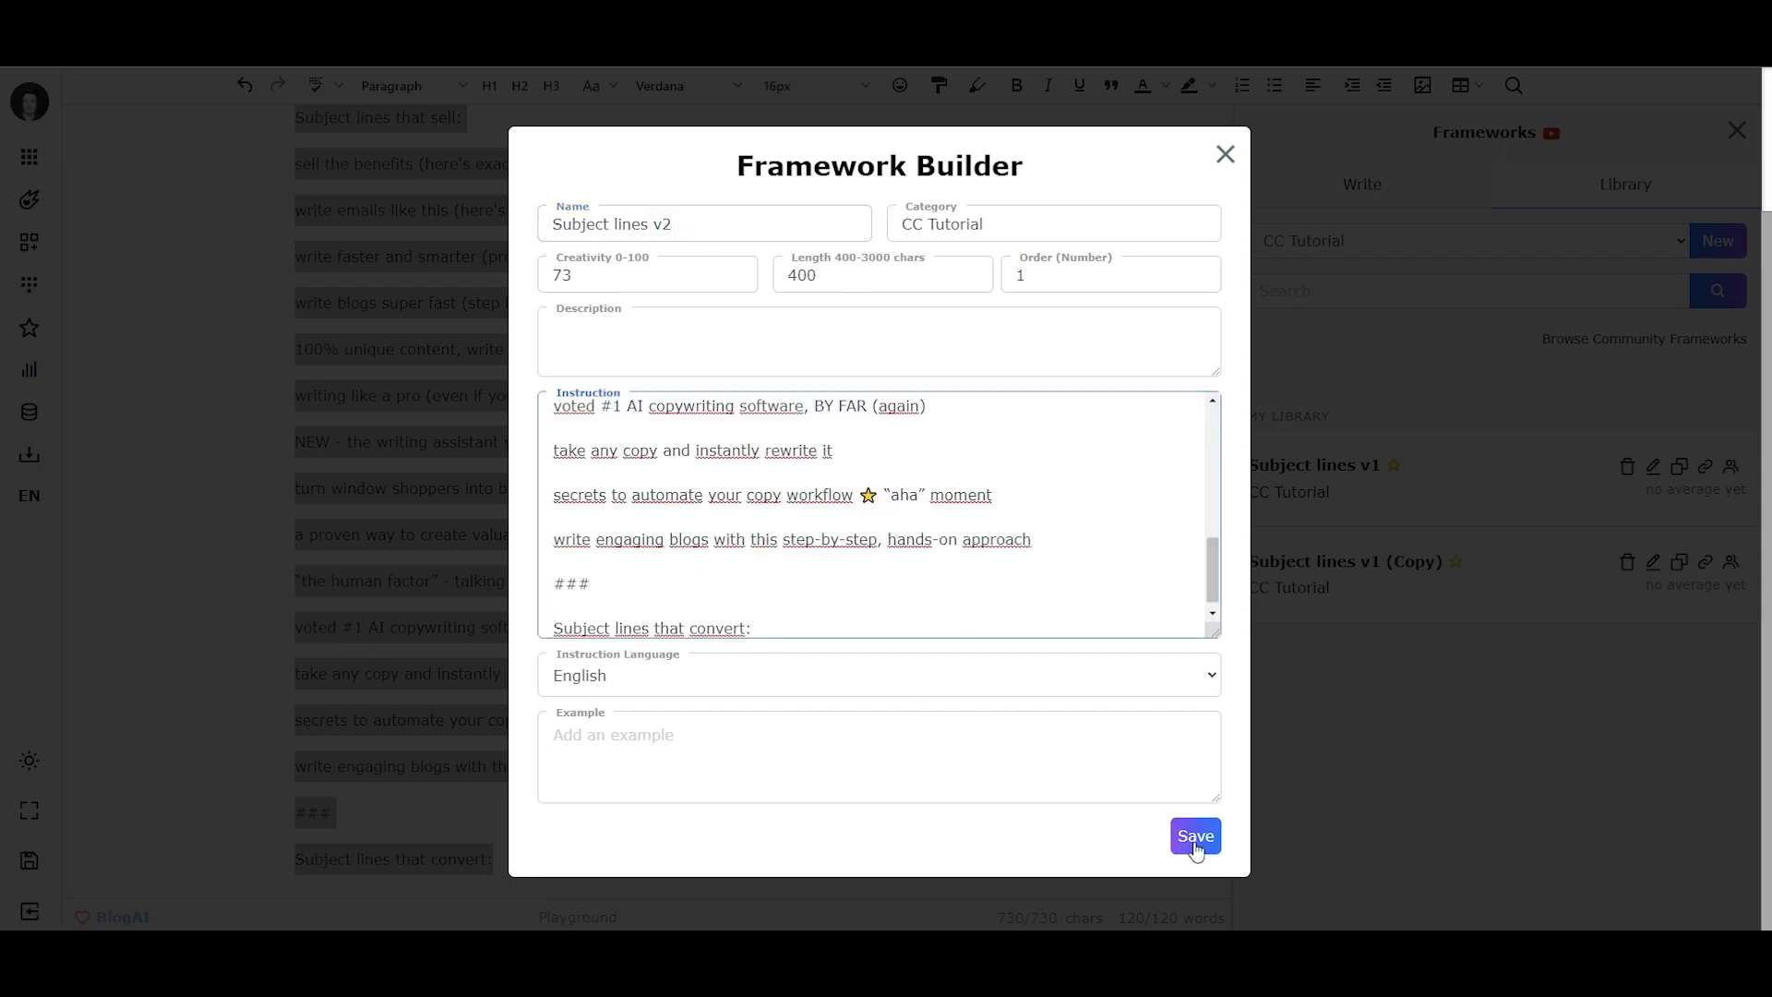
{"action": "left_click", "coordinate": [1200, 840]}
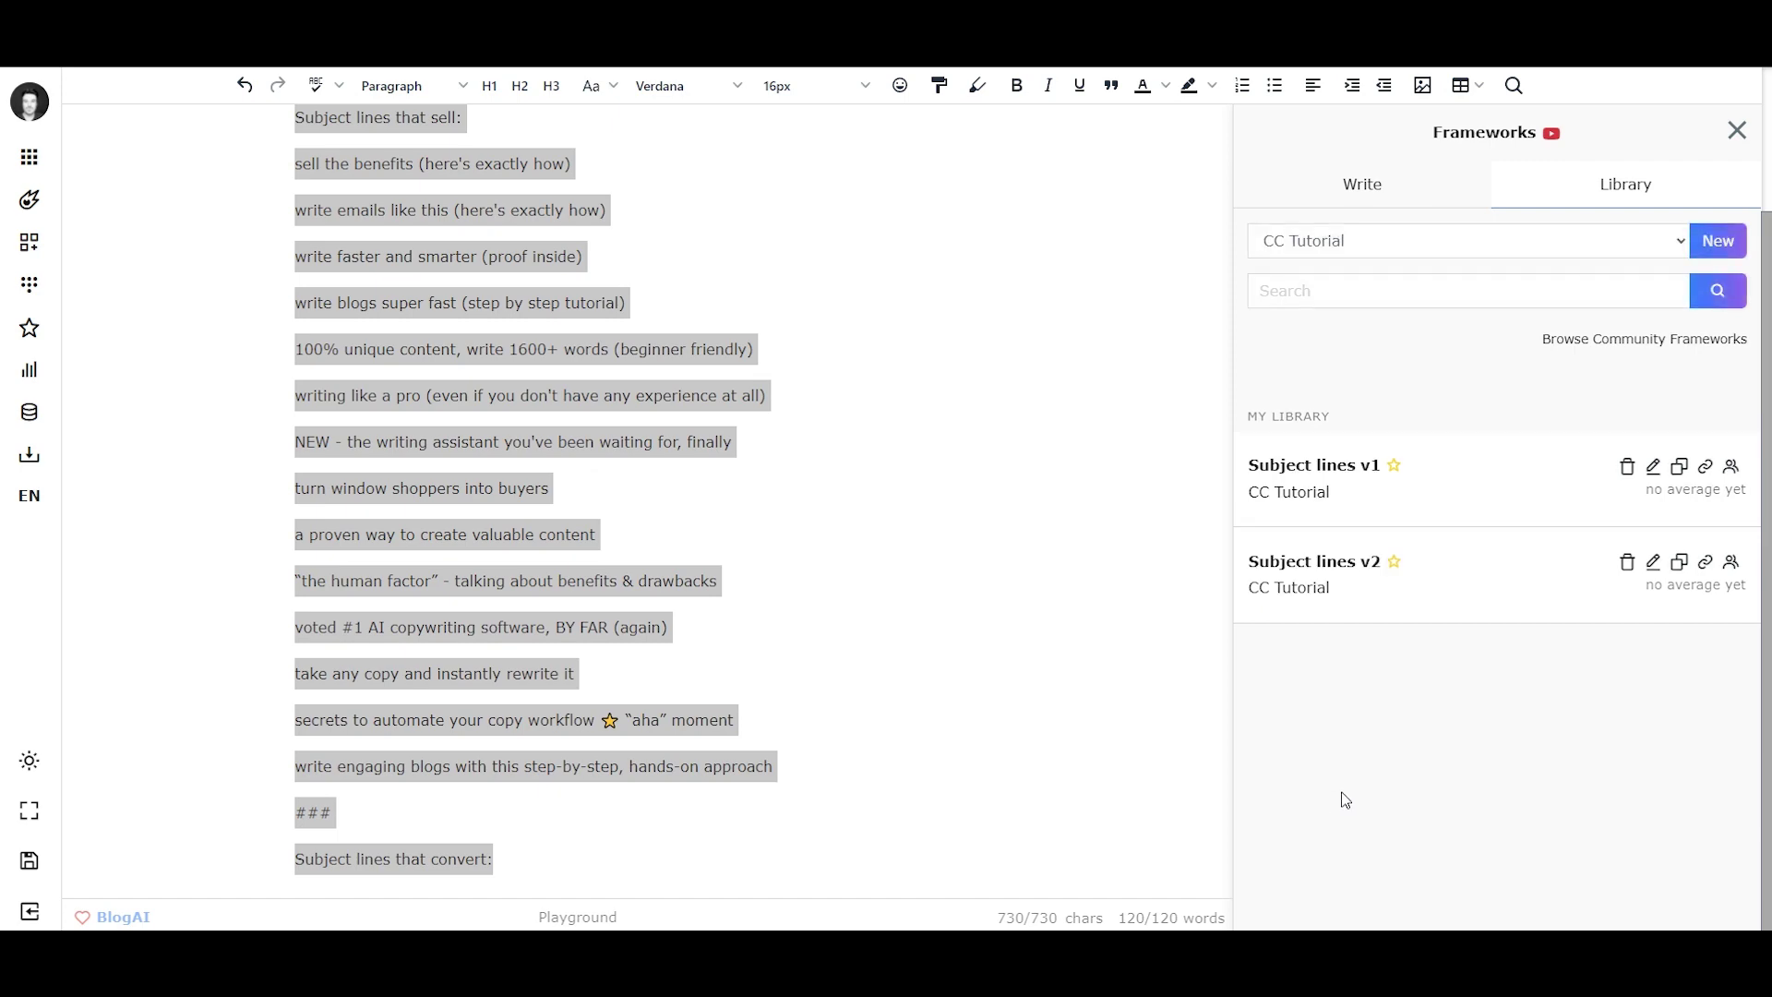
{"action": "left_click", "coordinate": [1553, 573]}
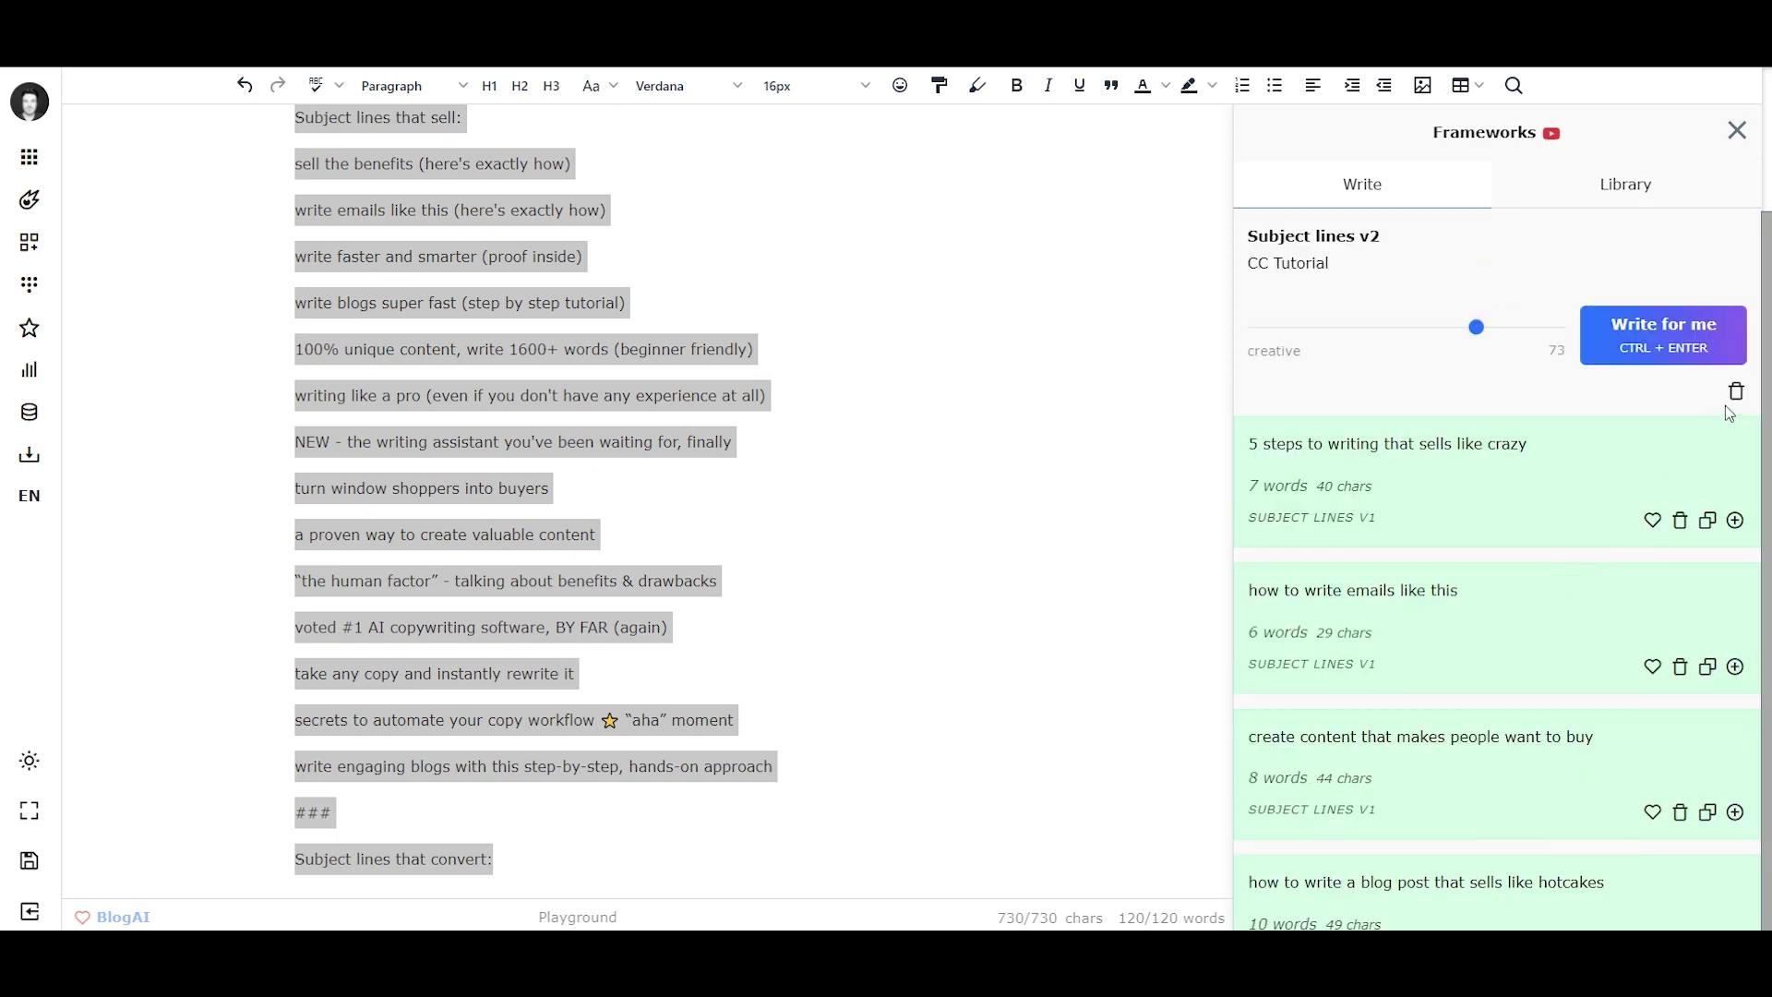
{"action": "left_click", "coordinate": [1735, 392]}
{"action": "left_click", "coordinate": [1693, 356]}
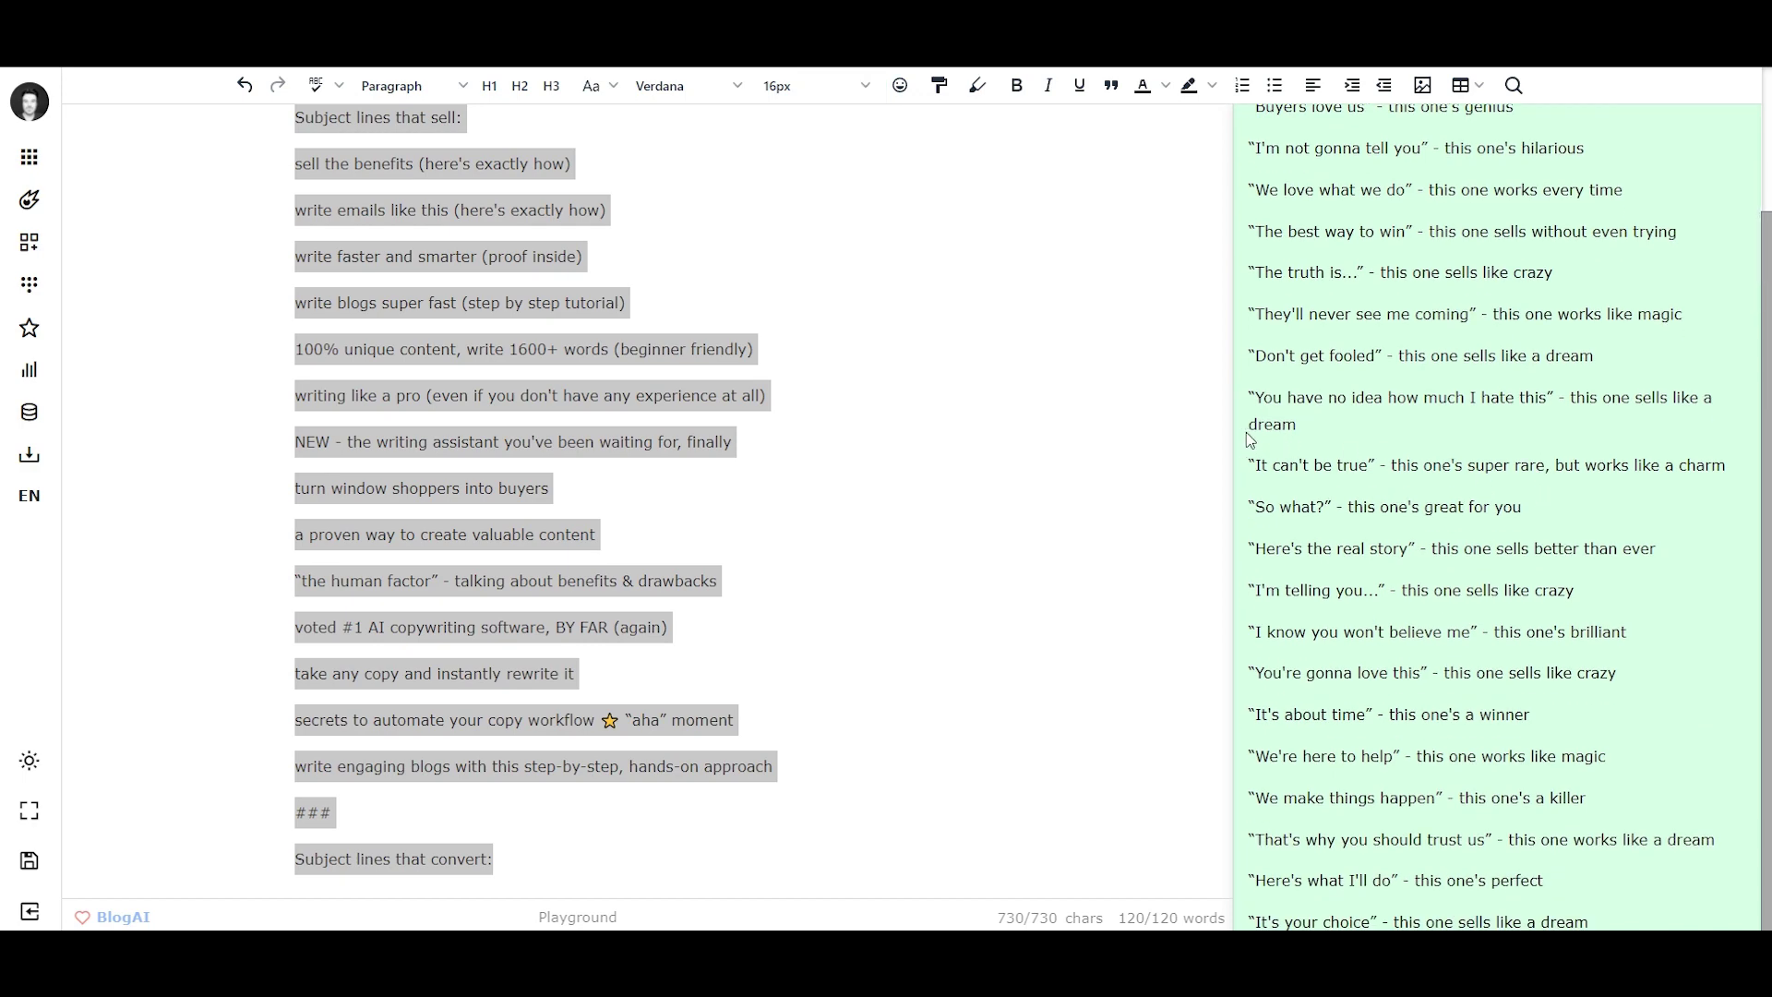
{"action": "left_click_drag", "start_coordinate": [1234, 456], "coordinate": [903, 456]}
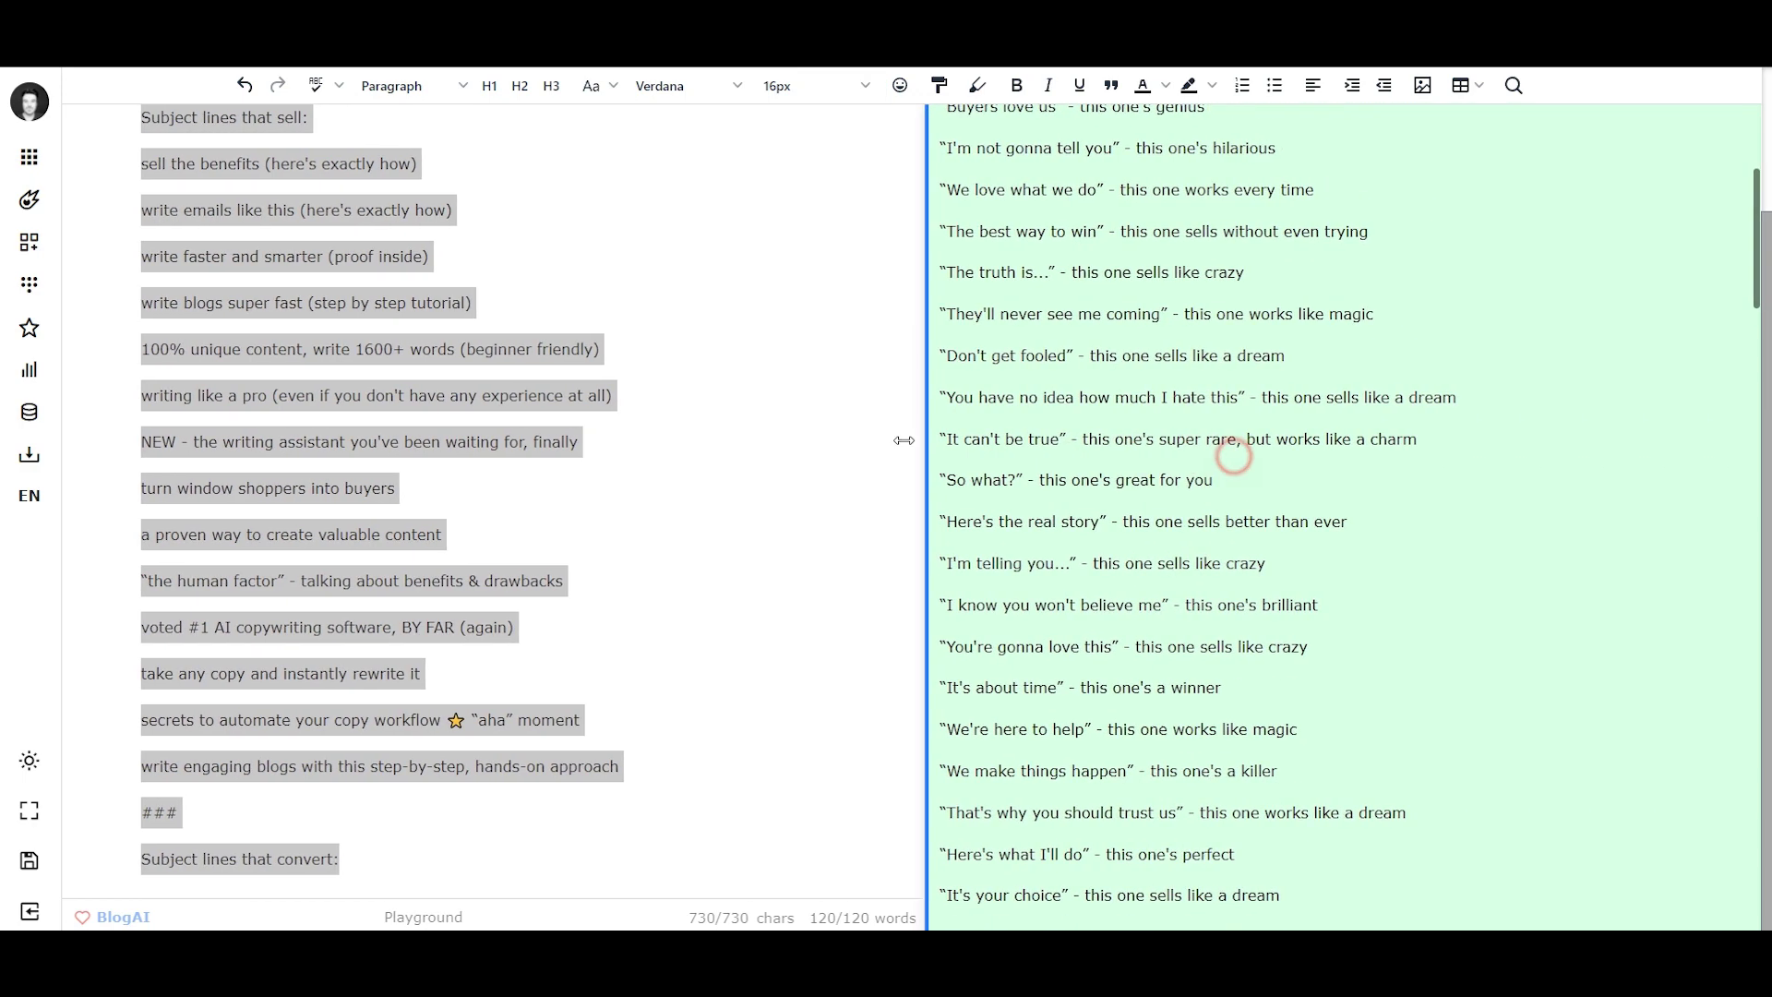
{"action": "scroll", "coordinate": [1253, 605], "scroll_direction": "up", "scroll_amount": 2}
{"action": "scroll", "coordinate": [1212, 555], "scroll_direction": "down", "scroll_amount": 6}
{"action": "scroll", "coordinate": [1212, 555], "scroll_direction": "down", "scroll_amount": 15}
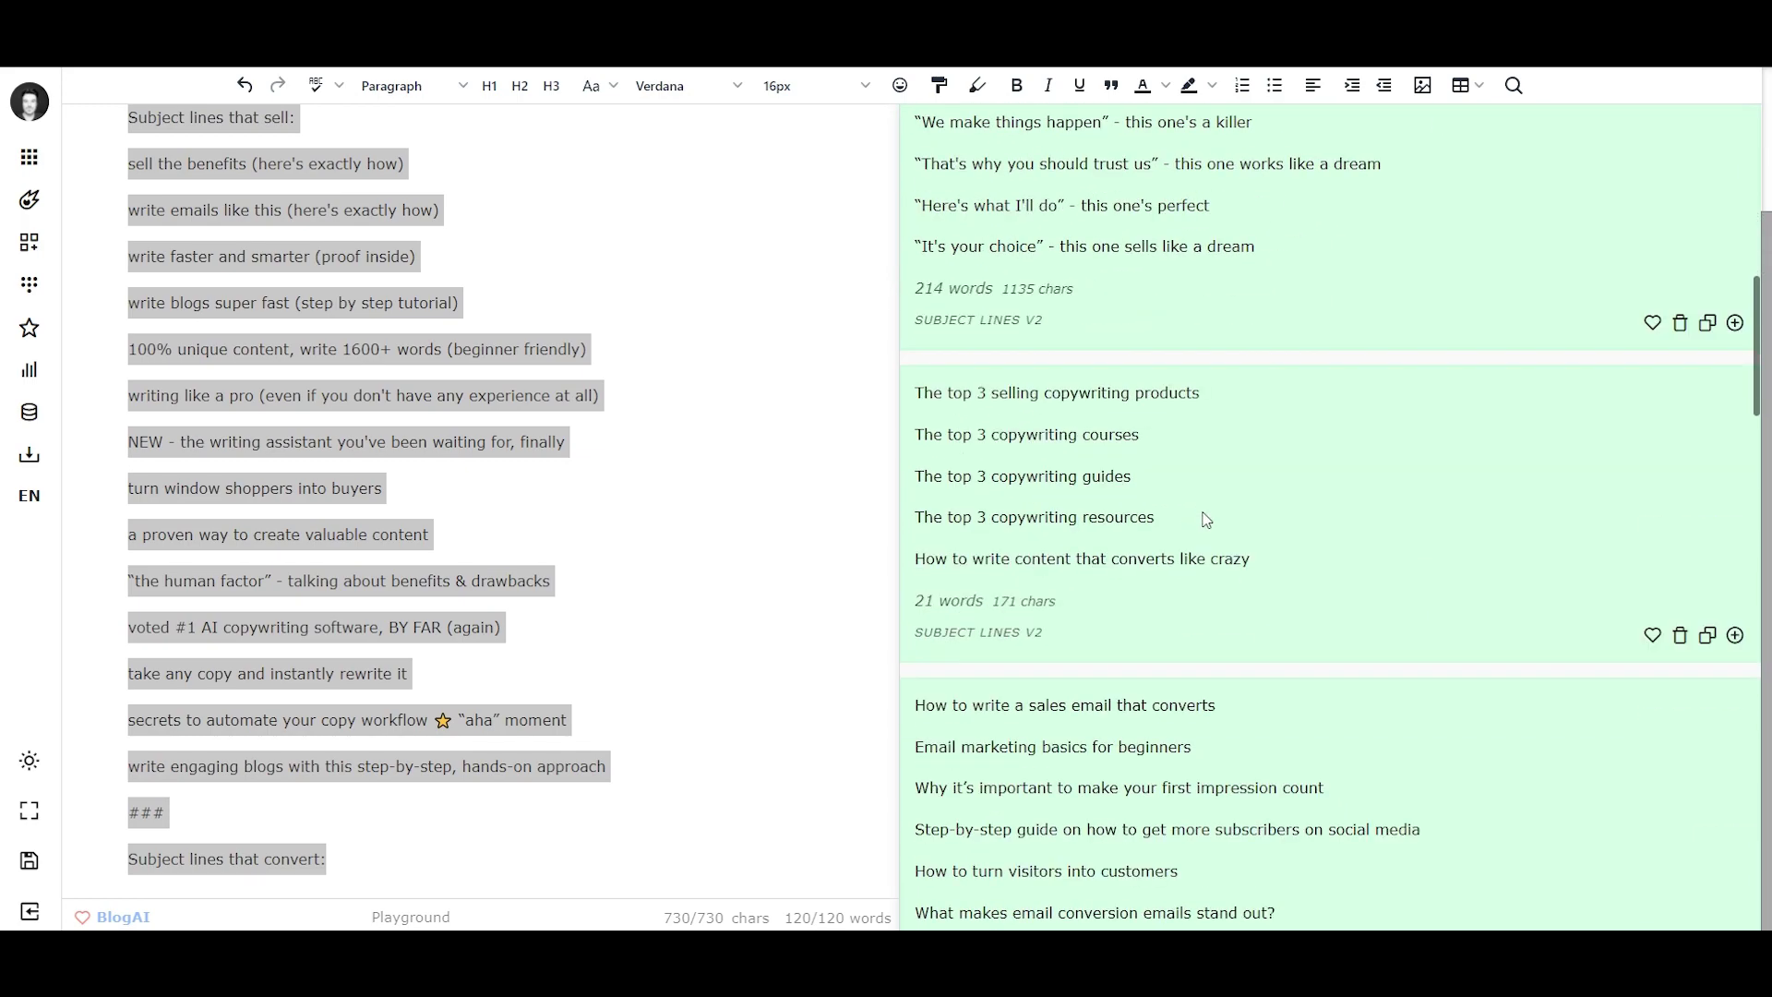
{"action": "scroll", "coordinate": [1190, 529], "scroll_direction": "down", "scroll_amount": 20}
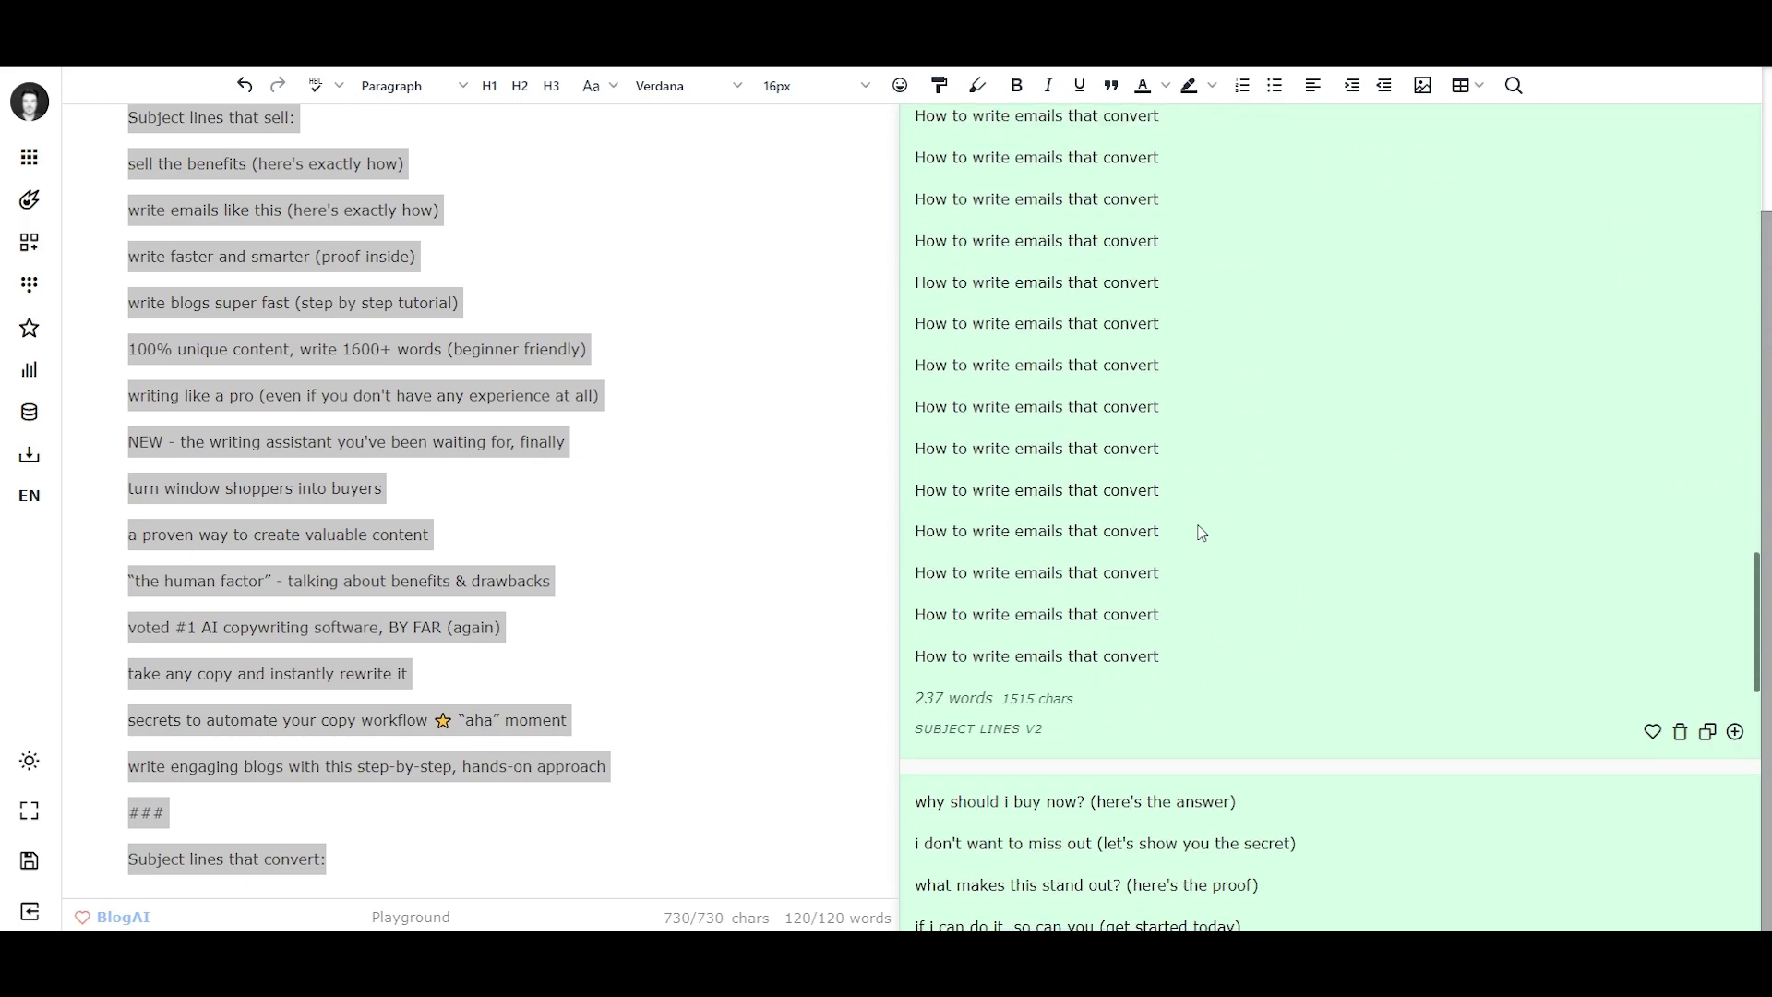
{"action": "scroll", "coordinate": [1207, 540], "scroll_direction": "down", "scroll_amount": 4}
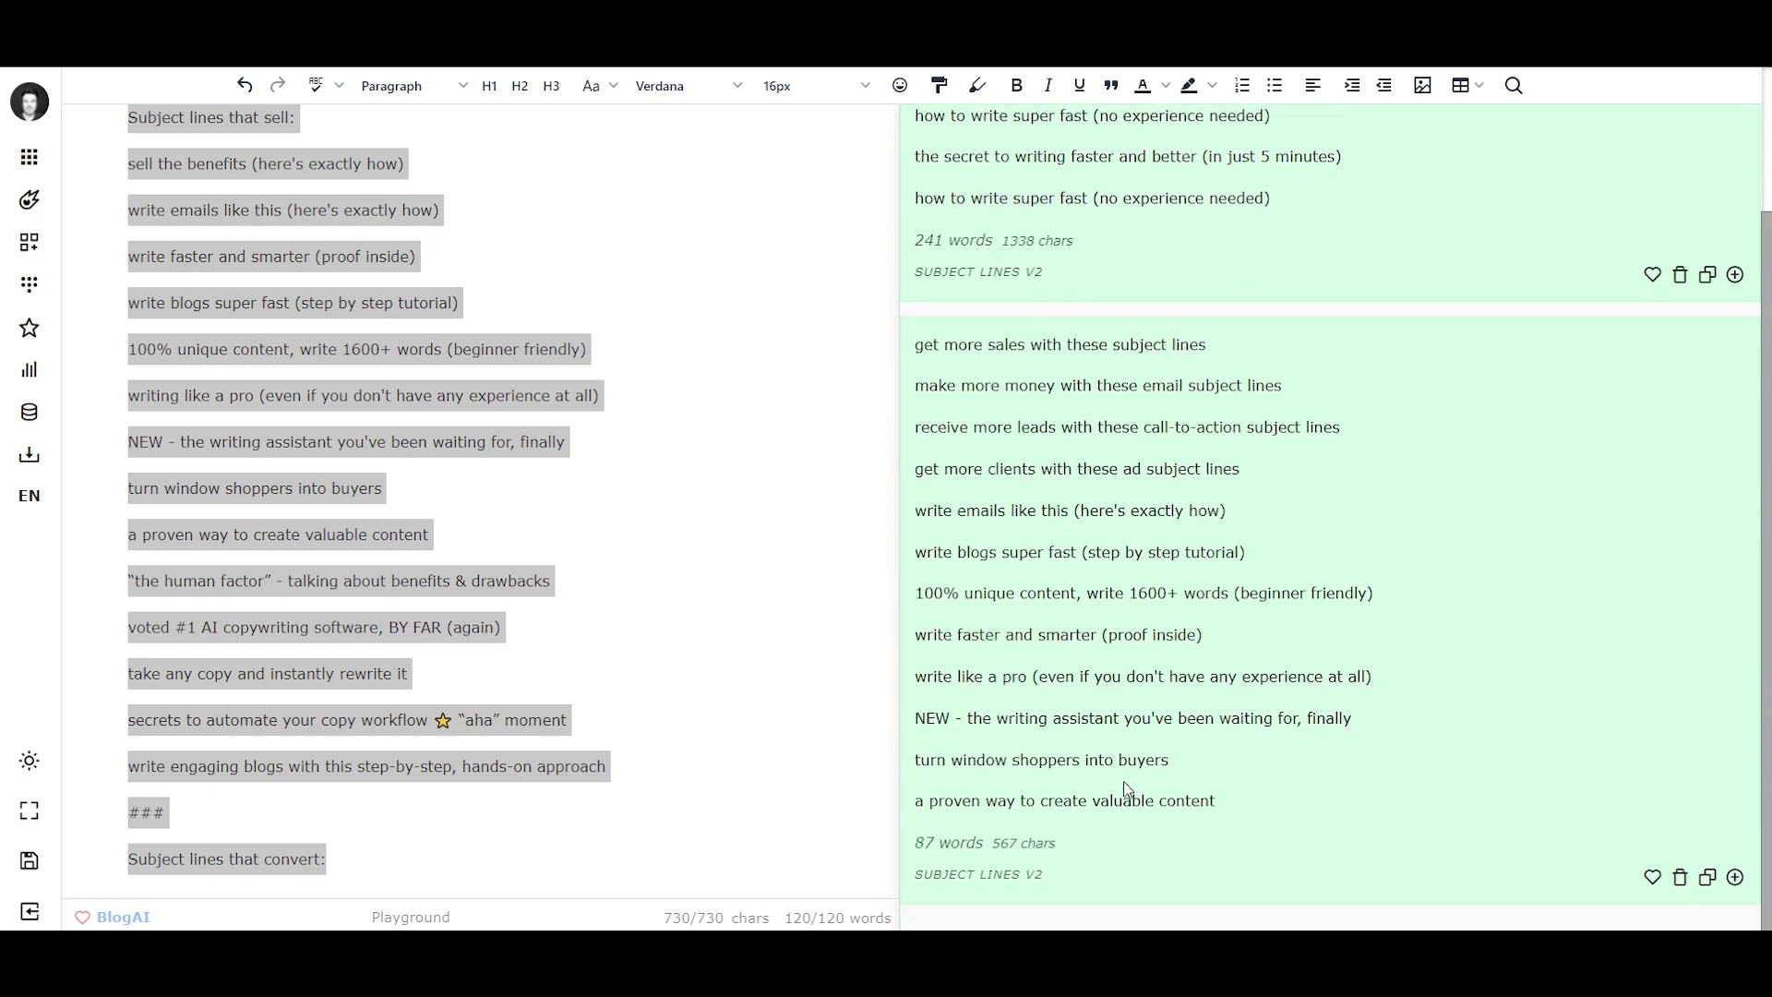
{"action": "scroll", "coordinate": [1128, 540], "scroll_direction": "up", "scroll_amount": 10}
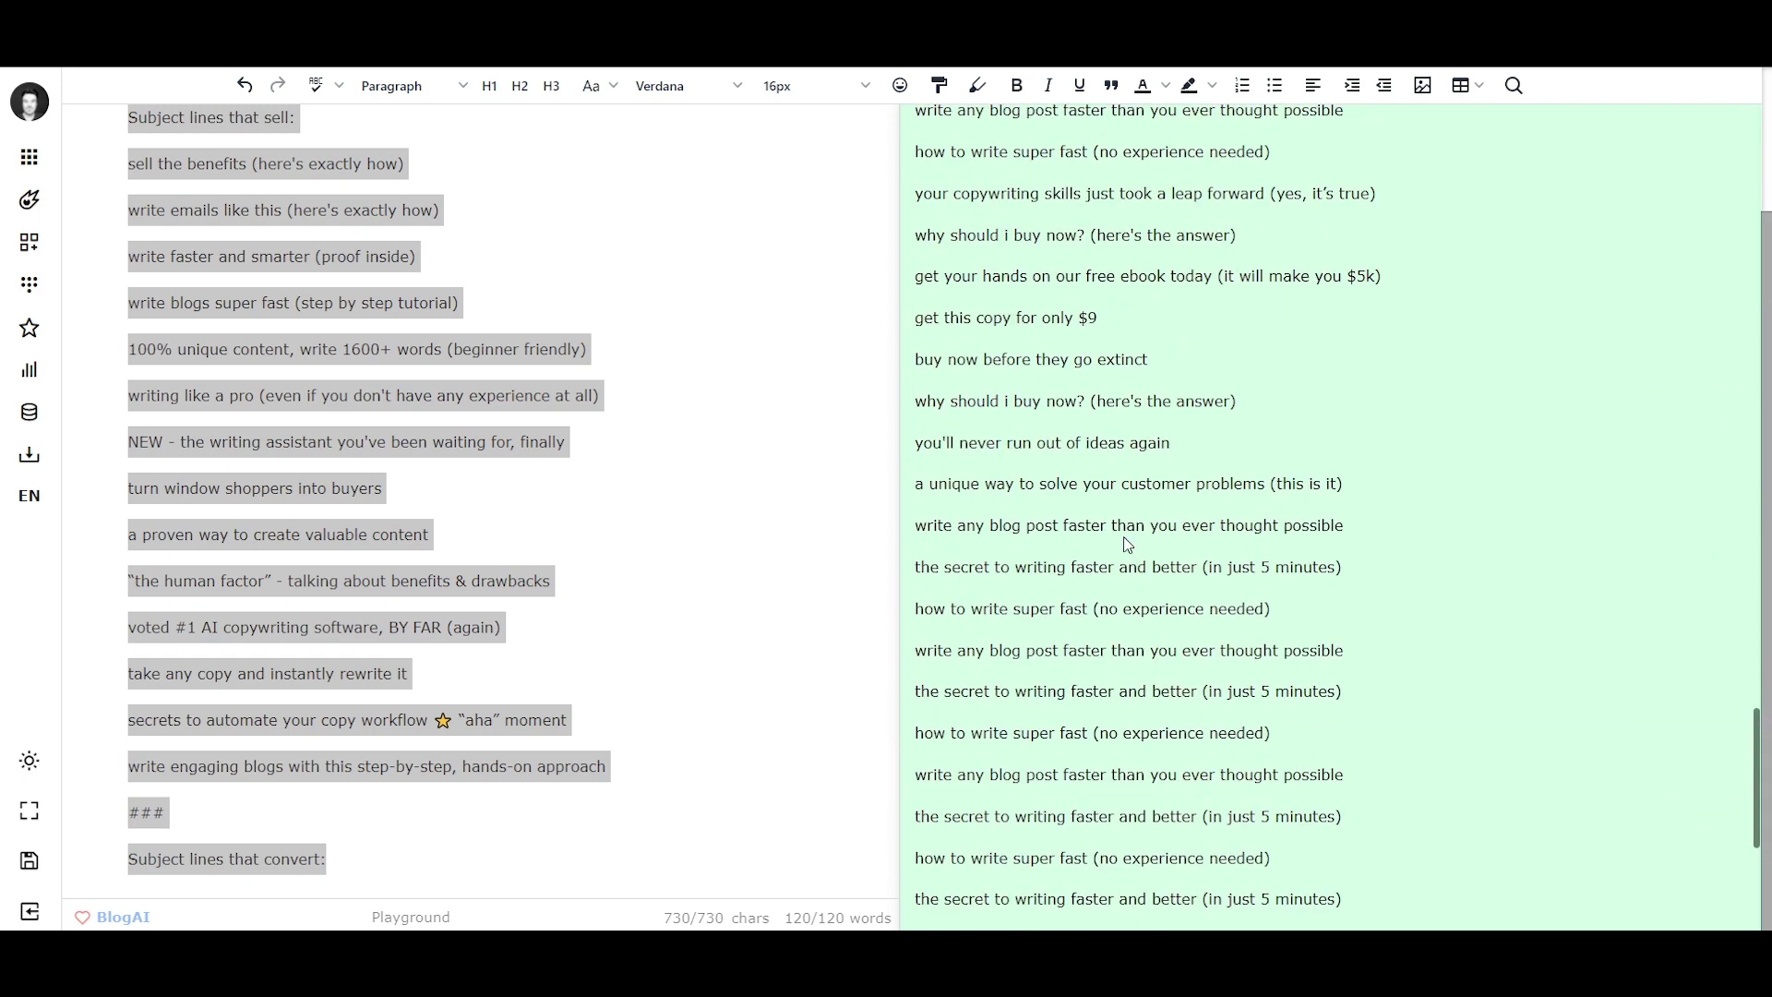
{"action": "scroll", "coordinate": [1128, 544], "scroll_direction": "up", "scroll_amount": 12}
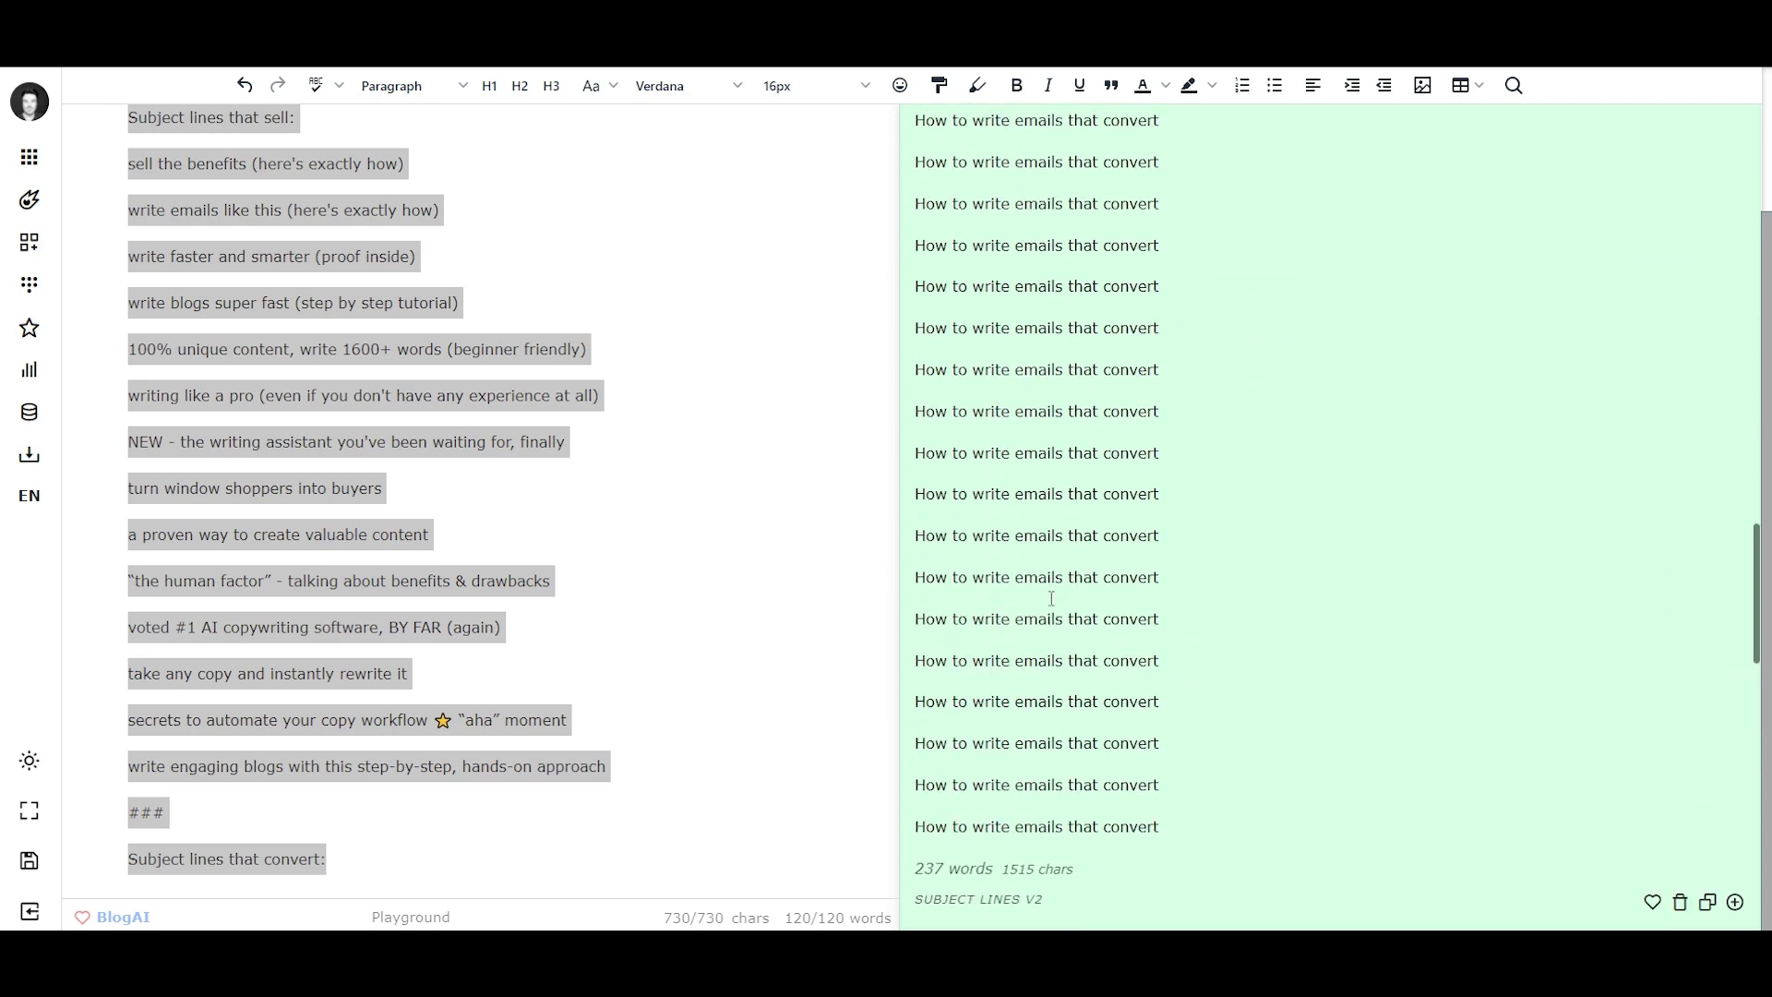
{"action": "scroll", "coordinate": [1051, 598], "scroll_direction": "up", "scroll_amount": 3}
{"action": "scroll", "coordinate": [993, 593], "scroll_direction": "down", "scroll_amount": 3}
{"action": "left_click_drag", "start_coordinate": [991, 255], "coordinate": [1118, 753]}
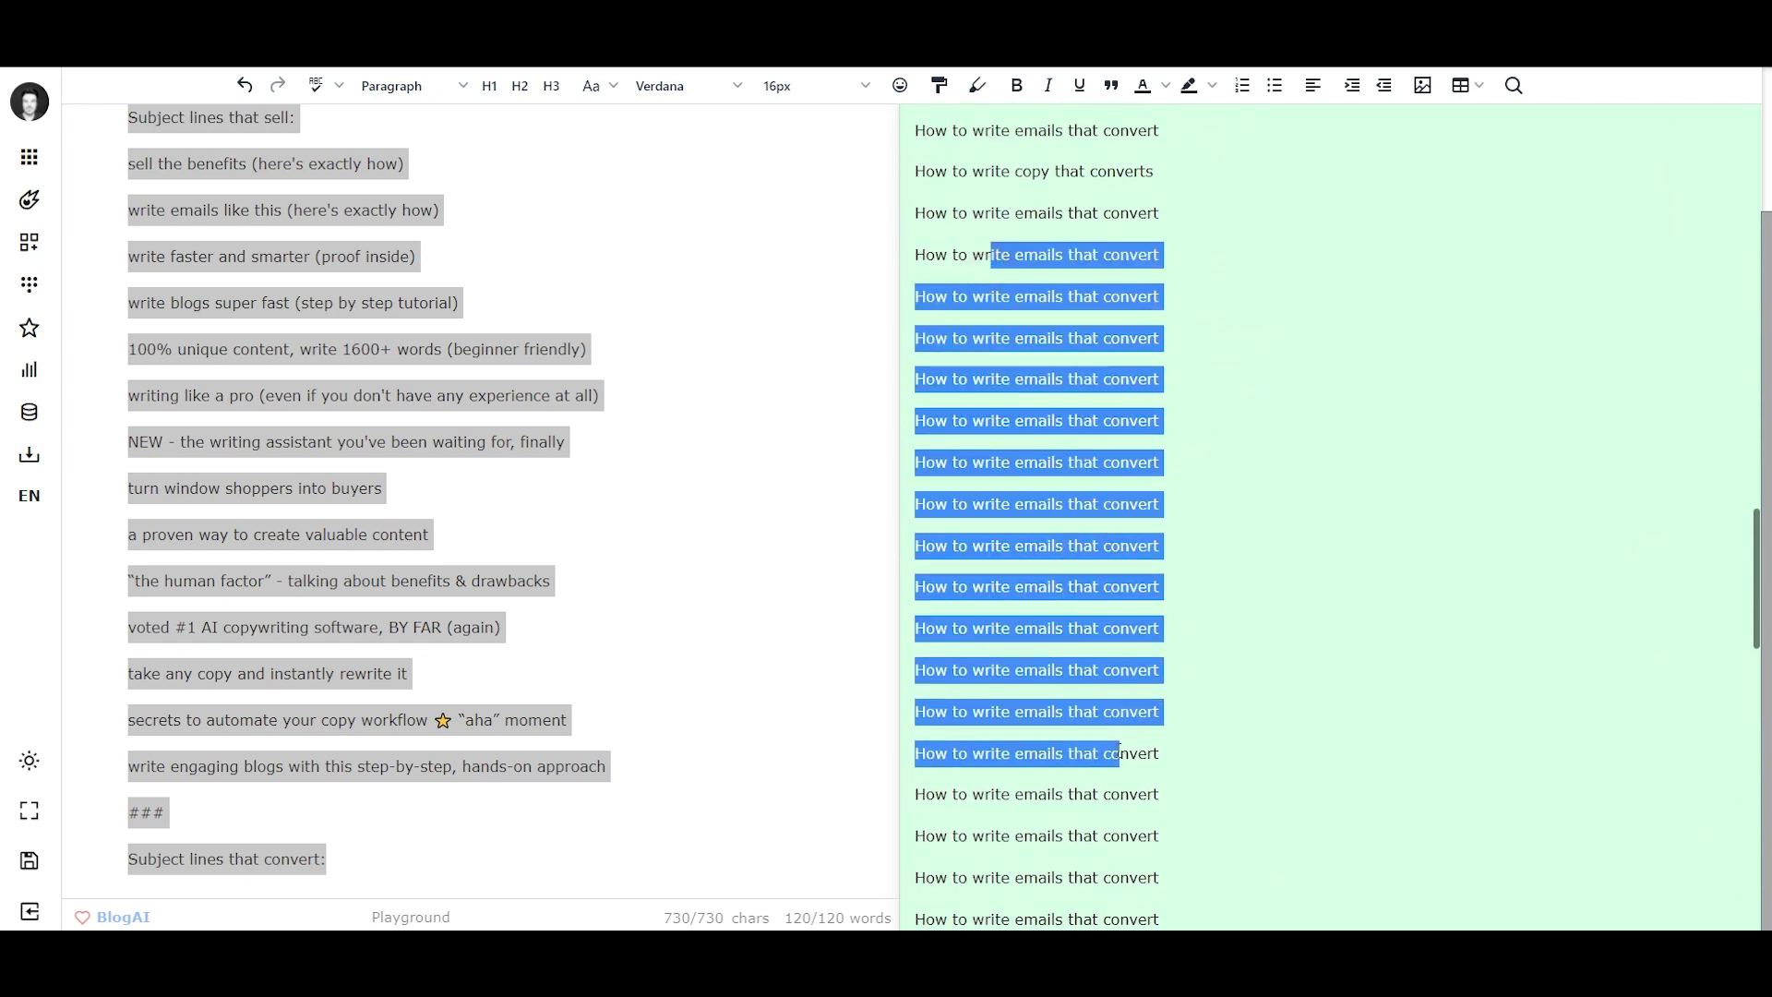
{"action": "scroll", "coordinate": [1119, 753], "scroll_direction": "up", "scroll_amount": 5}
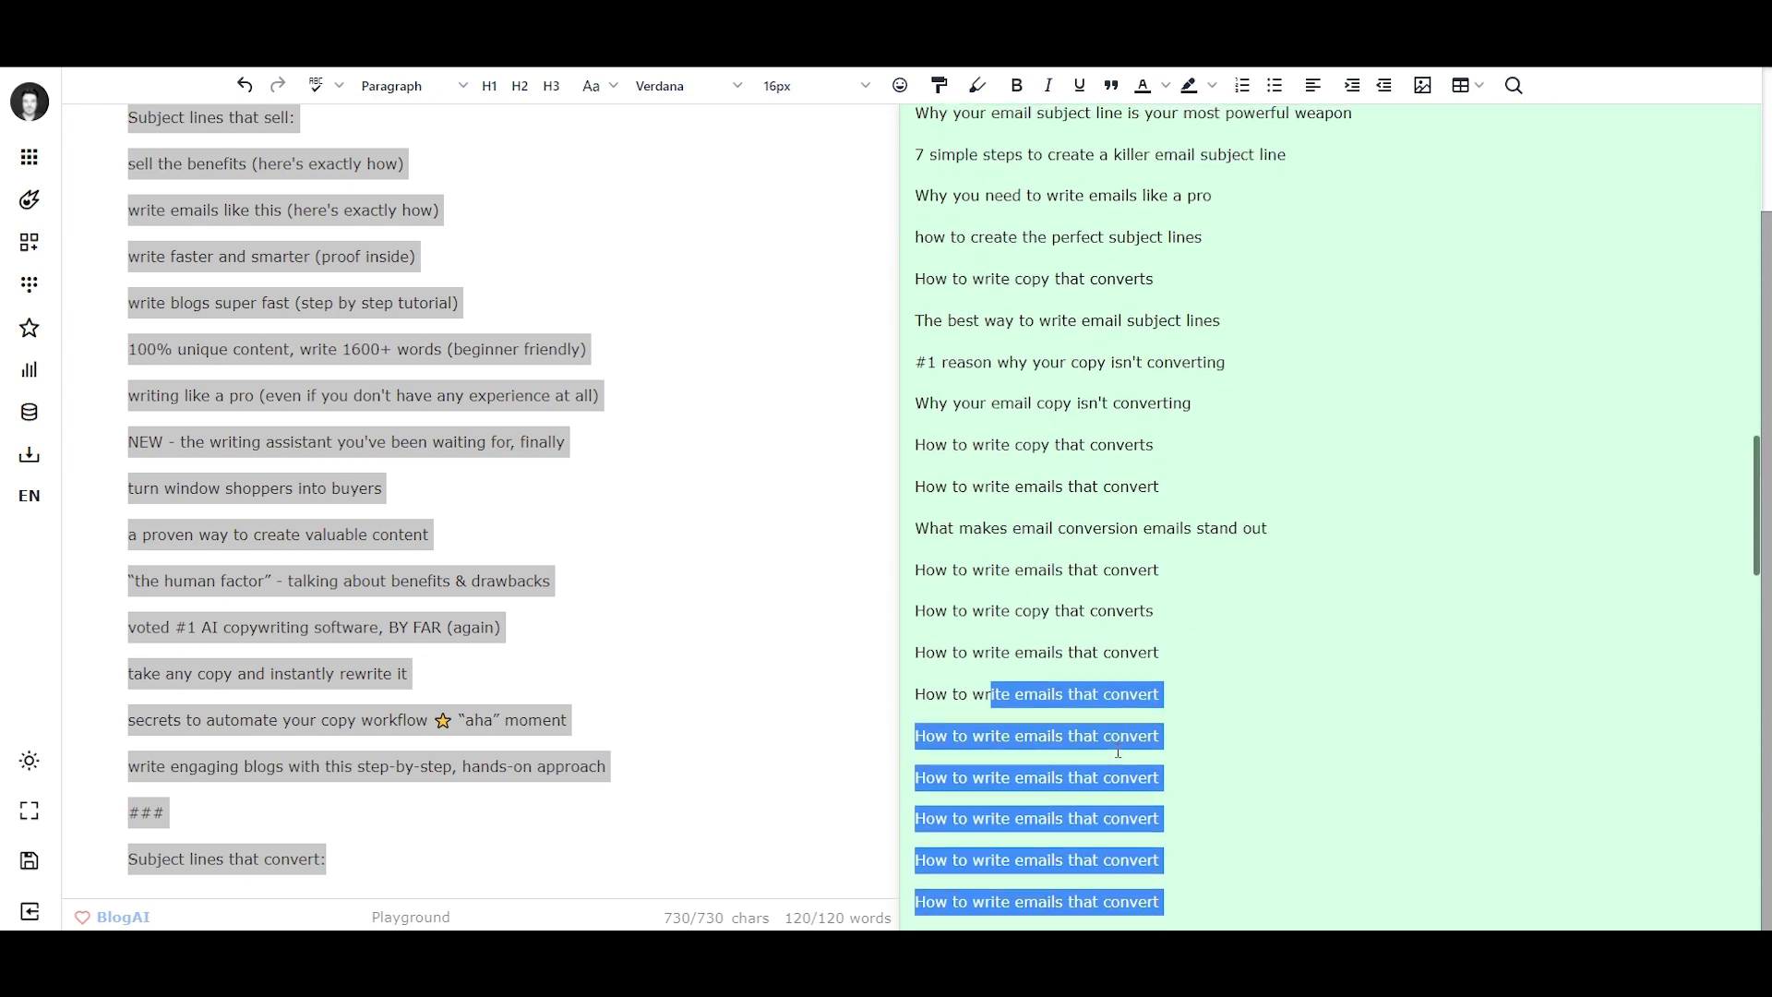
{"action": "scroll", "coordinate": [1119, 754], "scroll_direction": "up", "scroll_amount": 10}
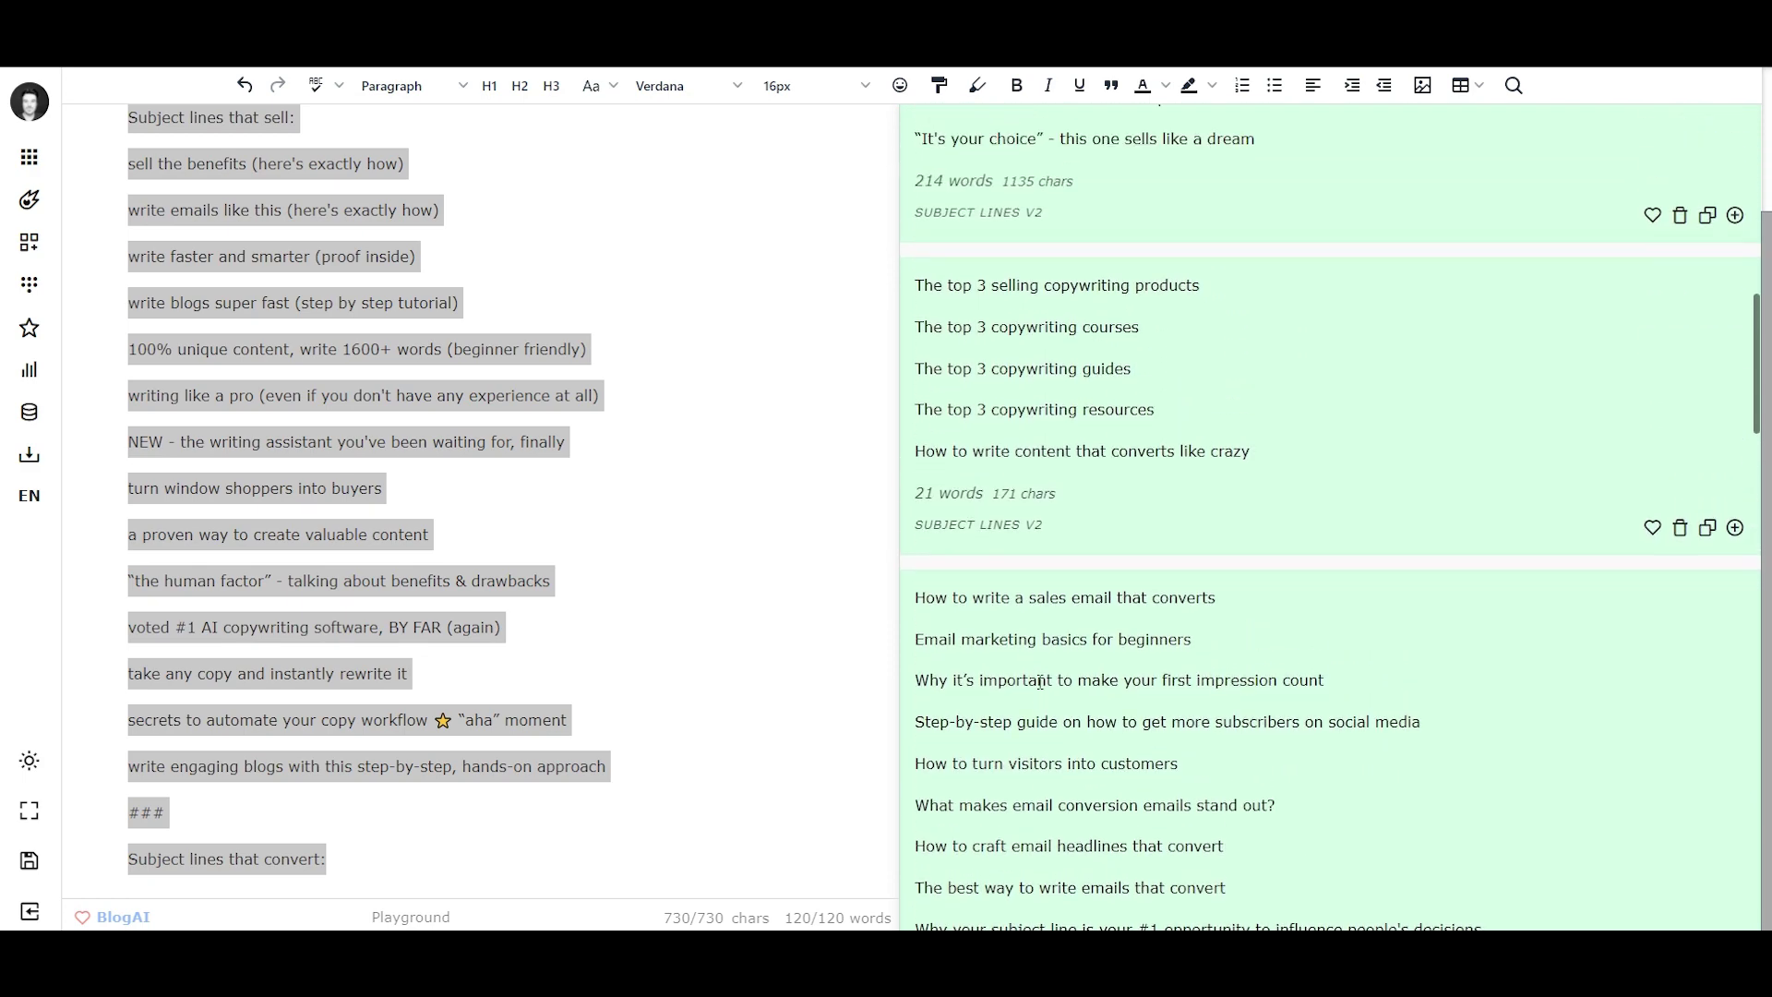
{"action": "scroll", "coordinate": [1041, 683], "scroll_direction": "up", "scroll_amount": 8}
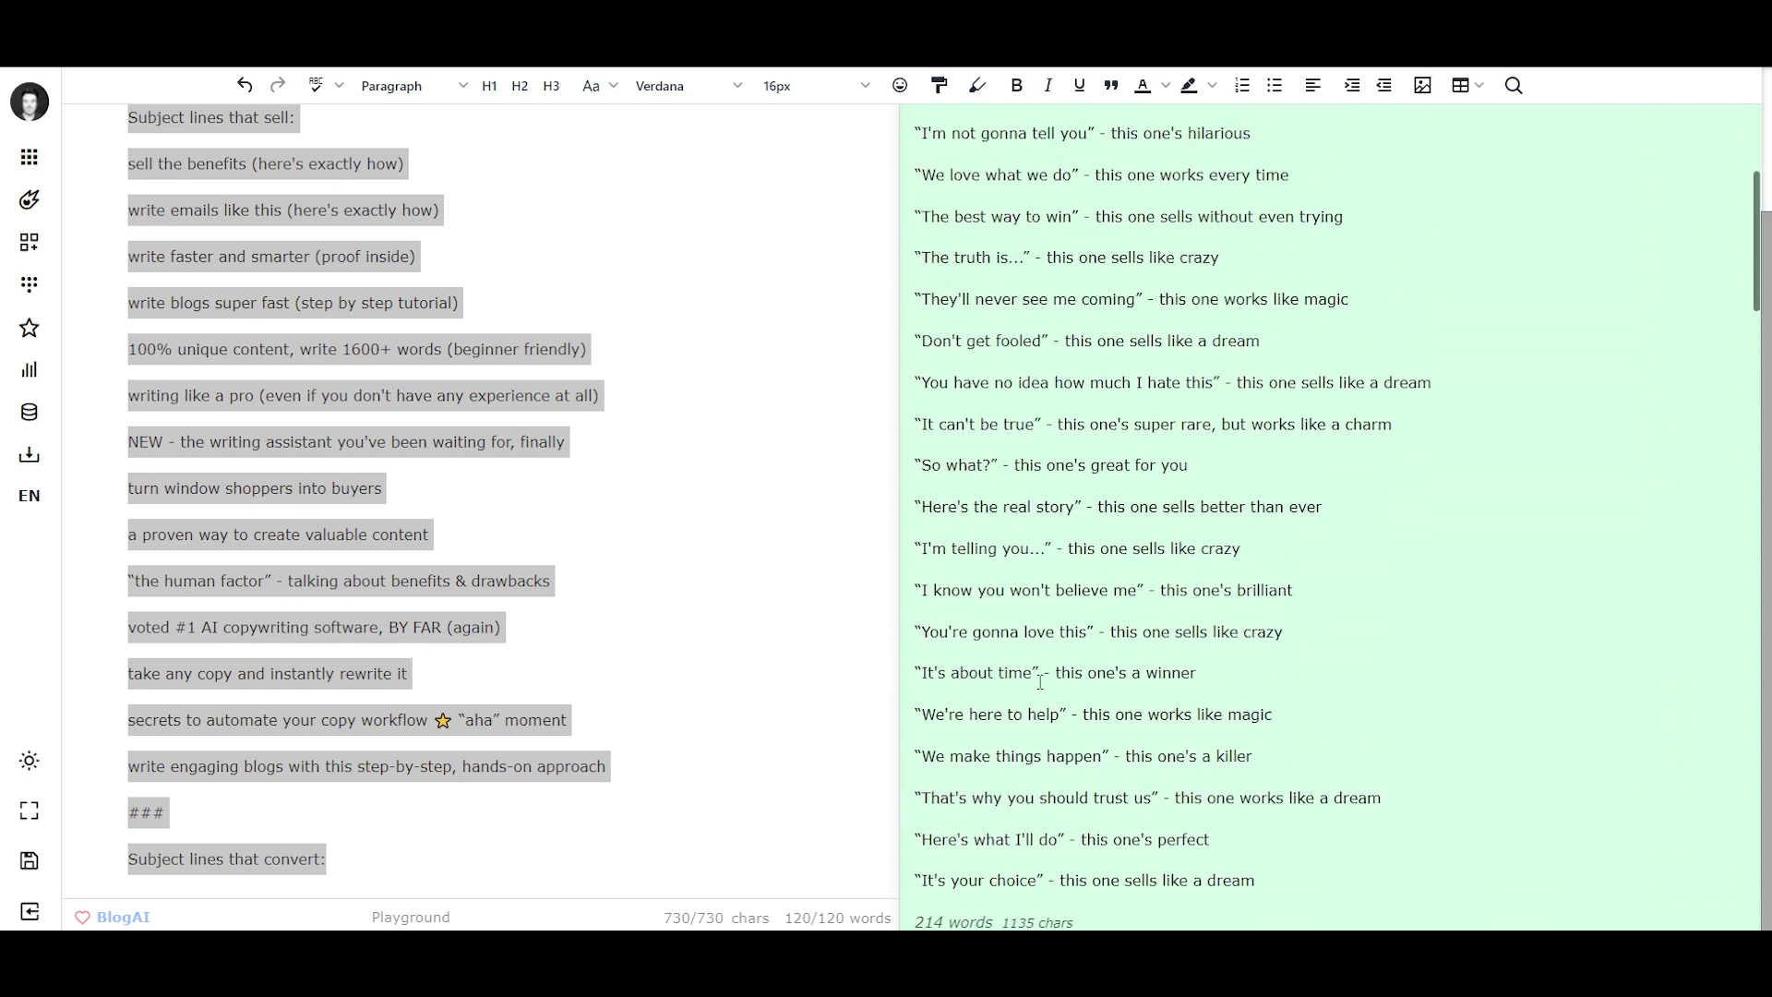
{"action": "scroll", "coordinate": [1040, 683], "scroll_direction": "up", "scroll_amount": 2}
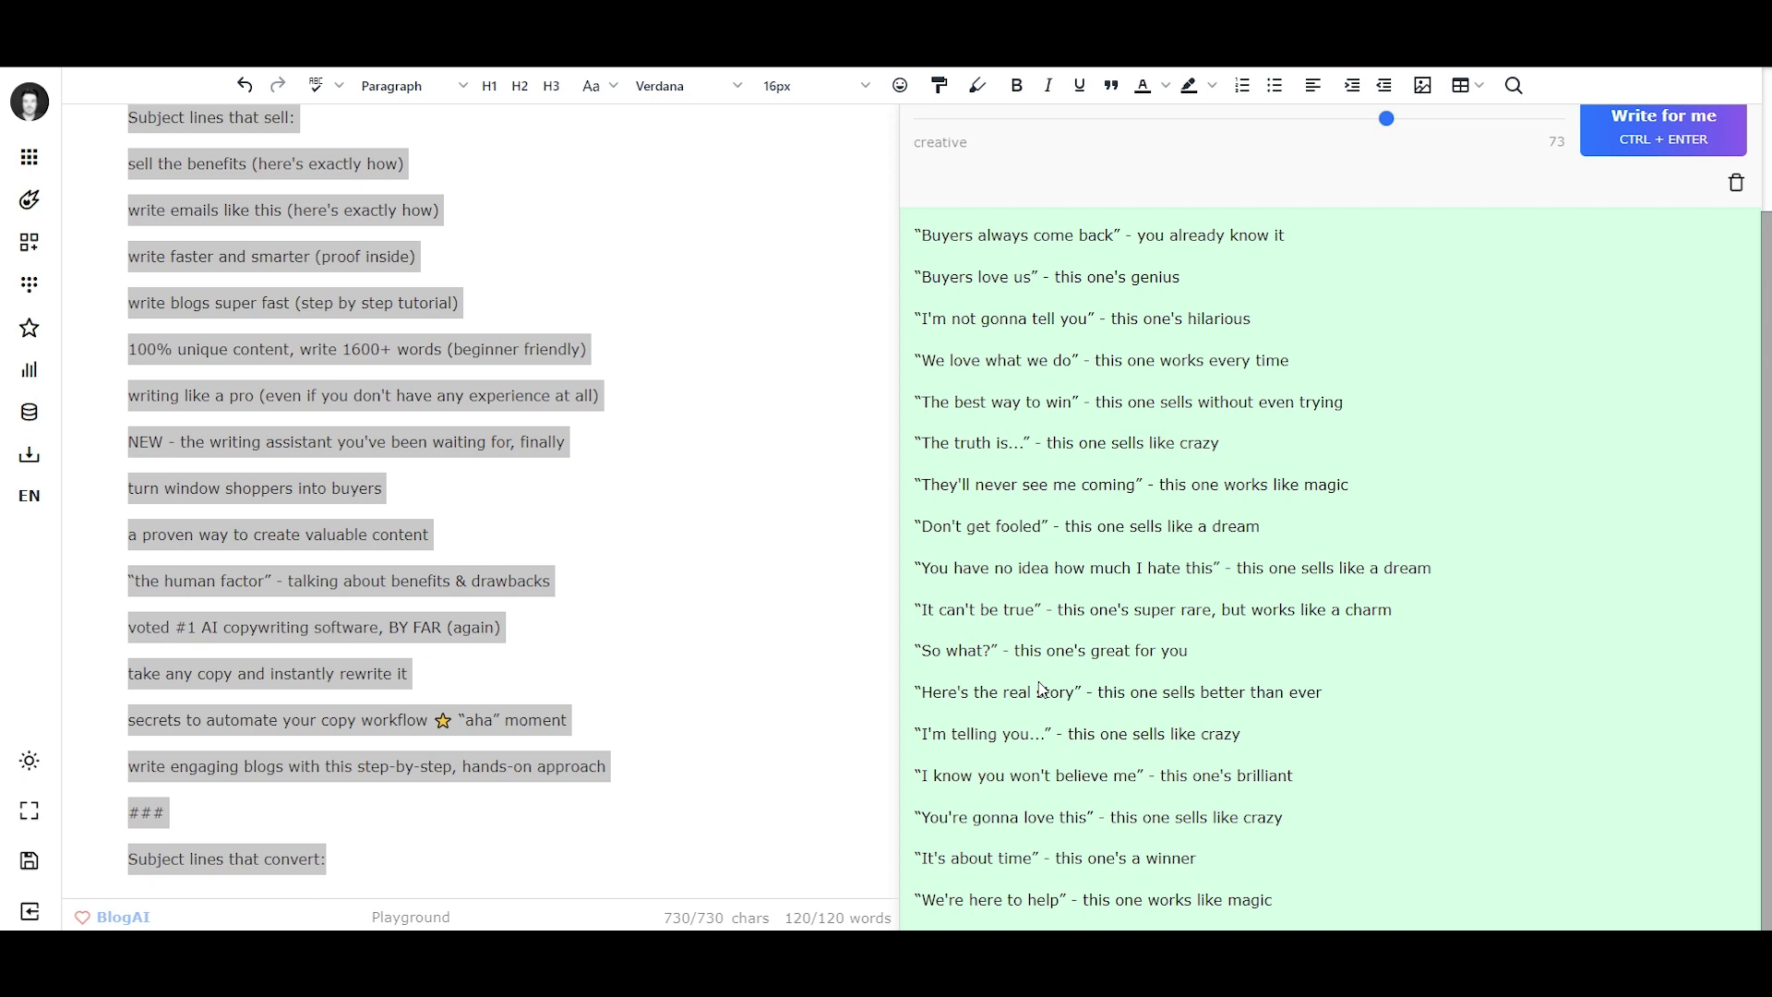
{"action": "scroll", "coordinate": [1042, 689], "scroll_direction": "down", "scroll_amount": 1}
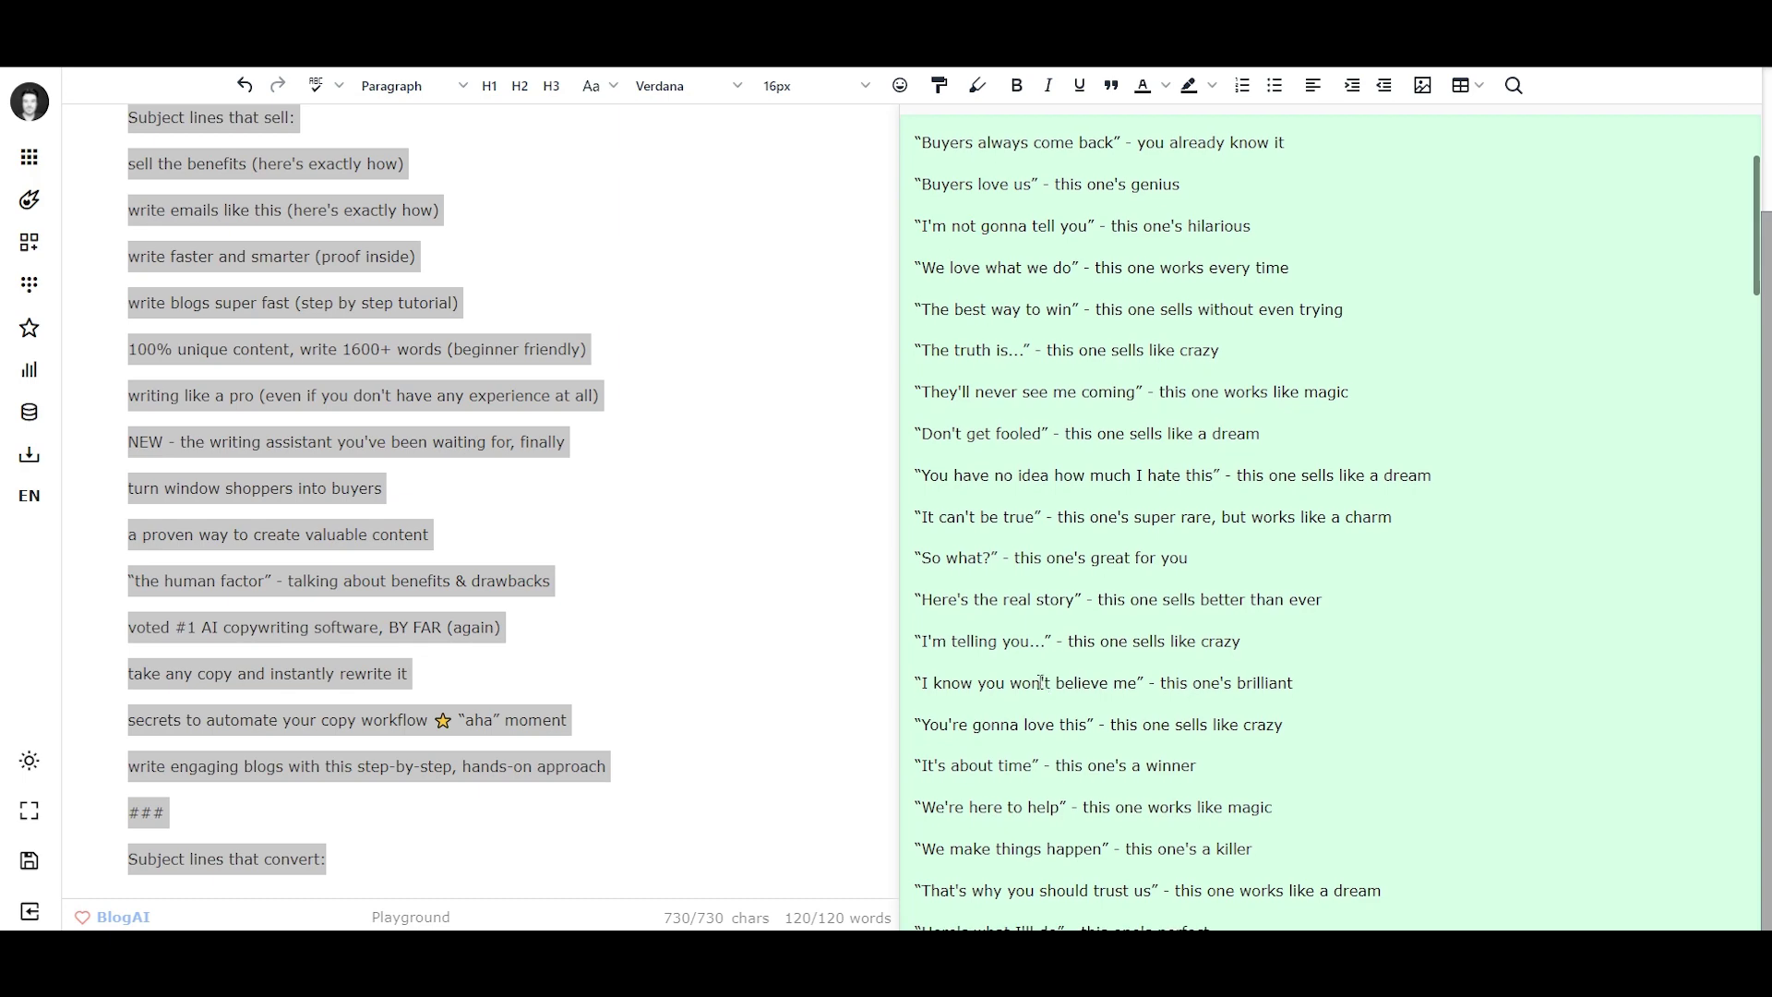
{"action": "scroll", "coordinate": [1043, 690], "scroll_direction": "down", "scroll_amount": 10}
{"action": "scroll", "coordinate": [1040, 682], "scroll_direction": "down", "scroll_amount": 2}
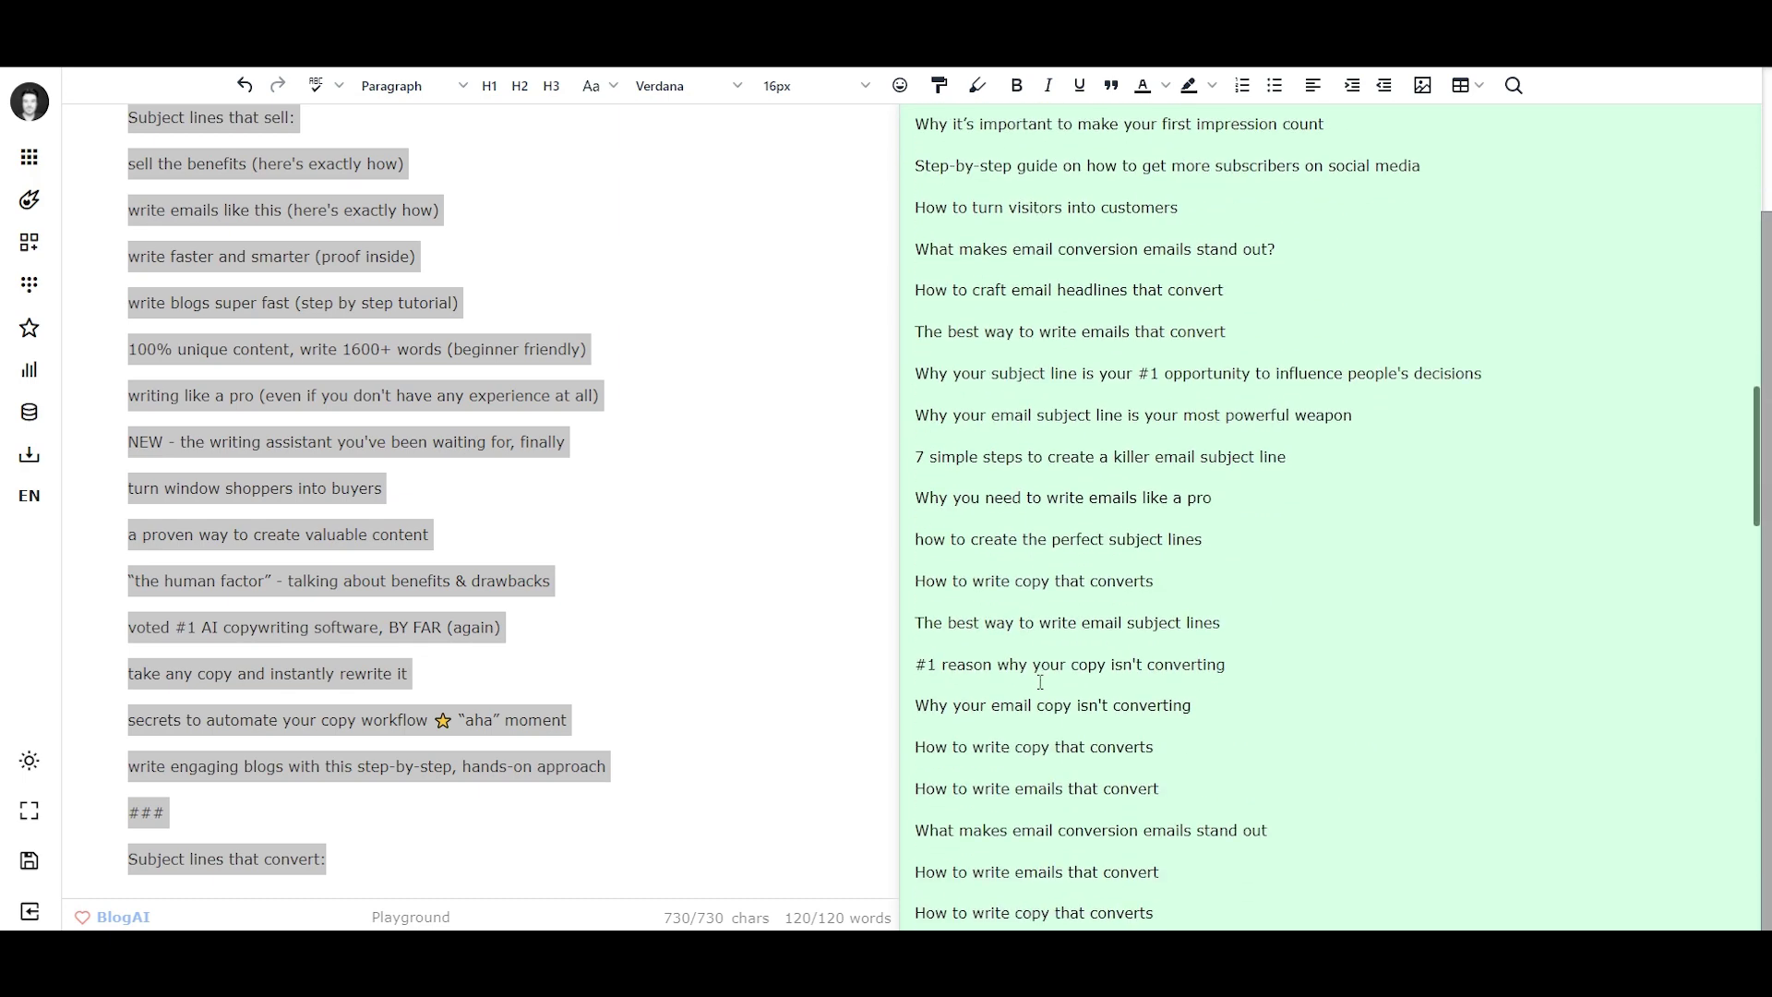
{"action": "scroll", "coordinate": [1043, 690], "scroll_direction": "down", "scroll_amount": 10}
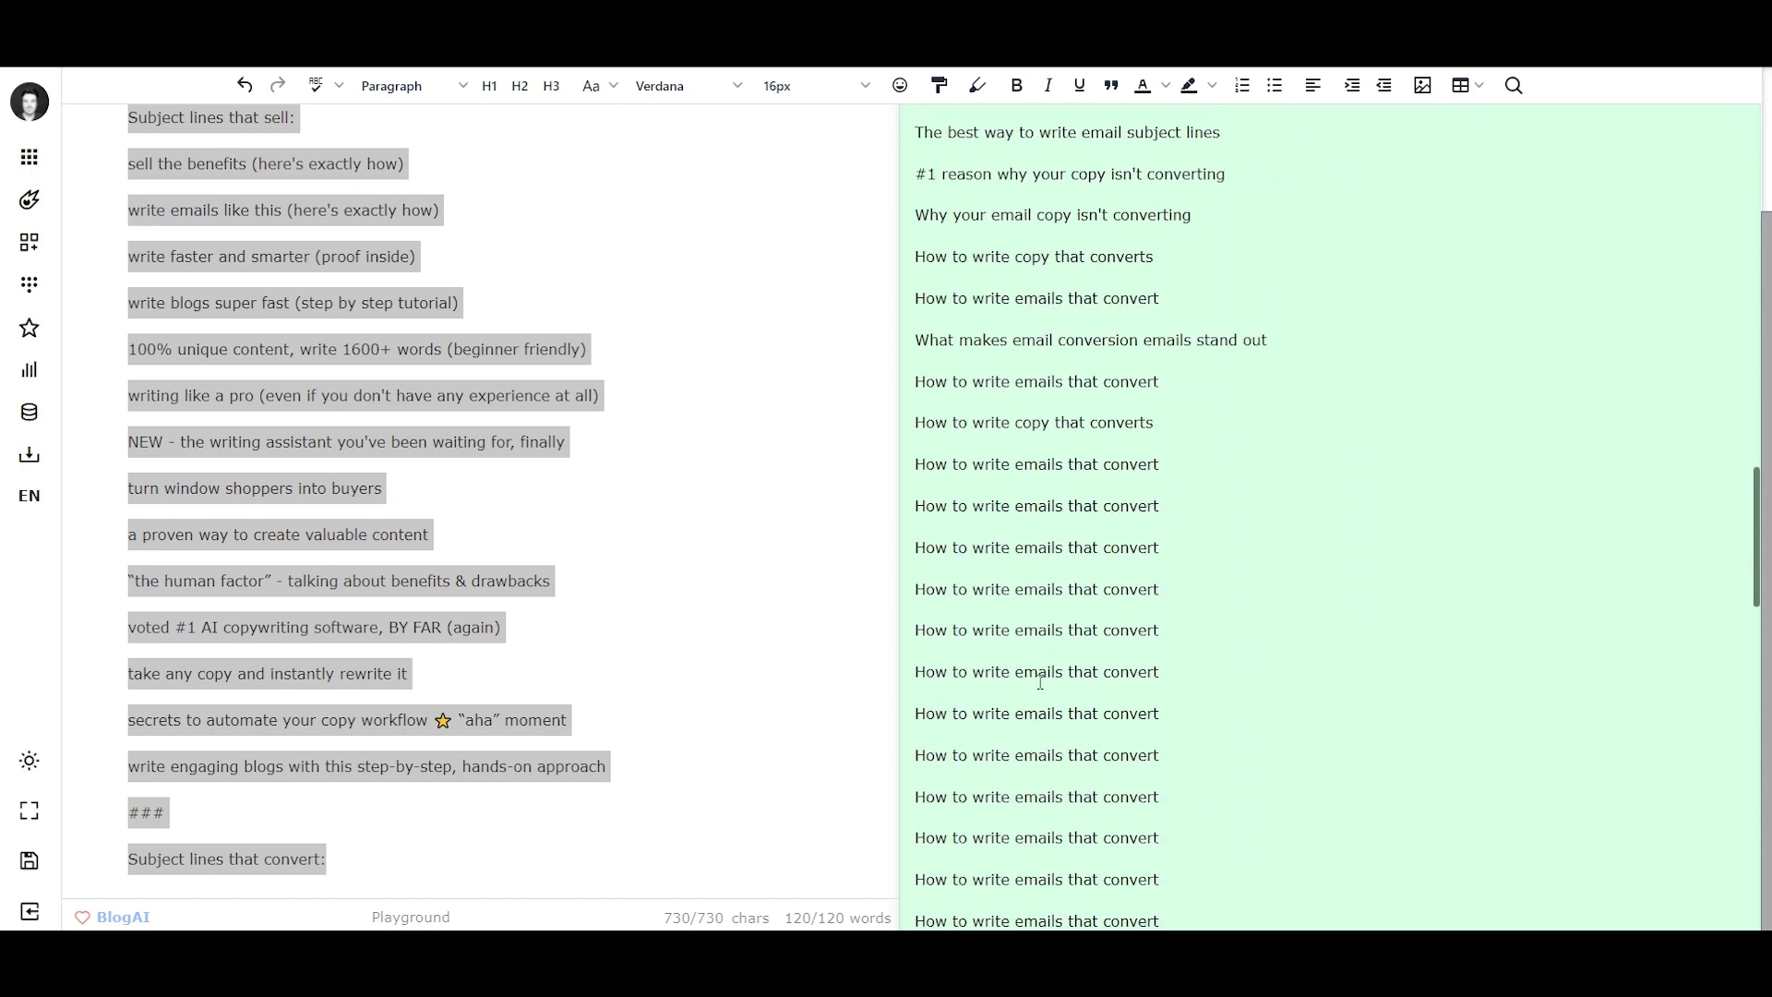
{"action": "scroll", "coordinate": [1040, 682], "scroll_direction": "down", "scroll_amount": 15}
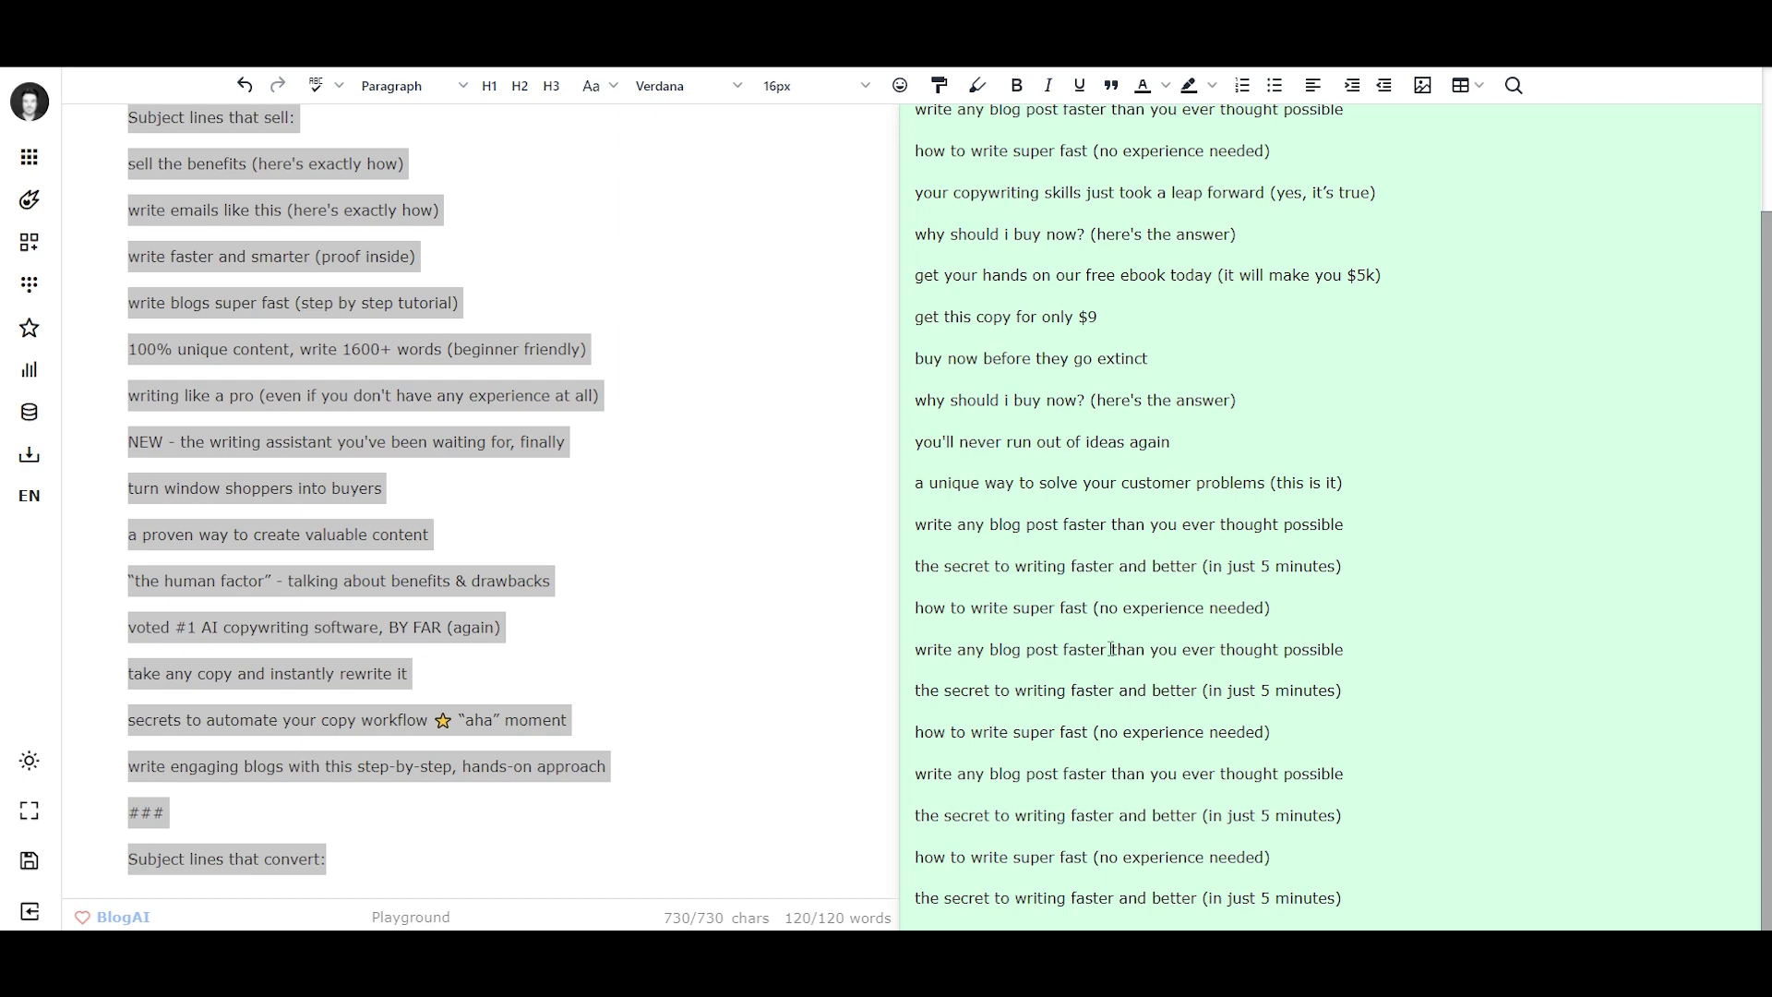
{"action": "left_click", "coordinate": [434, 662]}
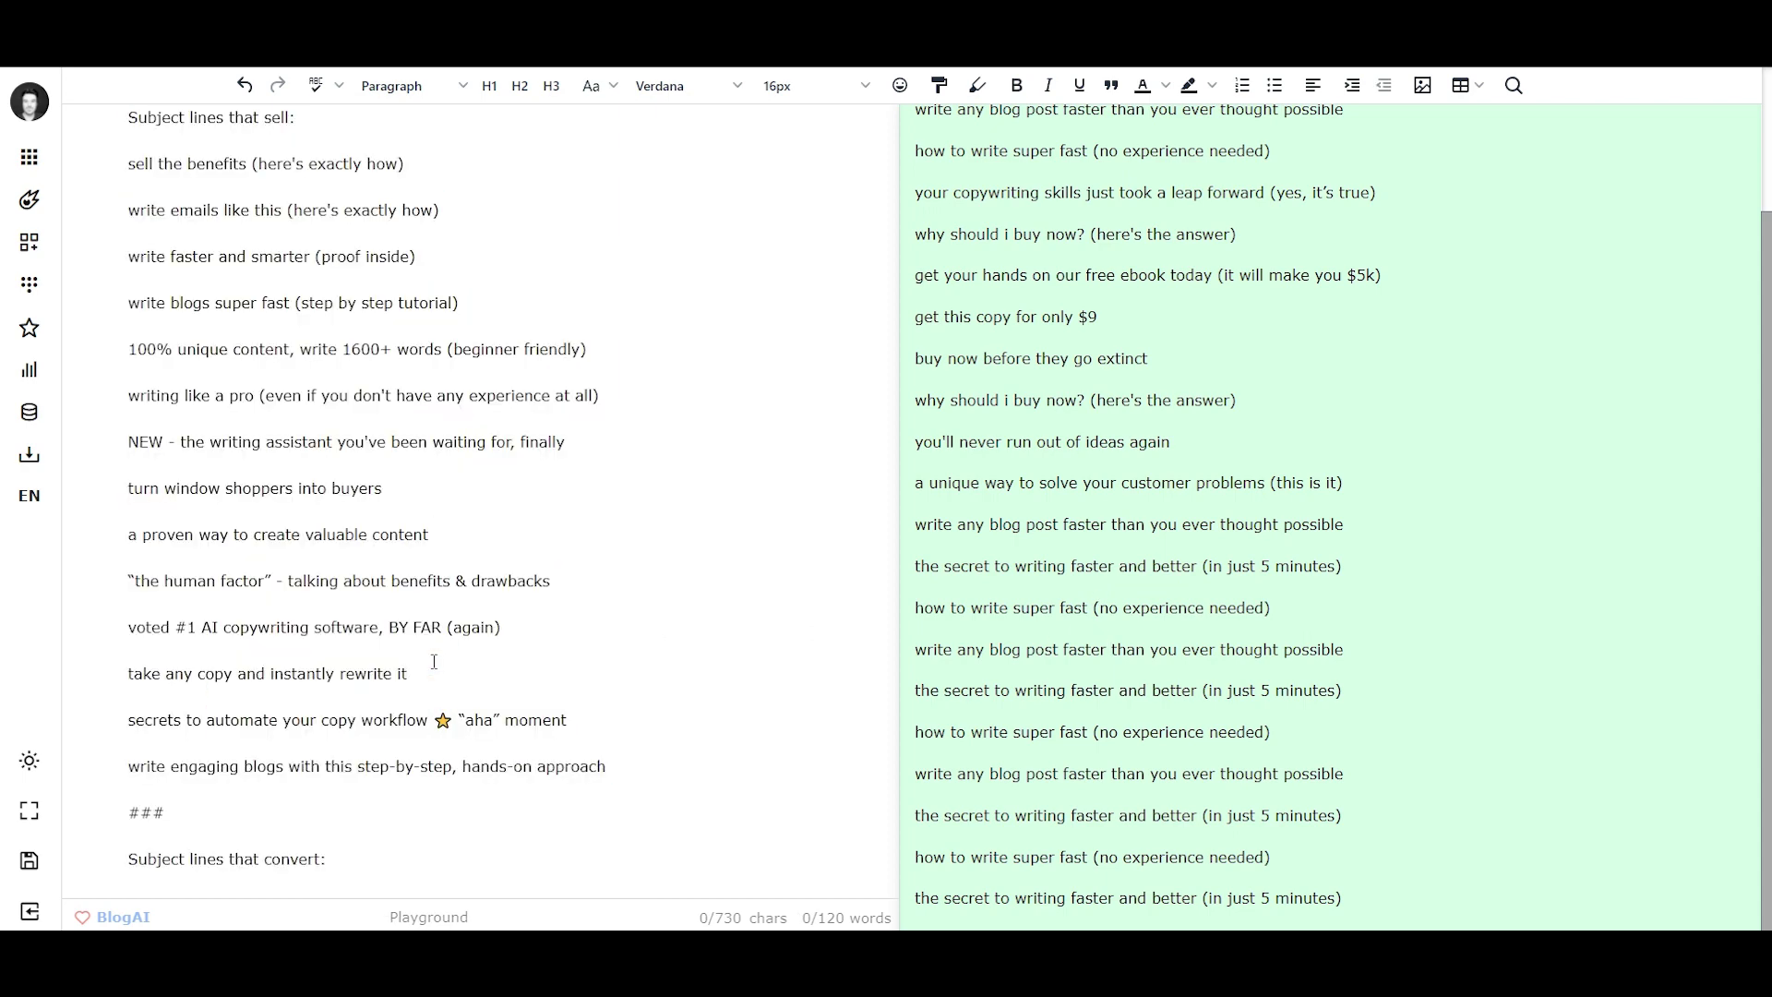
Select the 'Subject lines that sell:' heading line in the prompt
{"action": "scroll", "coordinate": [434, 662], "scroll_direction": "up", "scroll_amount": 10}
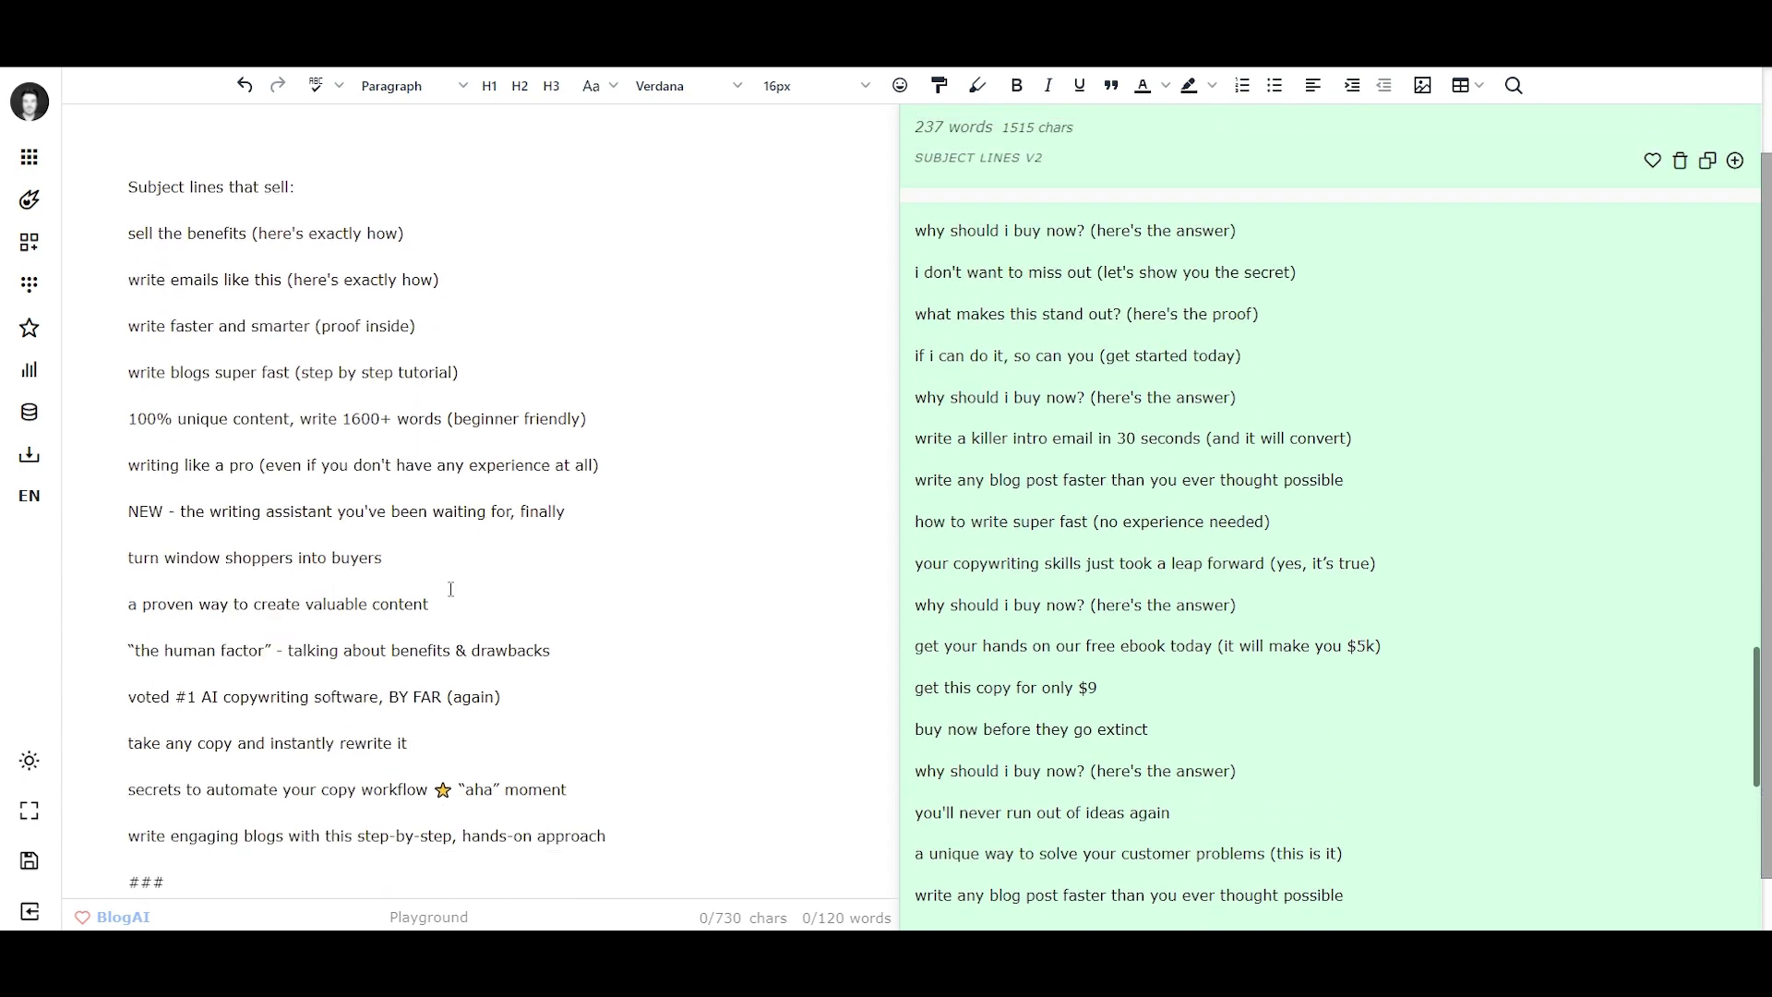
{"action": "scroll", "coordinate": [452, 588], "scroll_direction": "down", "scroll_amount": 1}
{"action": "scroll", "coordinate": [278, 344], "scroll_direction": "up", "scroll_amount": 3}
{"action": "left_click_drag", "start_coordinate": [319, 285], "coordinate": [128, 292]}
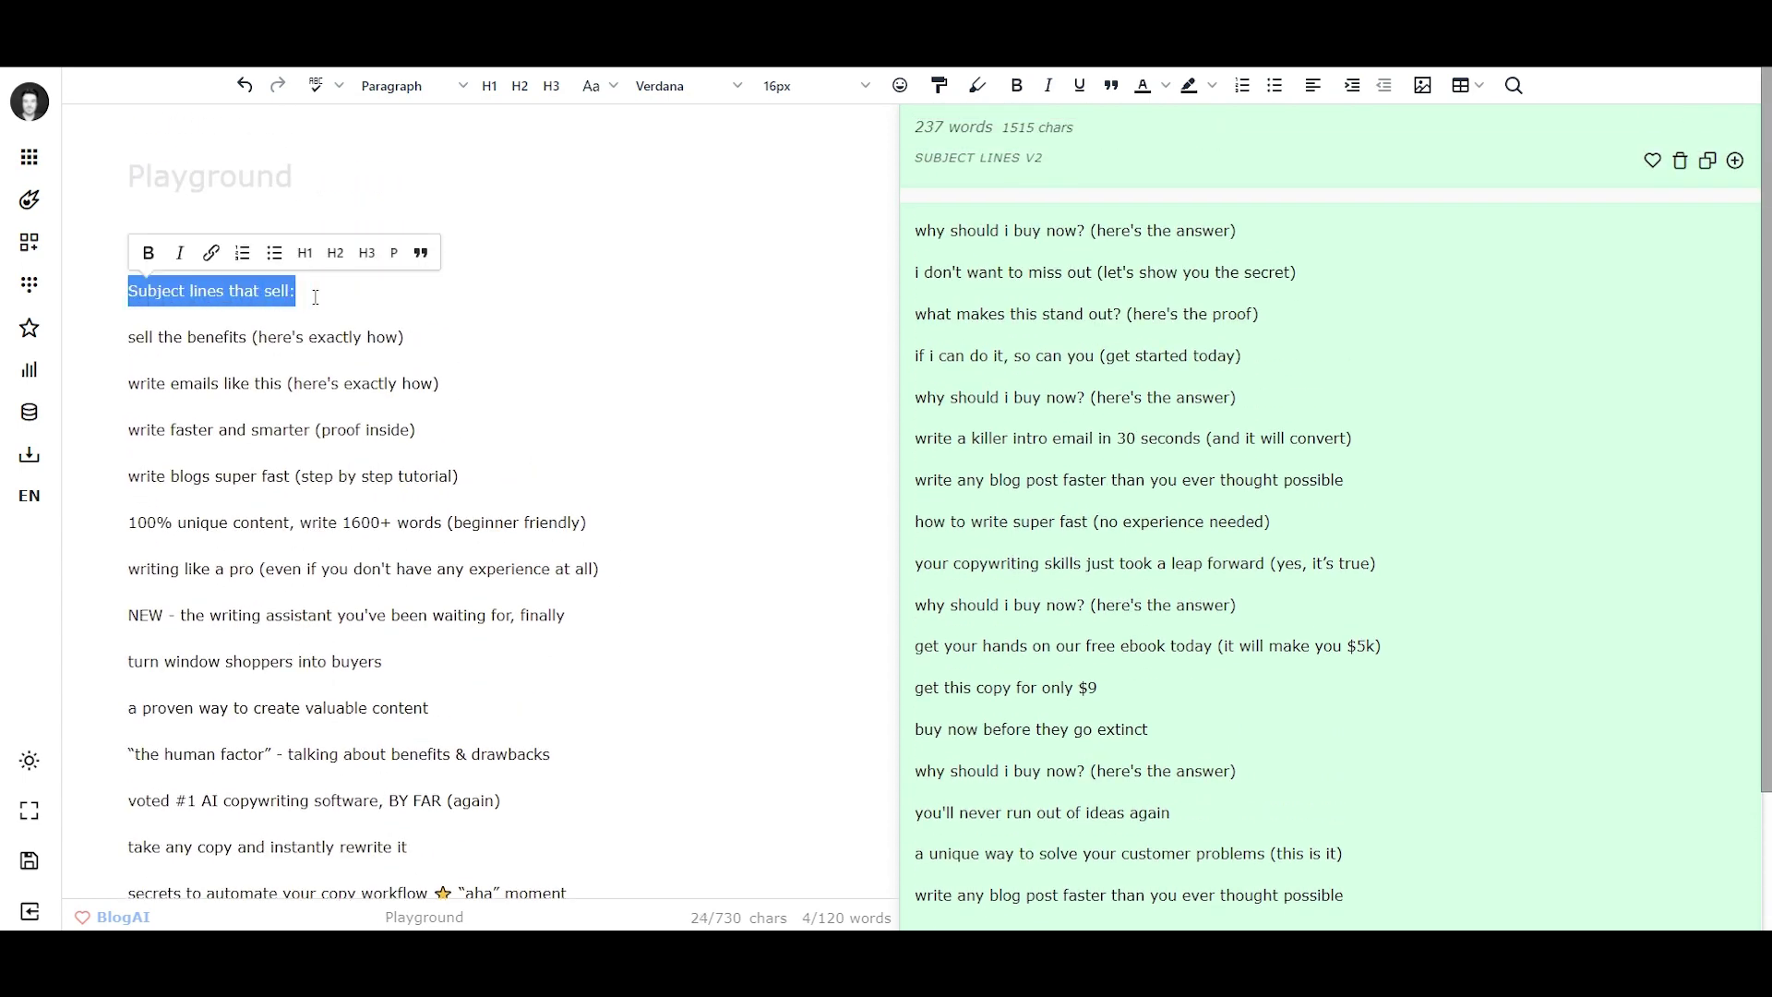
{"action": "left_click", "coordinate": [285, 343]}
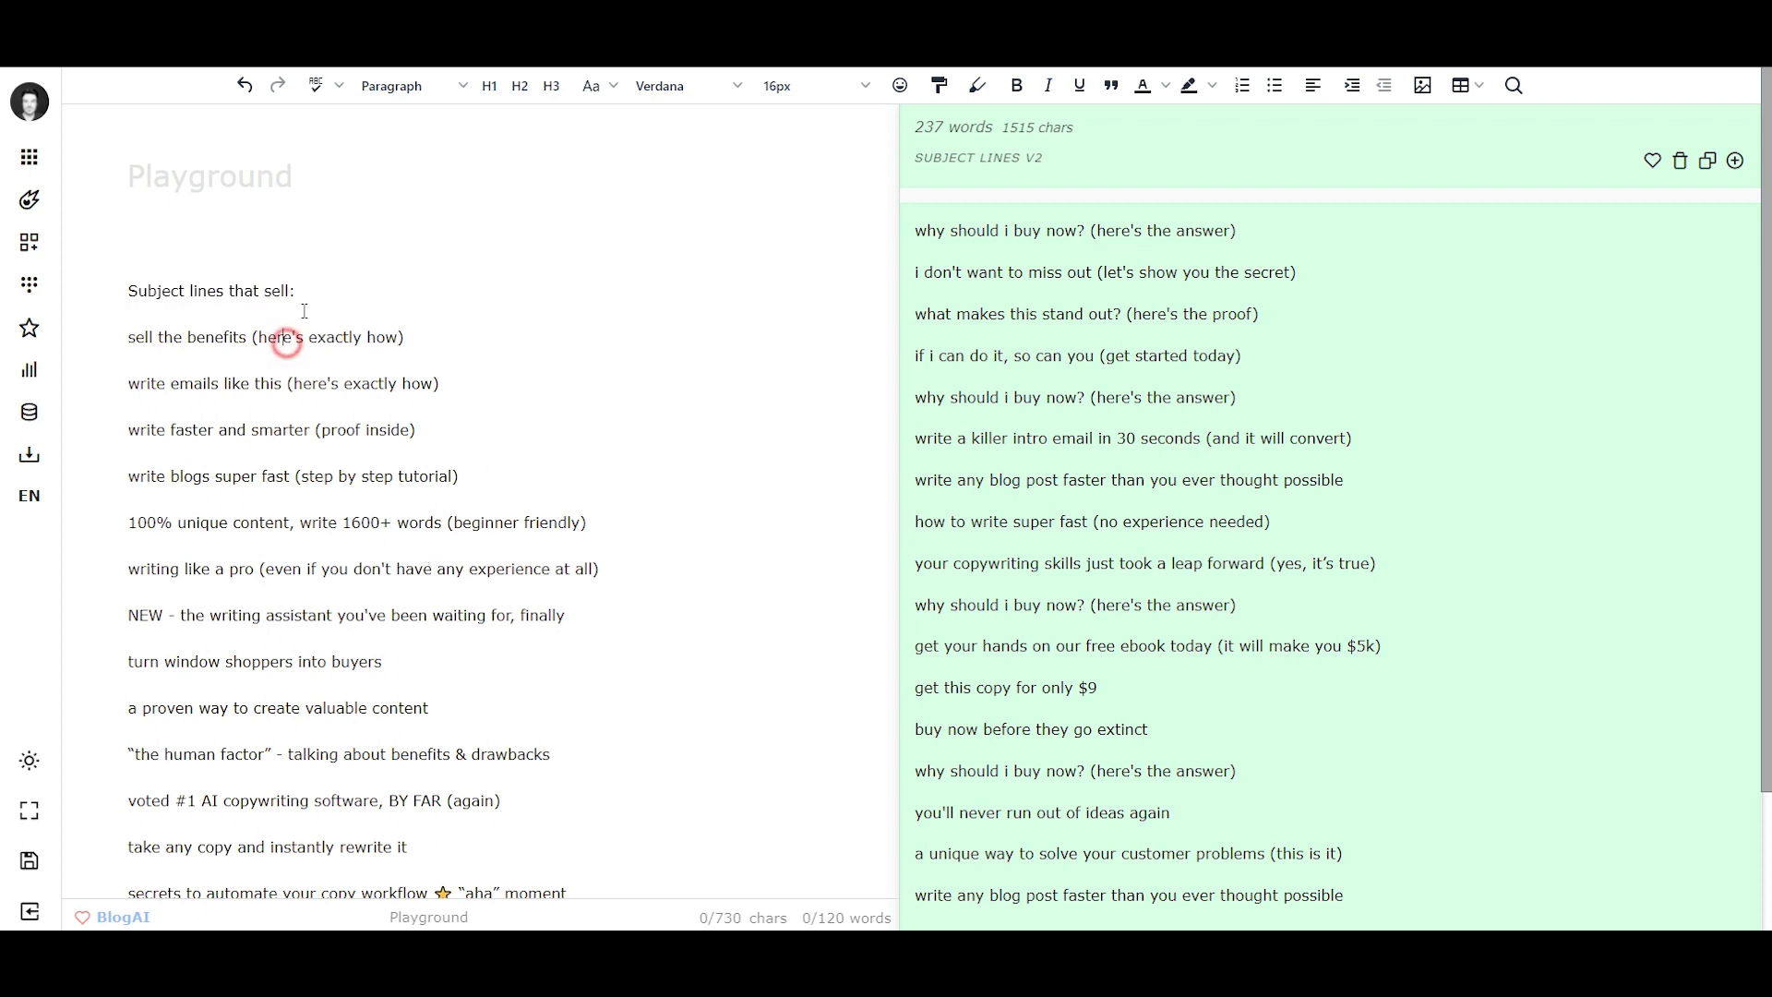
{"action": "triple_click", "coordinate": [317, 289]}
{"action": "scroll", "coordinate": [402, 522], "scroll_direction": "down", "scroll_amount": 2}
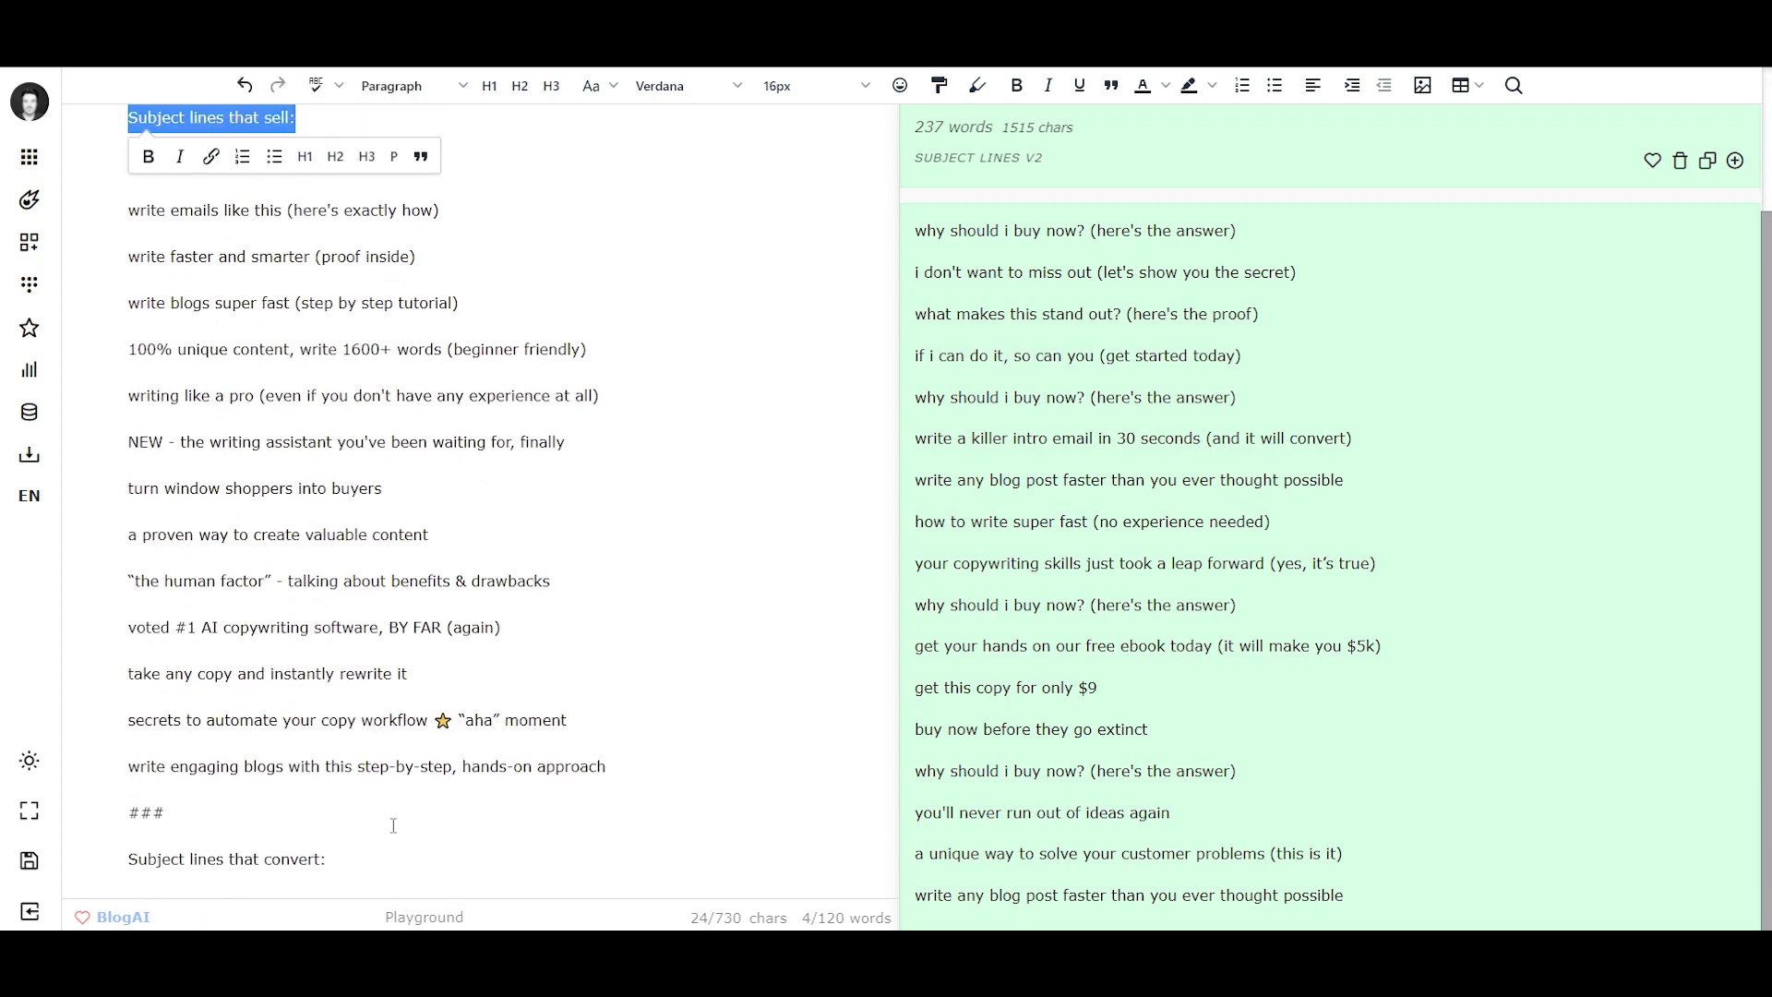
Try adding an input placeholder after 'Subject lines that convert:', then remove it
{"action": "left_click", "coordinate": [340, 853]}
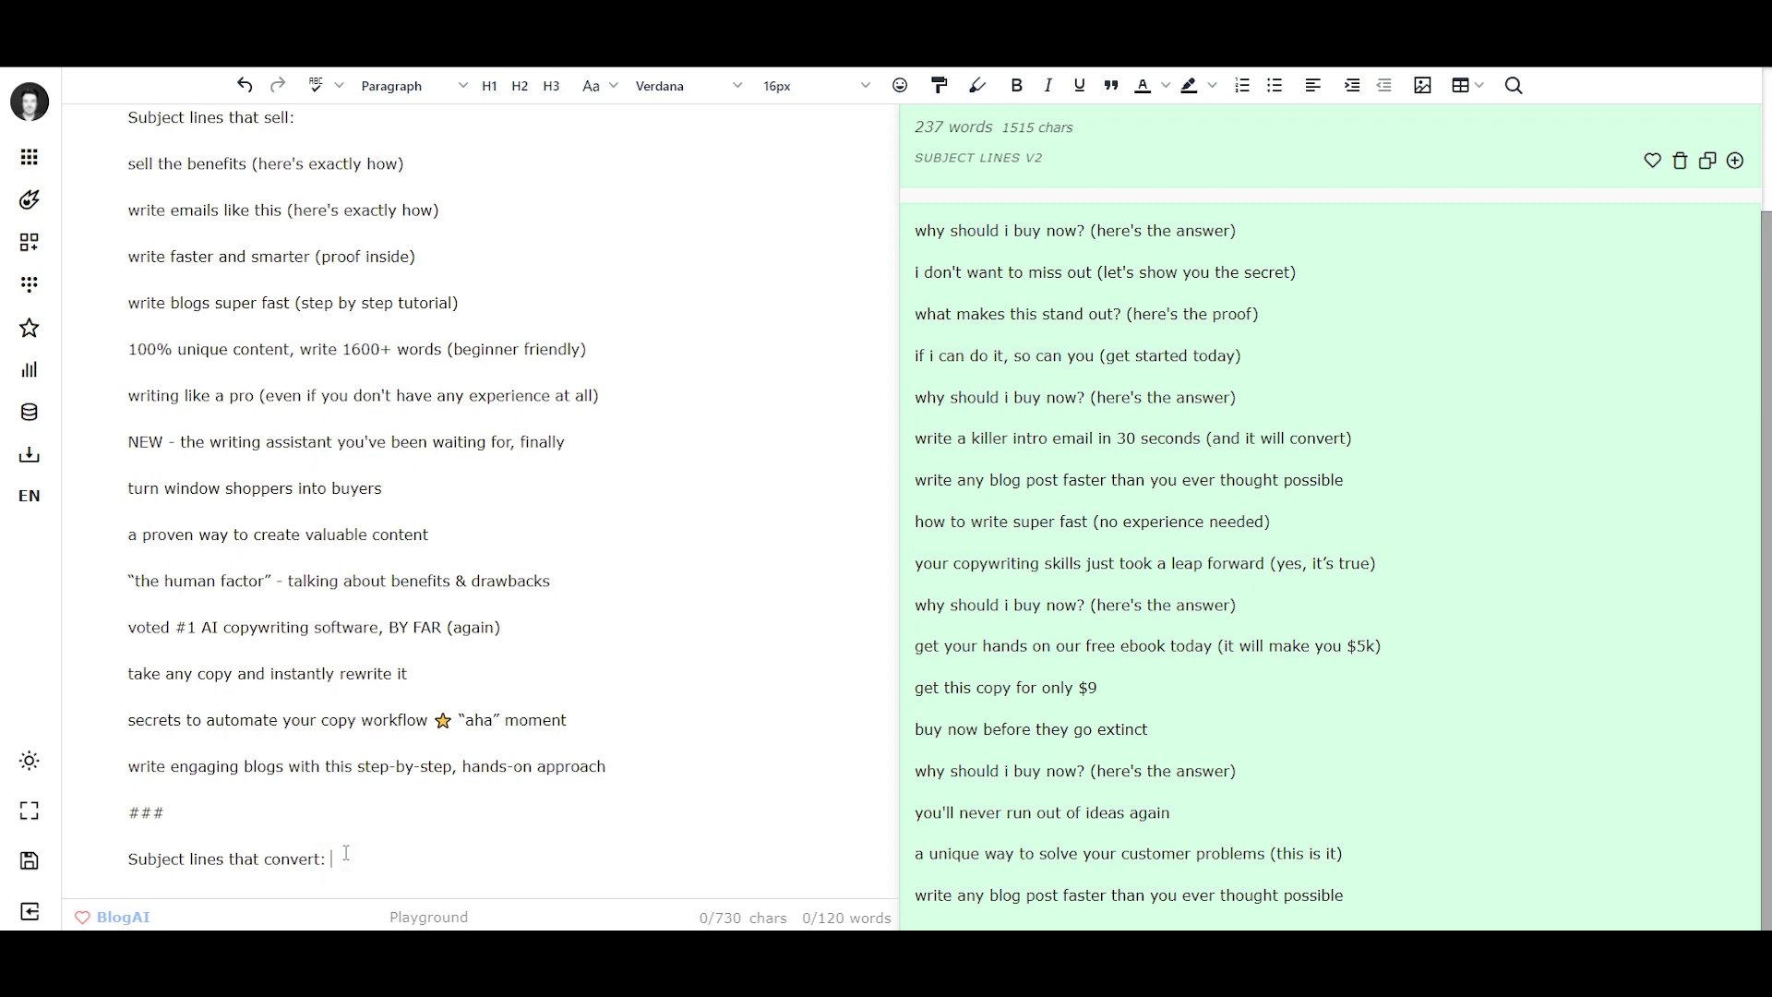
{"action": "type", "text": "{inpout1}"}
{"action": "key", "text": "BackSpace"}
{"action": "left_click_drag", "start_coordinate": [401, 858], "coordinate": [126, 858]}
{"action": "scroll", "coordinate": [293, 744], "scroll_direction": "up", "scroll_amount": 1}
{"action": "scroll", "coordinate": [292, 744], "scroll_direction": "up", "scroll_amount": 1}
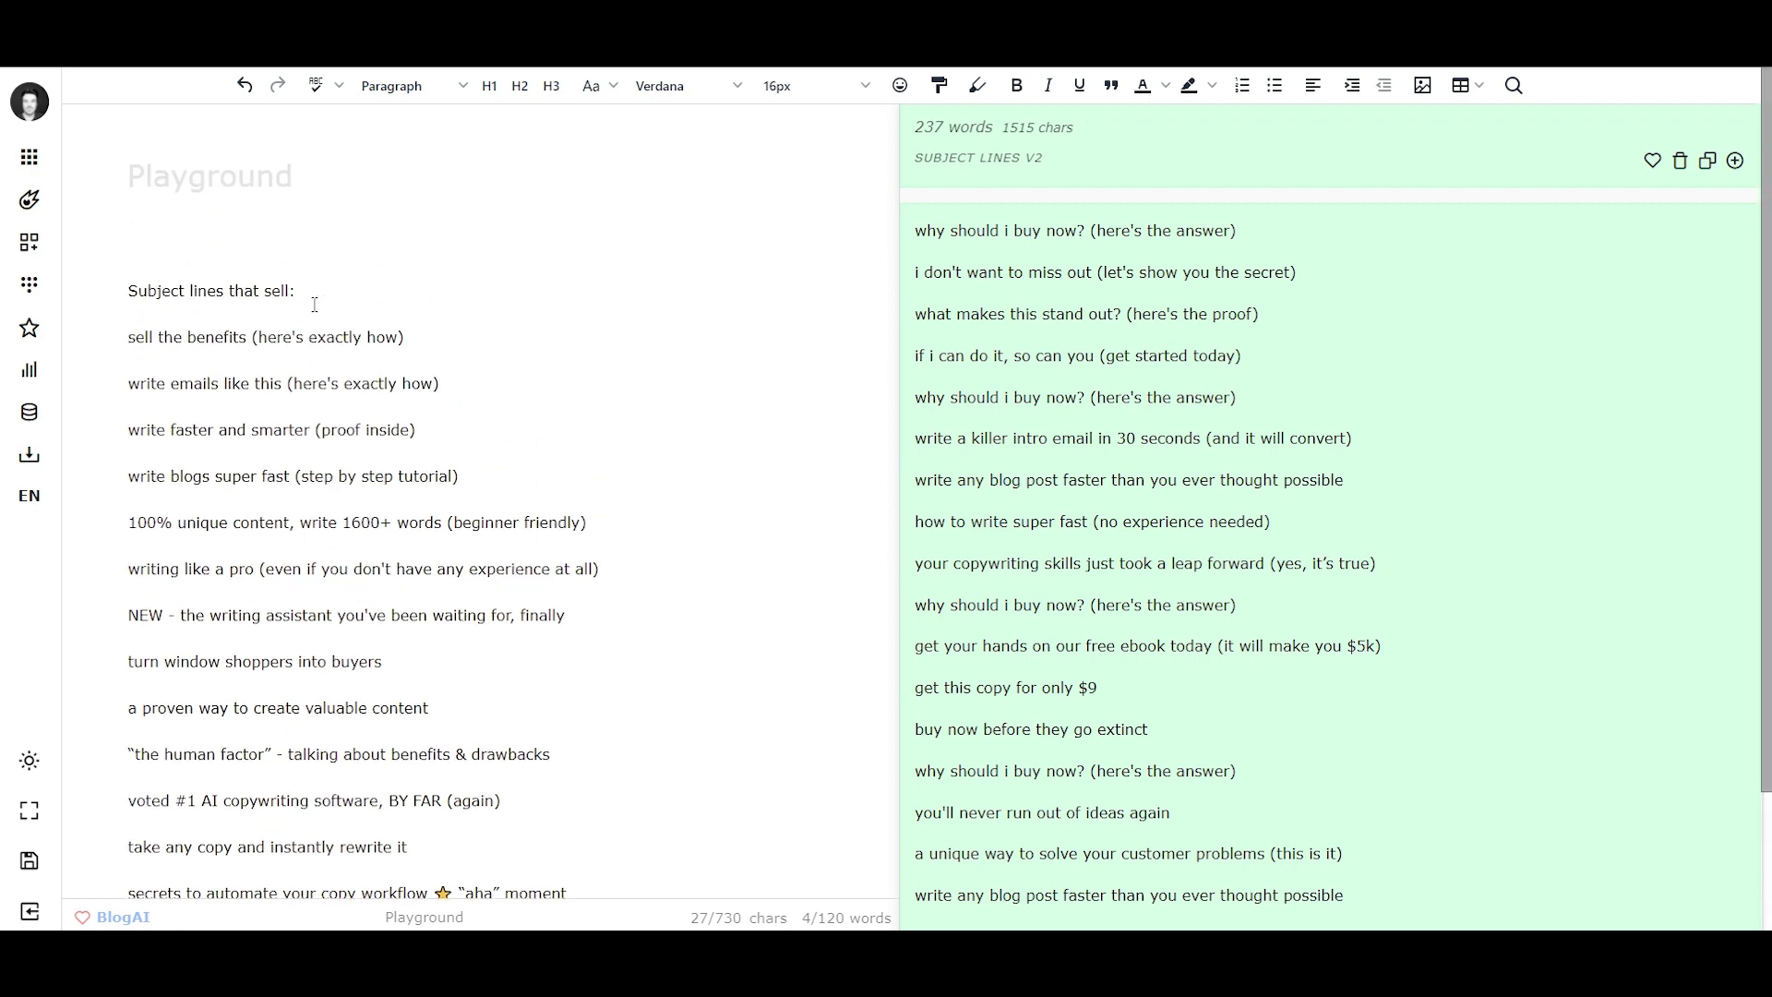
{"action": "left_click_drag", "start_coordinate": [313, 296], "coordinate": [129, 295]}
{"action": "scroll", "coordinate": [1194, 604], "scroll_direction": "down", "scroll_amount": 12}
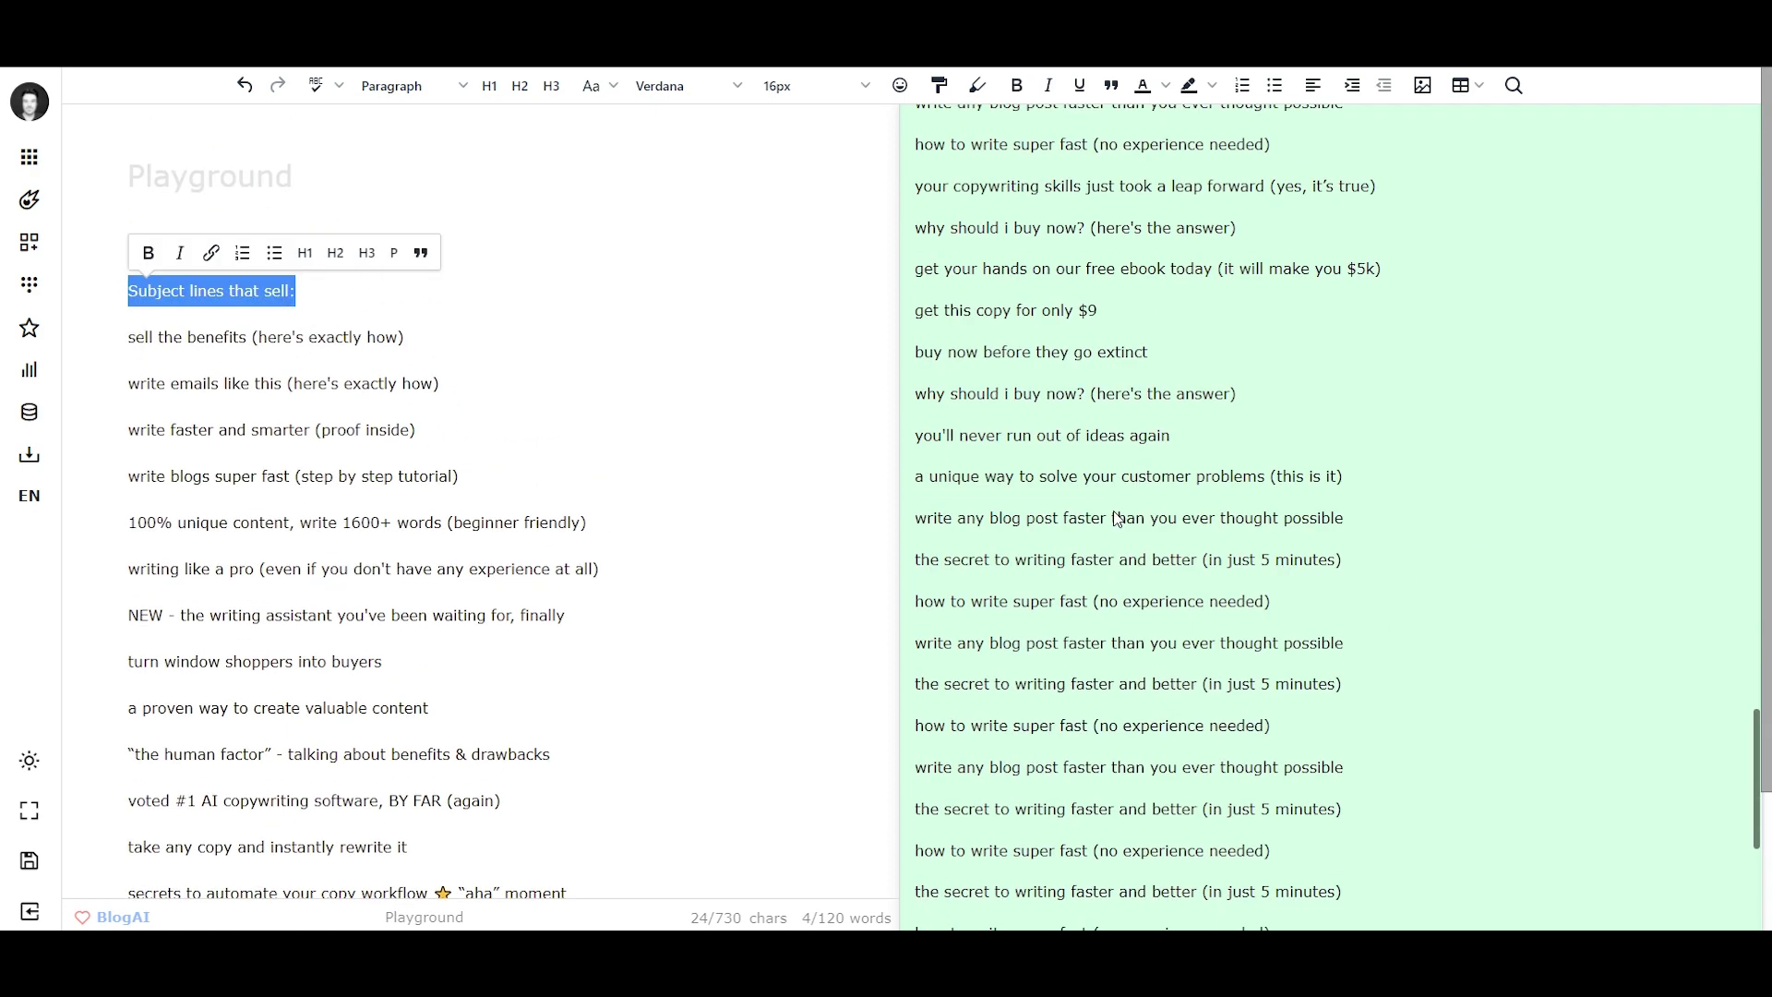
{"action": "scroll", "coordinate": [293, 554], "scroll_direction": "down", "scroll_amount": 2}
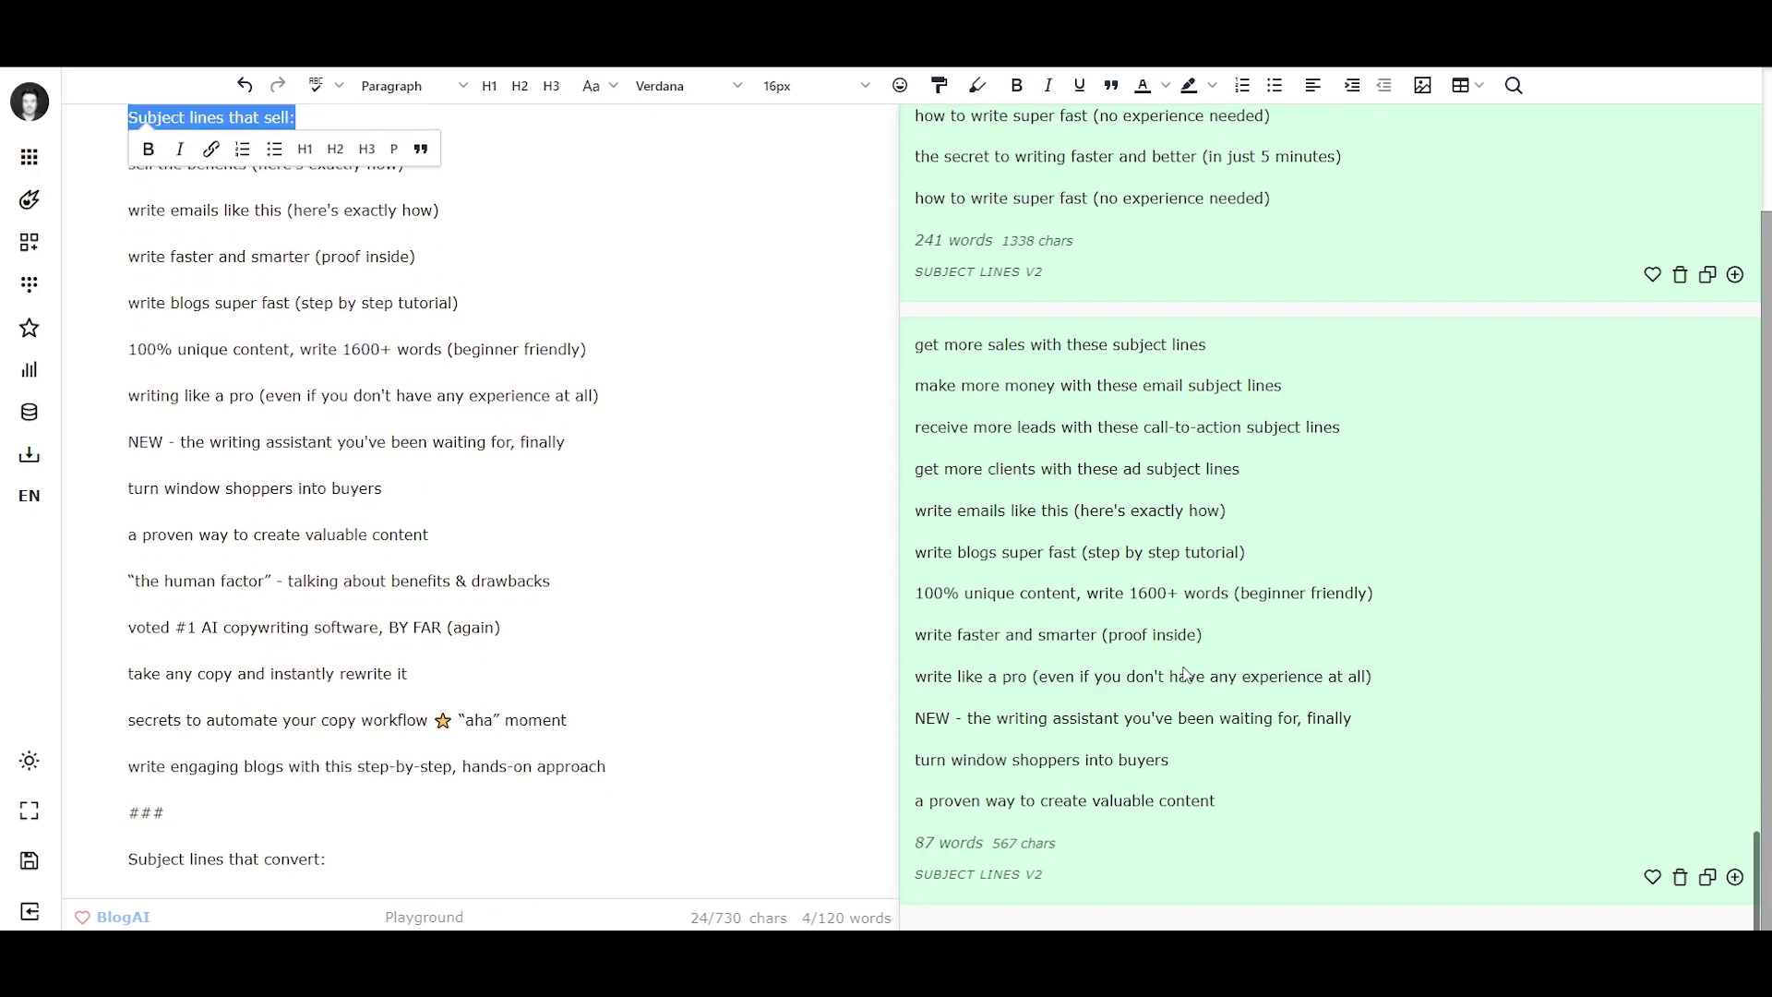
{"action": "scroll", "coordinate": [1193, 569], "scroll_direction": "up", "scroll_amount": 10}
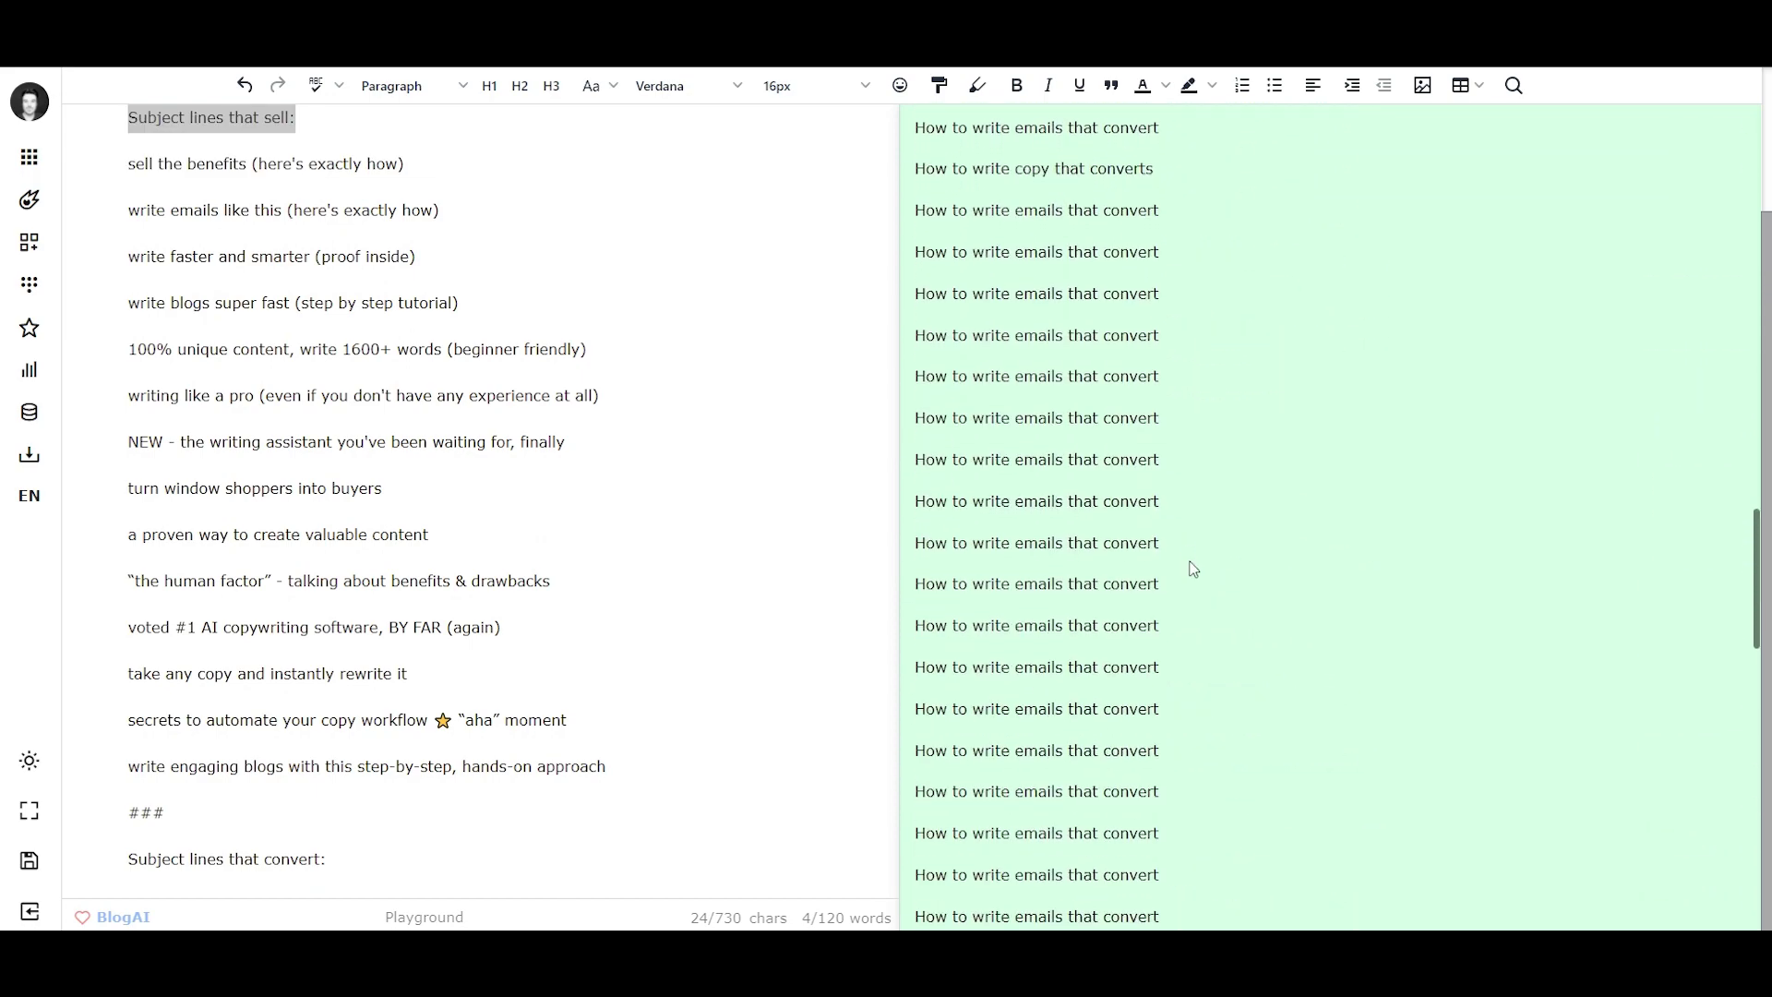
{"action": "scroll", "coordinate": [1194, 569], "scroll_direction": "up", "scroll_amount": 15}
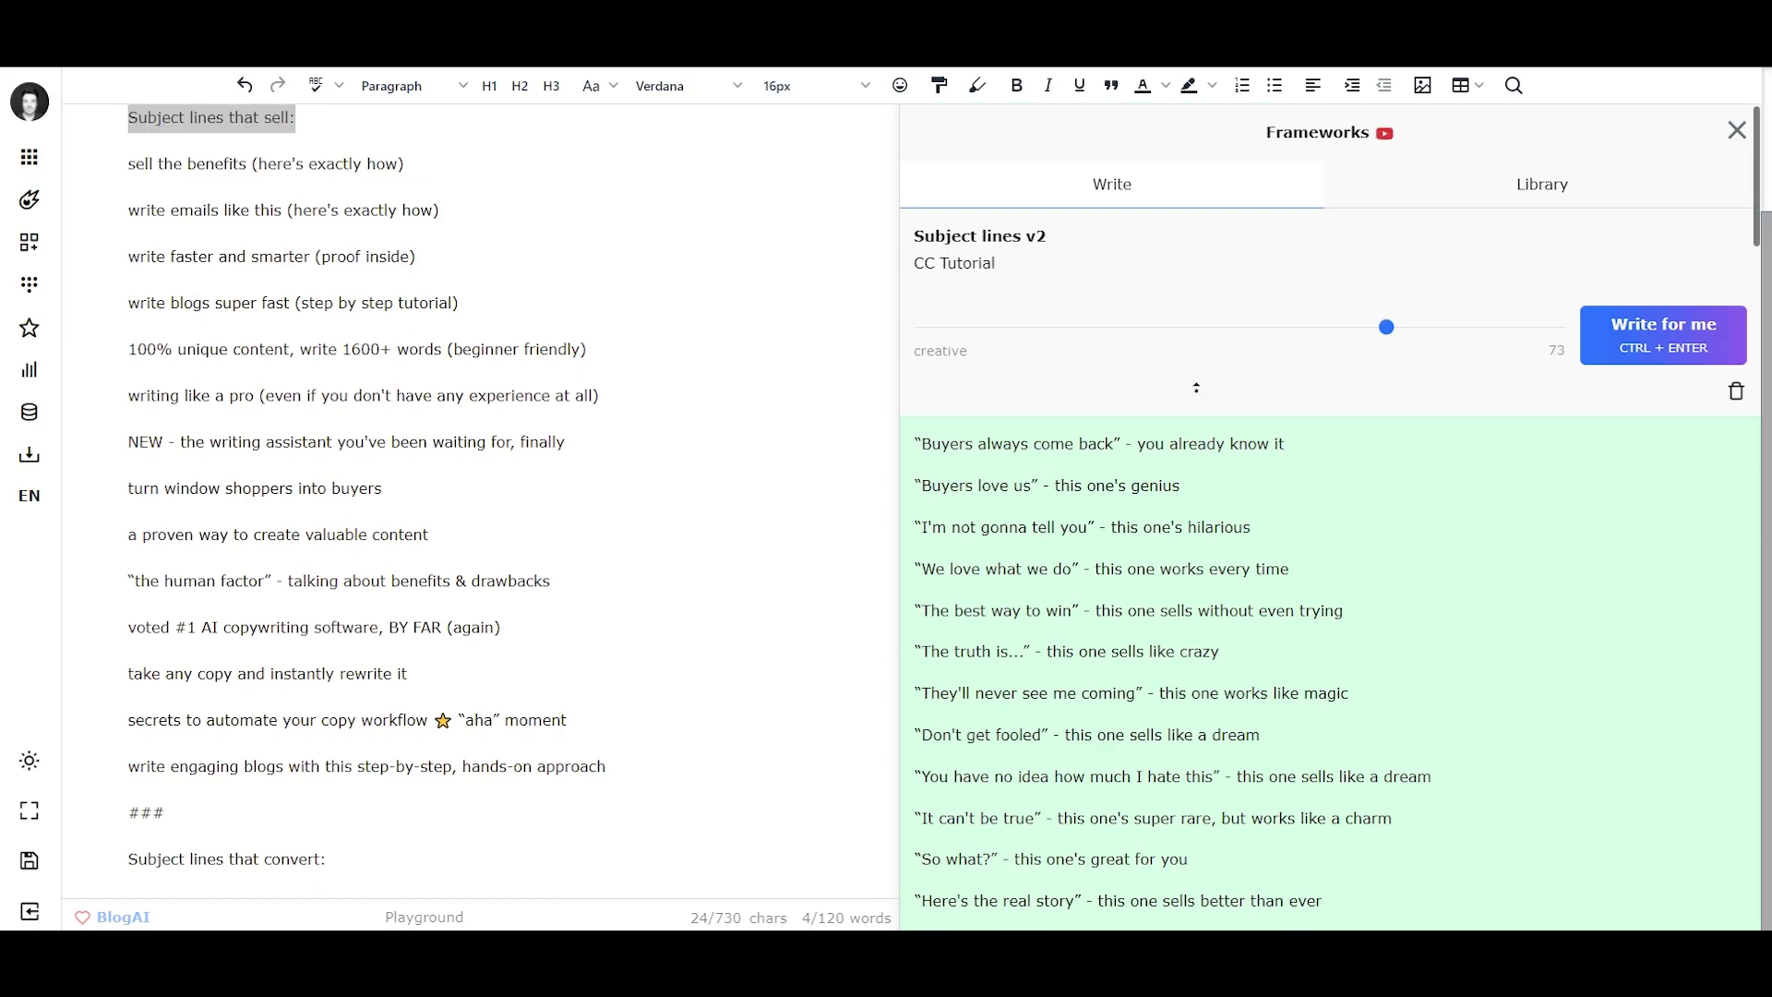
Delete the Subject lines v1 framework from the library
{"action": "left_click", "coordinate": [1495, 196]}
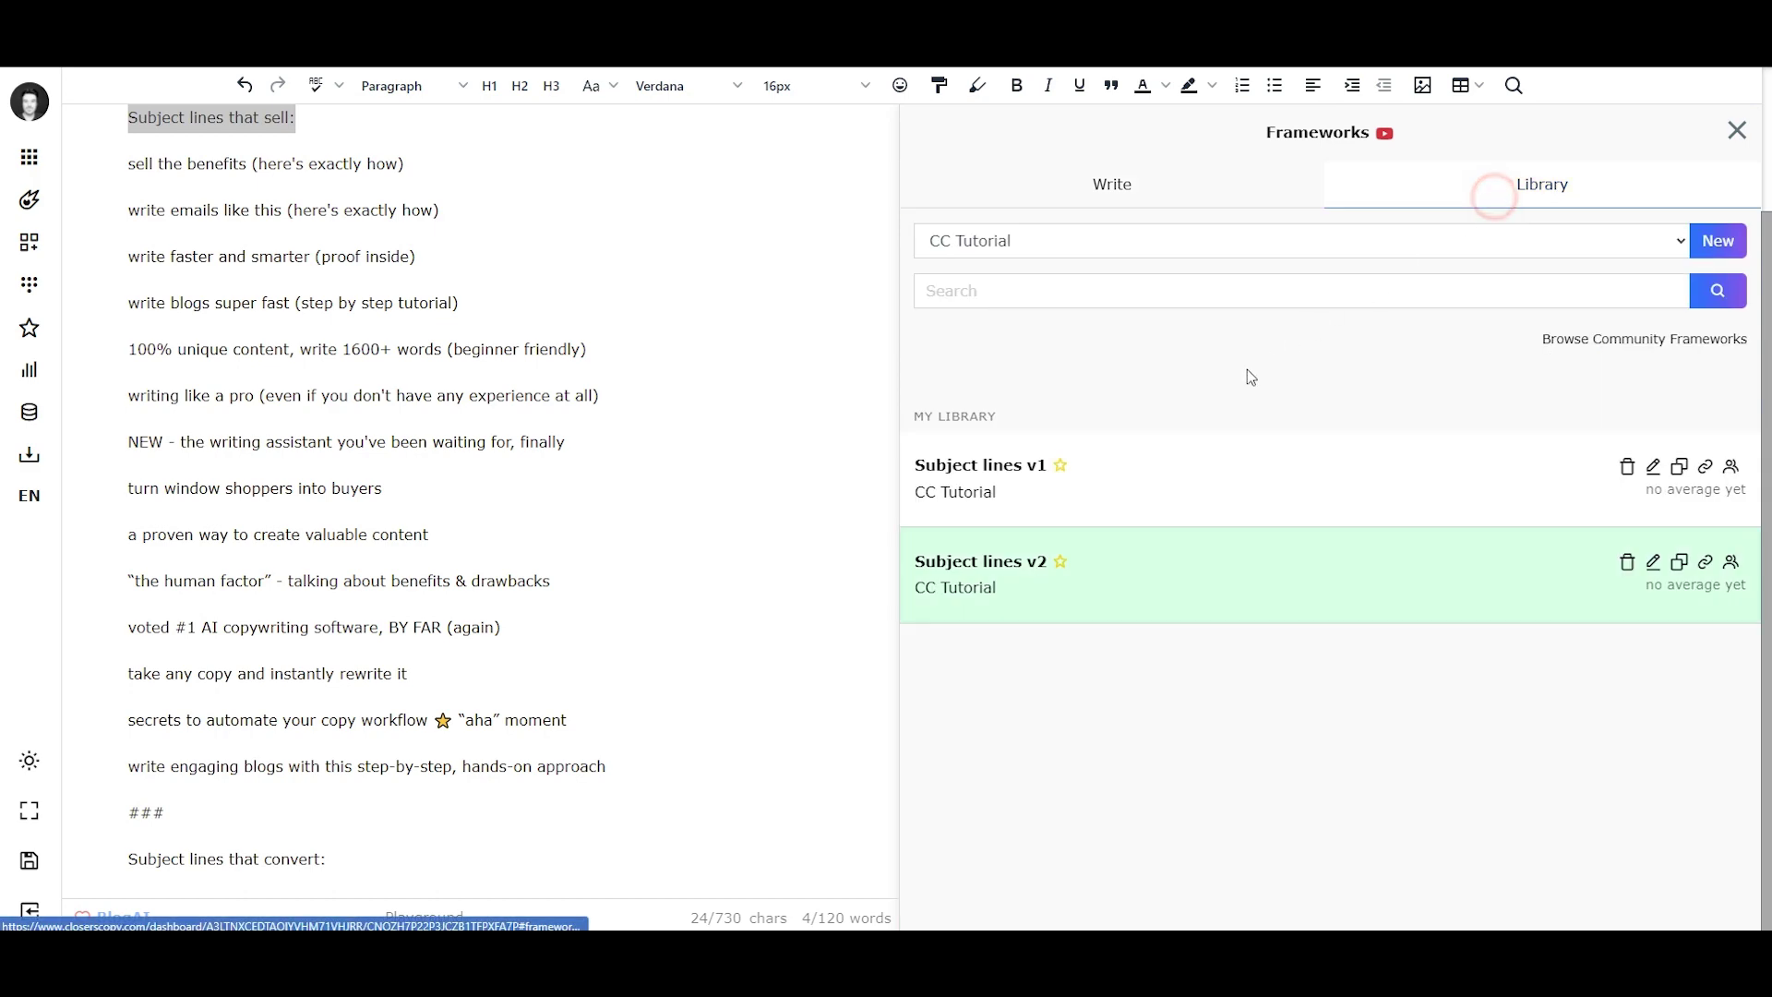
{"action": "left_click", "coordinate": [1627, 466]}
{"action": "left_click", "coordinate": [836, 595]}
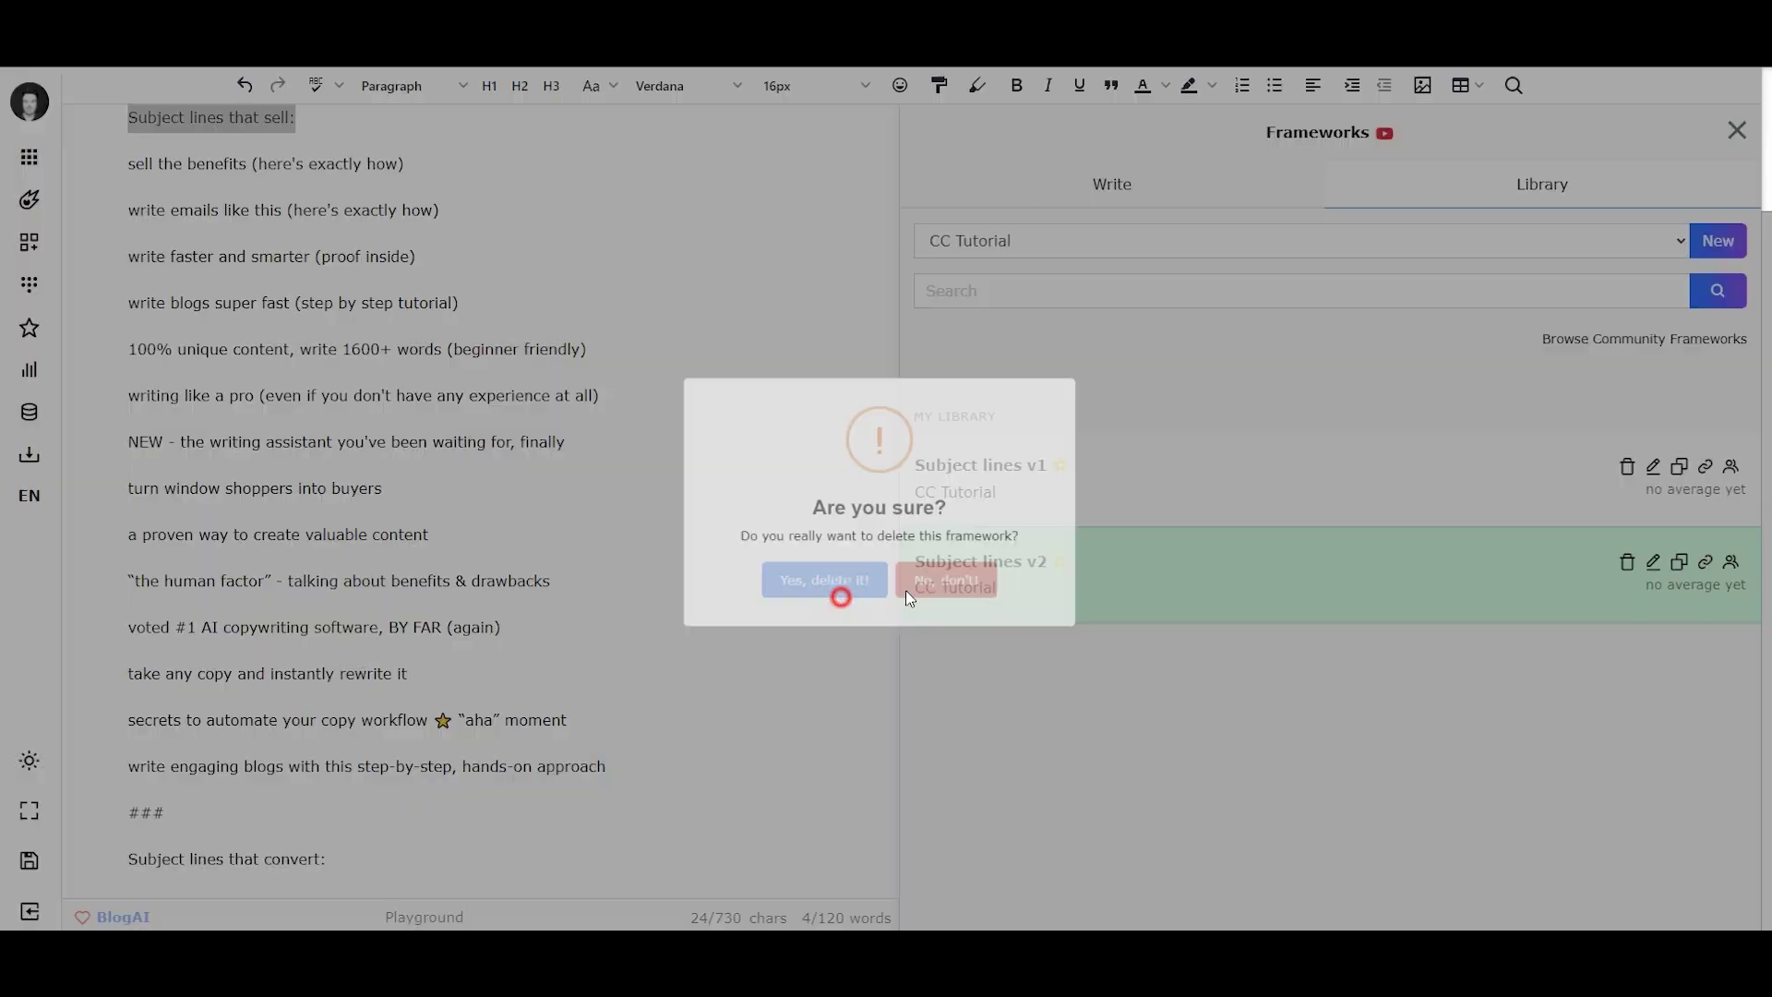
Rename Subject lines v2 to 'Subject lines', save it, and switch to the Workflows panel
{"action": "left_click", "coordinate": [1653, 466]}
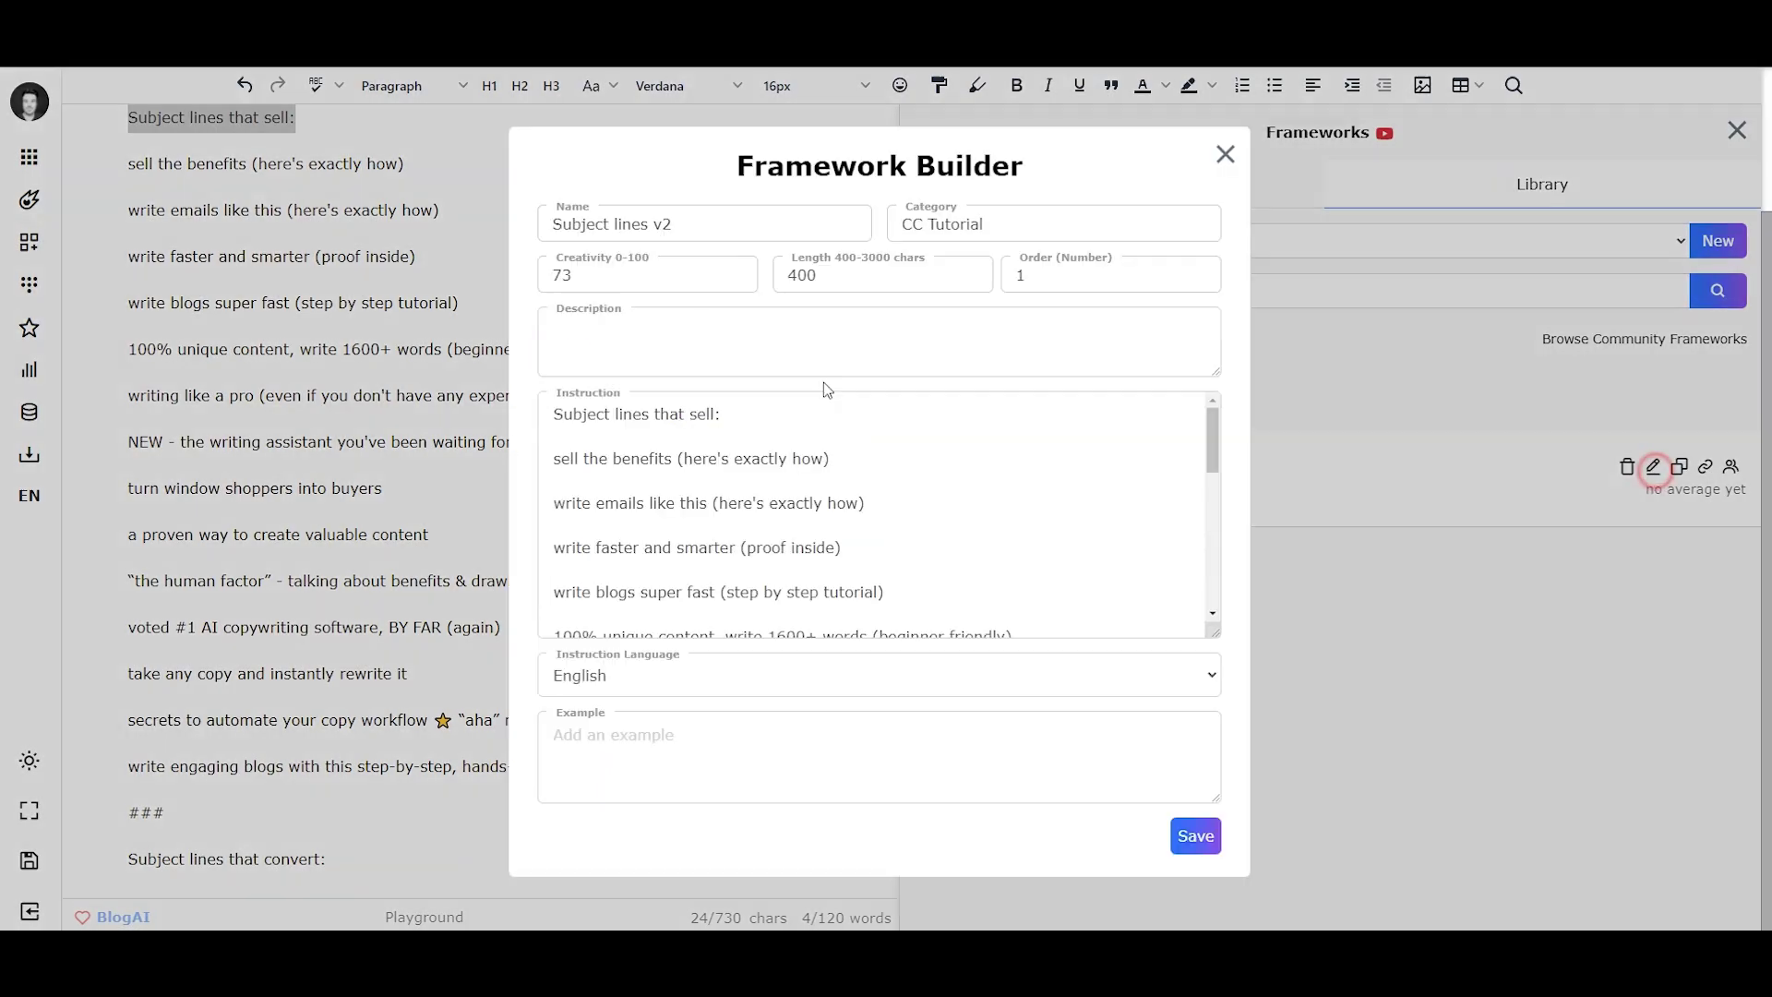
{"action": "left_click_drag", "start_coordinate": [650, 229], "coordinate": [732, 226]}
{"action": "key", "text": "BackSpace"}
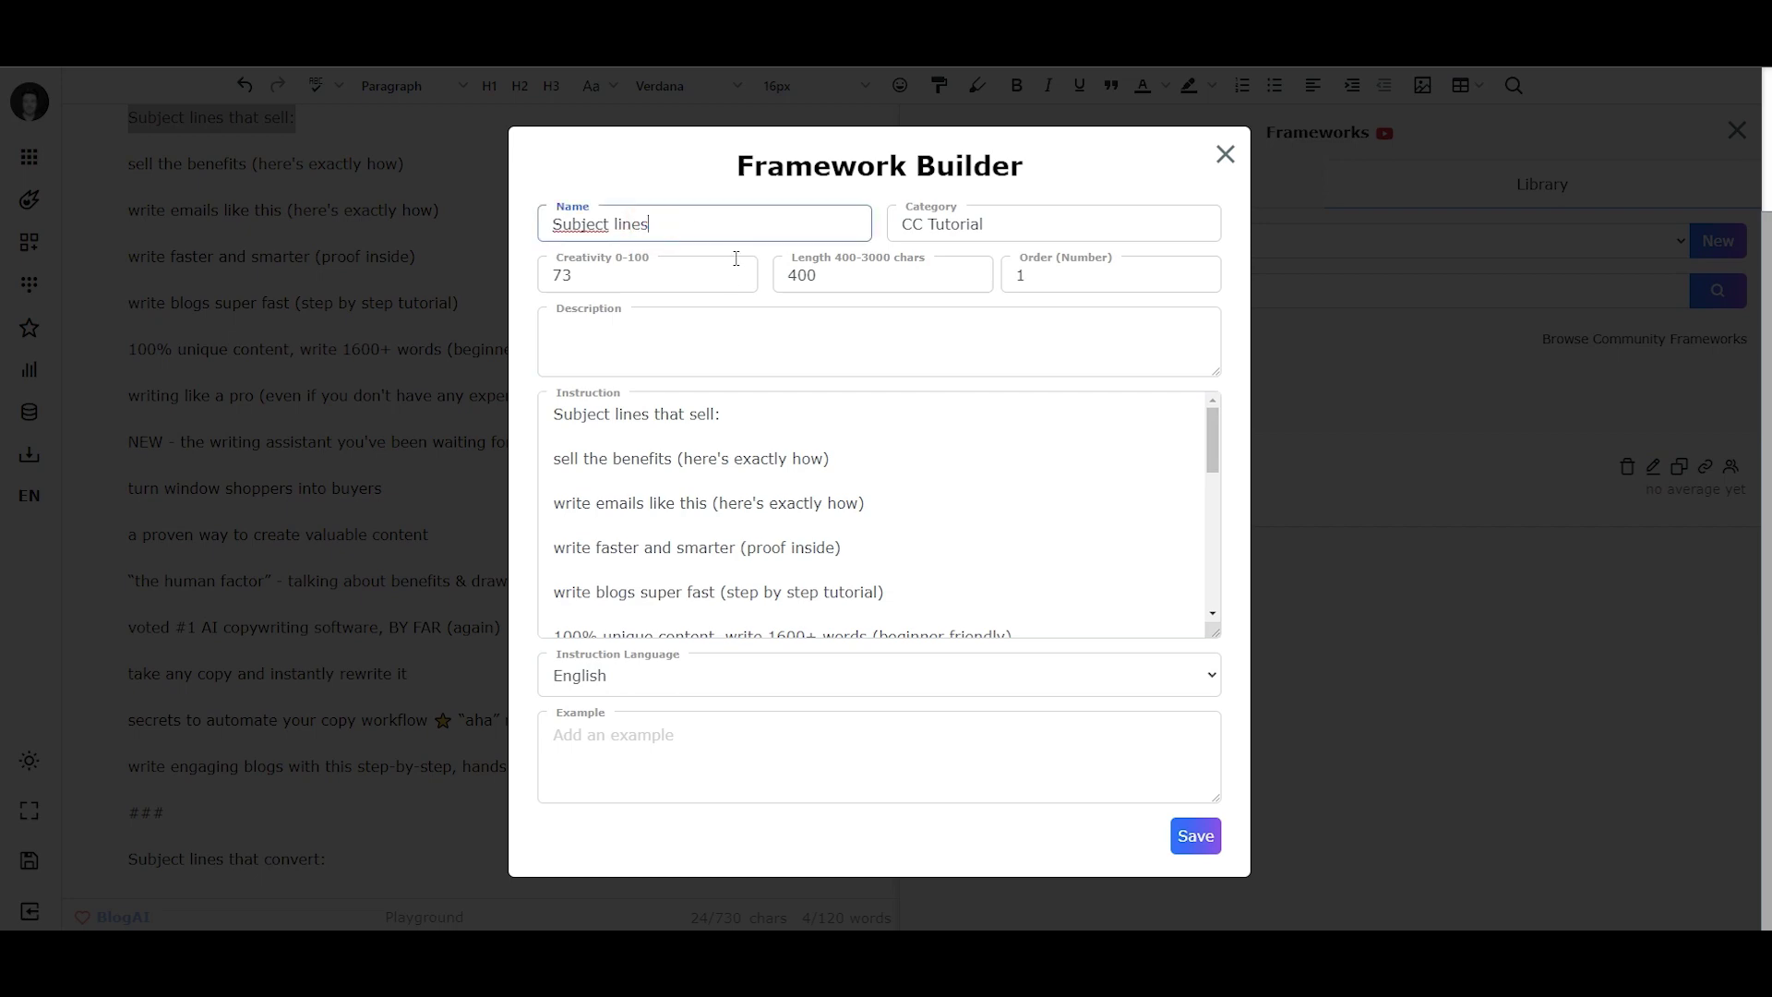
{"action": "left_click", "coordinate": [1200, 839]}
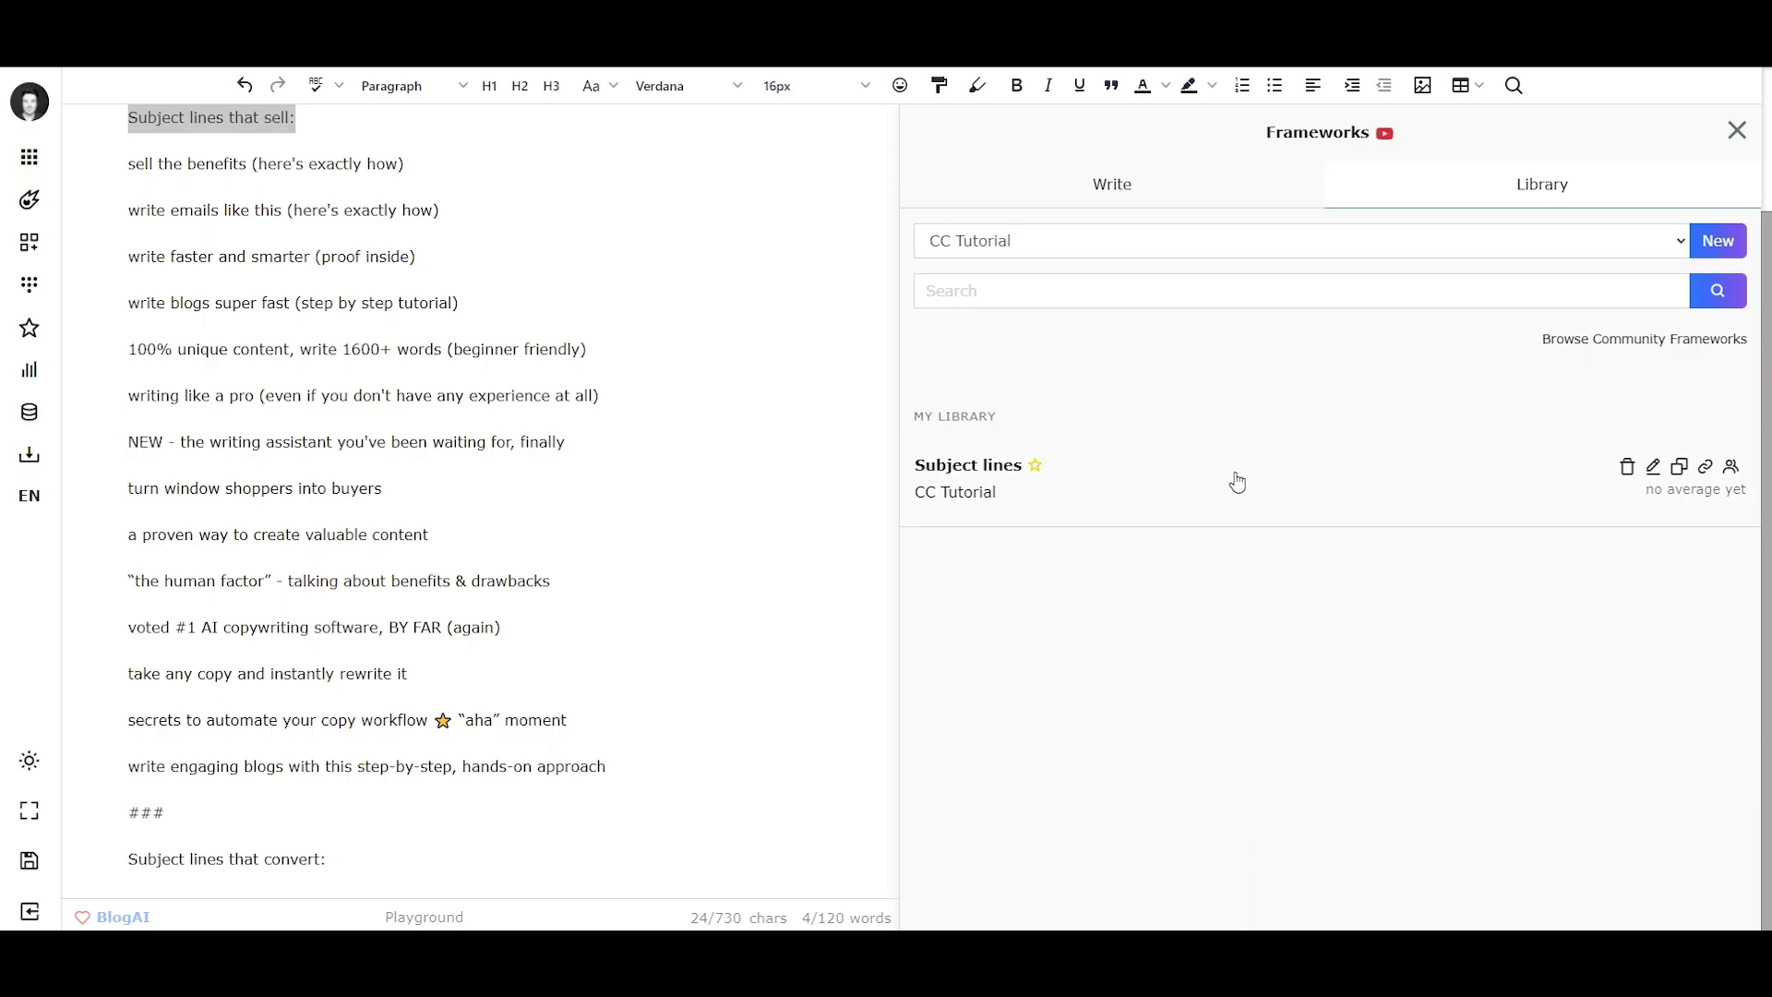
{"action": "left_click", "coordinate": [480, 213]}
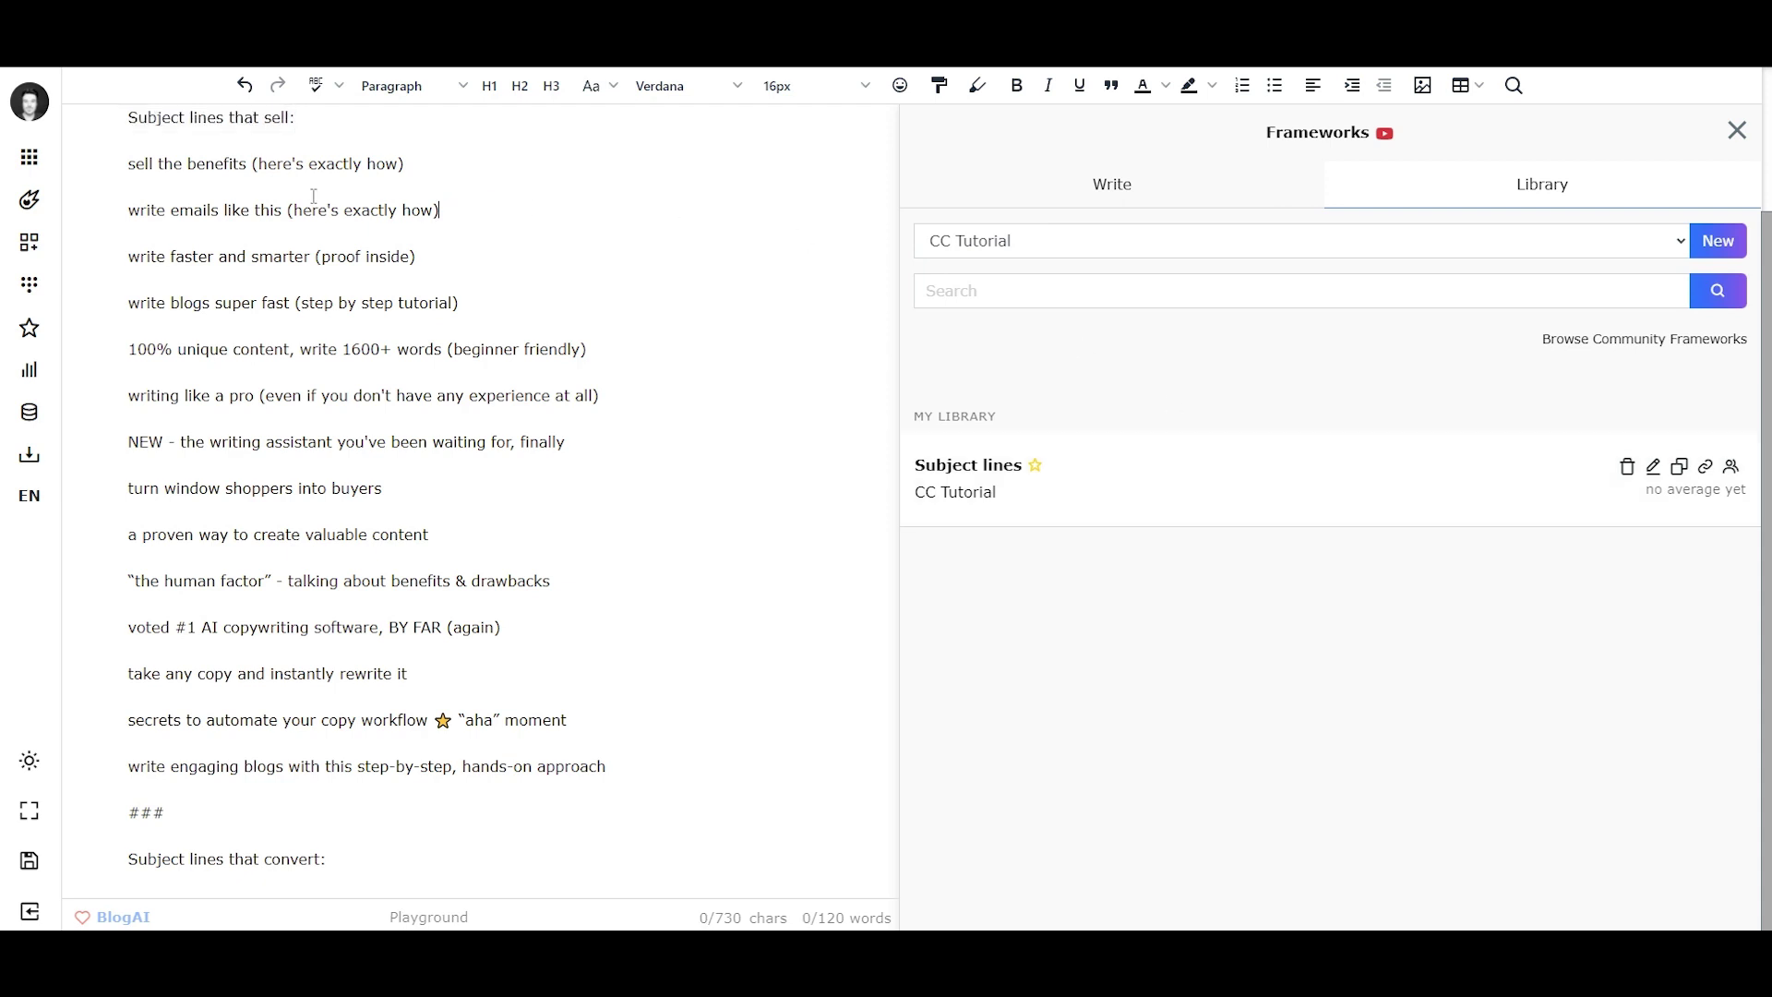
{"action": "left_click", "coordinate": [30, 284]}
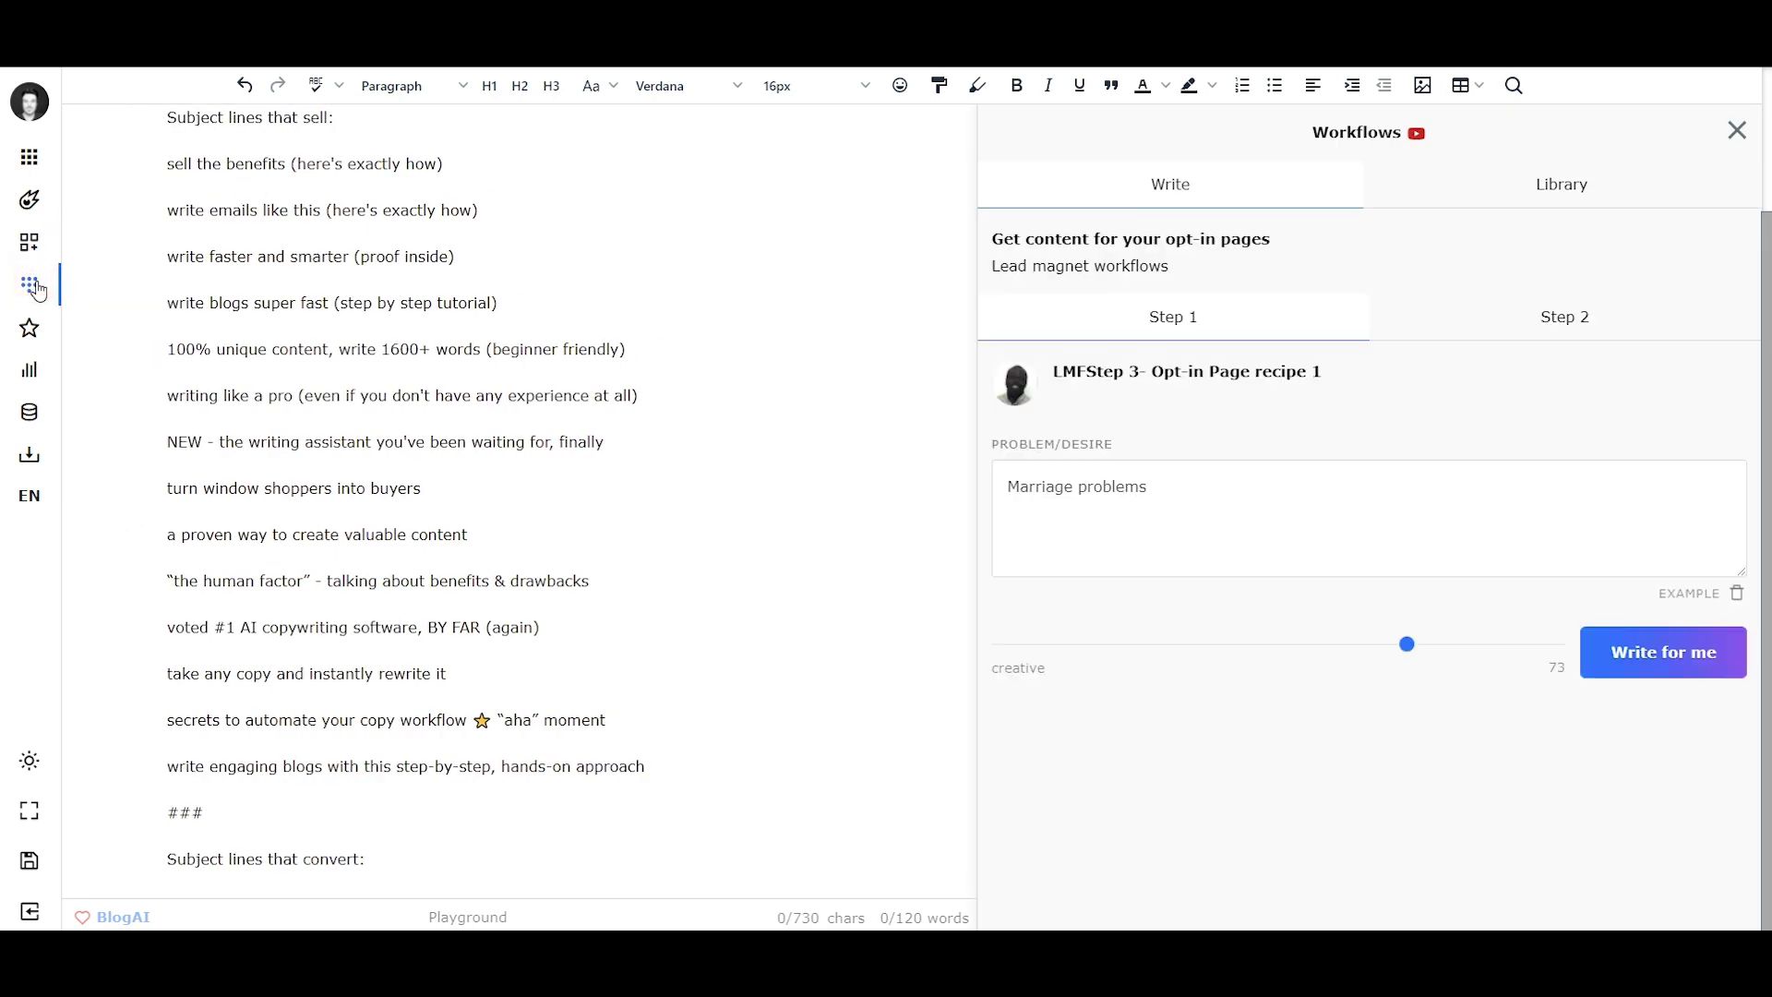
Start a new workflow and search the frameworks for 'subject'
{"action": "left_click", "coordinate": [1514, 189]}
{"action": "left_click", "coordinate": [1704, 244]}
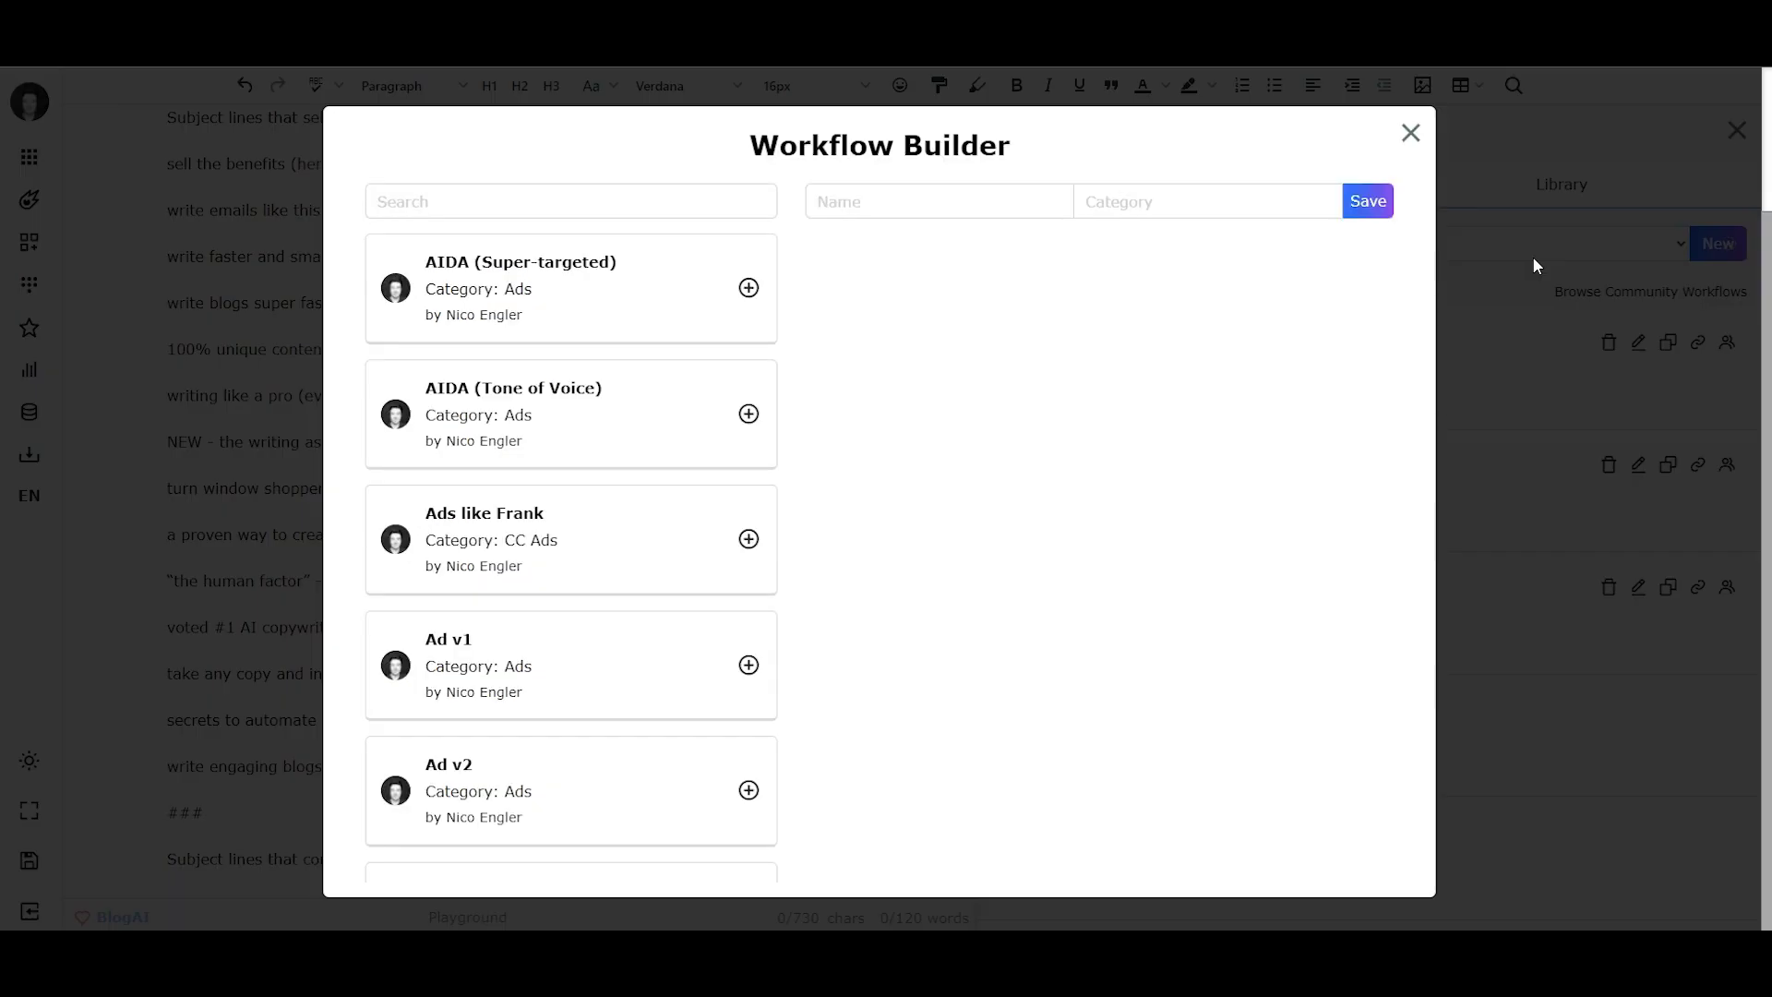
{"action": "left_click", "coordinate": [466, 191]}
{"action": "type", "text": "subject line"}
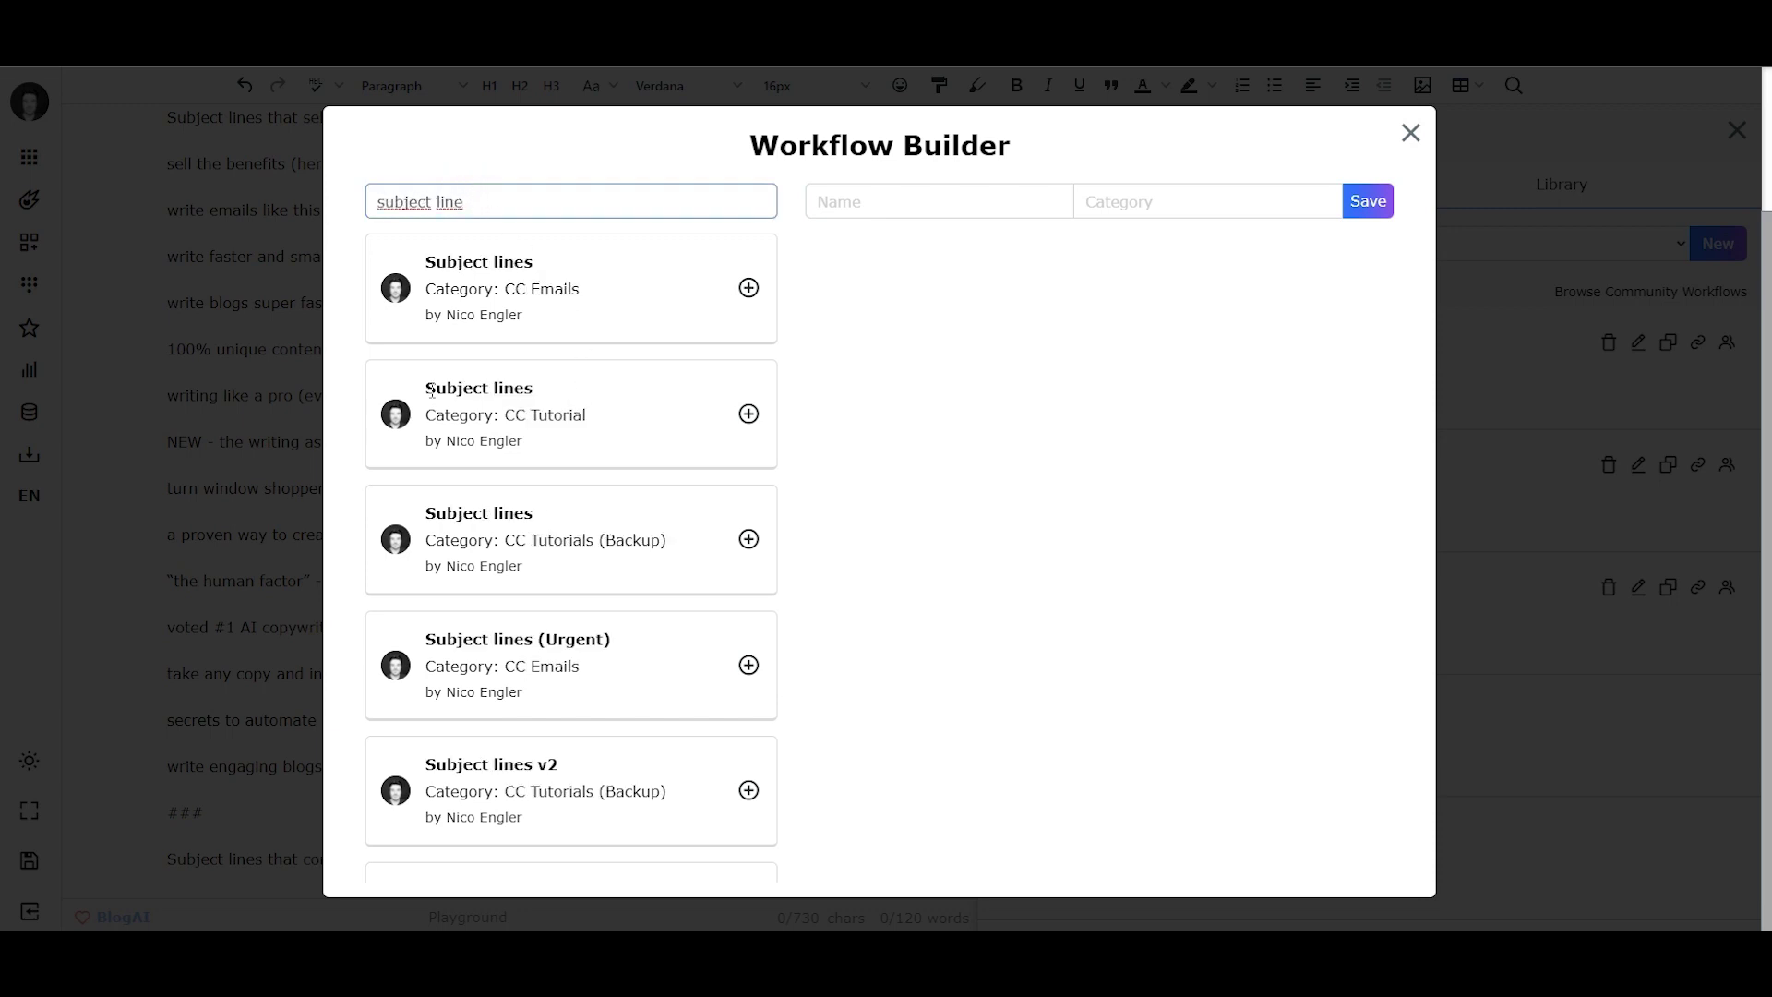
Add the CC Tutorial Subject lines framework as the workflow's first step
{"action": "left_click_drag", "start_coordinate": [435, 388], "coordinate": [529, 391]}
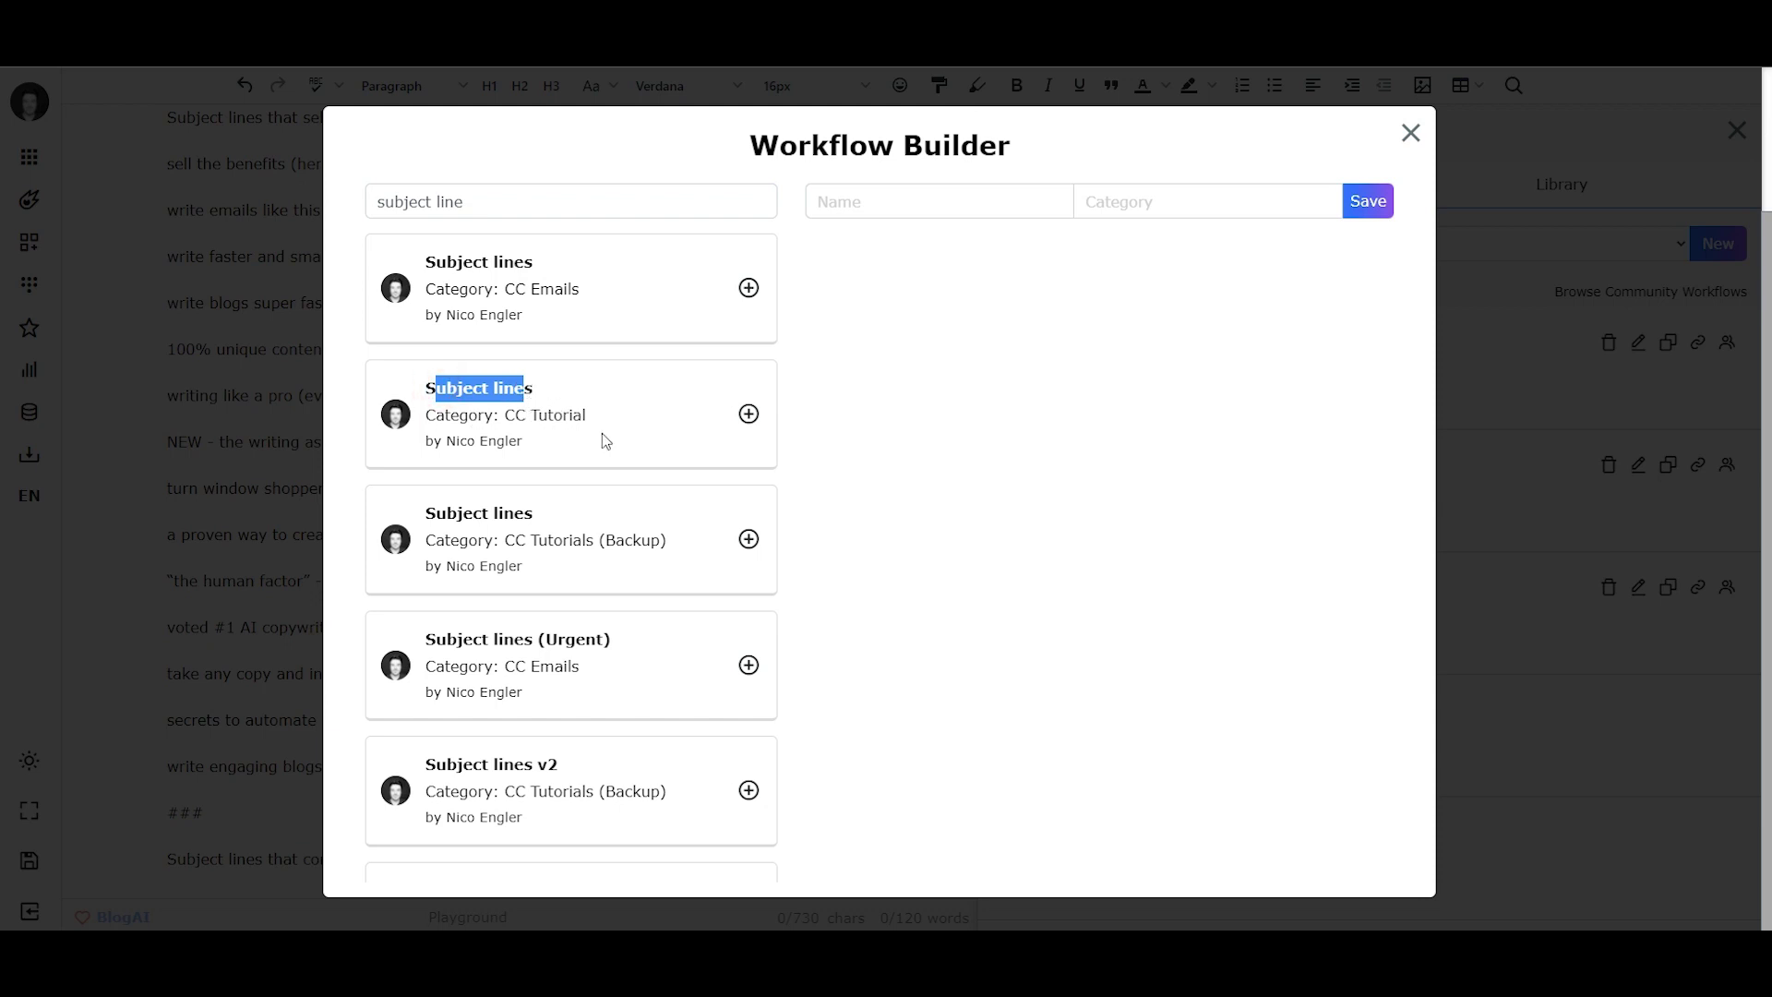
{"action": "scroll", "coordinate": [579, 623], "scroll_direction": "down", "scroll_amount": 3}
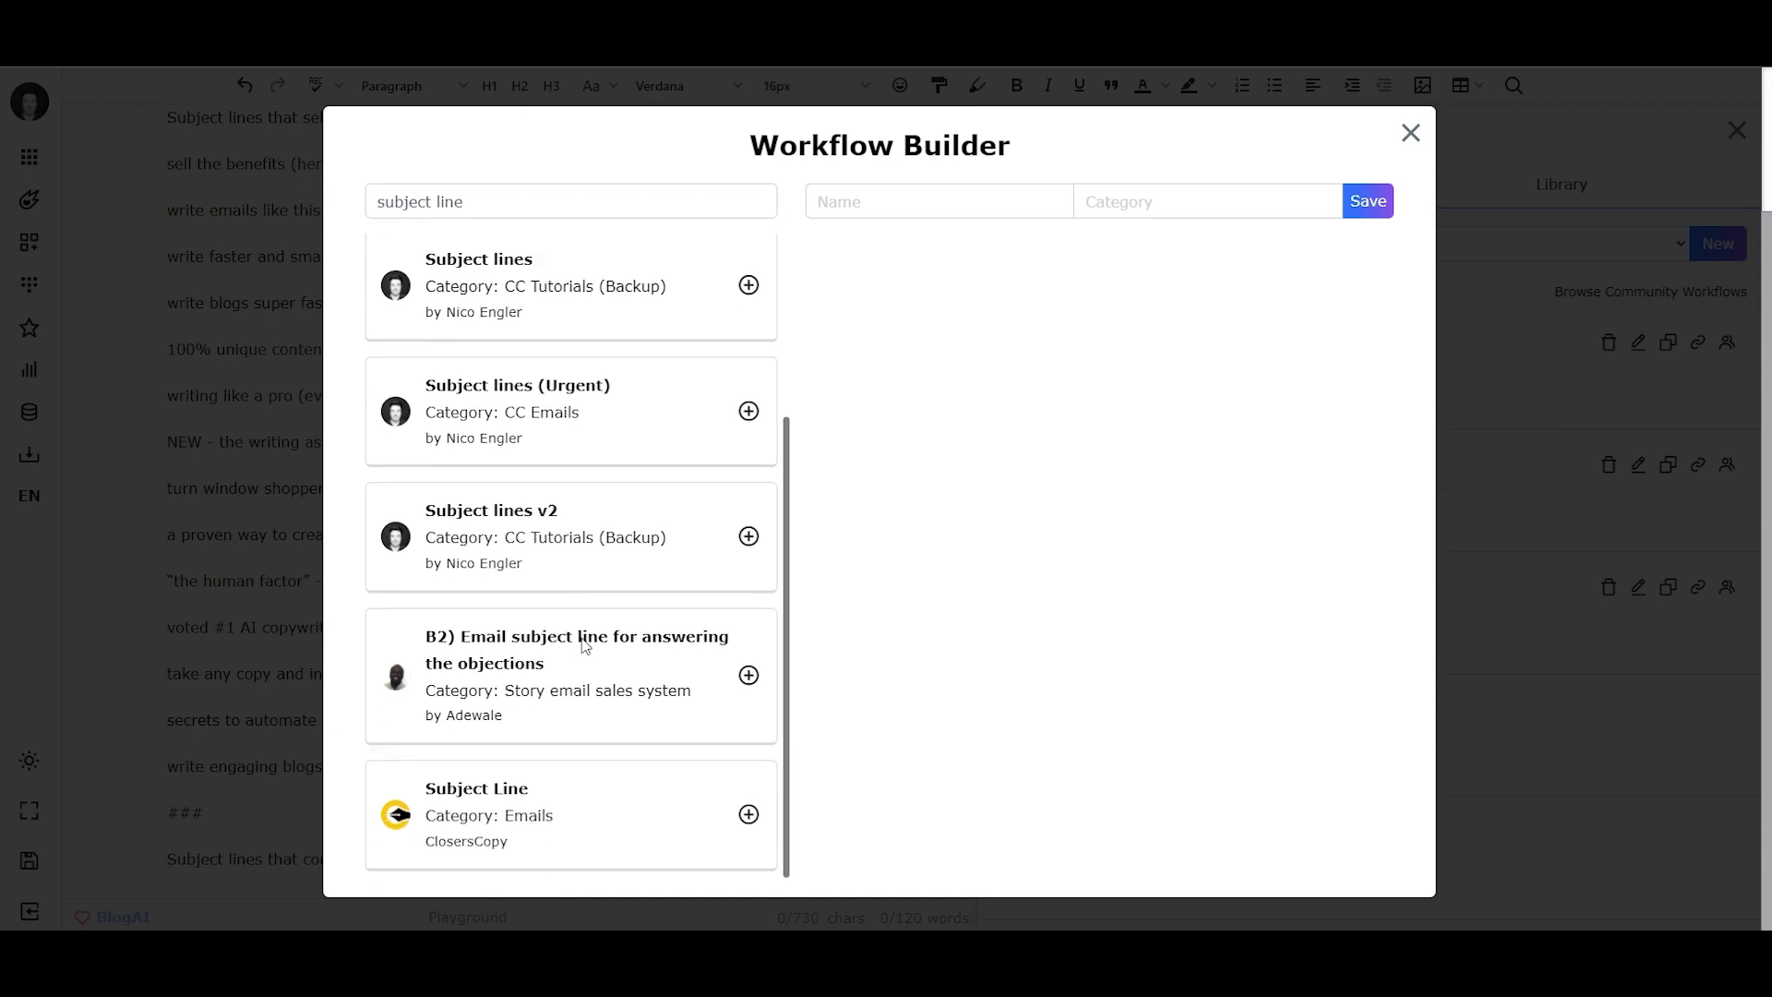
{"action": "scroll", "coordinate": [582, 637], "scroll_direction": "up", "scroll_amount": 3}
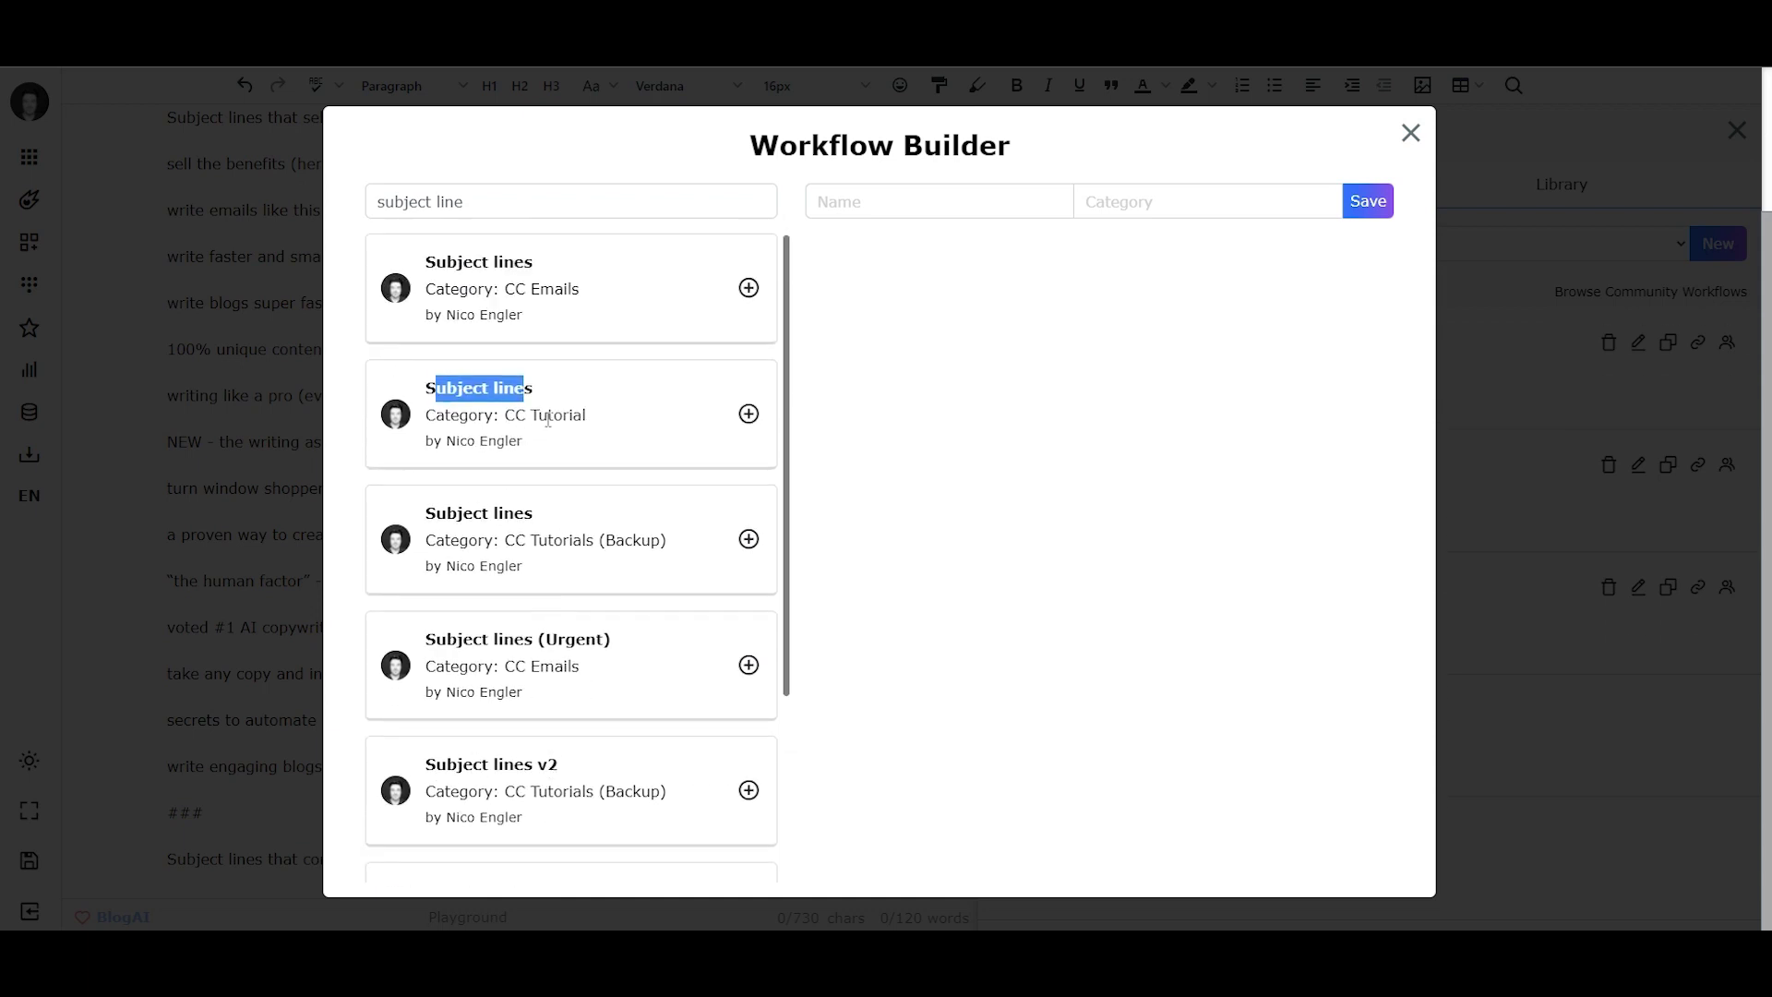
{"action": "left_click", "coordinate": [750, 417]}
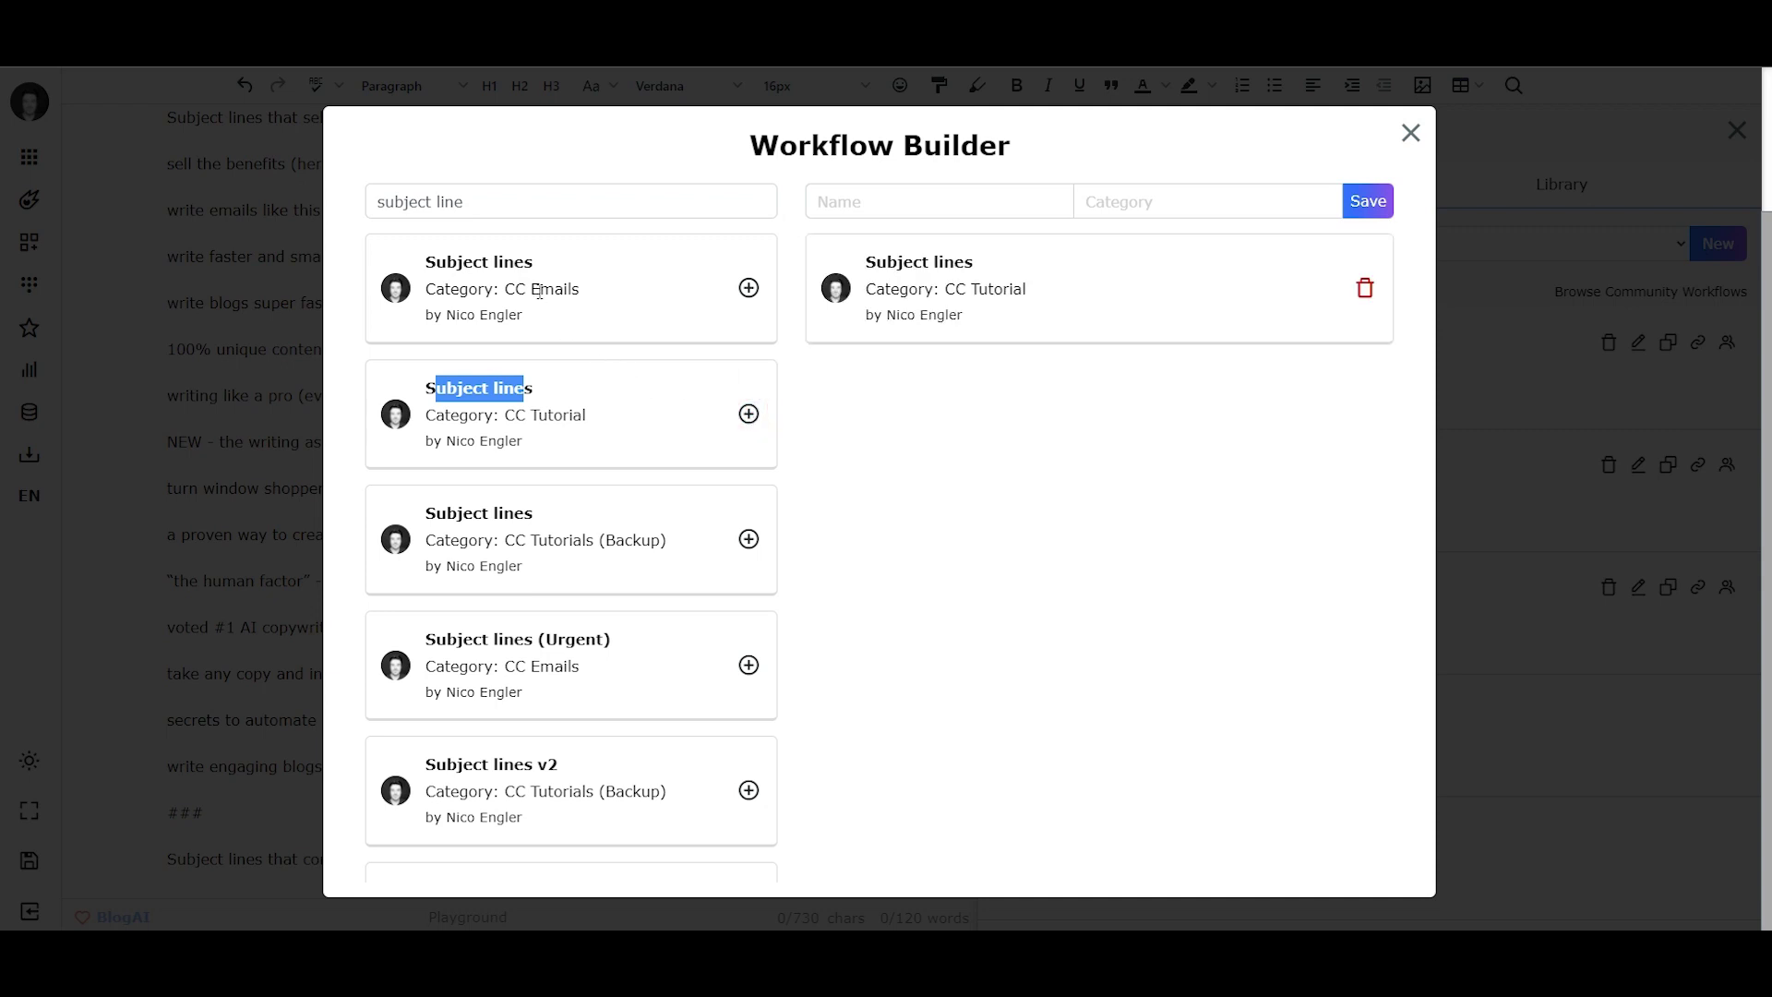
{"action": "scroll", "coordinate": [550, 351], "scroll_direction": "down", "scroll_amount": 2}
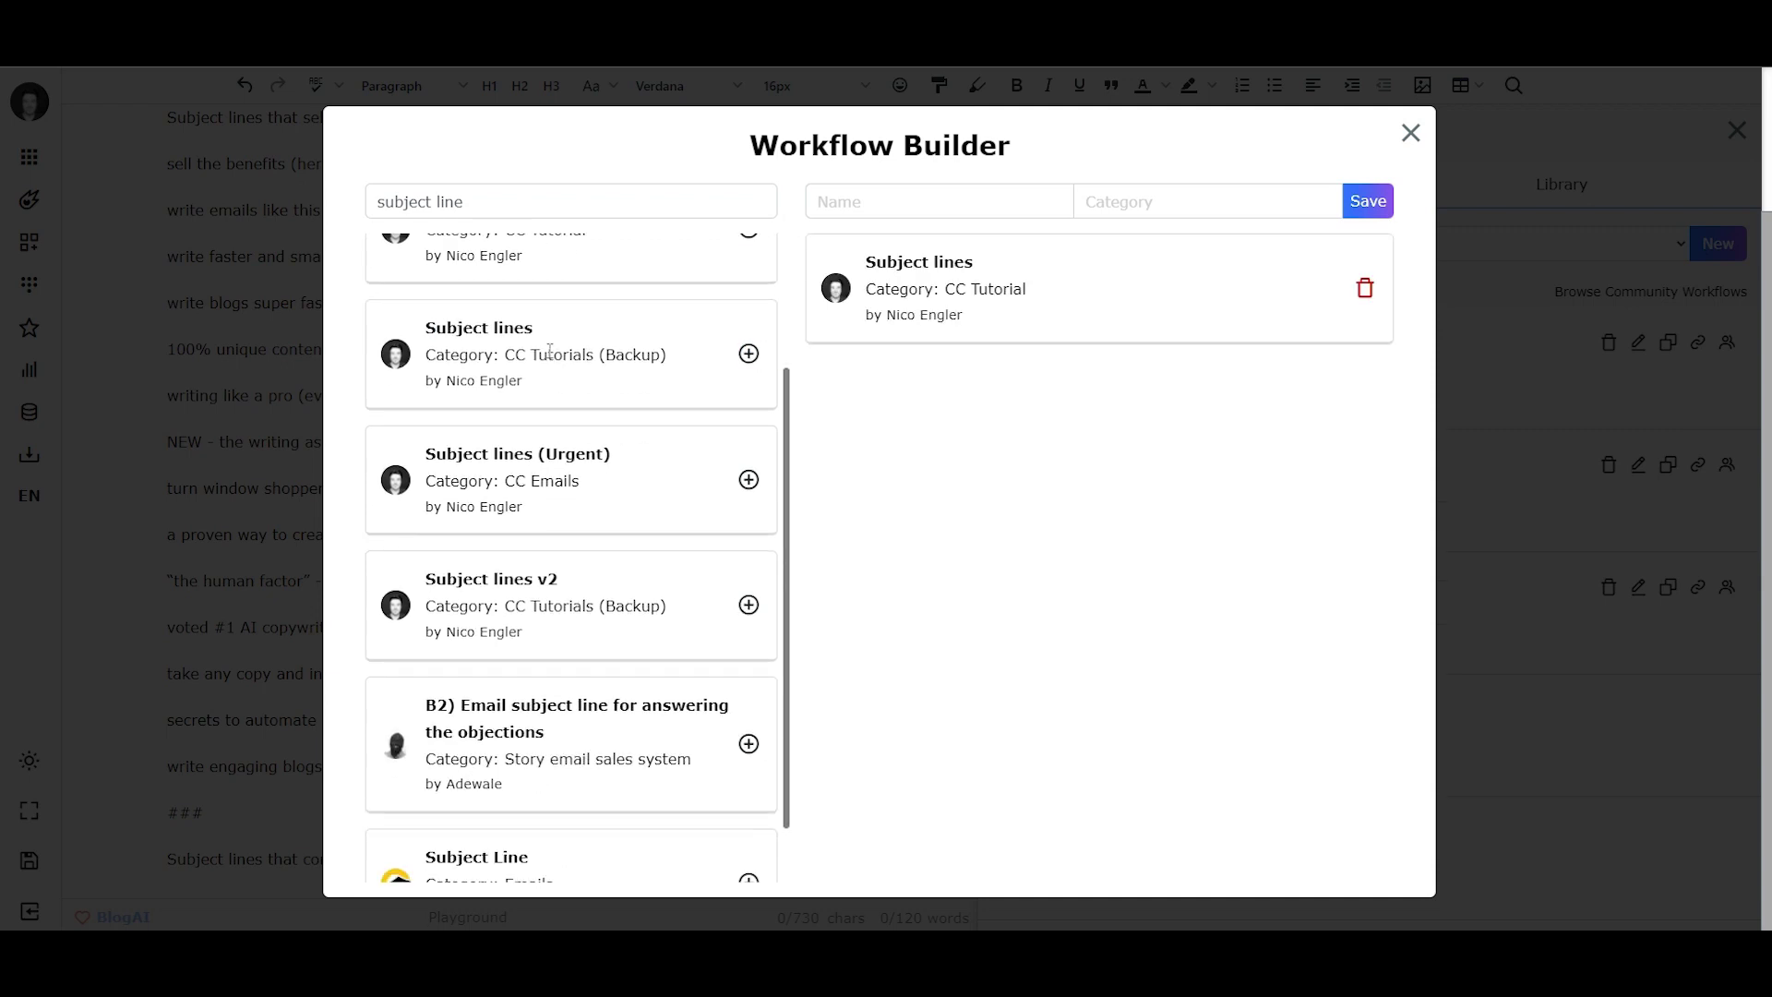
{"action": "scroll", "coordinate": [550, 351], "scroll_direction": "up", "scroll_amount": 2}
{"action": "triple_click", "coordinate": [467, 202]}
Add Emails like Frank 1 as the second step and type a workflow name
{"action": "type", "text": "email"}
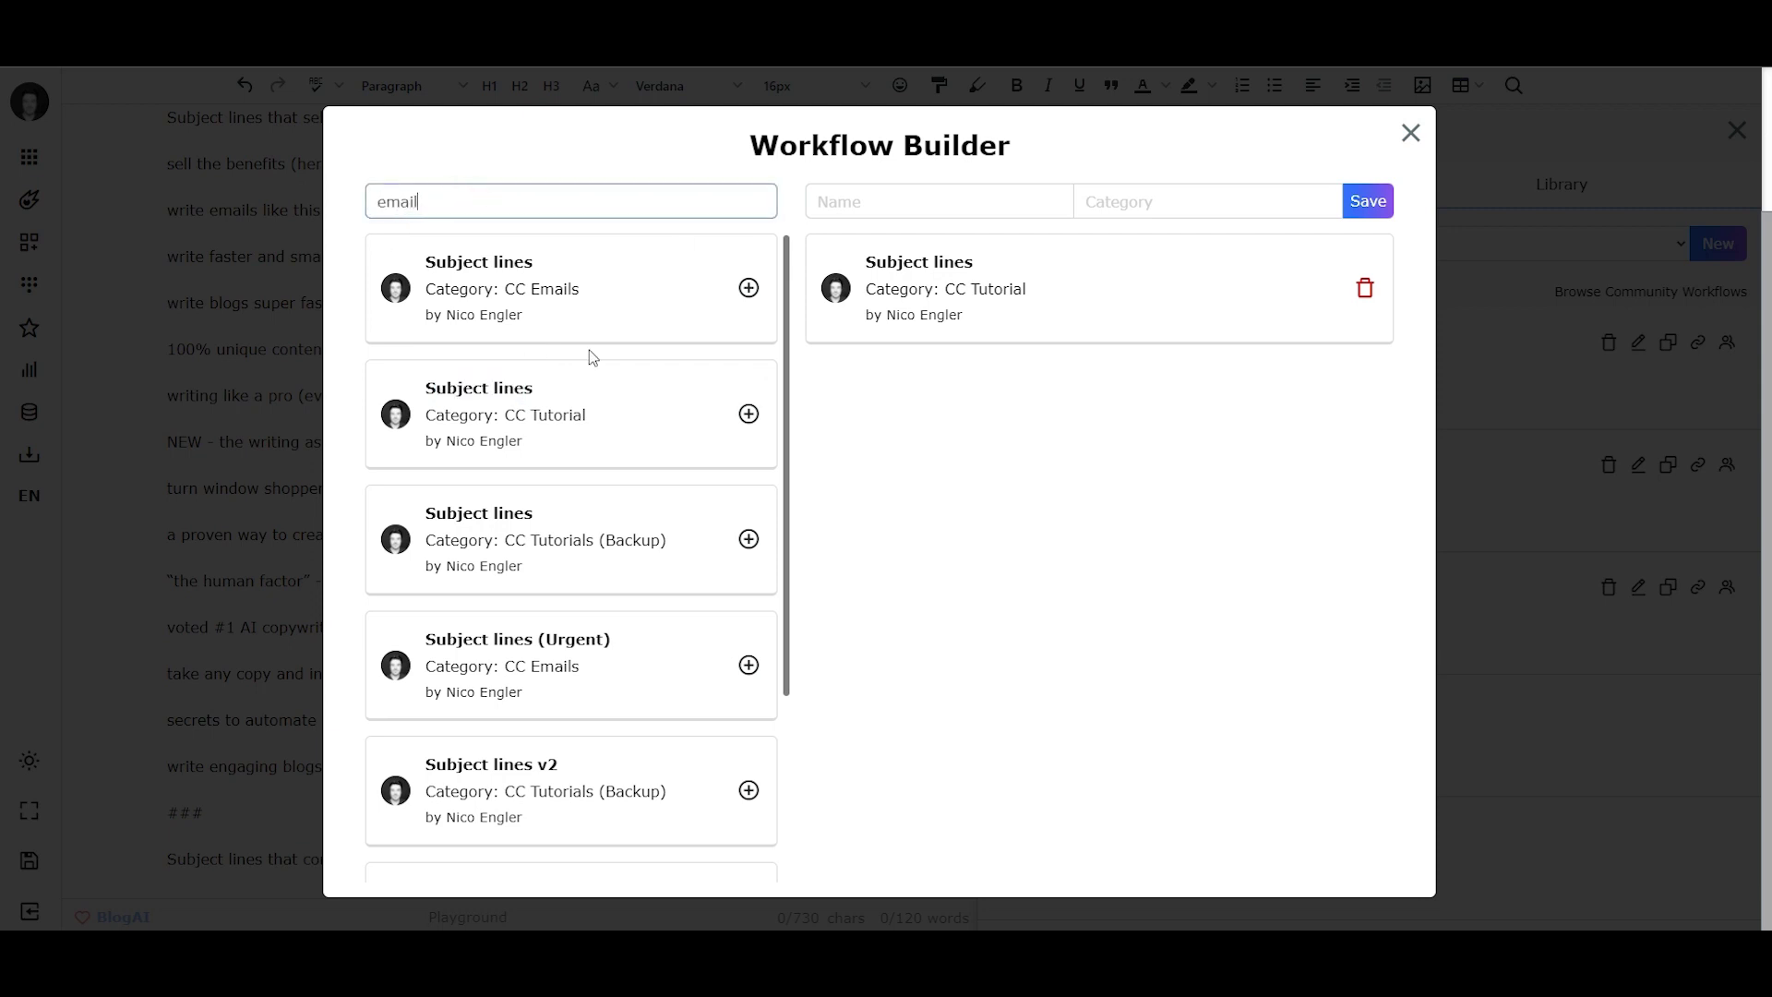
{"action": "type", "text": "s like frank"}
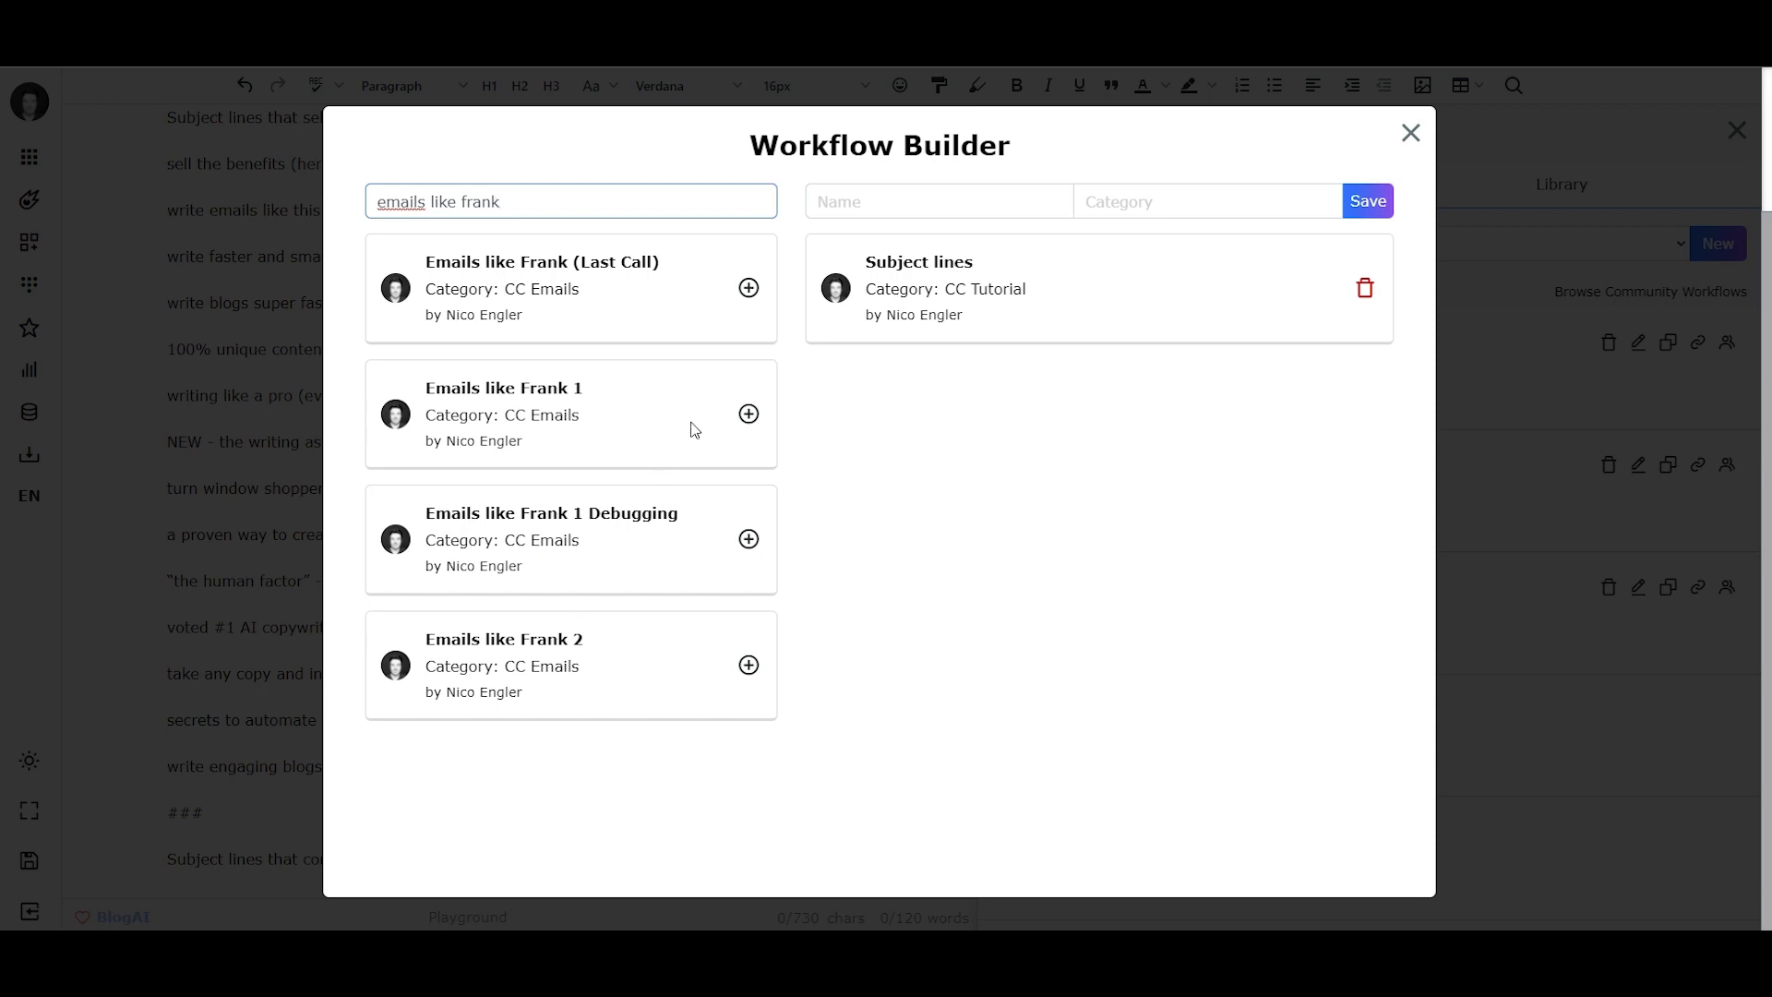
{"action": "left_click", "coordinate": [748, 414]}
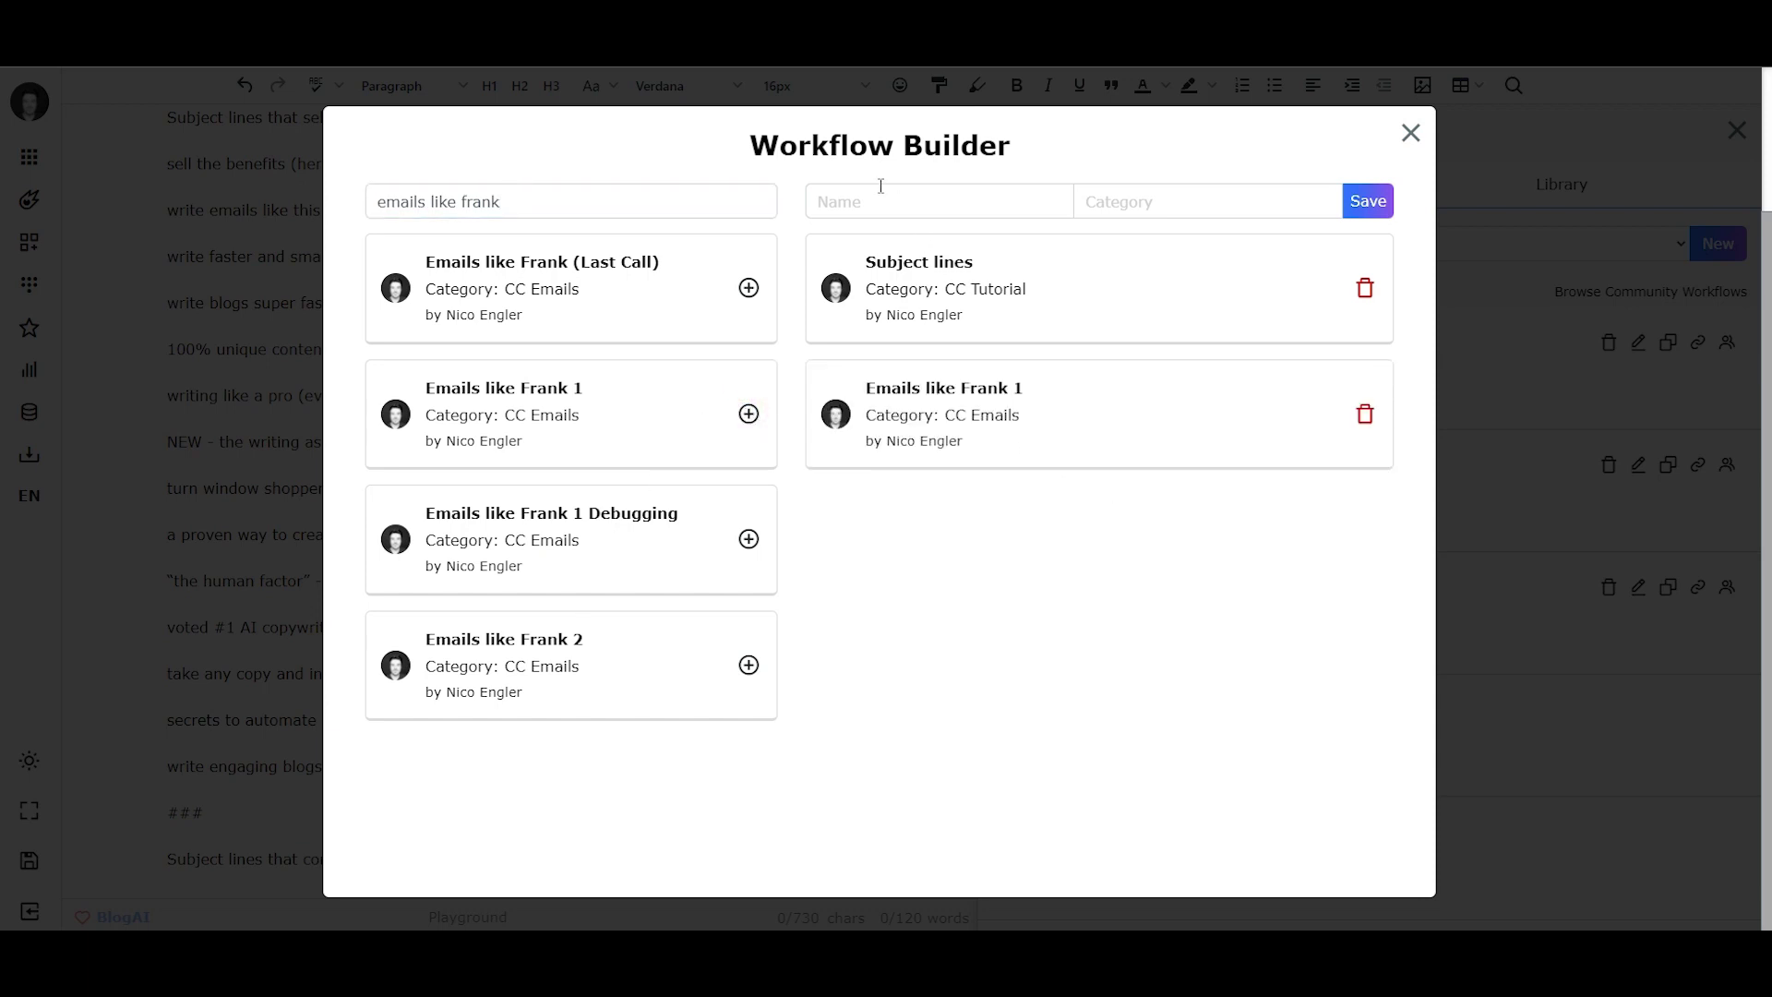
{"action": "left_click", "coordinate": [855, 201]}
{"action": "type", "text": "perf"}
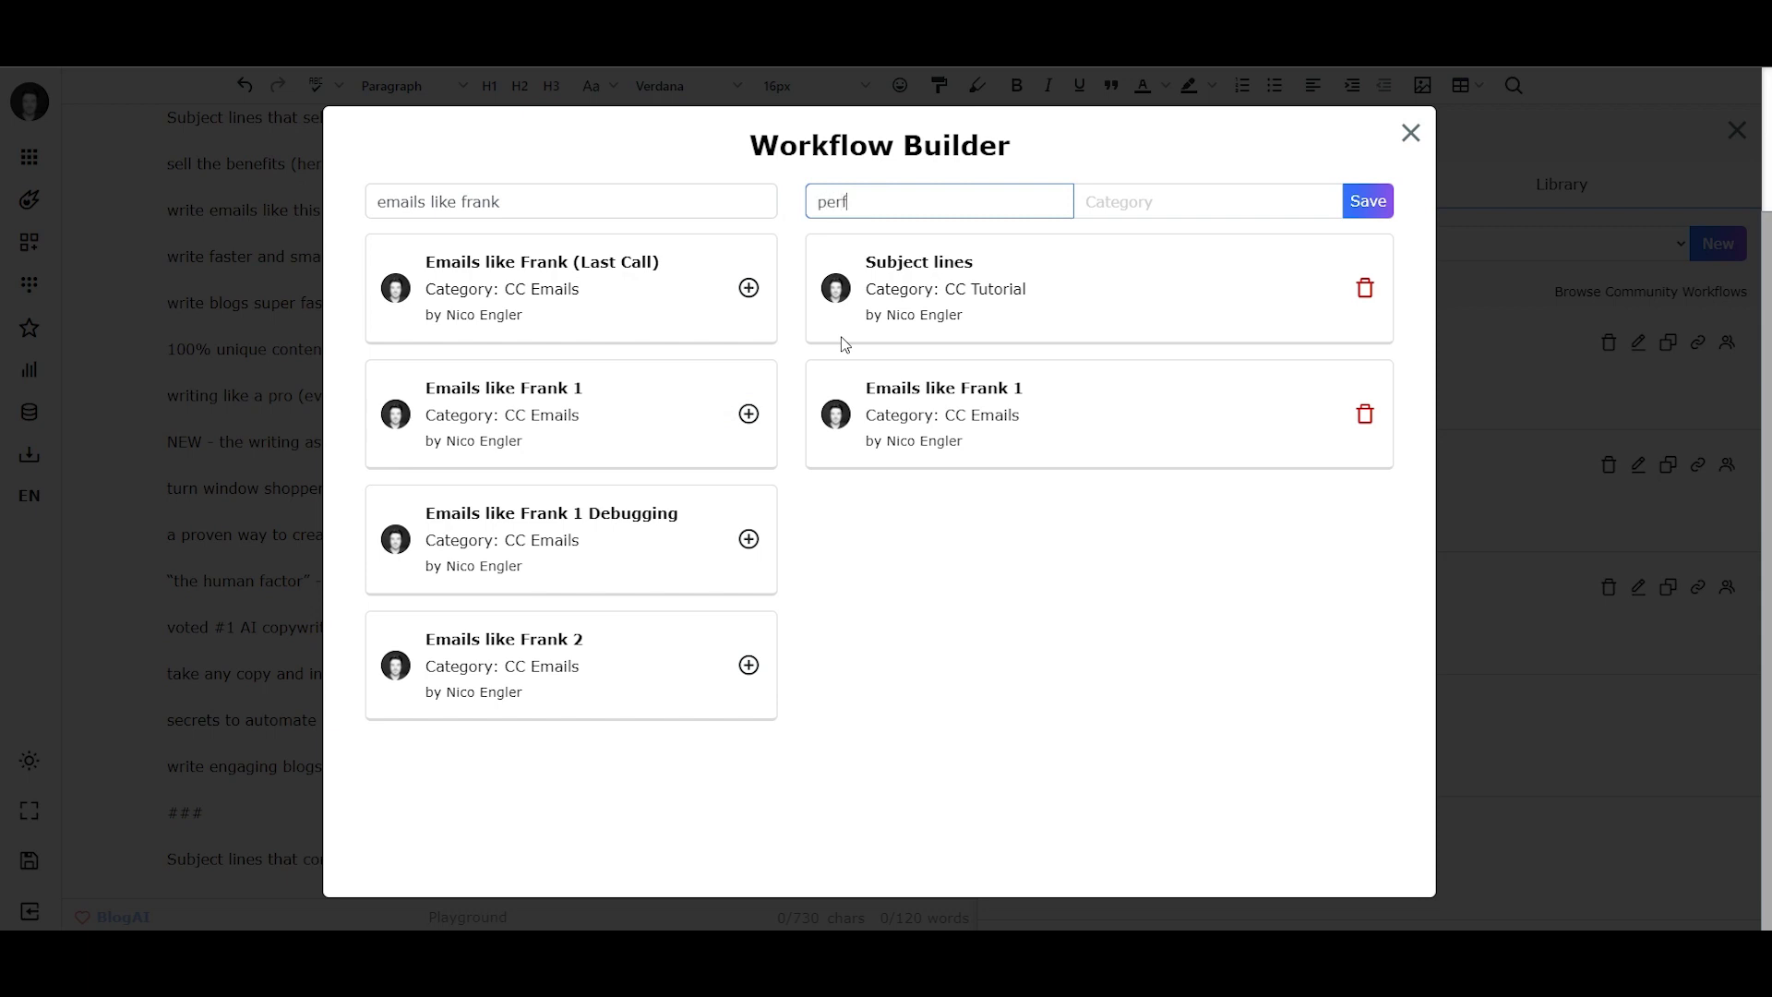
{"action": "type", "text": "ect email workflow"}
{"action": "key", "text": "Tab"}
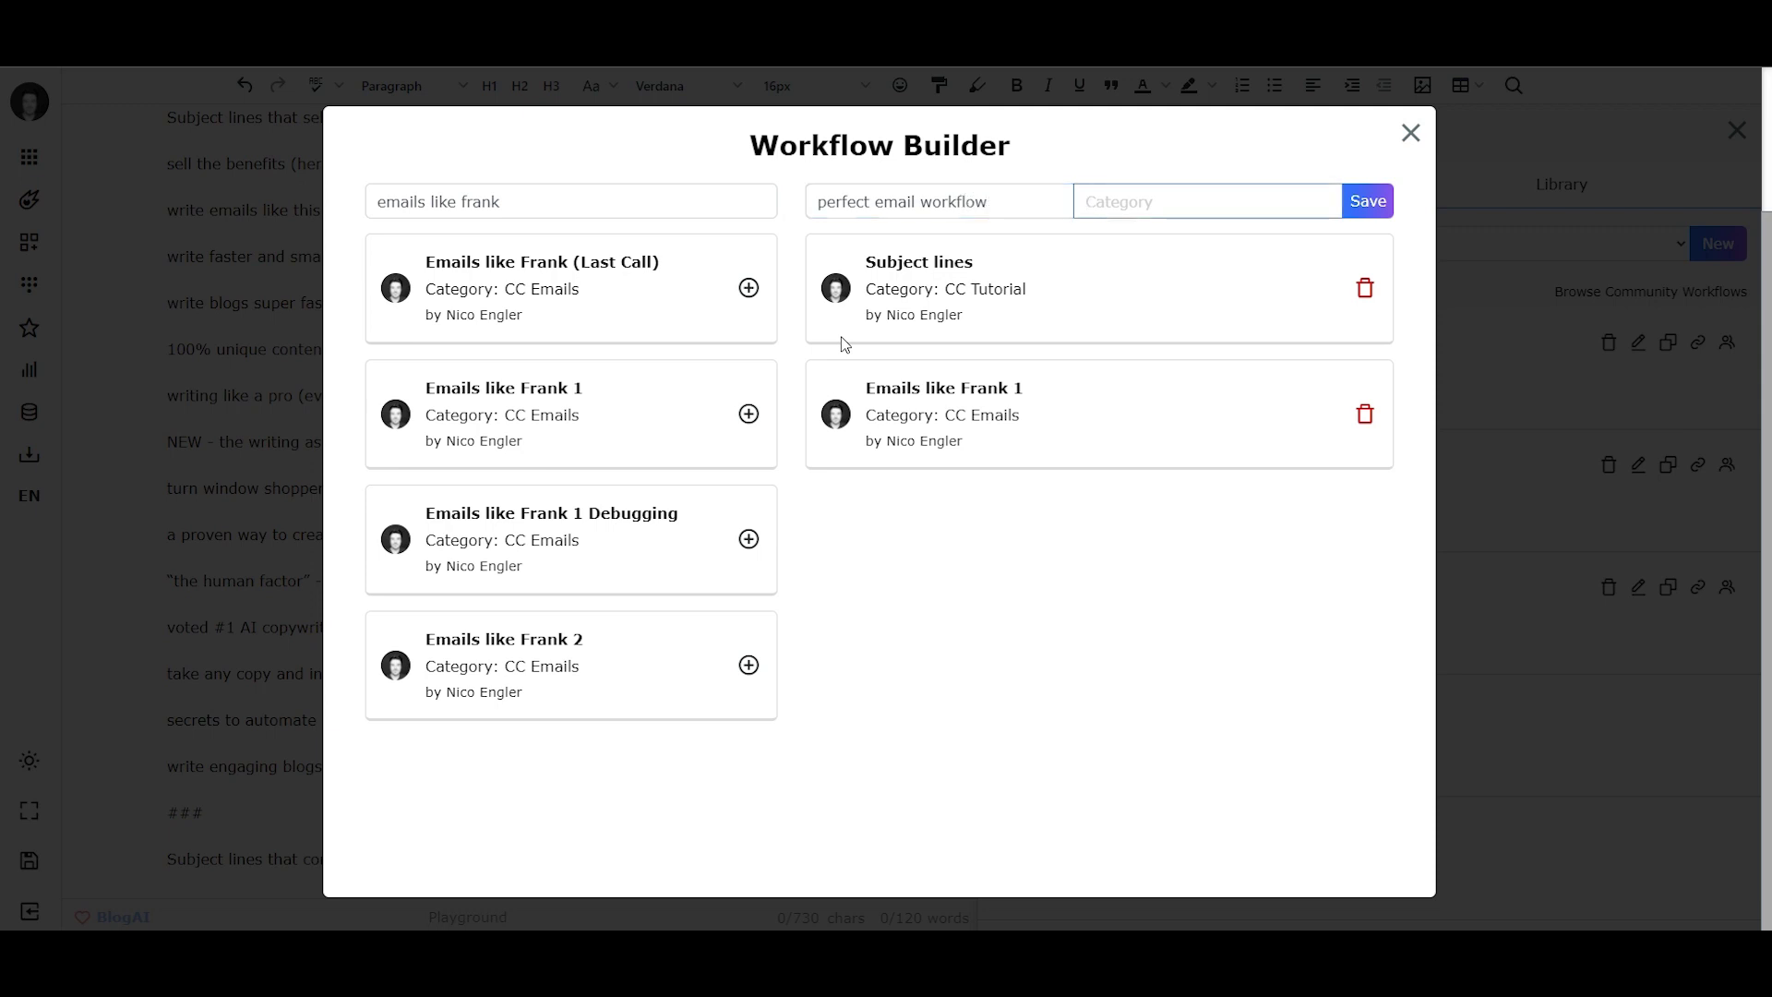
Change the name to 'Sales email workflow' and set the category to 'Emails'
{"action": "double_click", "coordinate": [835, 201]}
{"action": "type", "text": "Sale"}
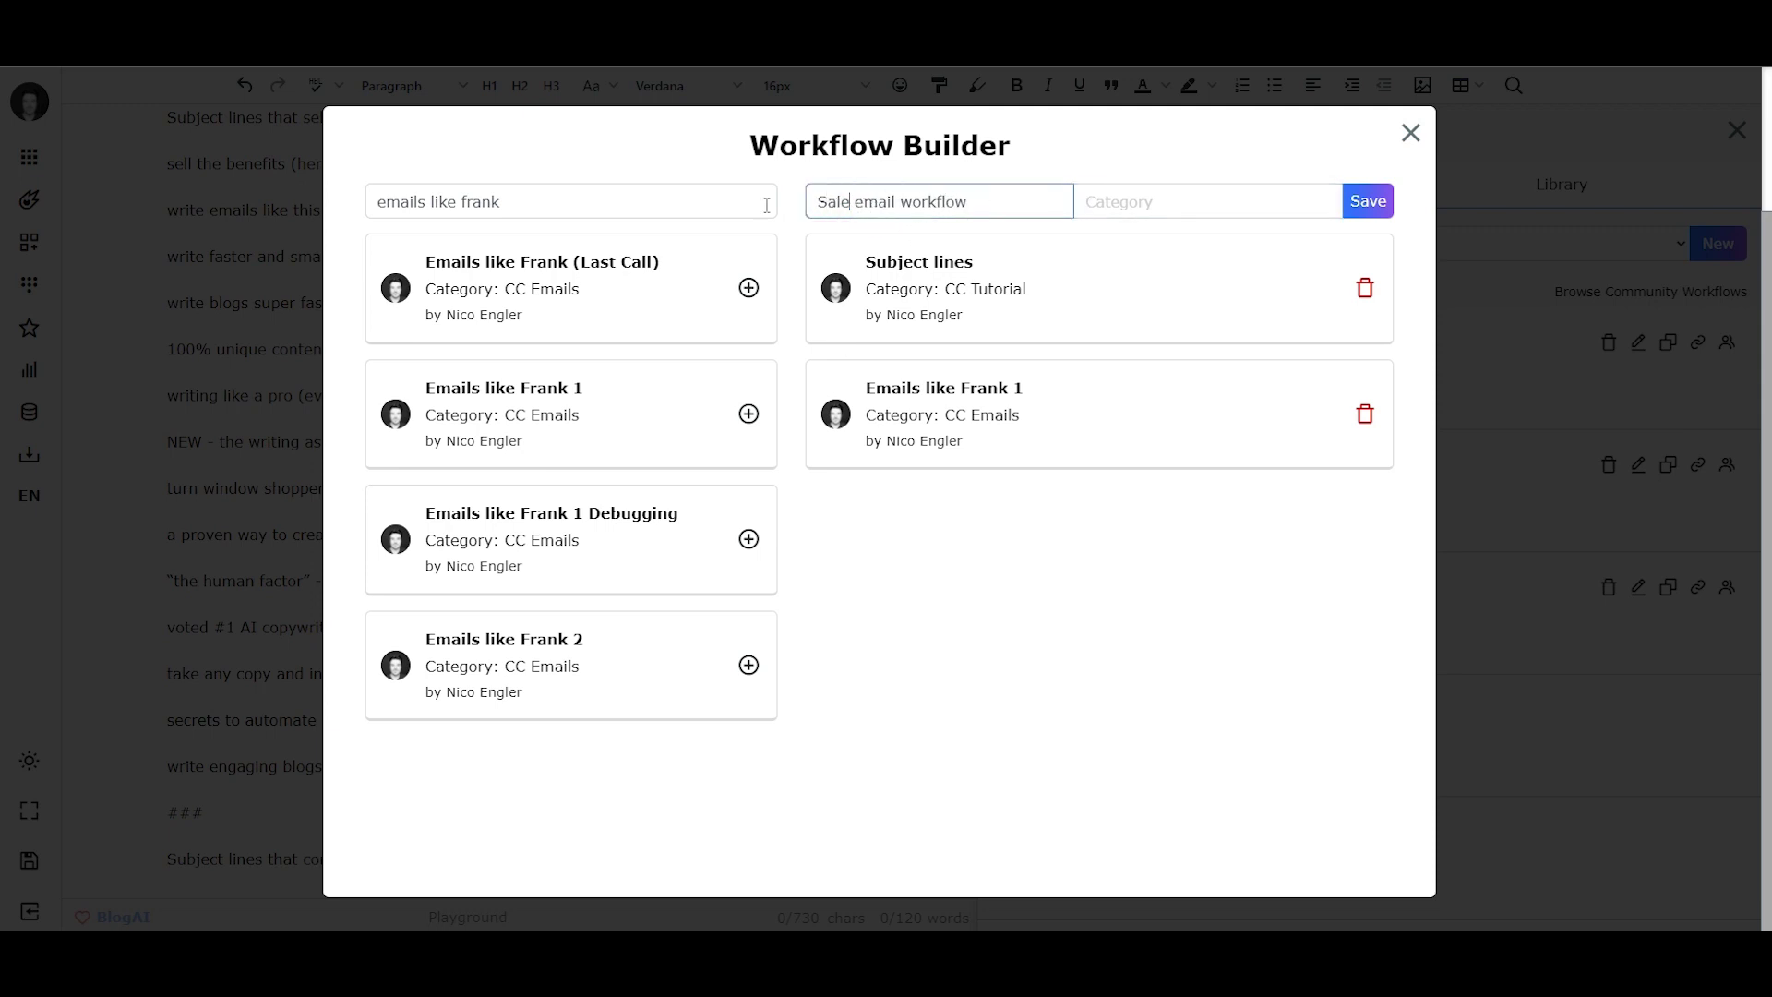
{"action": "type", "text": "s"}
{"action": "left_click", "coordinate": [1132, 194]}
{"action": "type", "text": "Emai"}
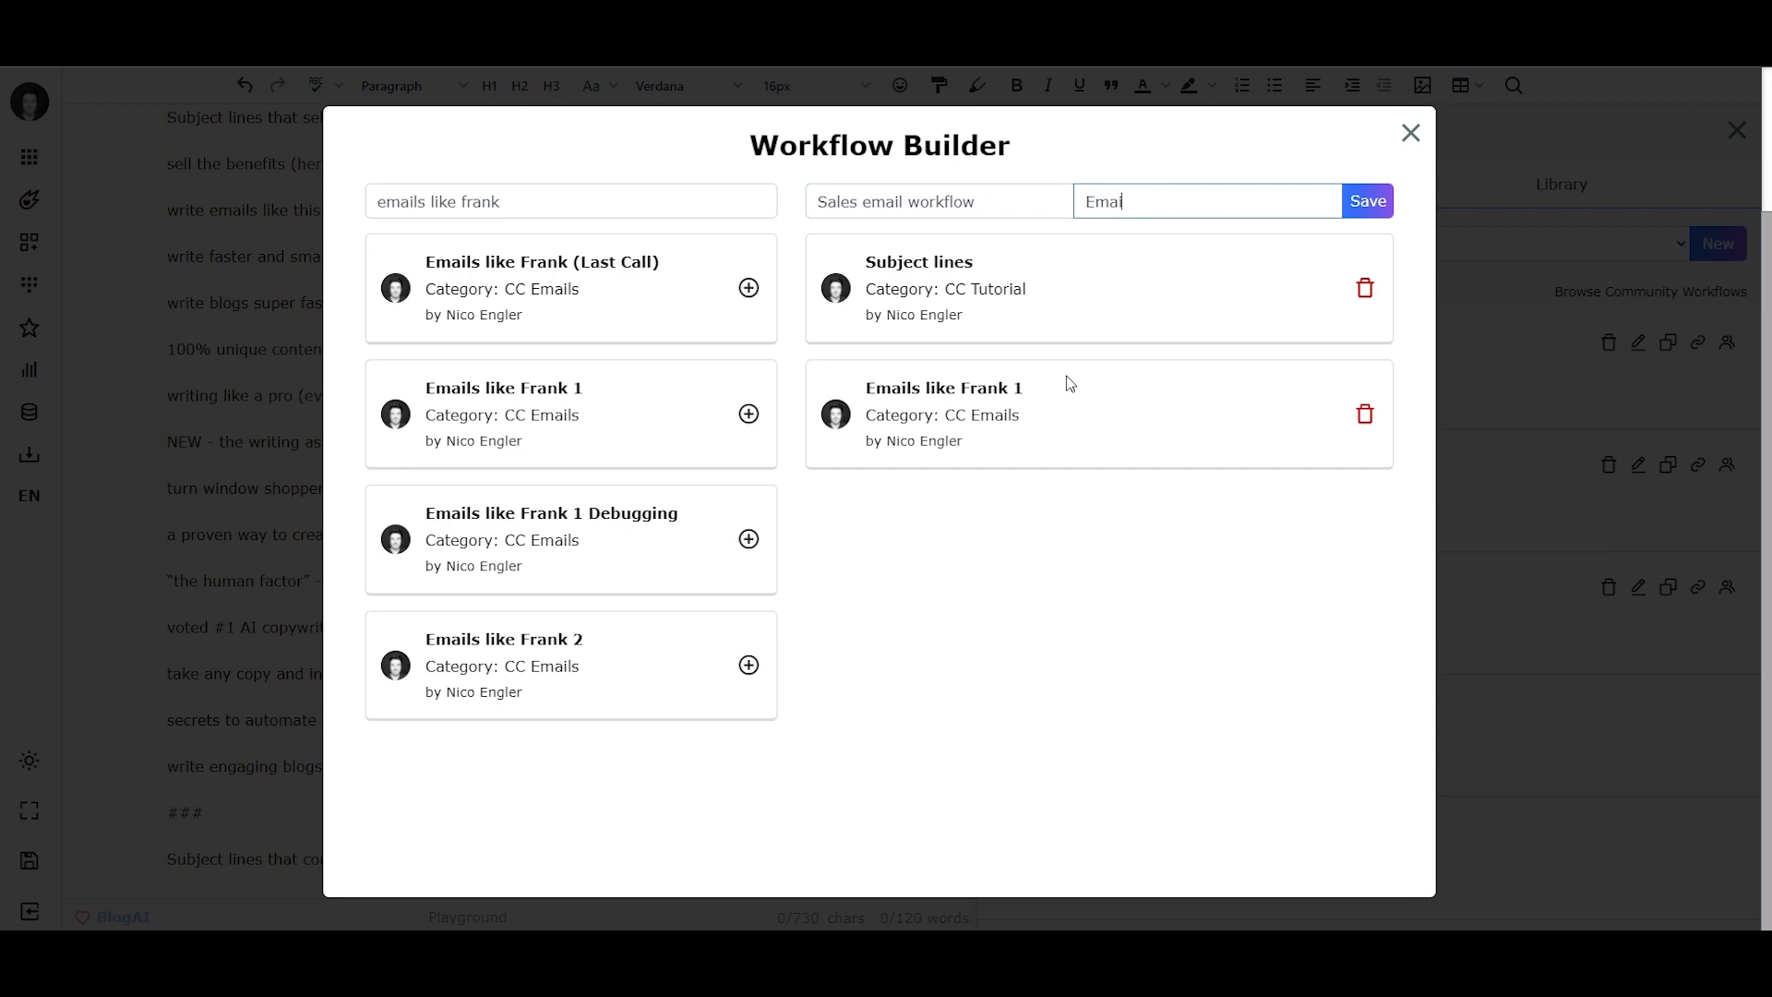
{"action": "type", "text": "ls"}
Save the Sales email workflow and open it for writing on its Step 2 inputs
{"action": "left_click", "coordinate": [1366, 202]}
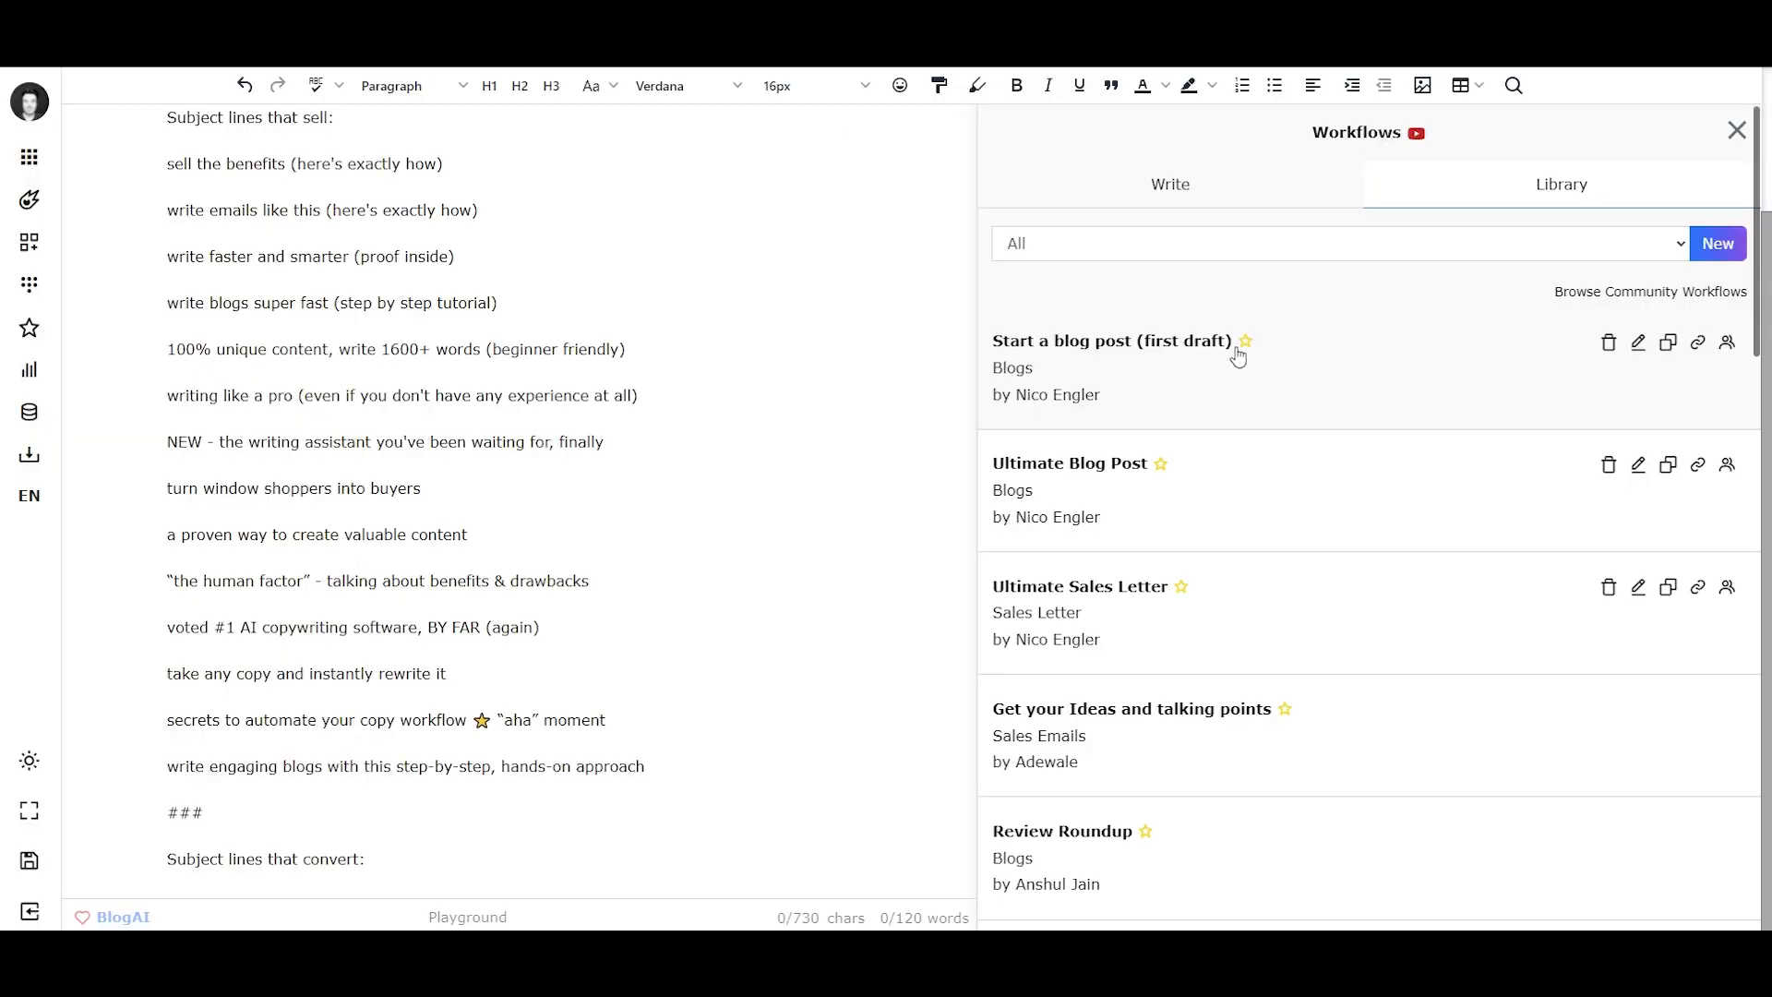
{"action": "left_click", "coordinate": [1324, 370]}
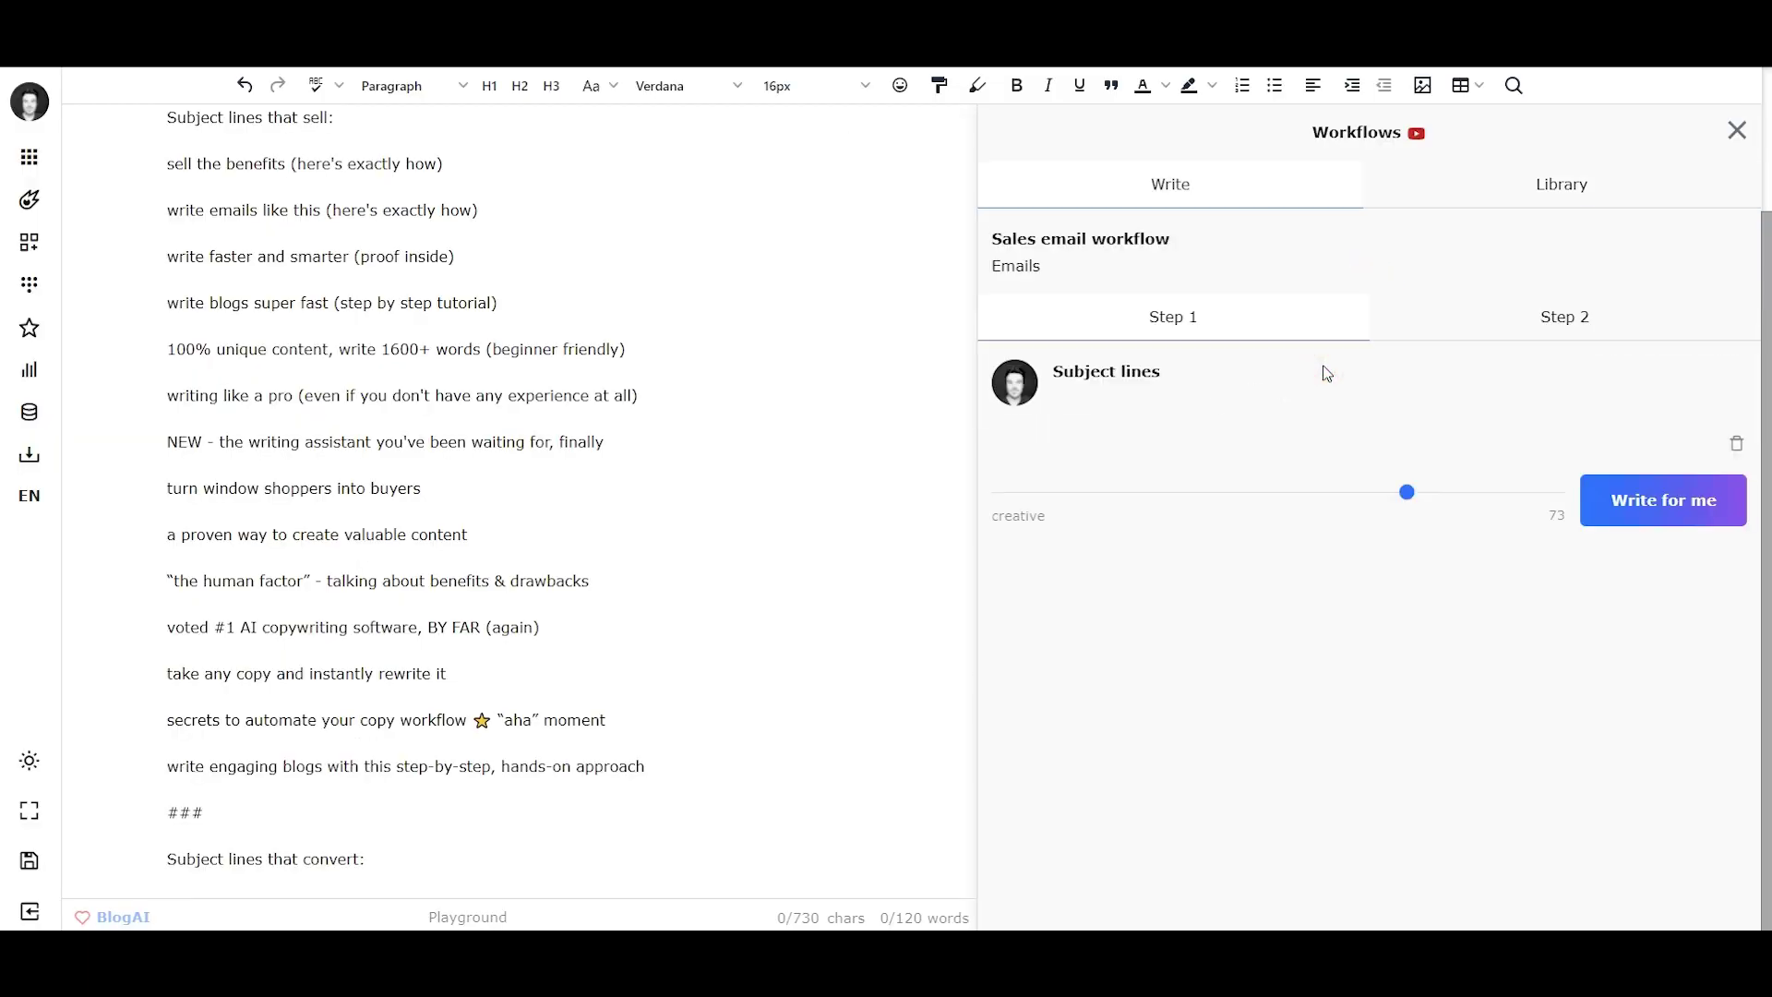
{"action": "left_click", "coordinate": [980, 396]}
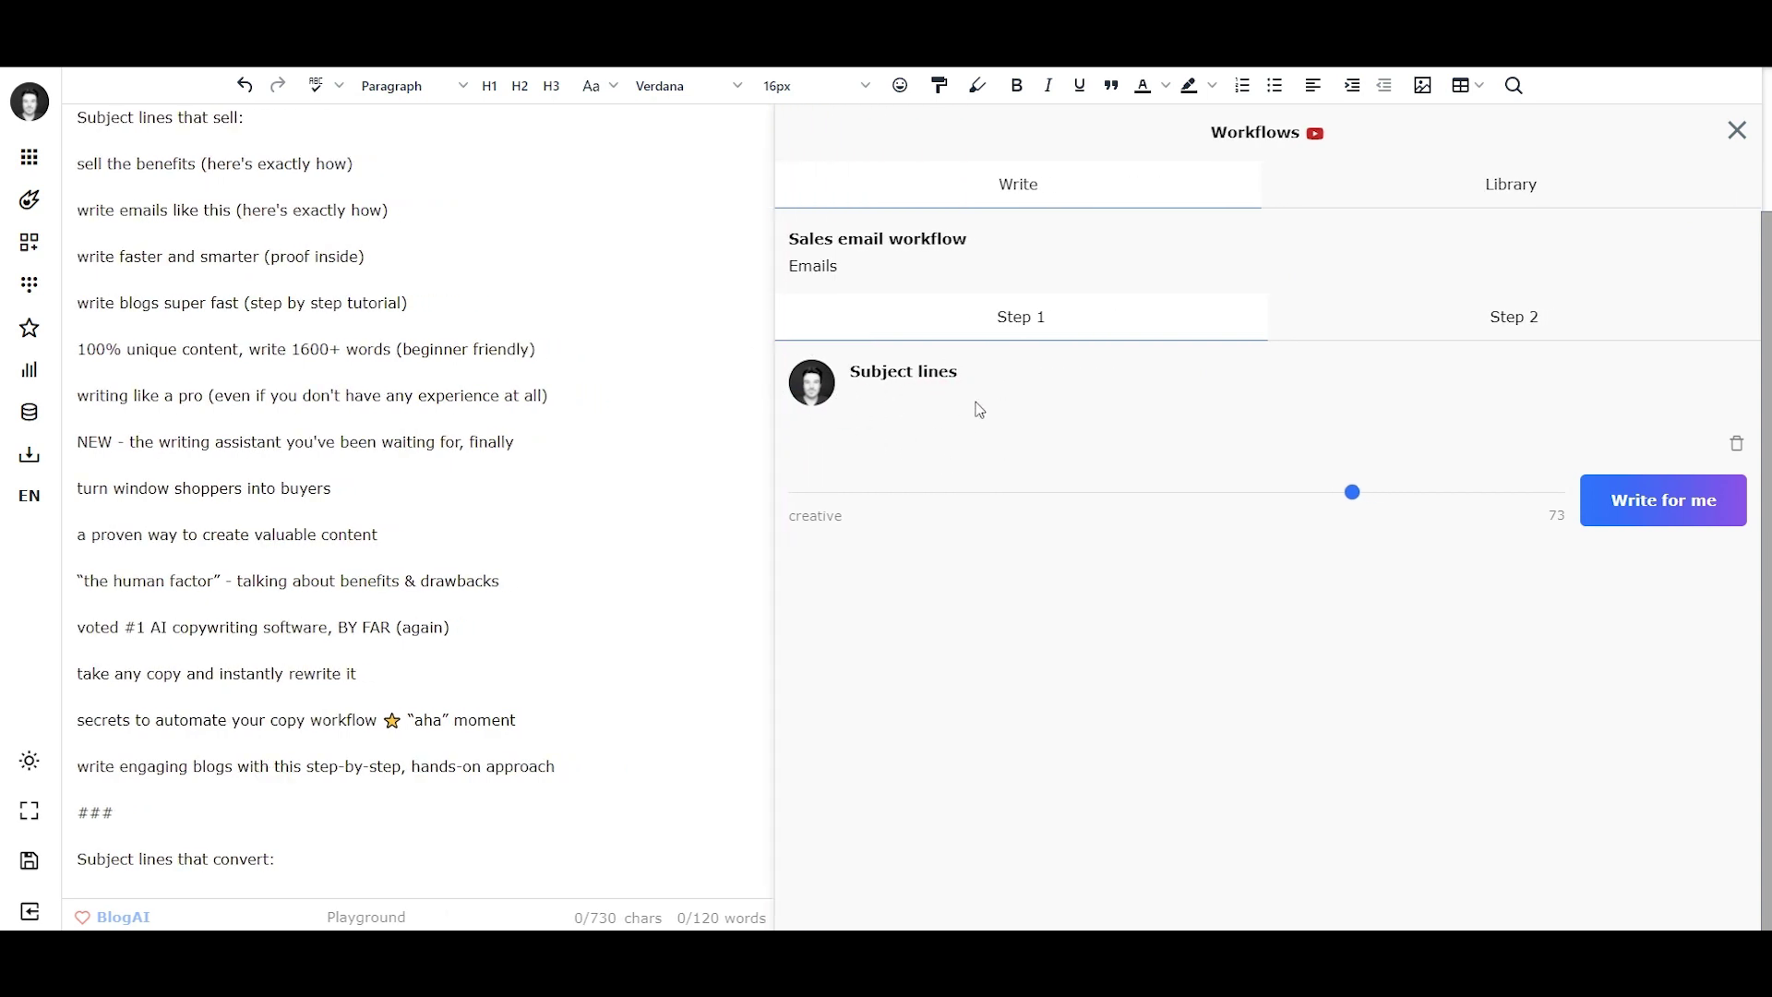
{"action": "left_click", "coordinate": [1456, 328]}
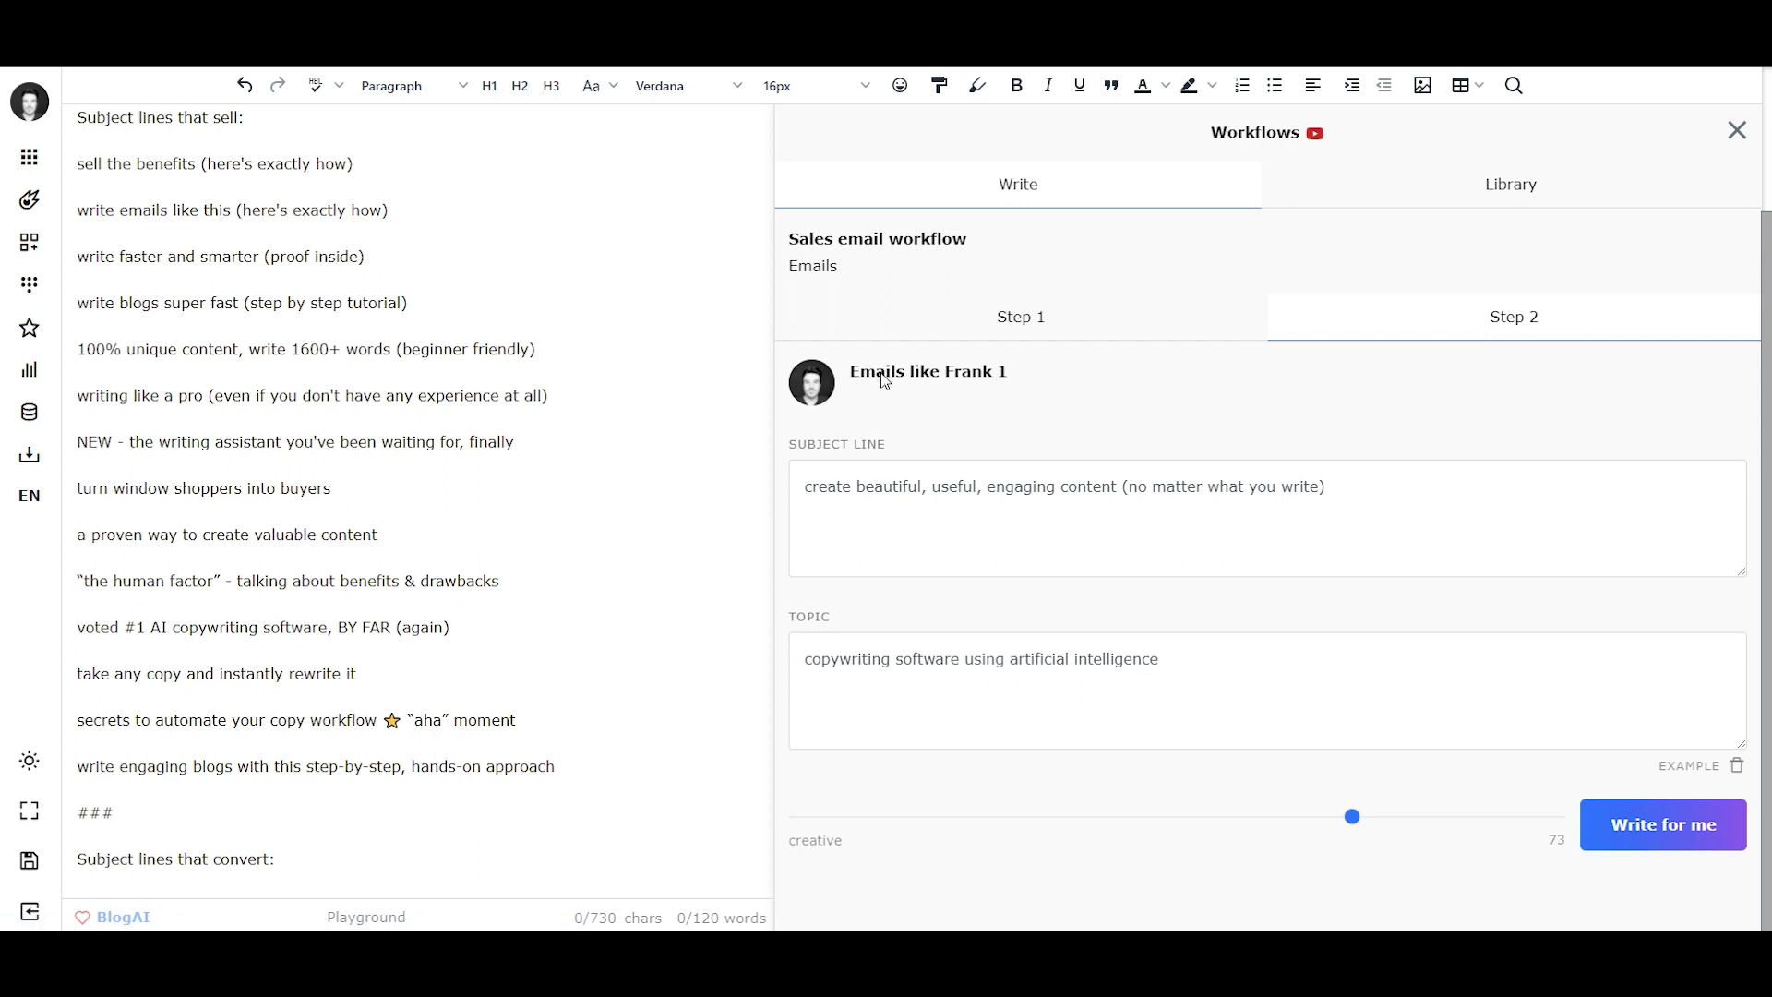
Add a bold 'how to write emails like a Pro' line at the top of the document
{"action": "scroll", "coordinate": [292, 302], "scroll_direction": "up", "scroll_amount": 2}
{"action": "left_click", "coordinate": [79, 289]}
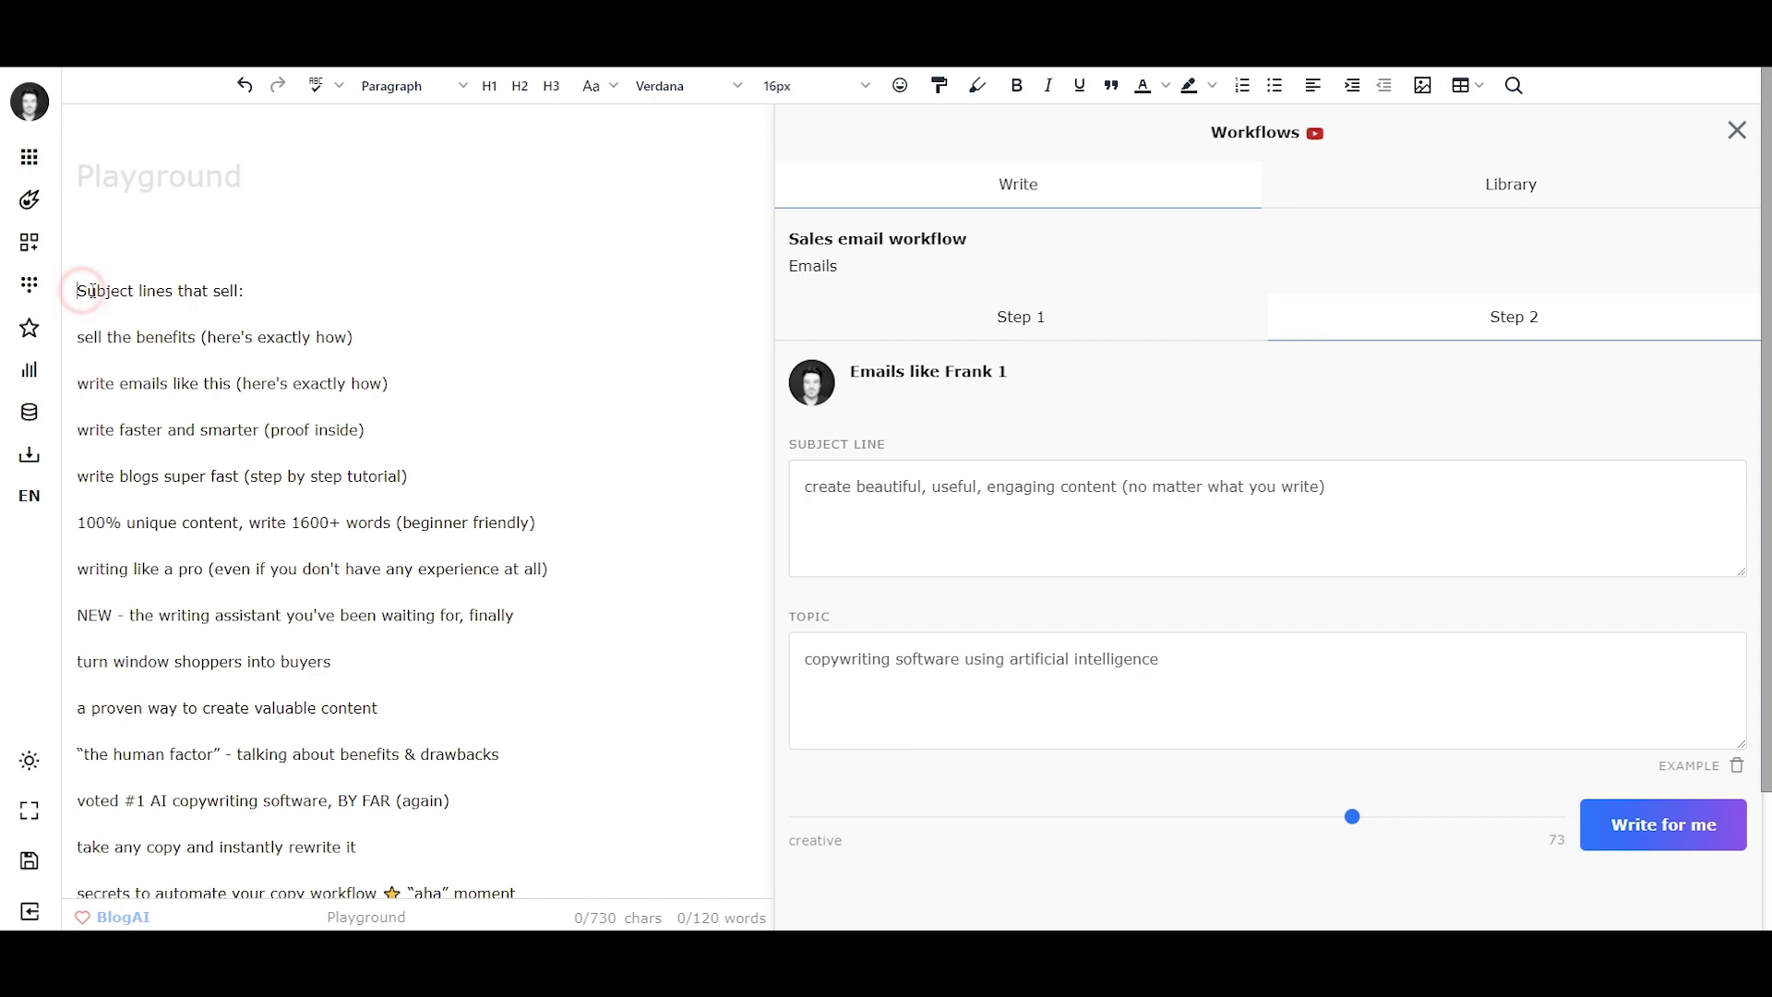
{"action": "key", "text": "Return"}
{"action": "key", "text": "Return"}
{"action": "left_click", "coordinate": [148, 275]}
{"action": "type", "text": "how to "}
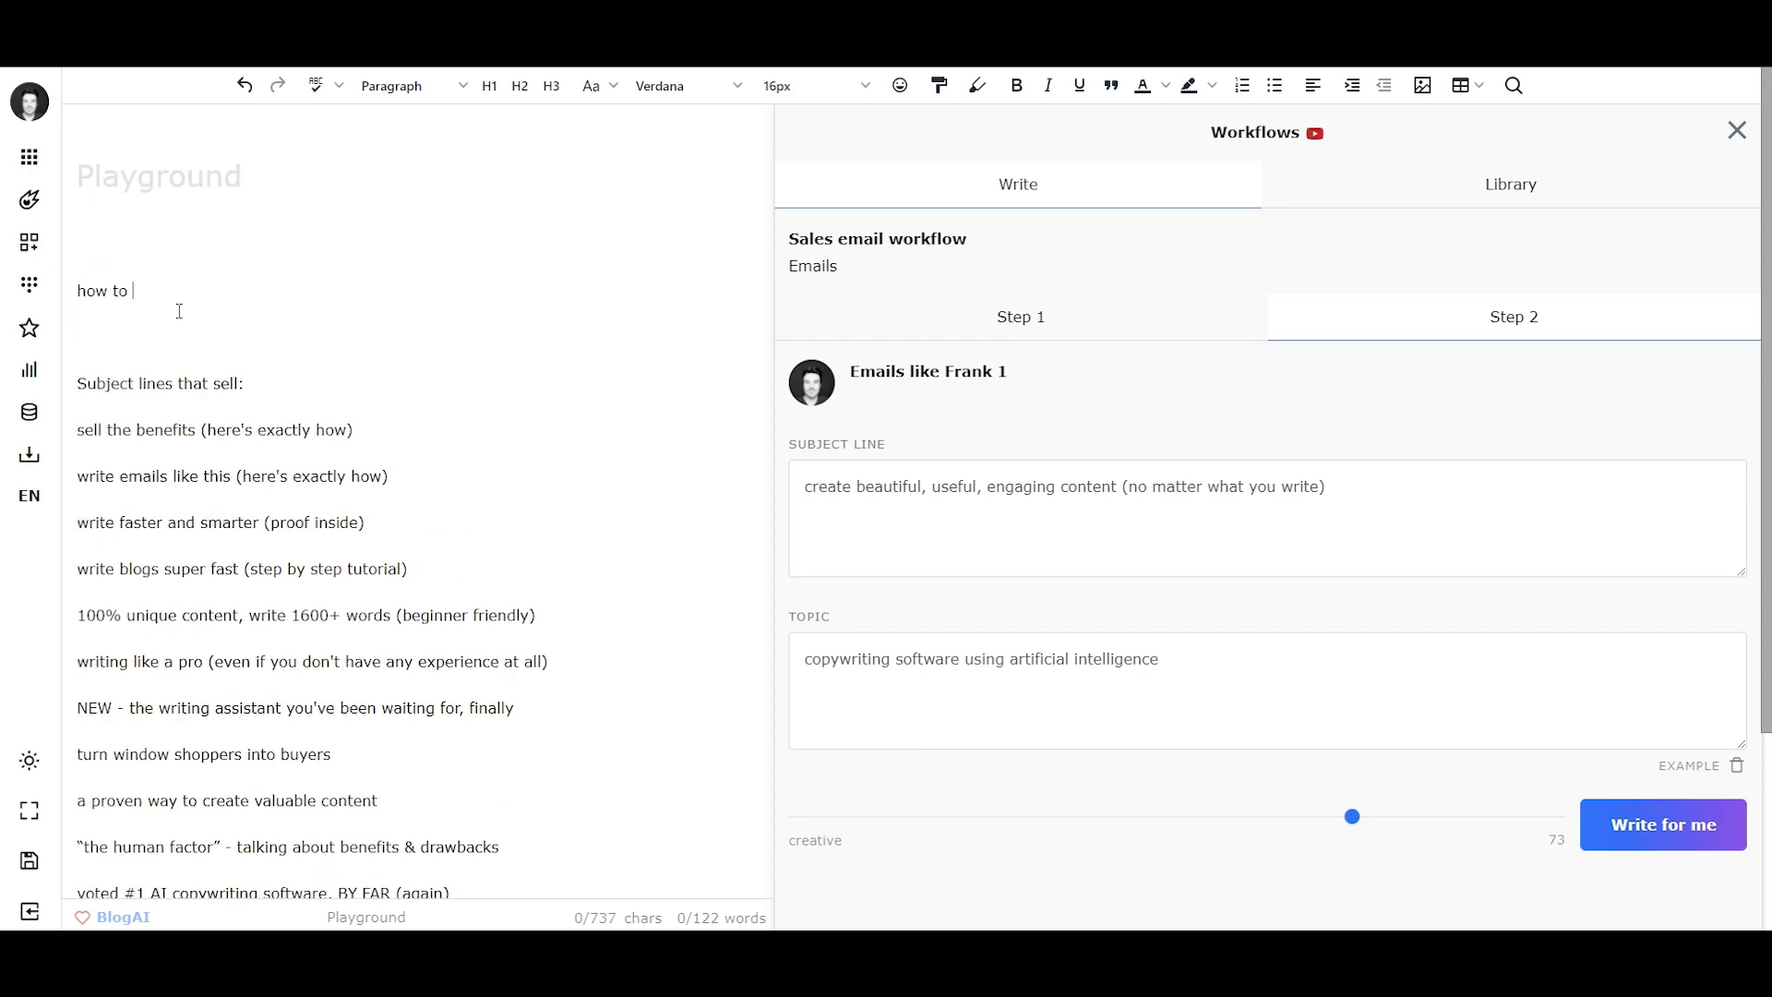
{"action": "type", "text": "write emails"}
{"action": "key", "text": "BackSpace"}
{"action": "type", "text": "s like a Pro"}
{"action": "left_click_drag", "start_coordinate": [312, 296], "coordinate": [79, 295]}
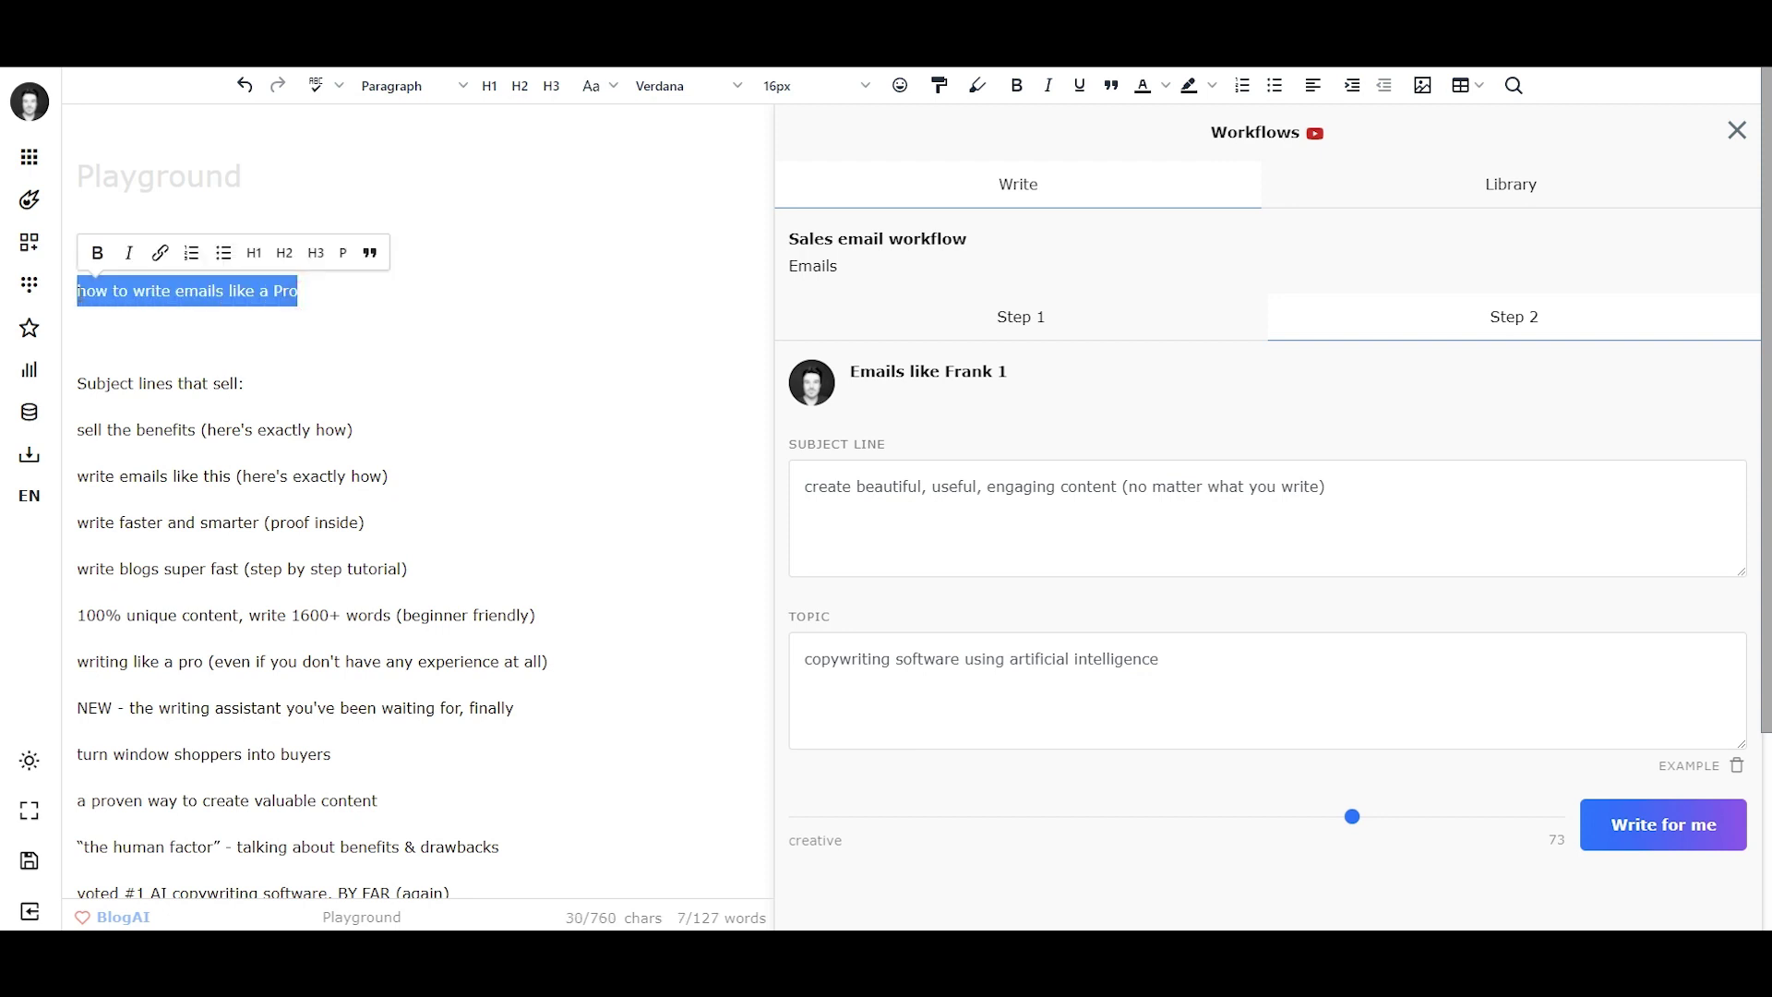
{"action": "left_click", "coordinate": [98, 253]}
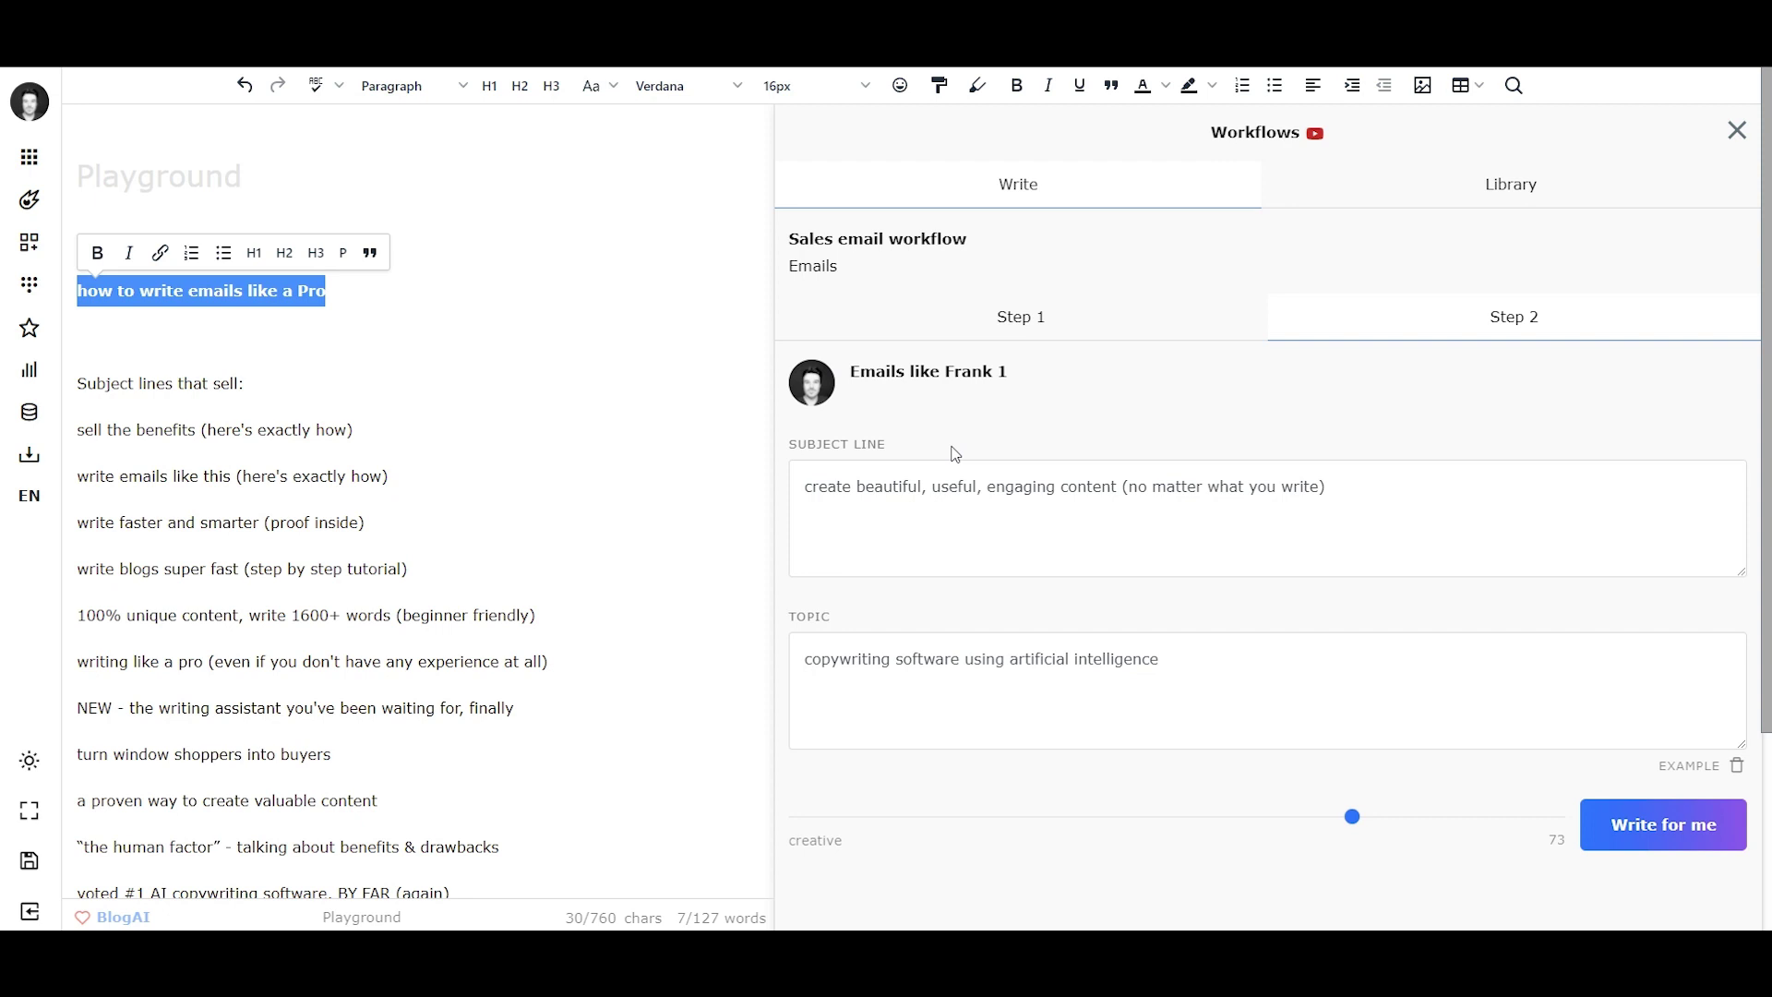
Run Step 1 of the workflow to generate subject lines and review the results
{"action": "left_click", "coordinate": [1059, 341]}
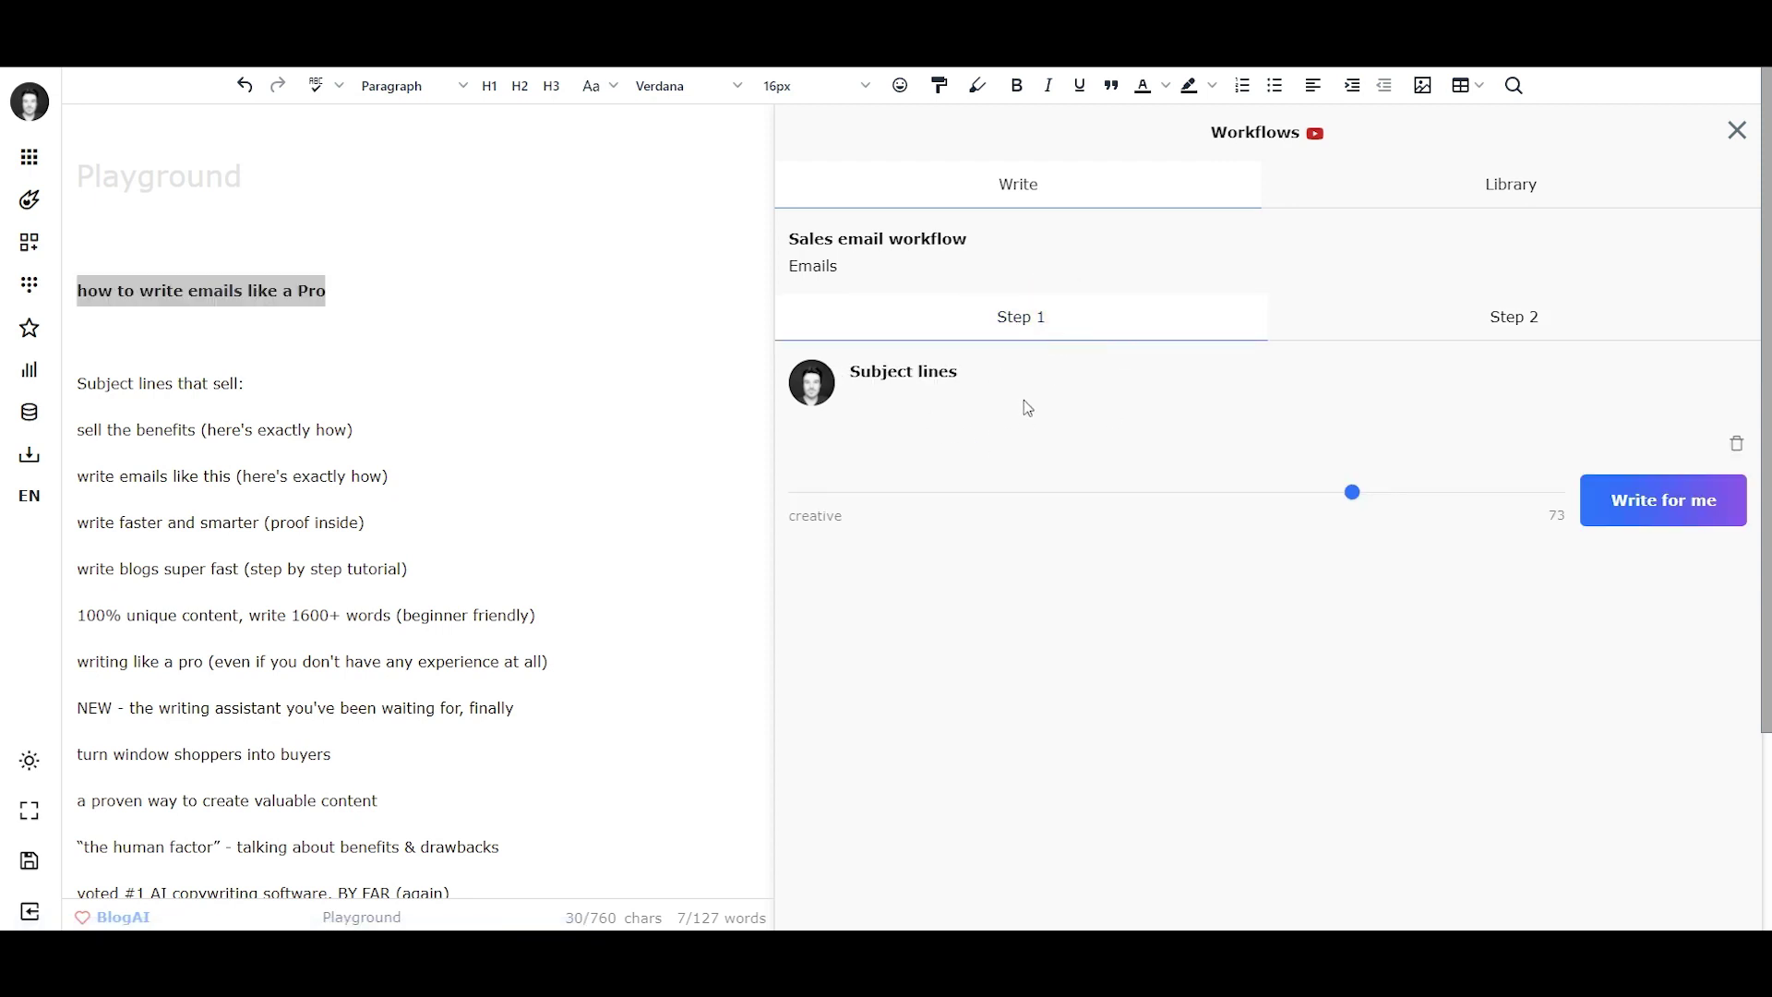
{"action": "left_click", "coordinate": [1646, 503]}
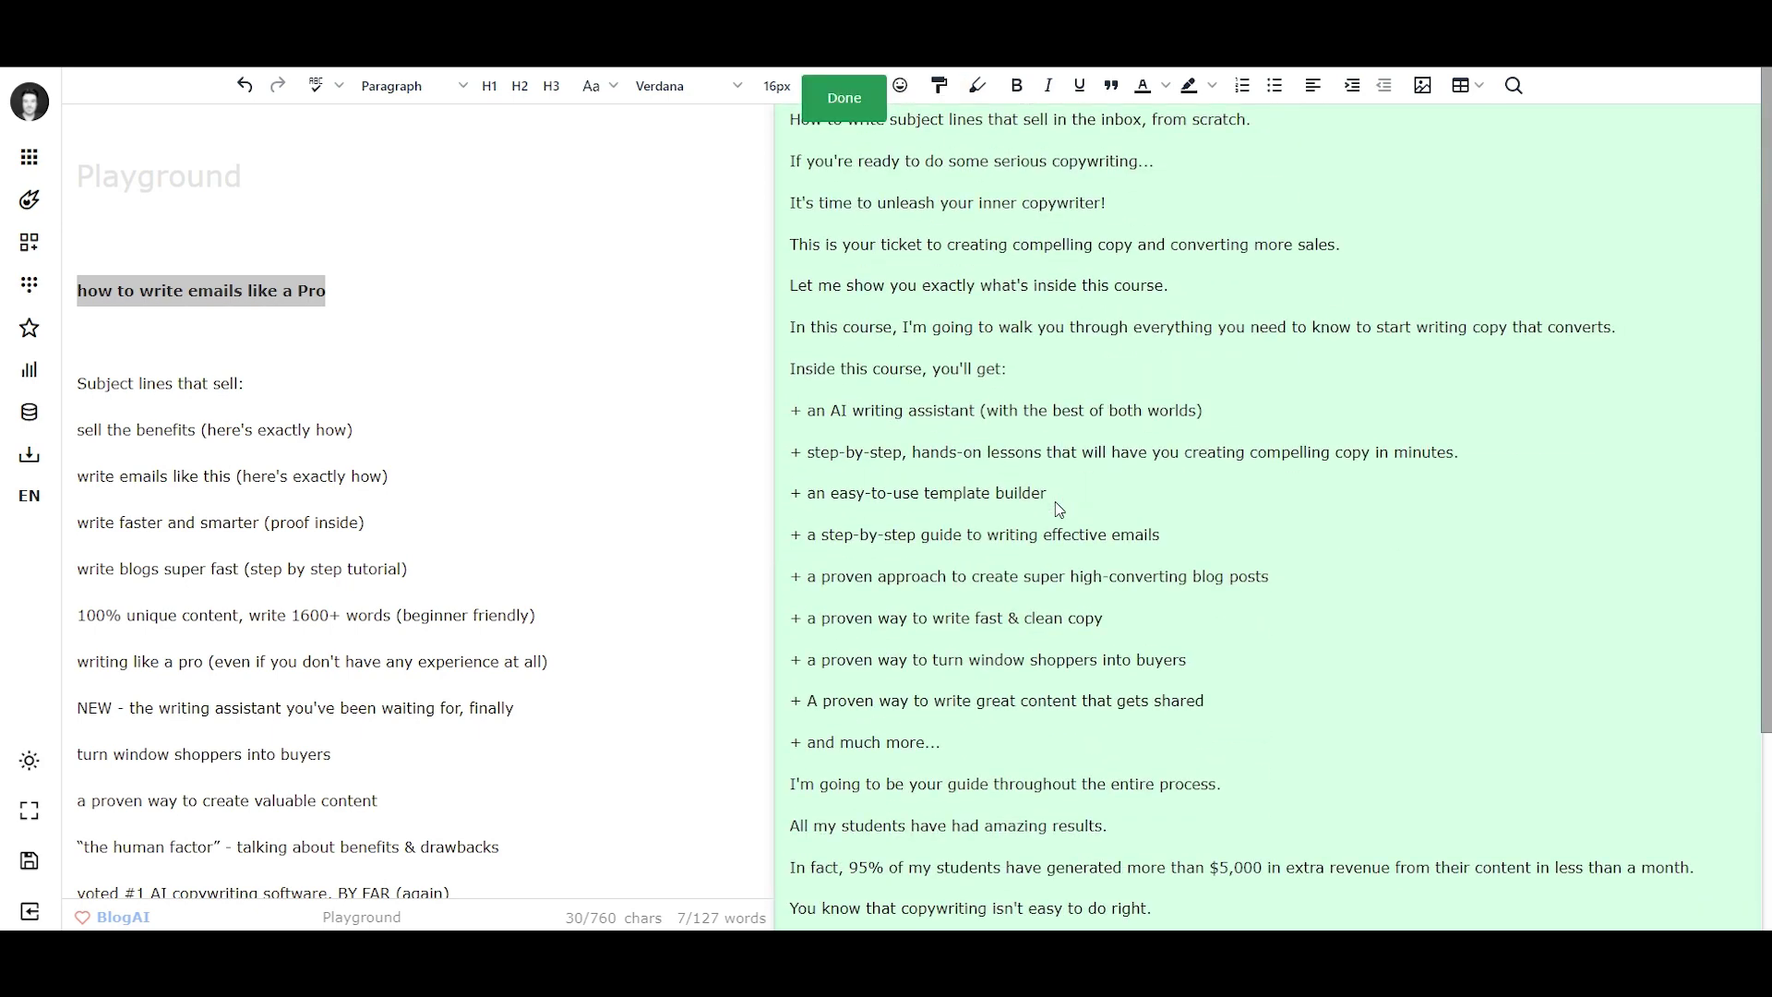
{"action": "scroll", "coordinate": [1059, 510], "scroll_direction": "down", "scroll_amount": 1}
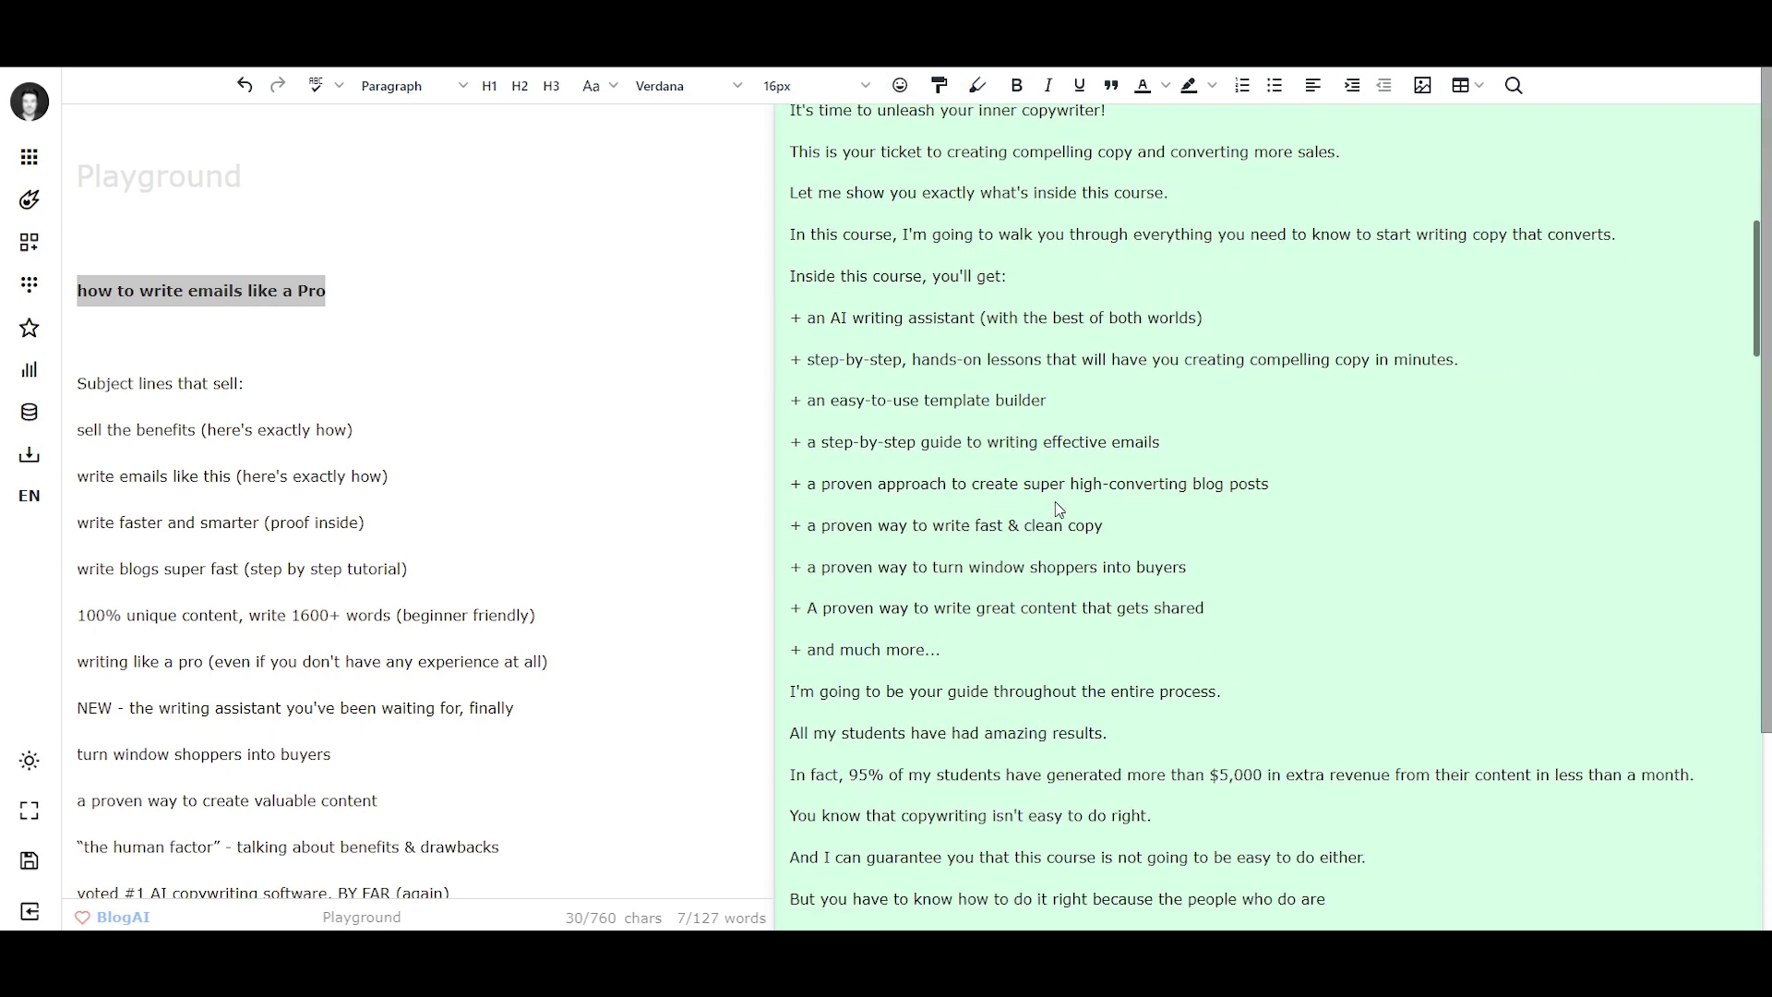
{"action": "scroll", "coordinate": [1059, 509], "scroll_direction": "up", "scroll_amount": 2}
{"action": "scroll", "coordinate": [1059, 510], "scroll_direction": "up", "scroll_amount": 3}
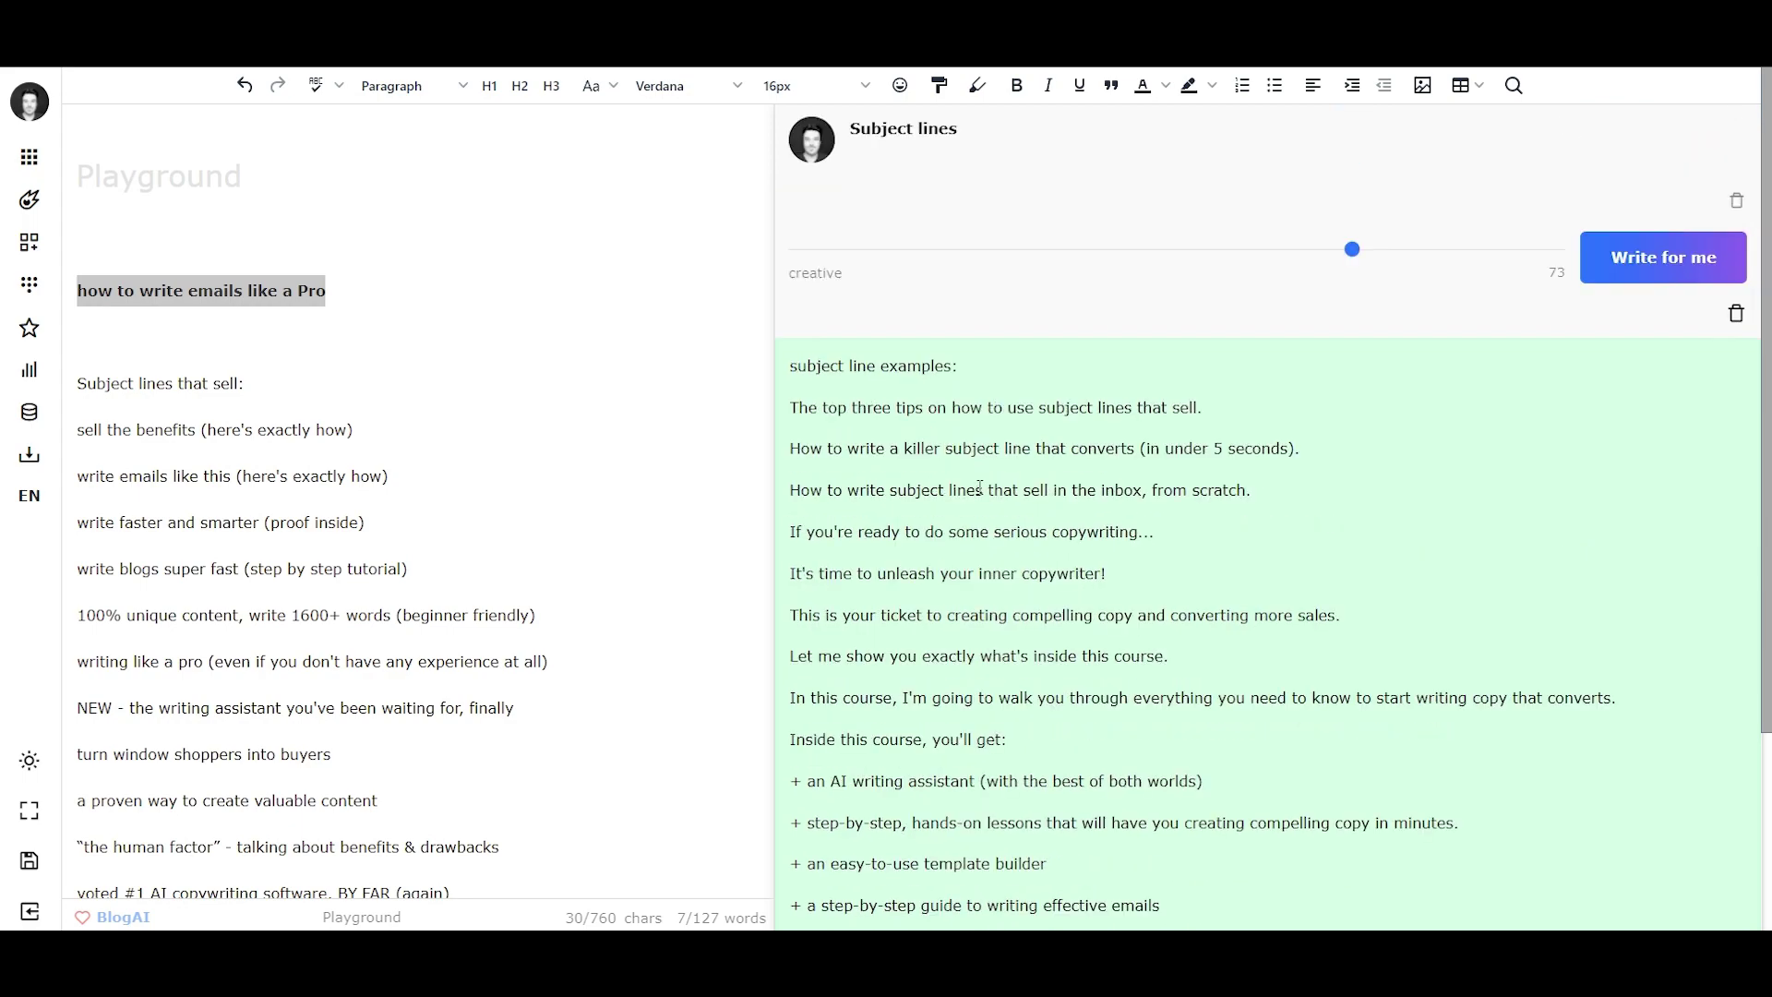
{"action": "scroll", "coordinate": [1094, 521], "scroll_direction": "down", "scroll_amount": 9}
{"action": "scroll", "coordinate": [1093, 520], "scroll_direction": "down", "scroll_amount": 19}
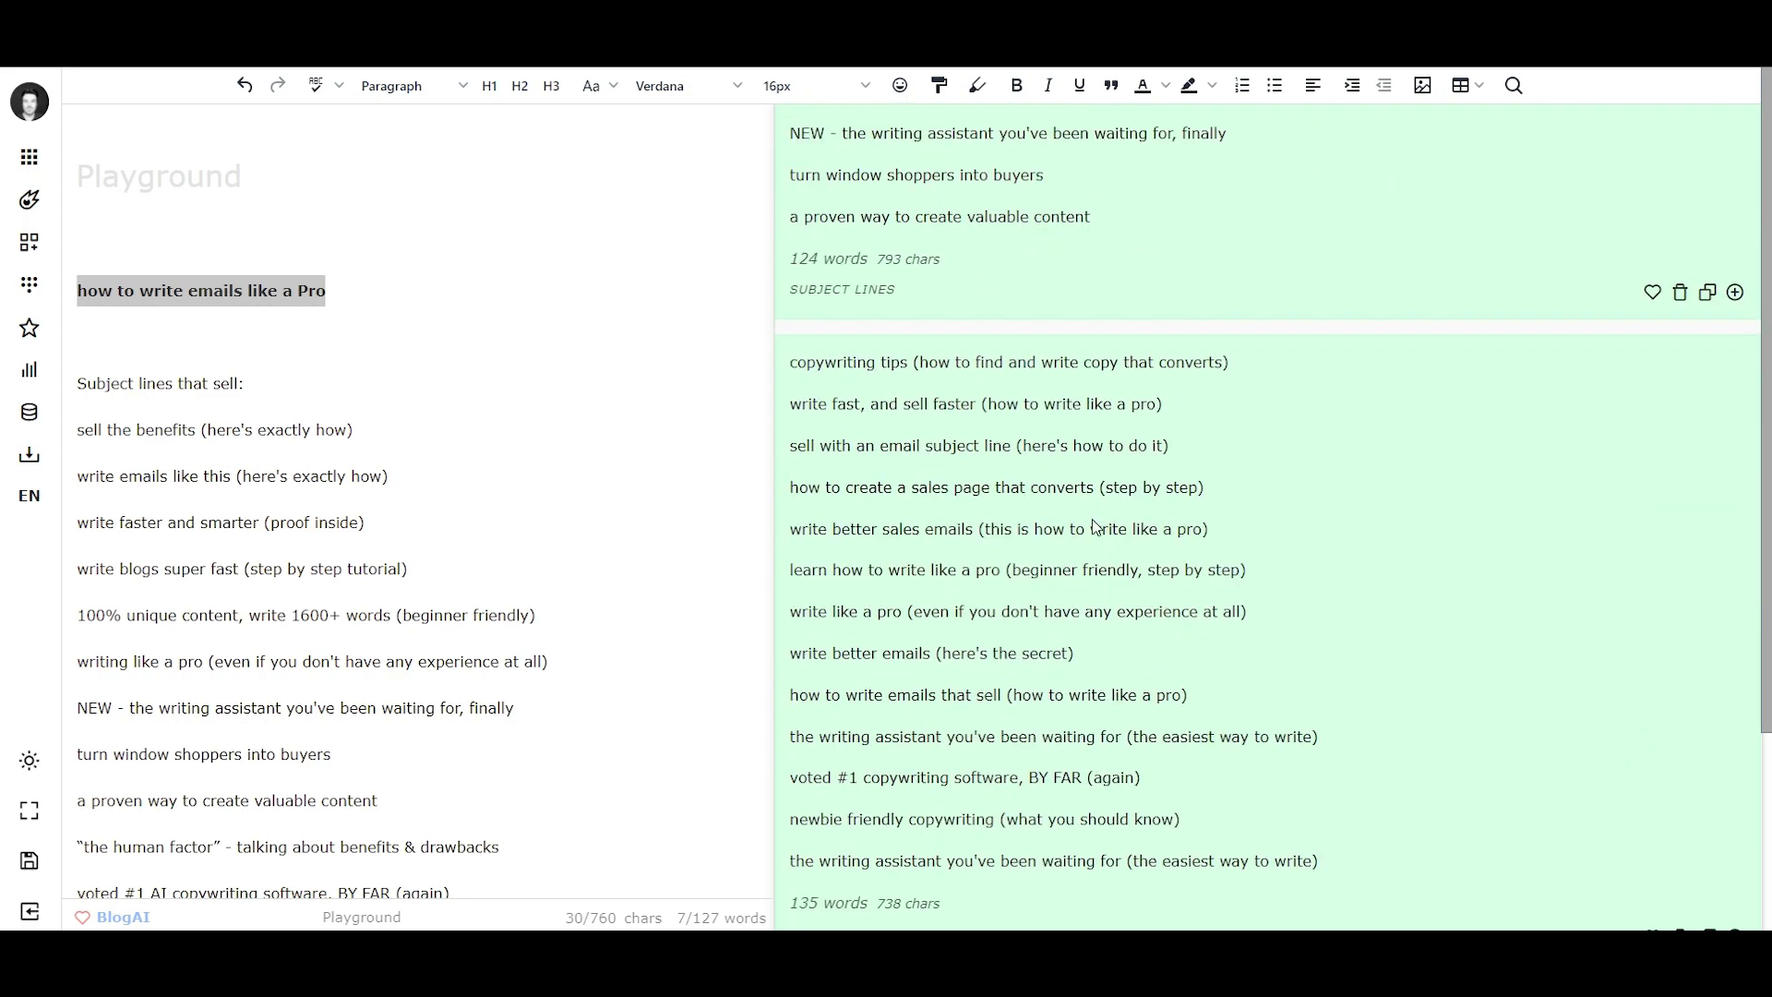
{"action": "scroll", "coordinate": [1097, 527], "scroll_direction": "down", "scroll_amount": 1}
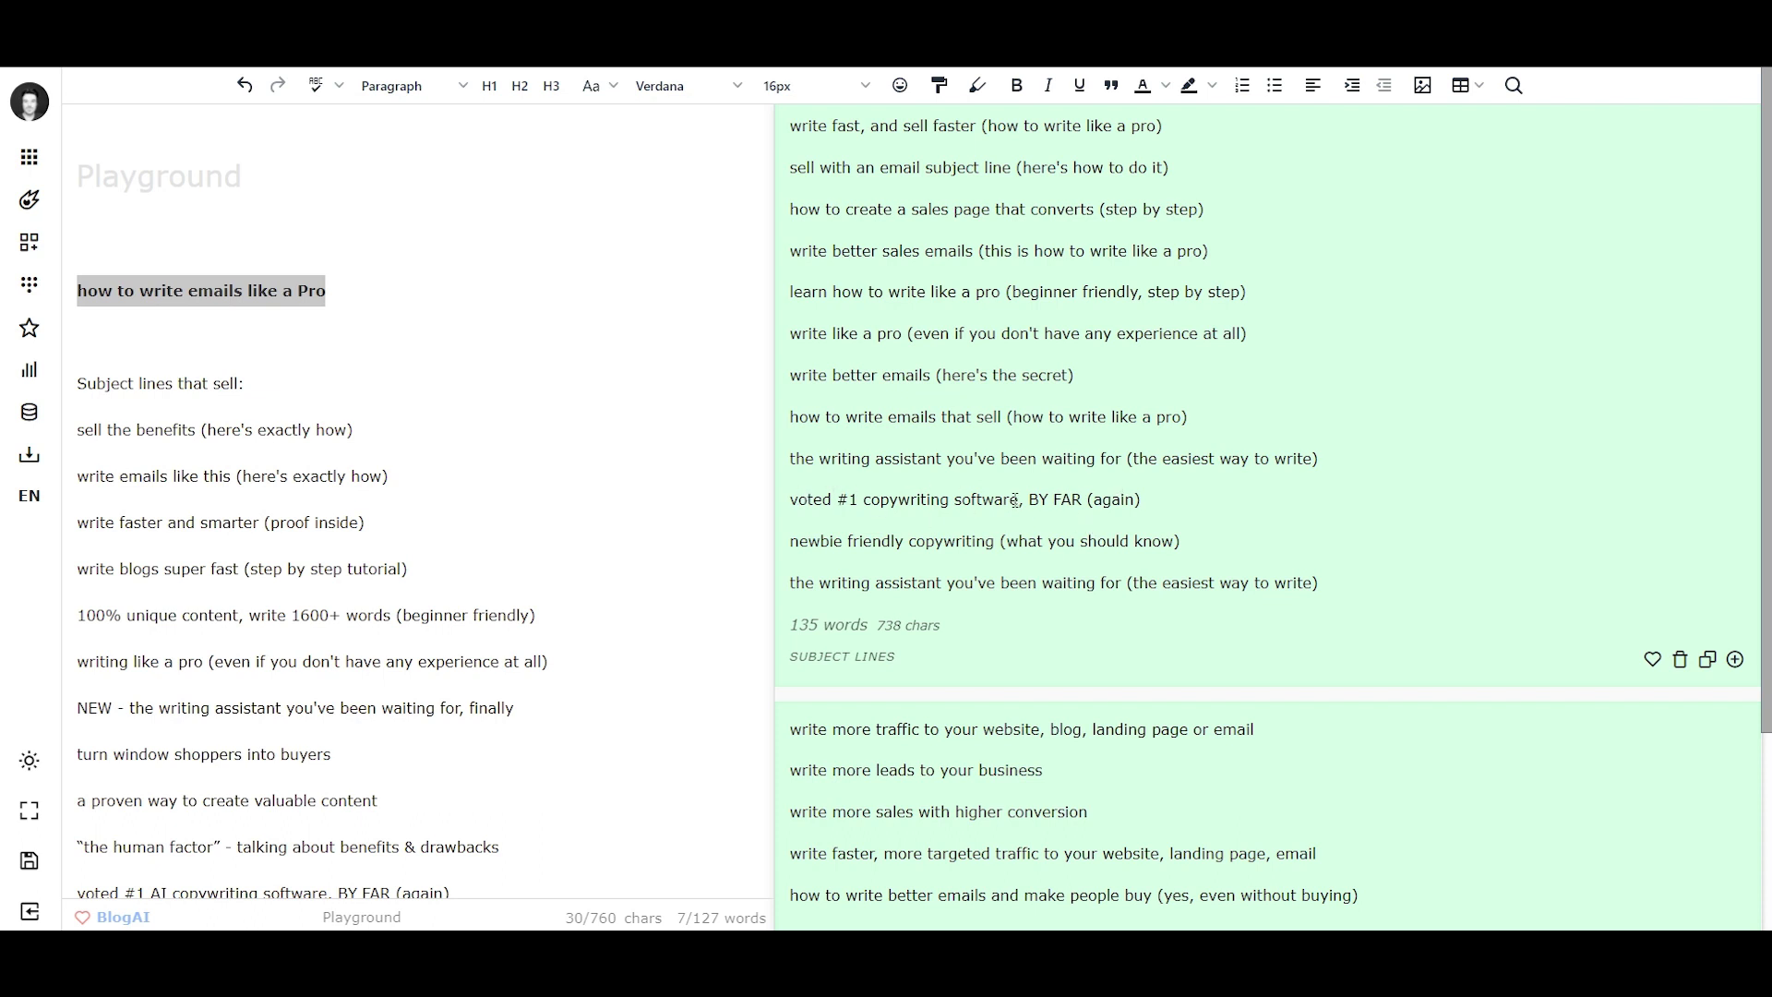
{"action": "scroll", "coordinate": [365, 460], "scroll_direction": "down", "scroll_amount": 2}
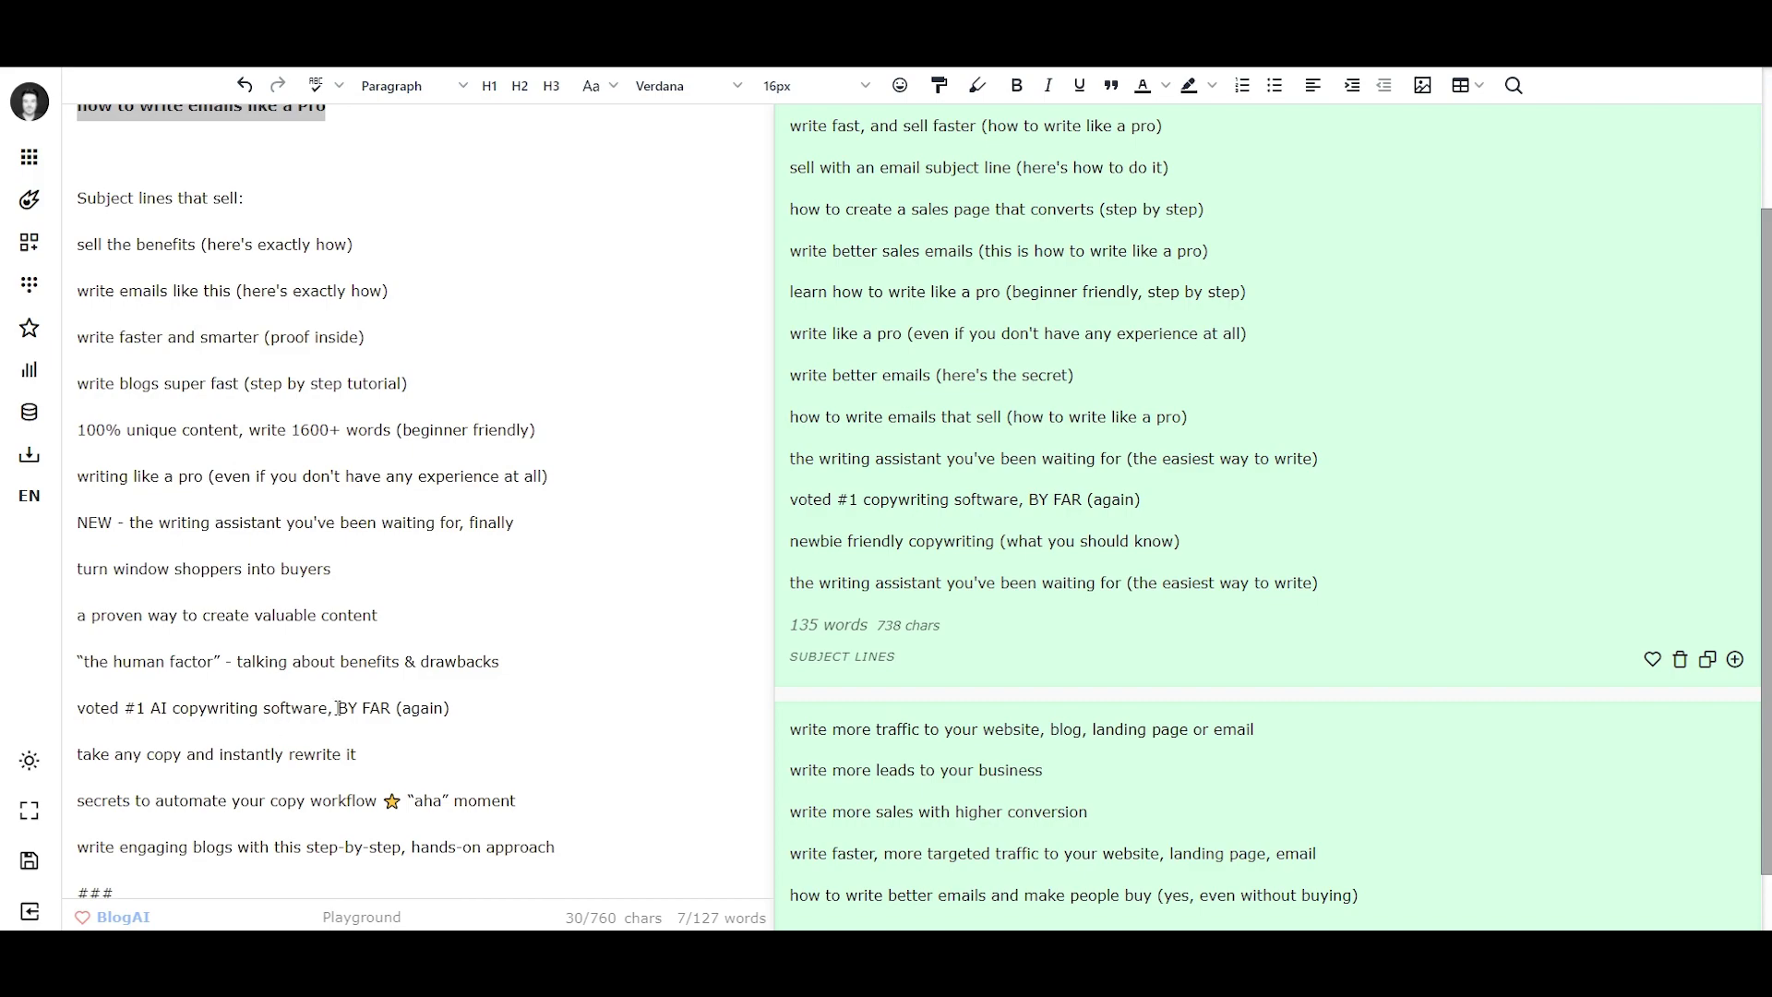
{"action": "scroll", "coordinate": [1043, 536], "scroll_direction": "up", "scroll_amount": 2}
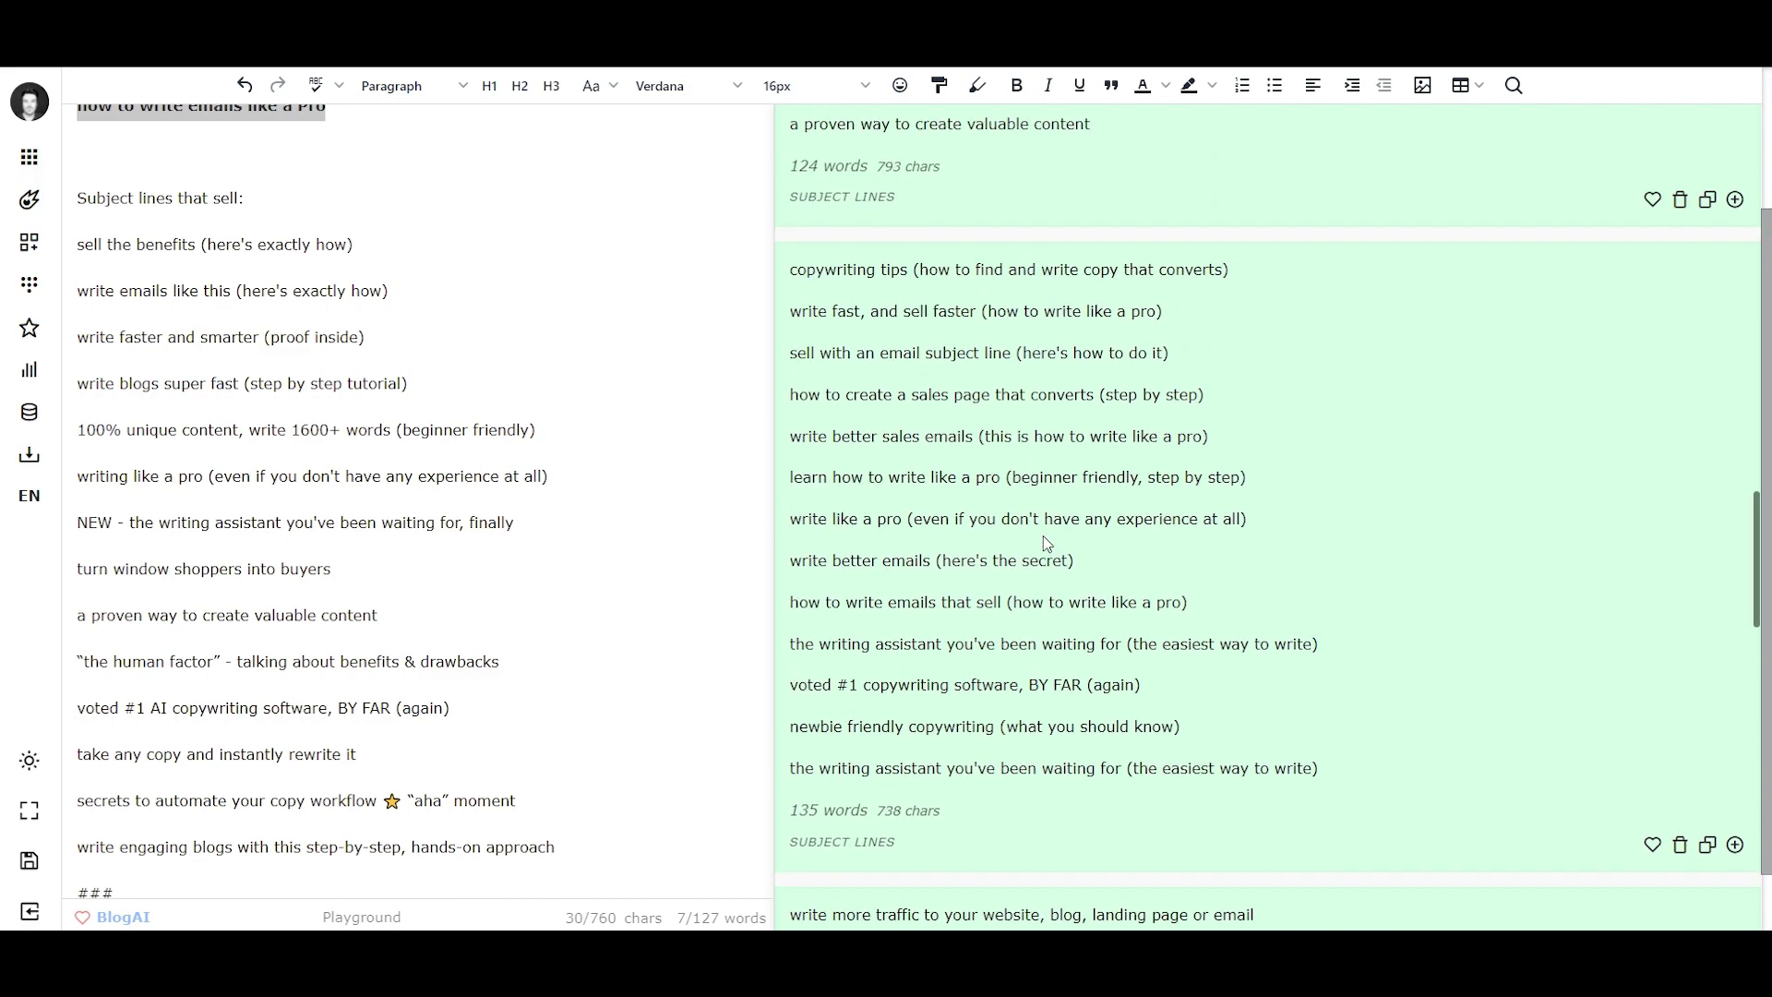
{"action": "scroll", "coordinate": [1045, 540], "scroll_direction": "up", "scroll_amount": 4}
{"action": "scroll", "coordinate": [1047, 544], "scroll_direction": "up", "scroll_amount": 15}
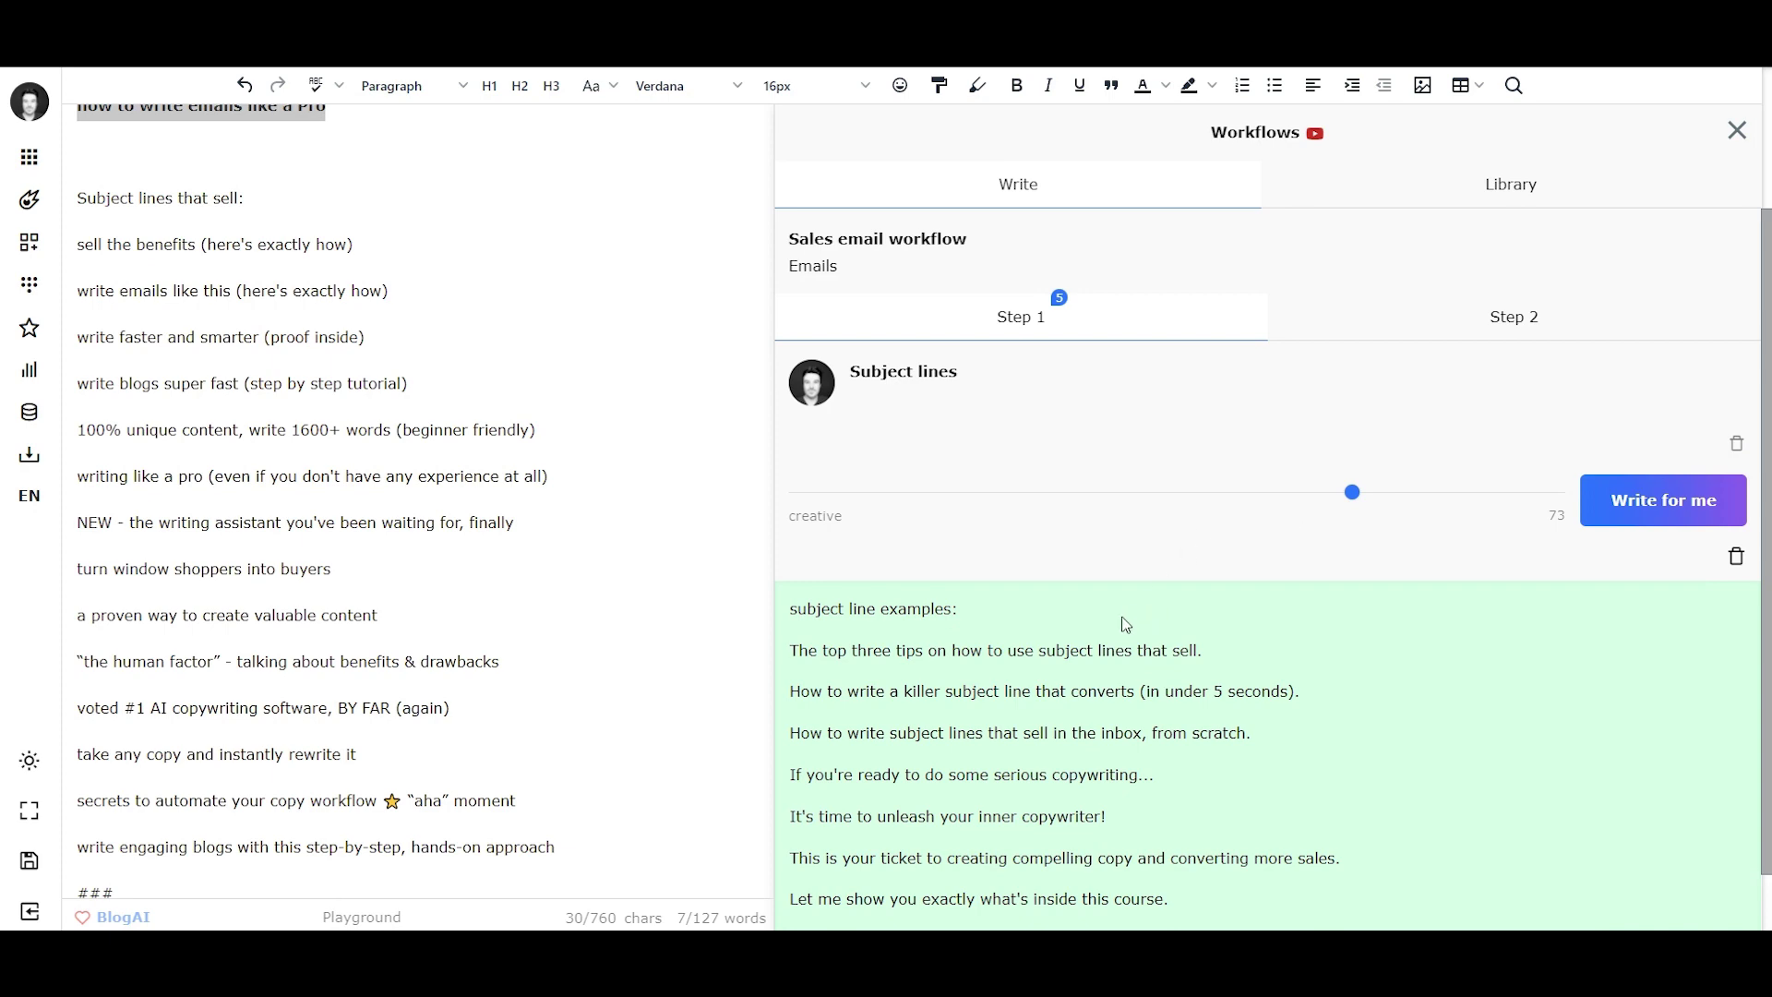
{"action": "scroll", "coordinate": [1117, 624], "scroll_direction": "down", "scroll_amount": 5}
{"action": "scroll", "coordinate": [1116, 626], "scroll_direction": "down", "scroll_amount": 6}
{"action": "scroll", "coordinate": [1116, 625], "scroll_direction": "up", "scroll_amount": 5}
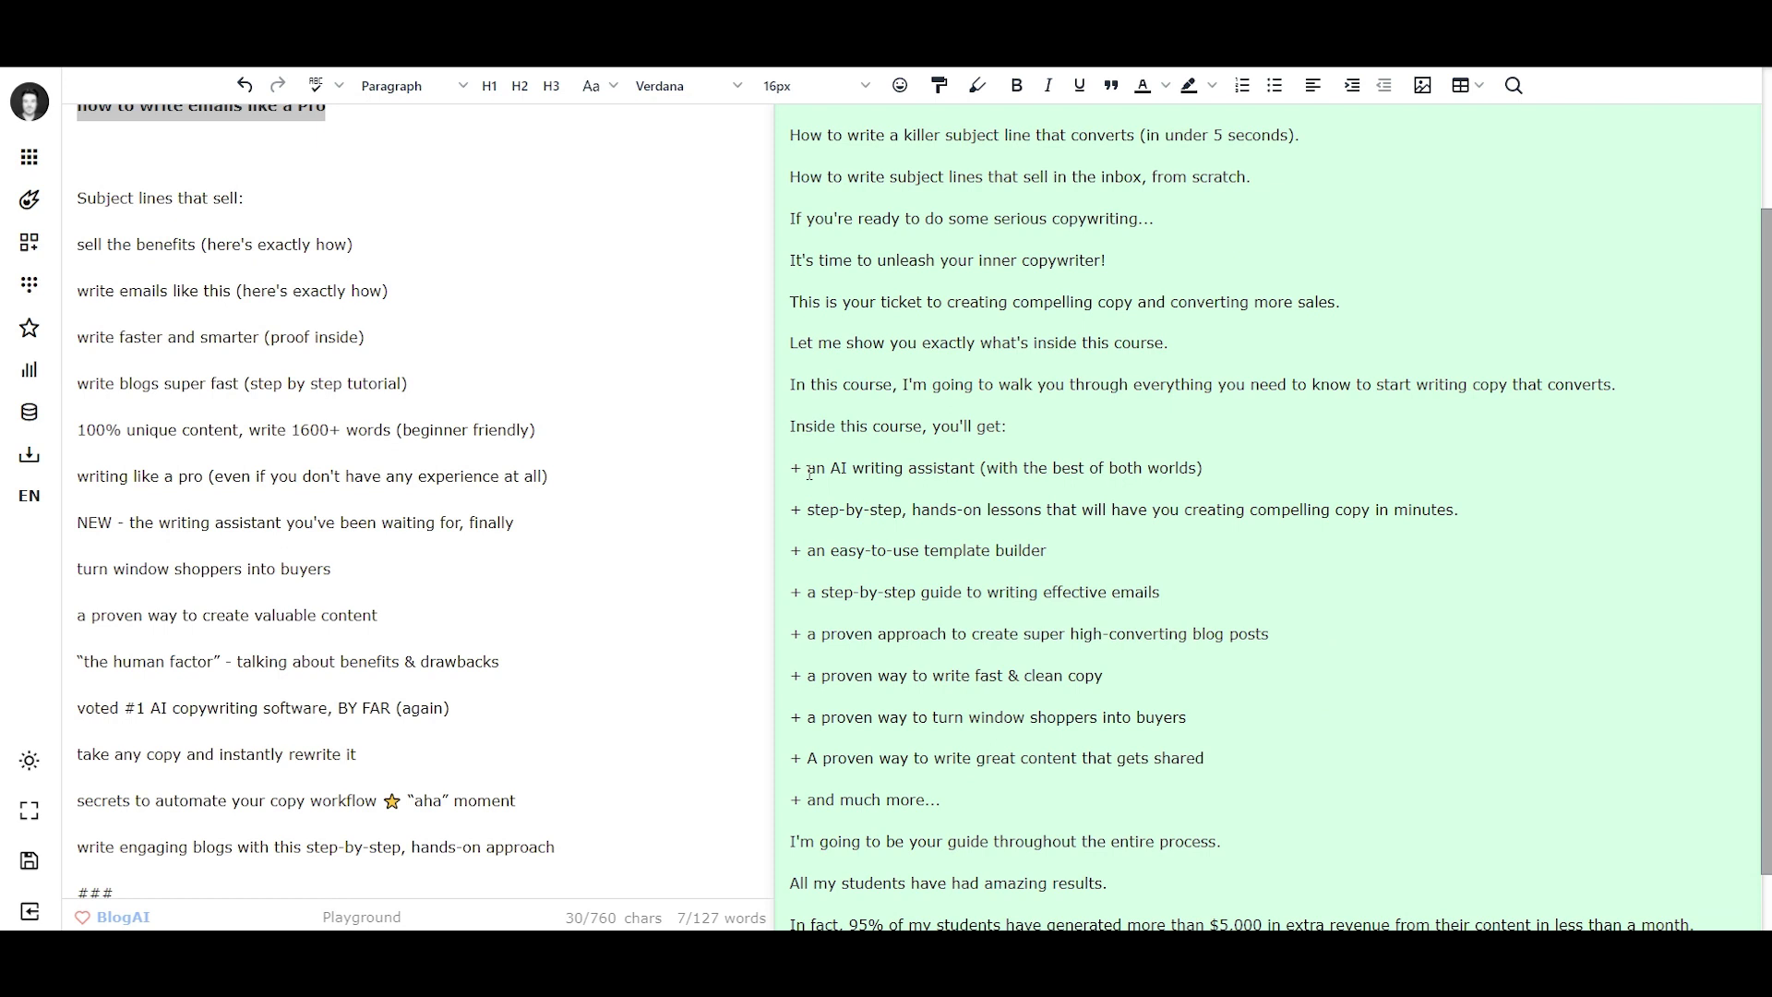
Select the 'proven approach' subject line from the generated copy
{"action": "left_click_drag", "start_coordinate": [808, 510], "coordinate": [1484, 521]}
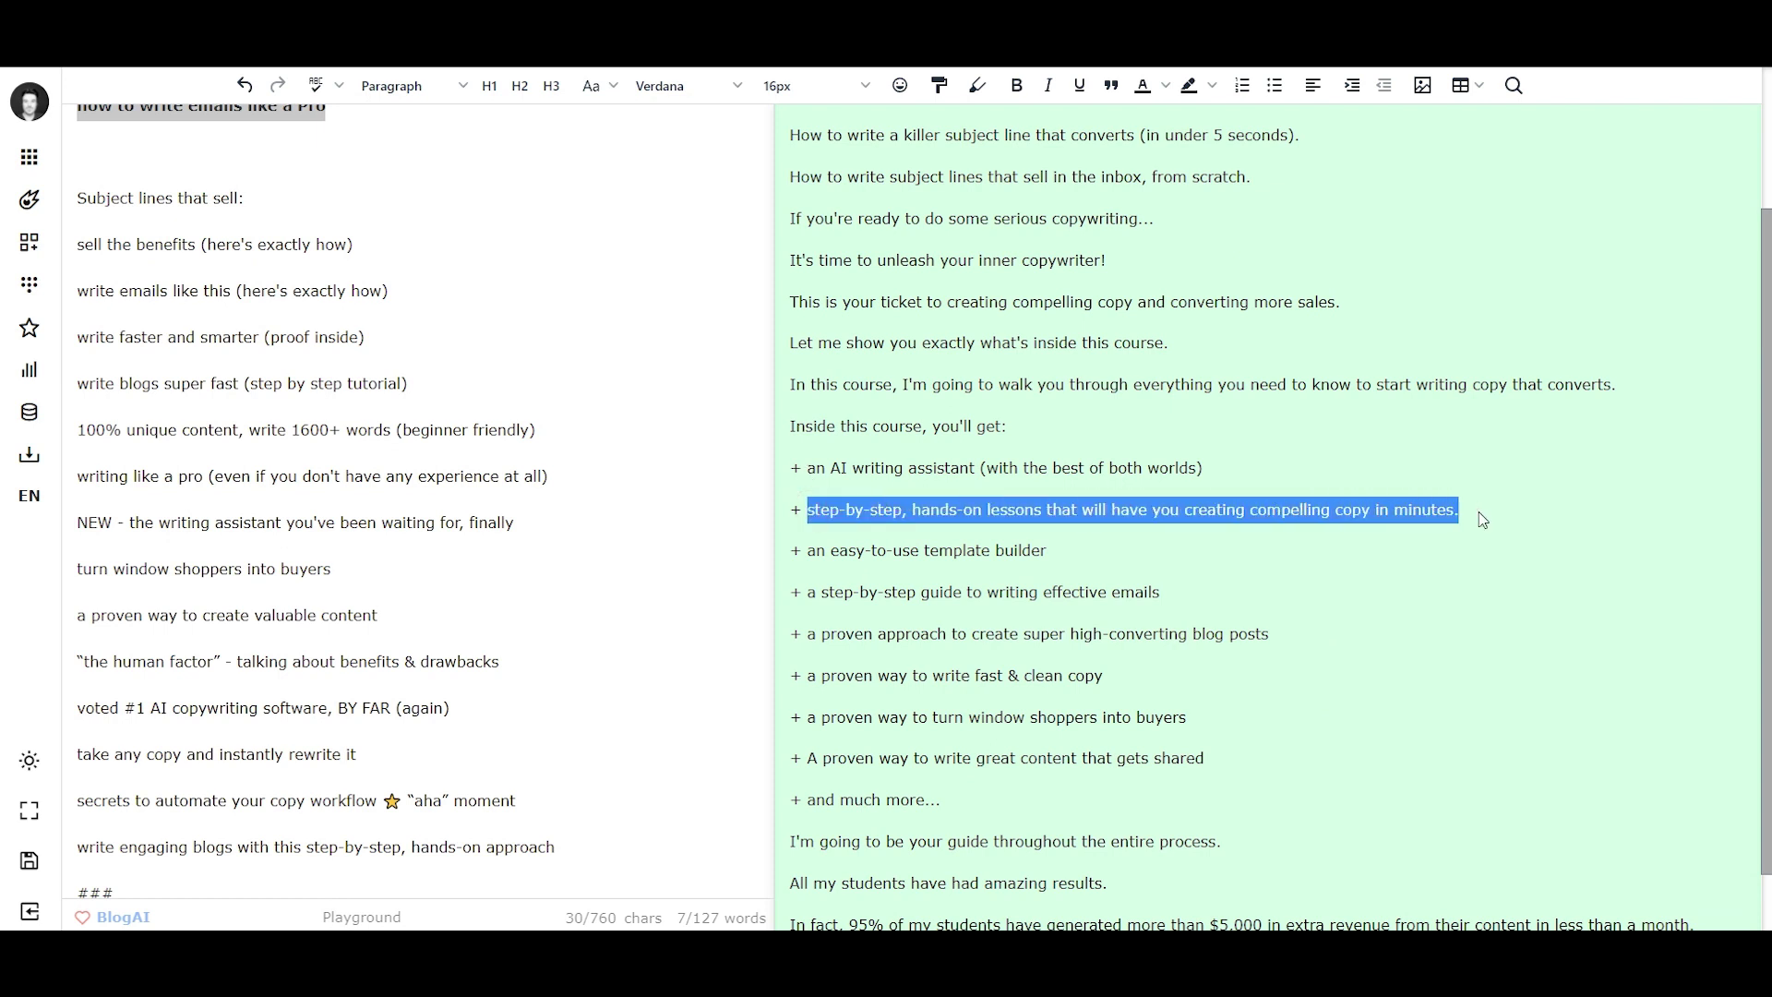
{"action": "left_click", "coordinate": [1467, 519]}
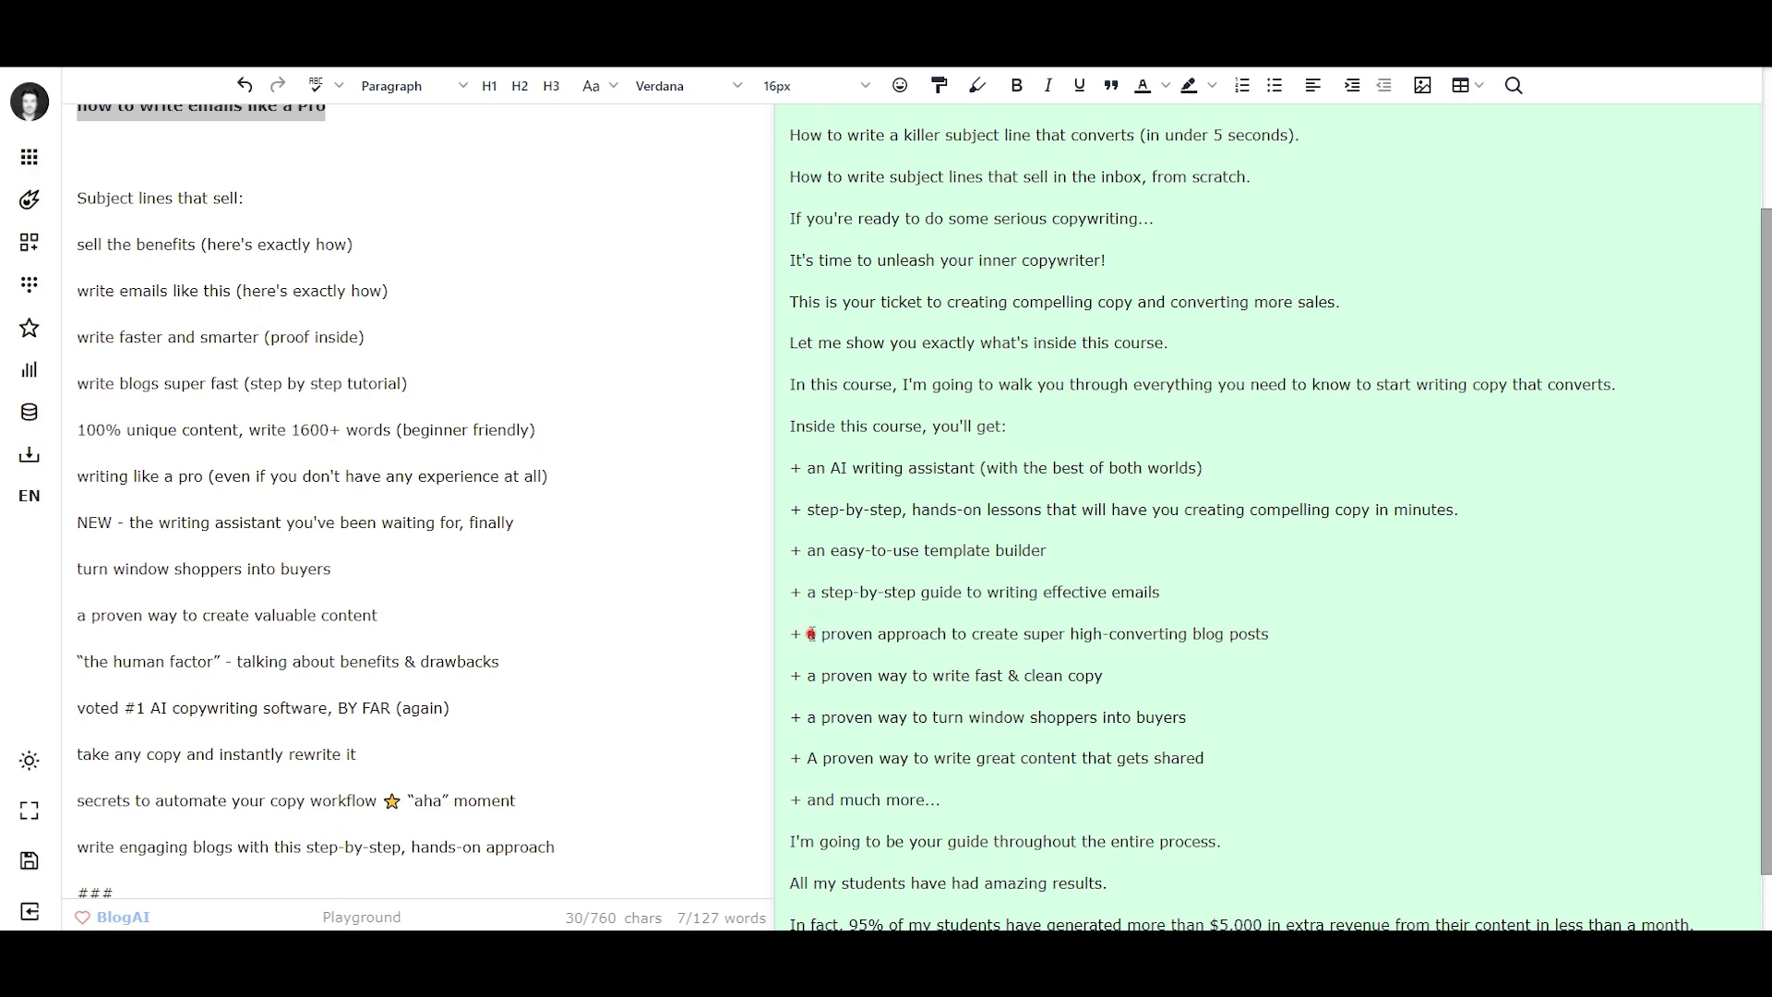
{"action": "mouse_move", "coordinate": [811, 634]}
{"action": "left_mouse_down"}
{"action": "mouse_move", "coordinate": [1283, 635]}
{"action": "mouse_move", "coordinate": [829, 654]}
{"action": "left_mouse_up"}
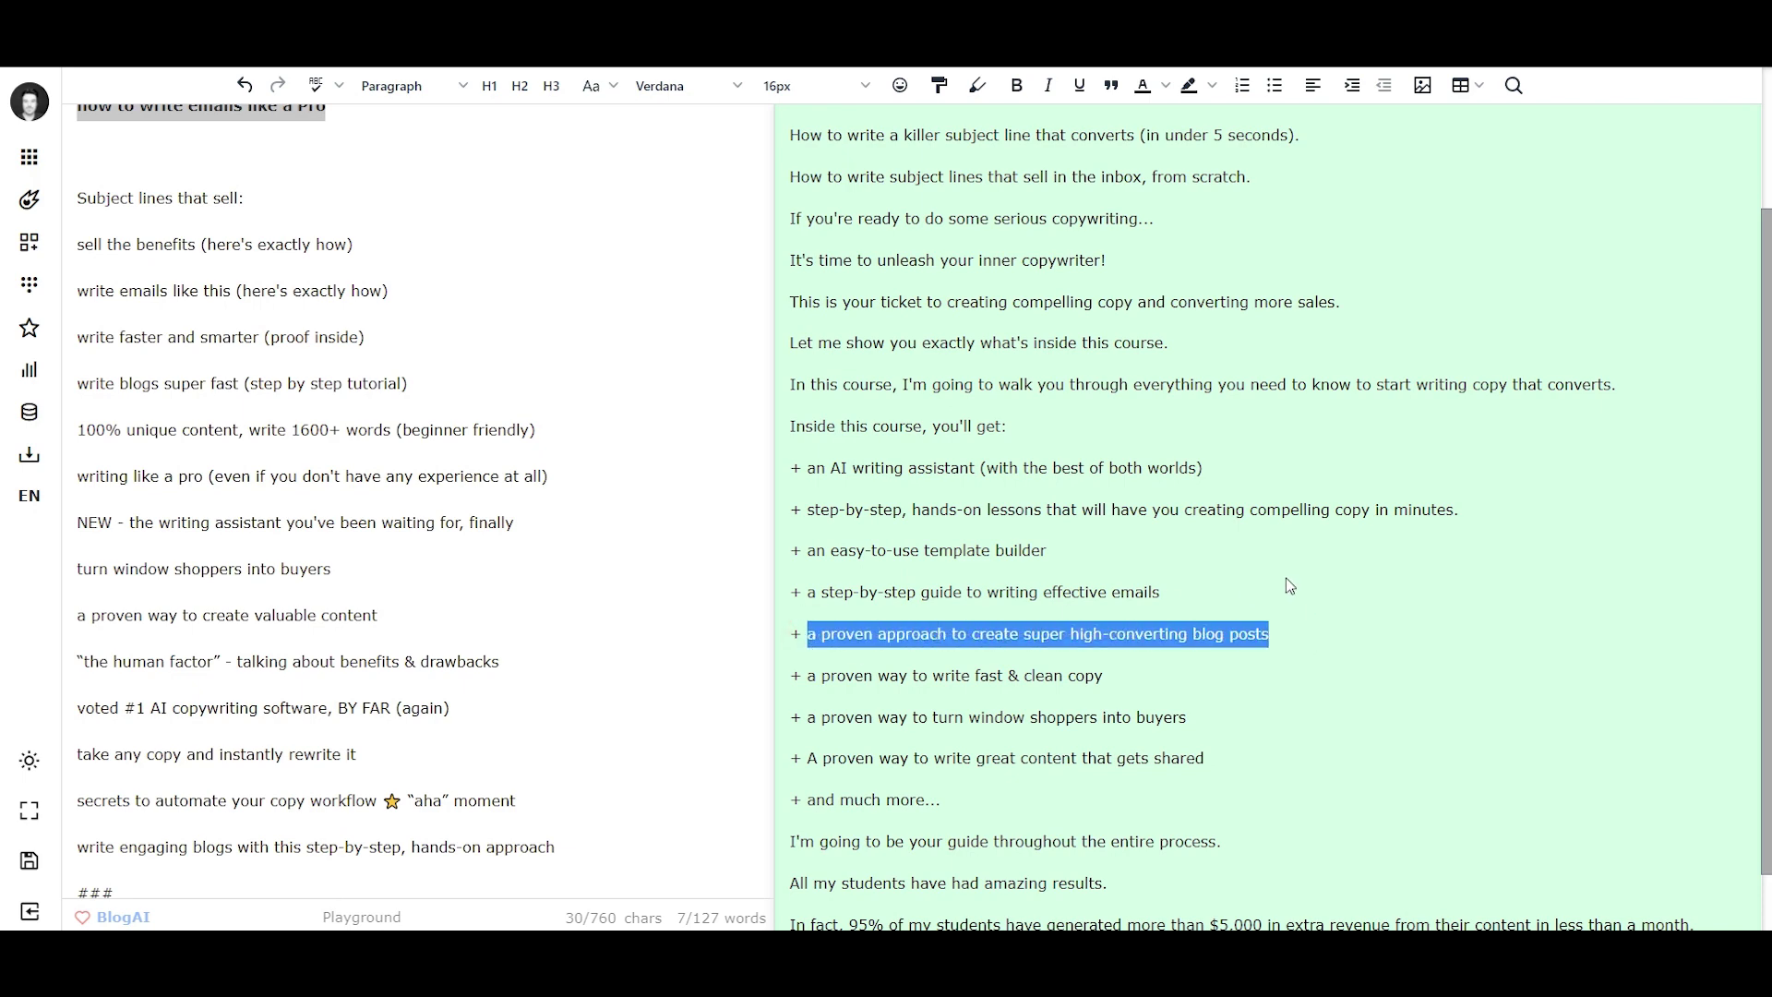
{"action": "left_click", "coordinate": [1261, 581]}
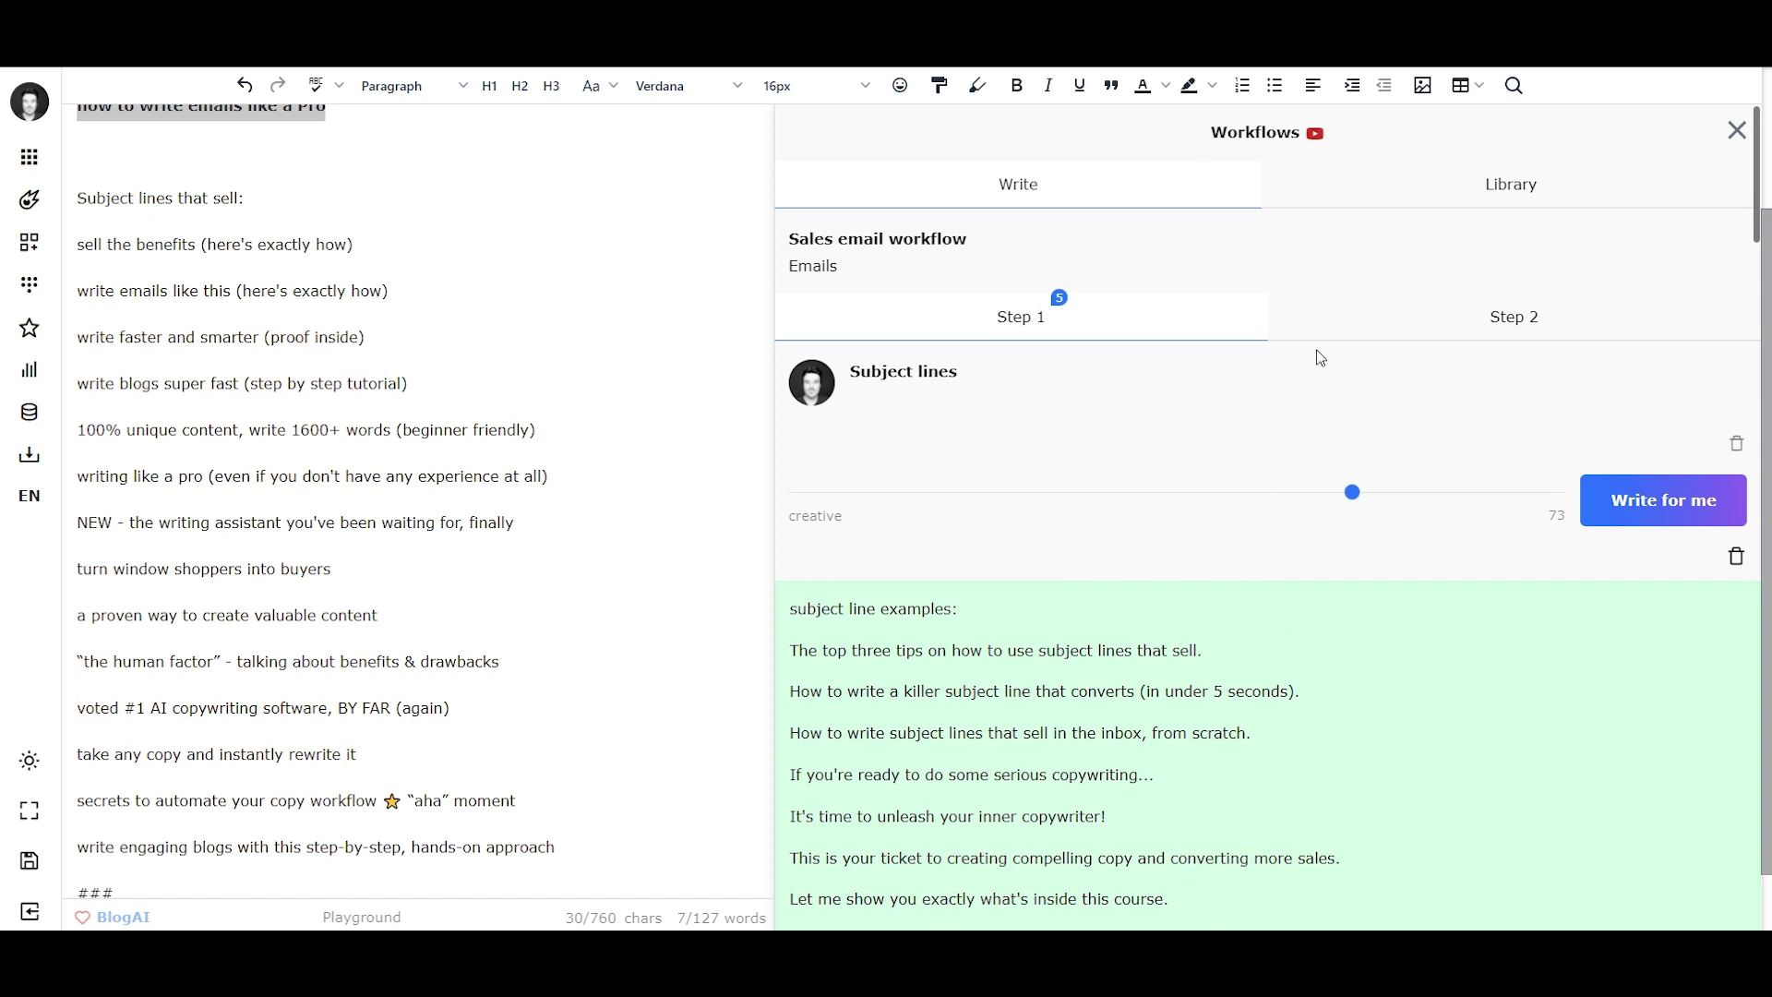
On Step 2, paste 'a proven approach to create super high-converting blog posts' as the subject line and generate emails
{"action": "left_click", "coordinate": [1428, 340]}
{"action": "left_click", "coordinate": [1435, 518]}
{"action": "left_click_drag", "start_coordinate": [1381, 514], "coordinate": [793, 477]}
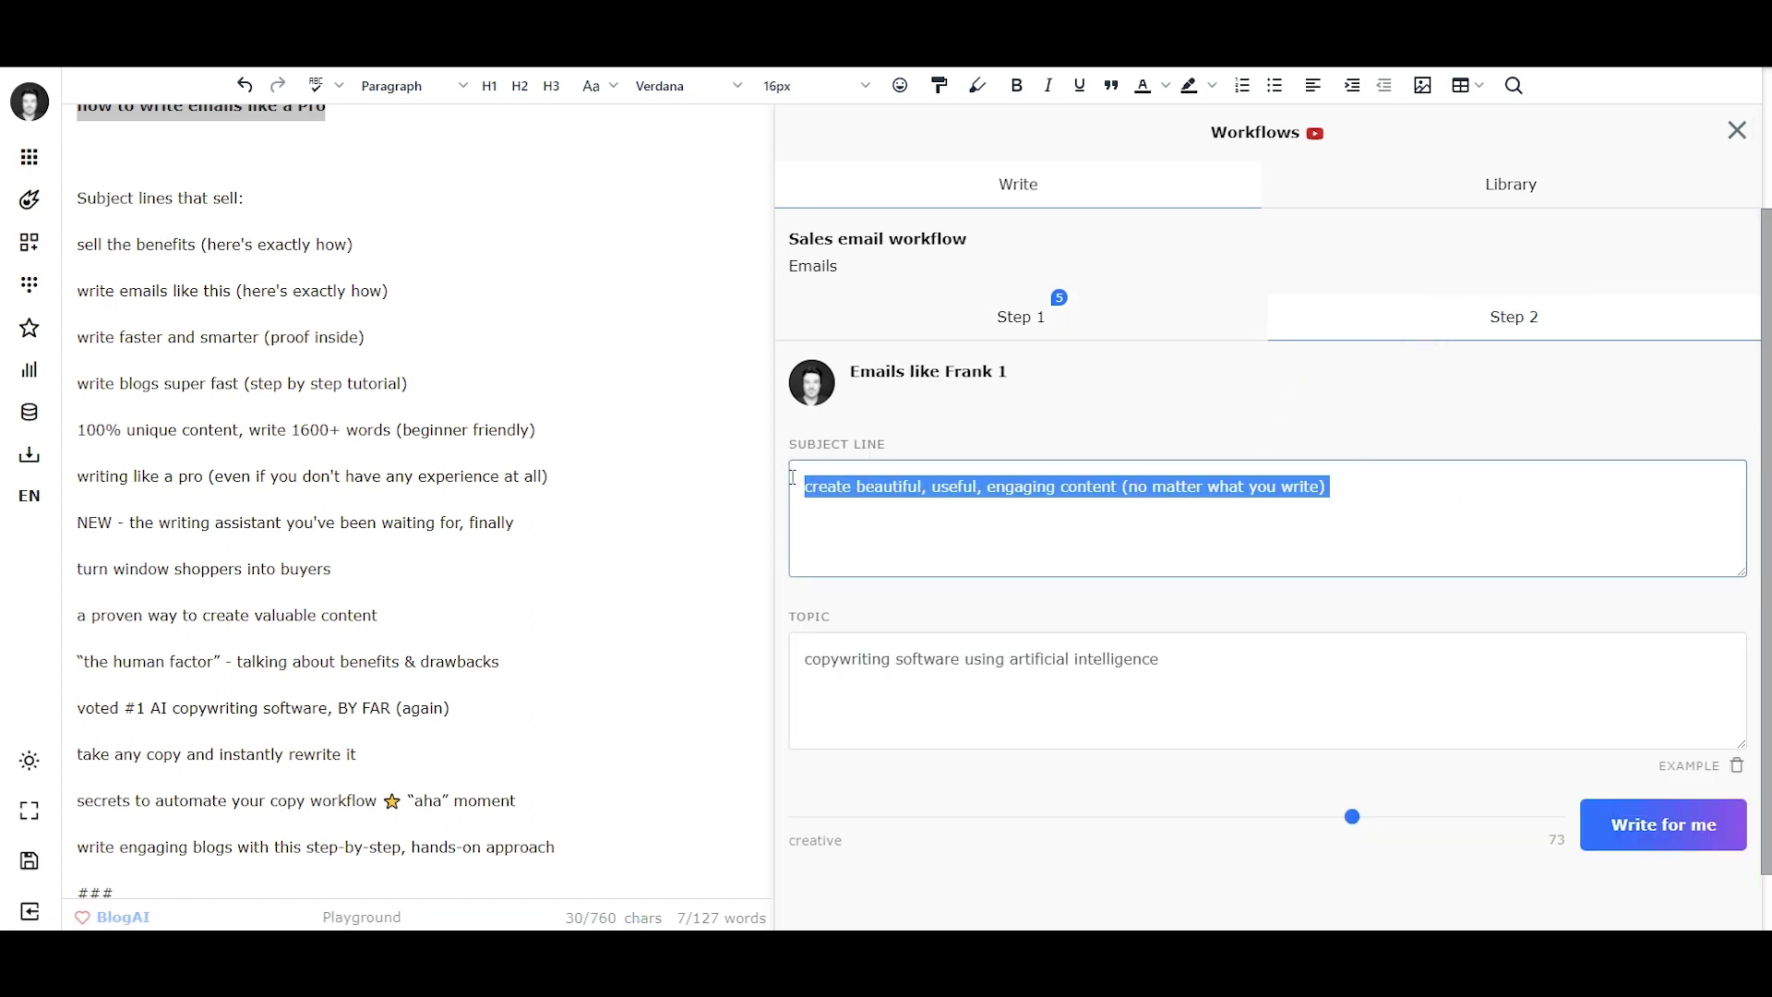
{"action": "type", "text": "a proven approach to create super high-converting blog posts"}
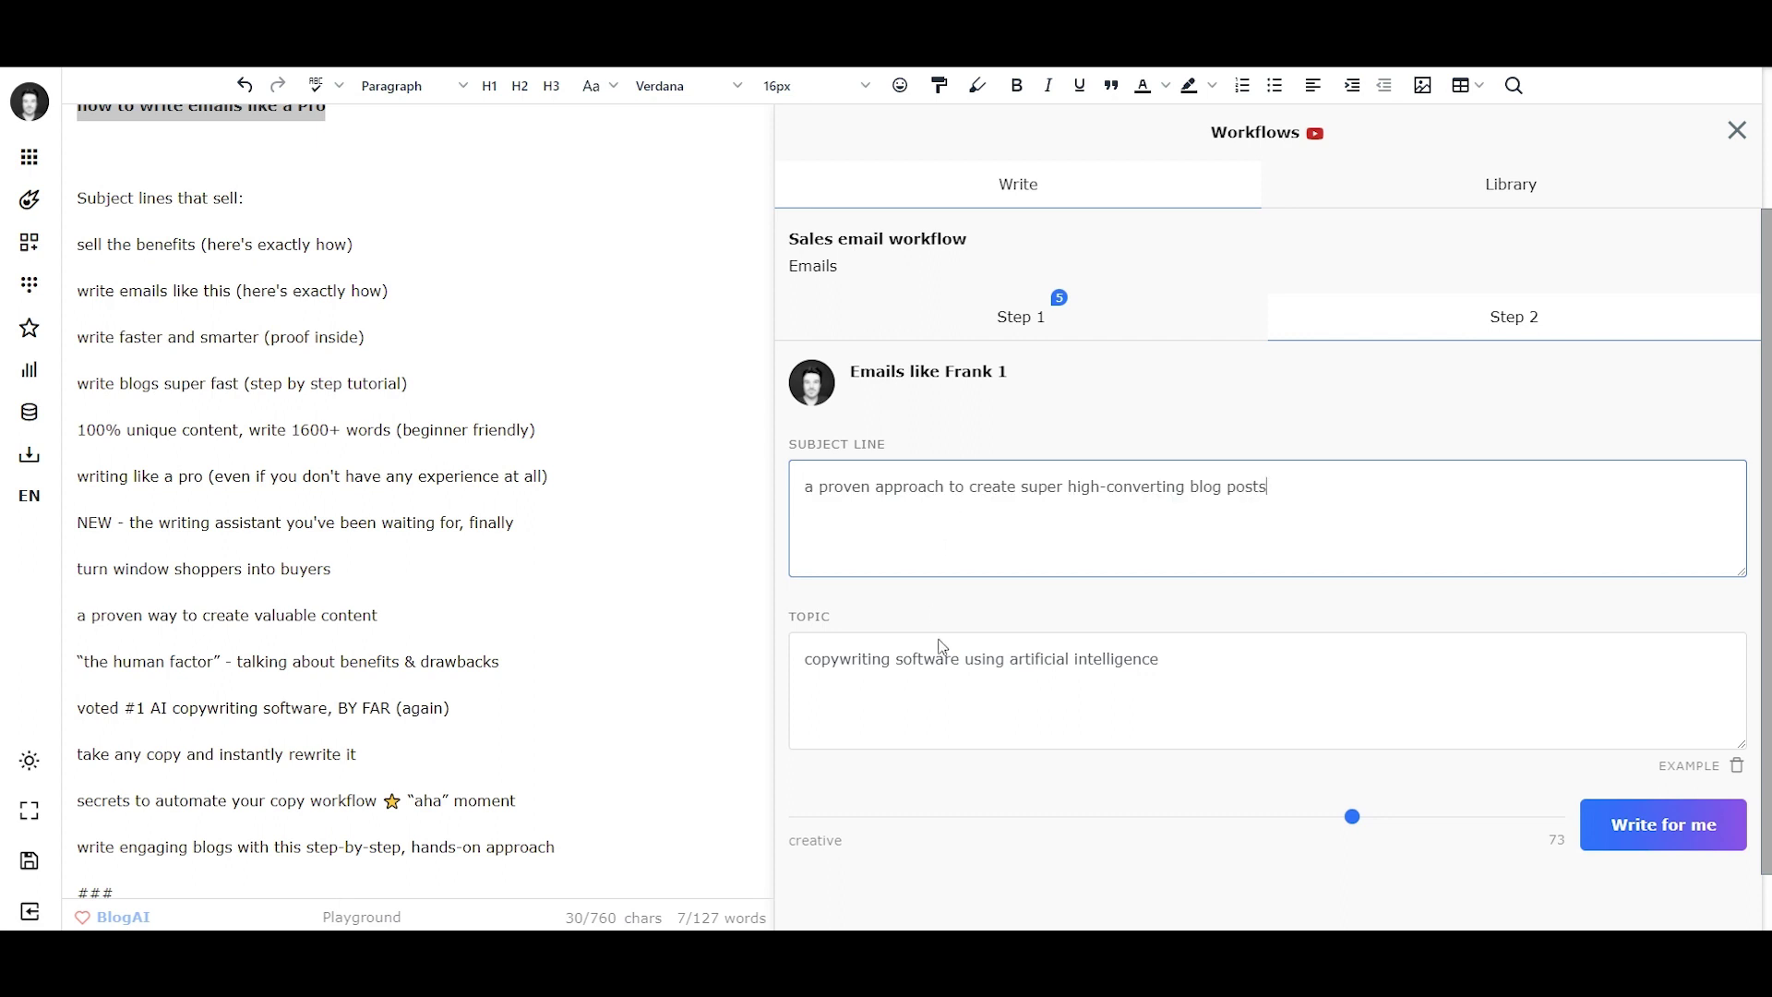
{"action": "left_click", "coordinate": [1659, 812]}
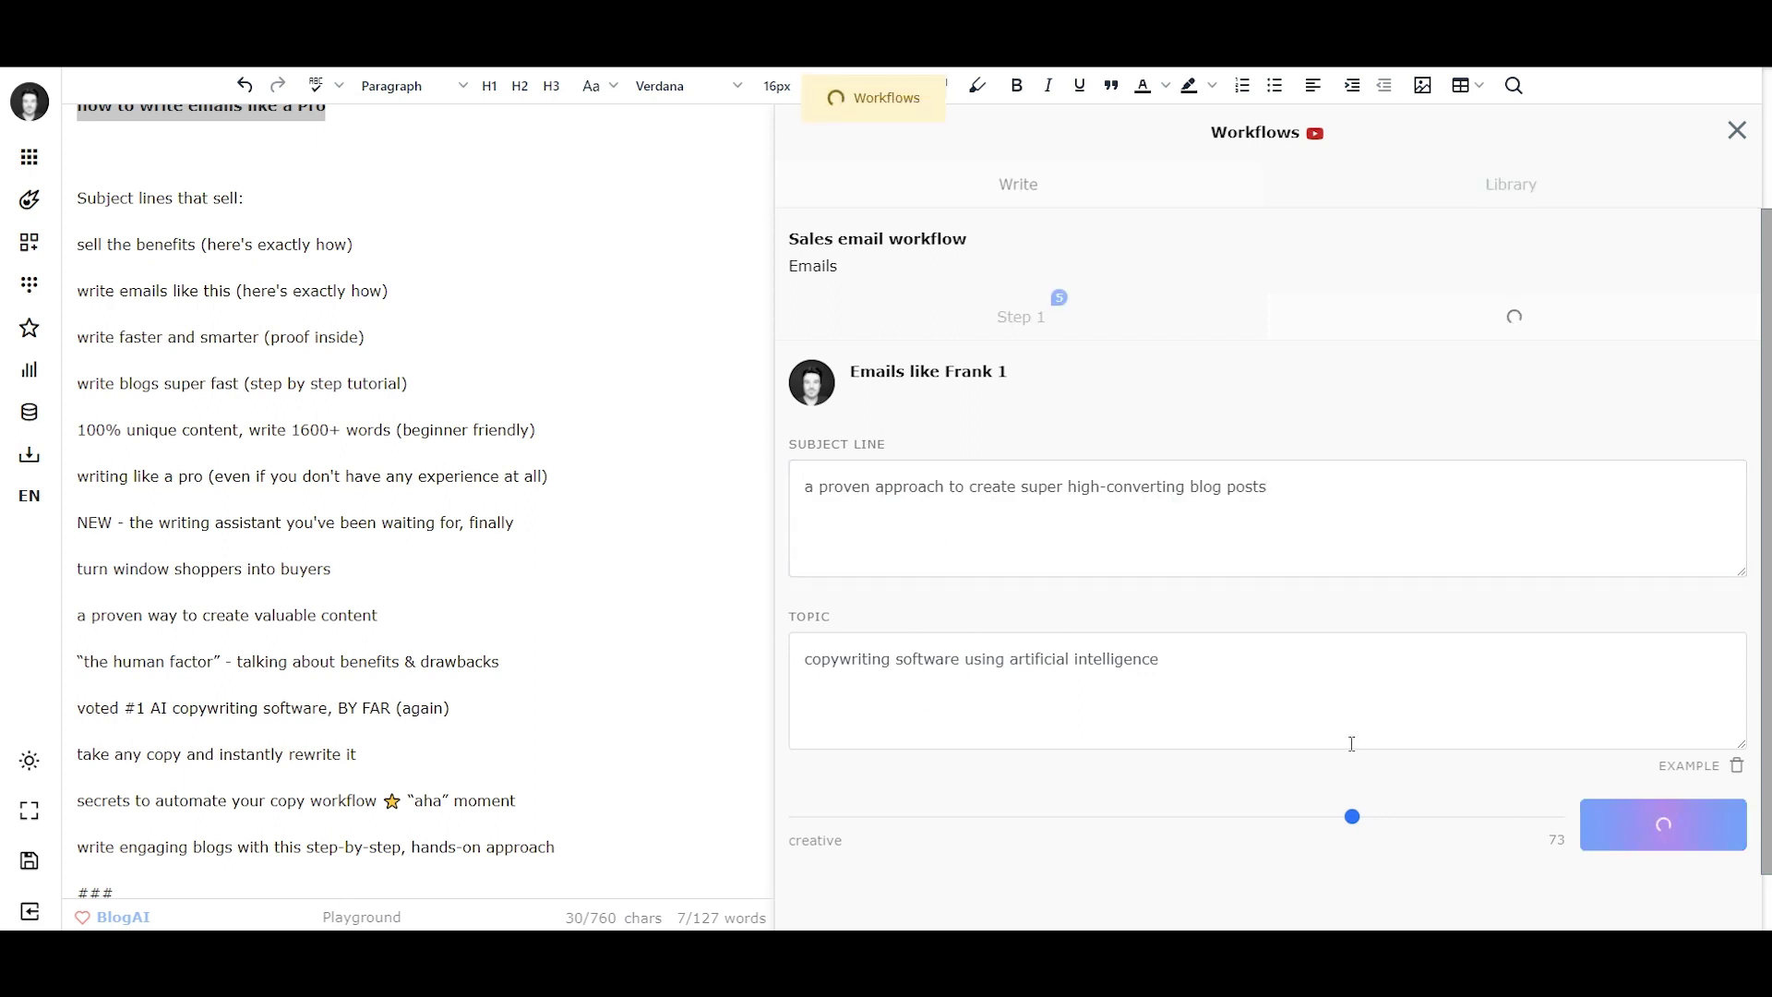
{"action": "scroll", "coordinate": [1357, 748], "scroll_direction": "up", "scroll_amount": 1}
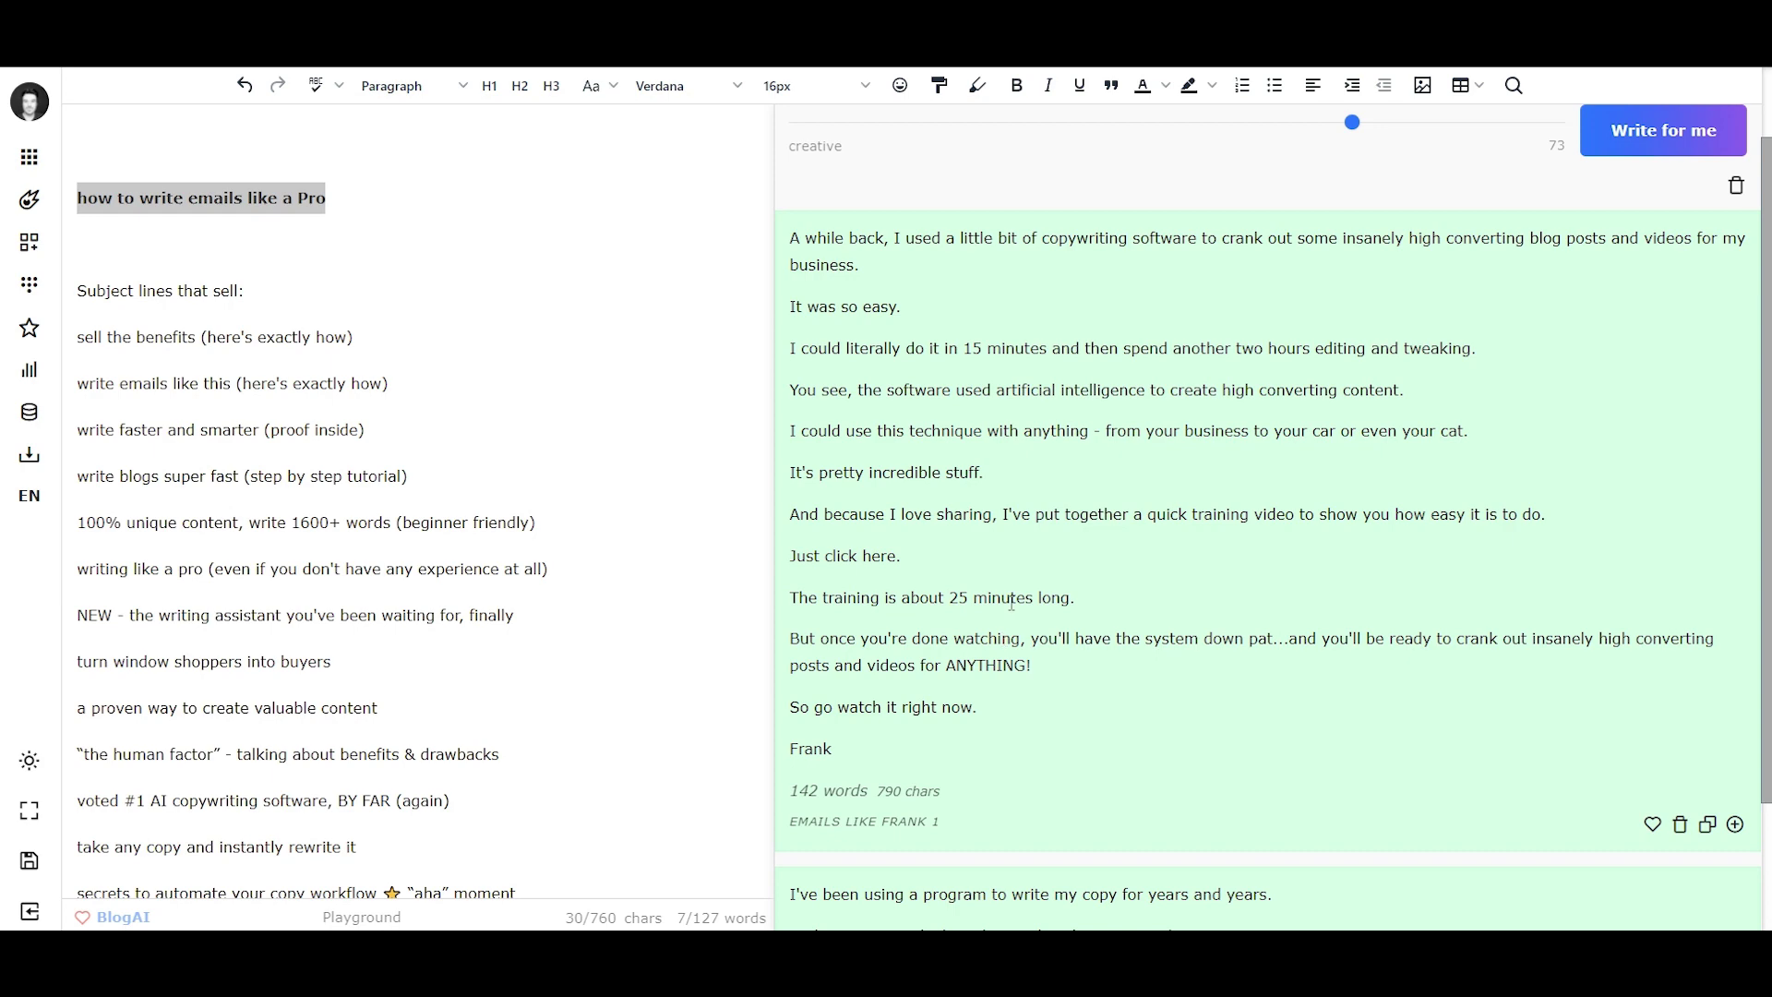
{"action": "scroll", "coordinate": [1035, 565], "scroll_direction": "down", "scroll_amount": 4}
{"action": "scroll", "coordinate": [1035, 565], "scroll_direction": "down", "scroll_amount": 2}
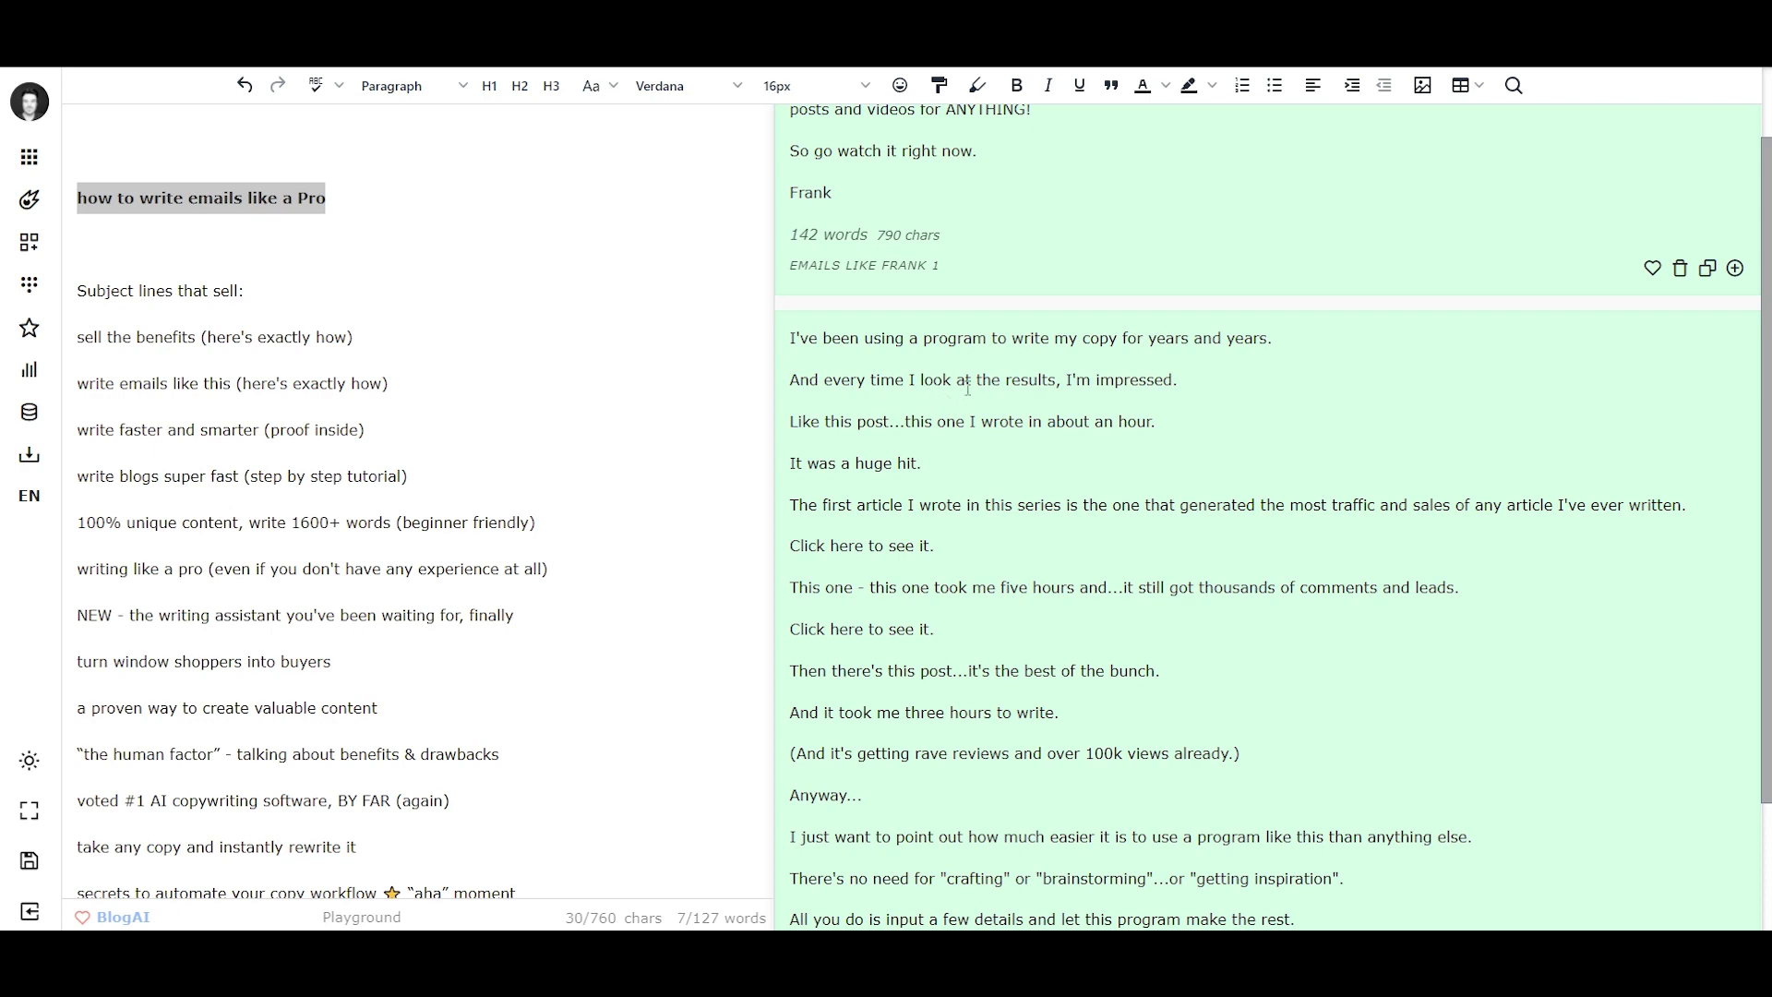
{"action": "scroll", "coordinate": [1034, 480], "scroll_direction": "down", "scroll_amount": 4}
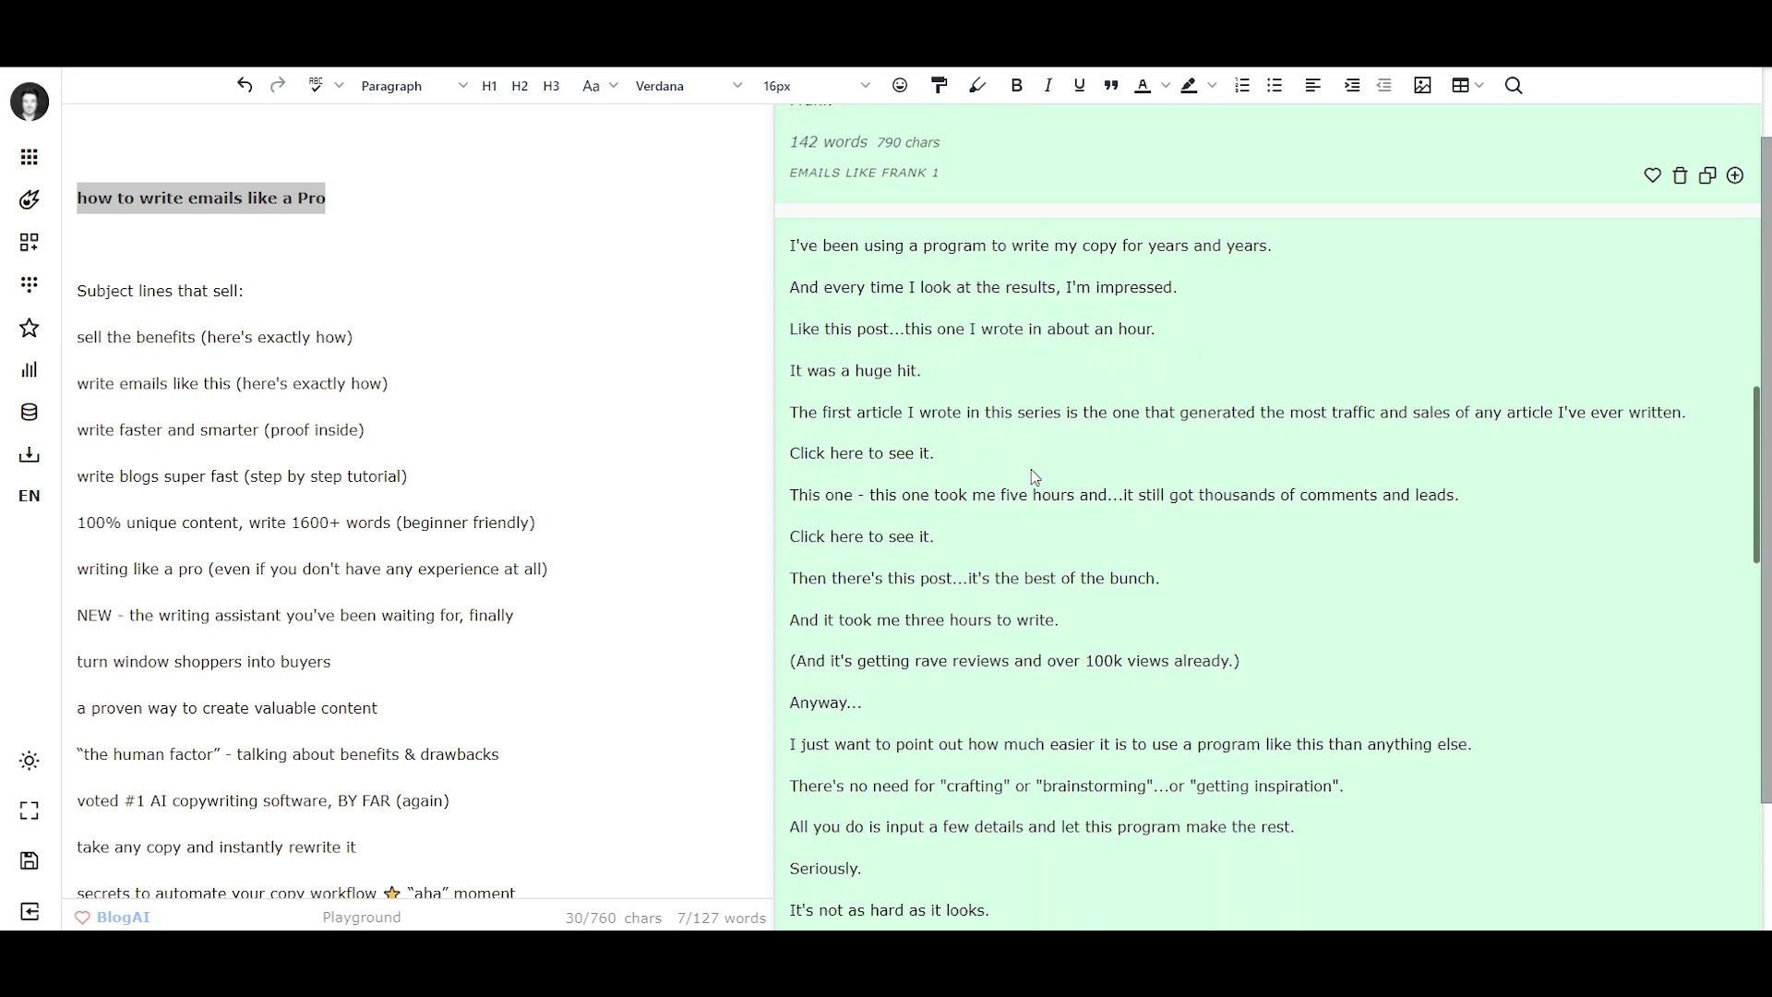
{"action": "scroll", "coordinate": [1032, 601], "scroll_direction": "up", "scroll_amount": 1}
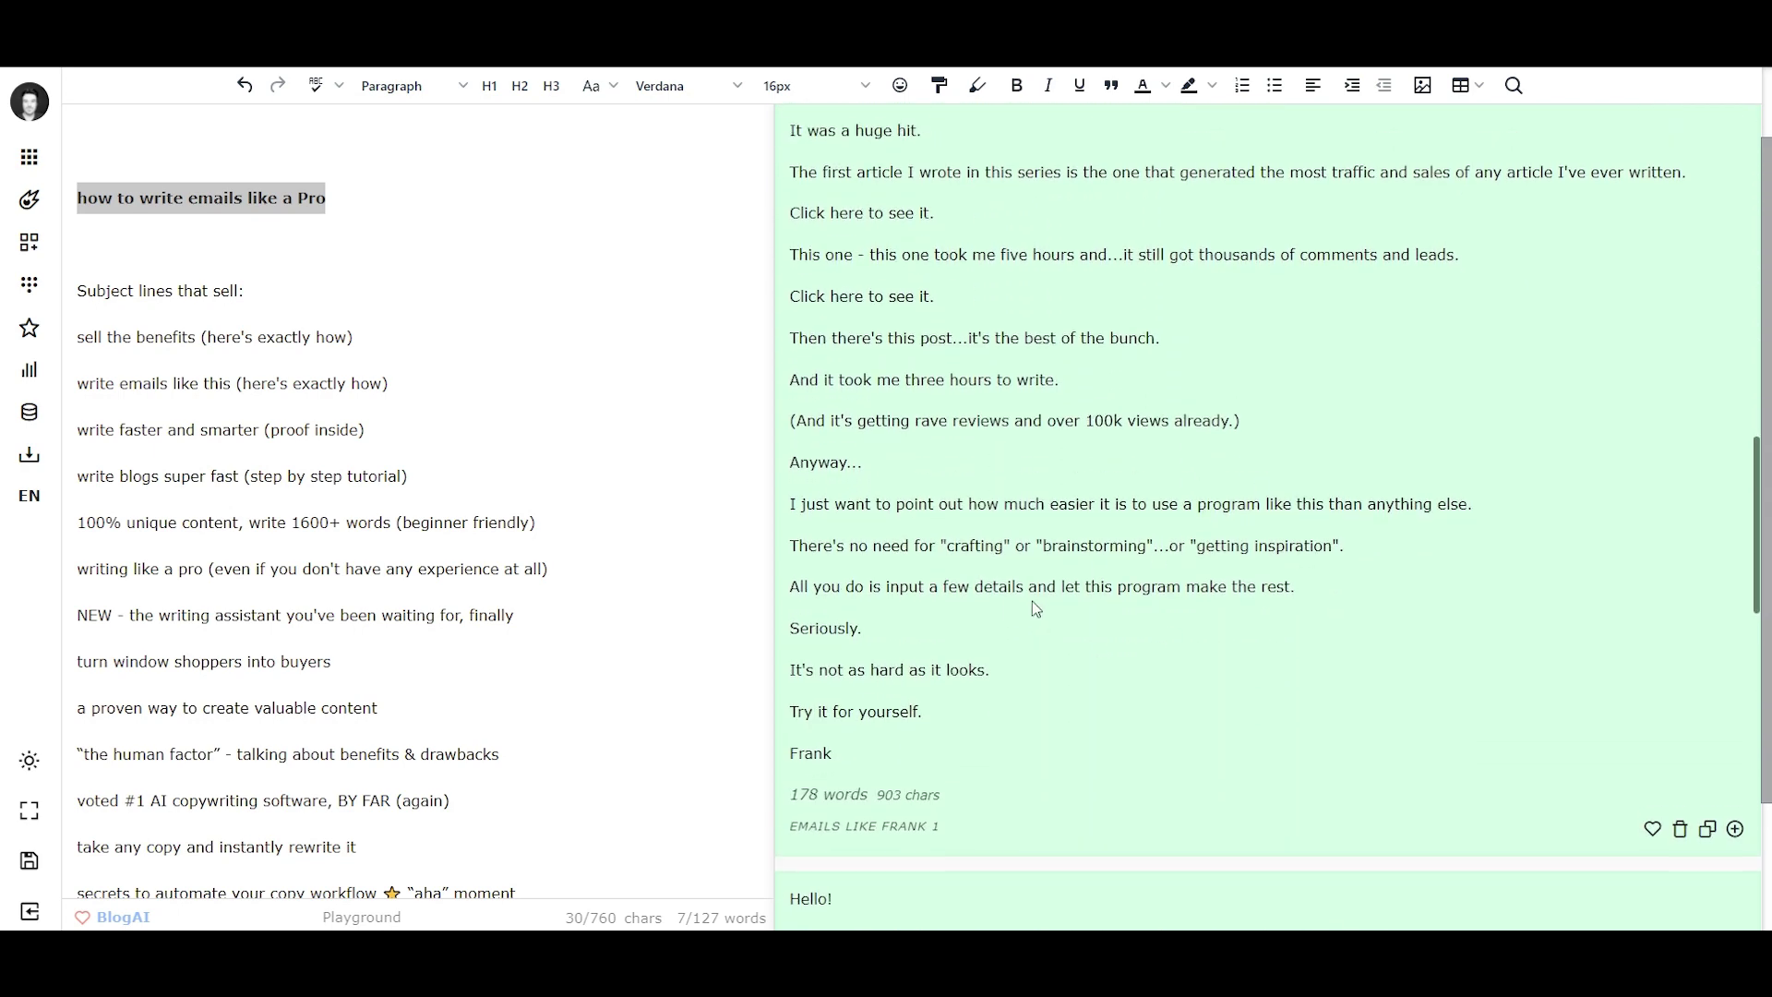
{"action": "scroll", "coordinate": [1043, 554], "scroll_direction": "down", "scroll_amount": 3}
{"action": "scroll", "coordinate": [1054, 509], "scroll_direction": "down", "scroll_amount": 6}
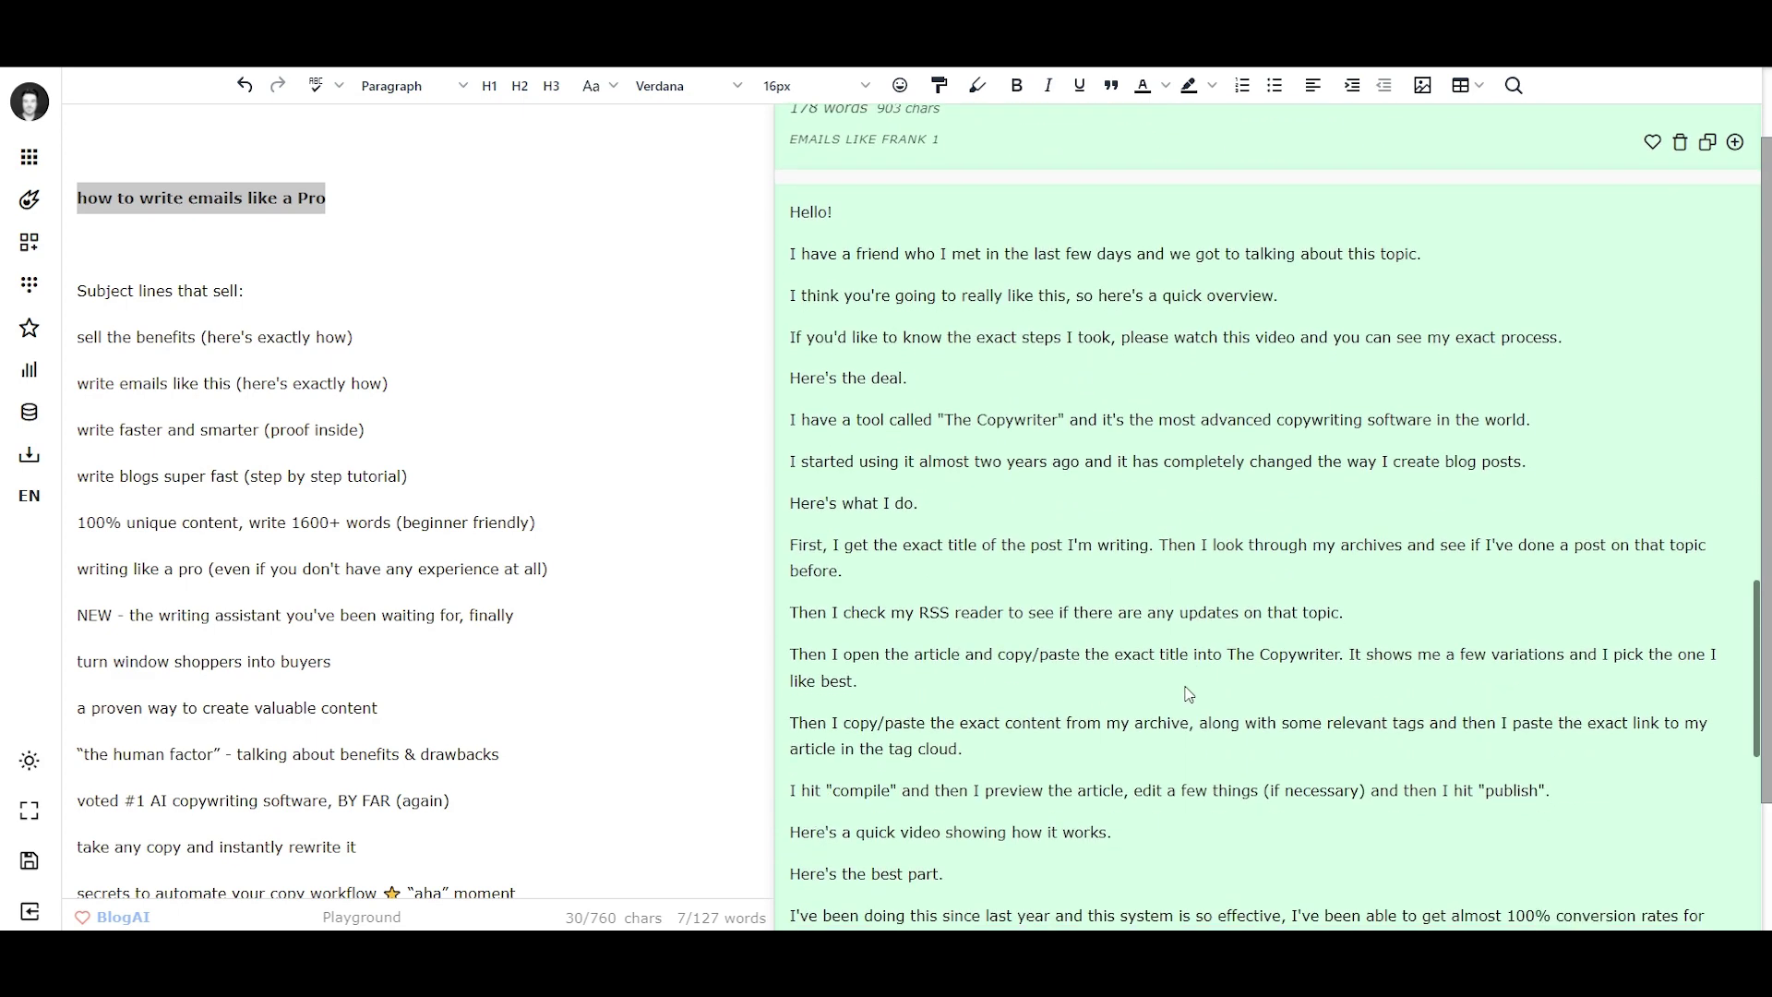
{"action": "scroll", "coordinate": [1159, 664], "scroll_direction": "down", "scroll_amount": 6}
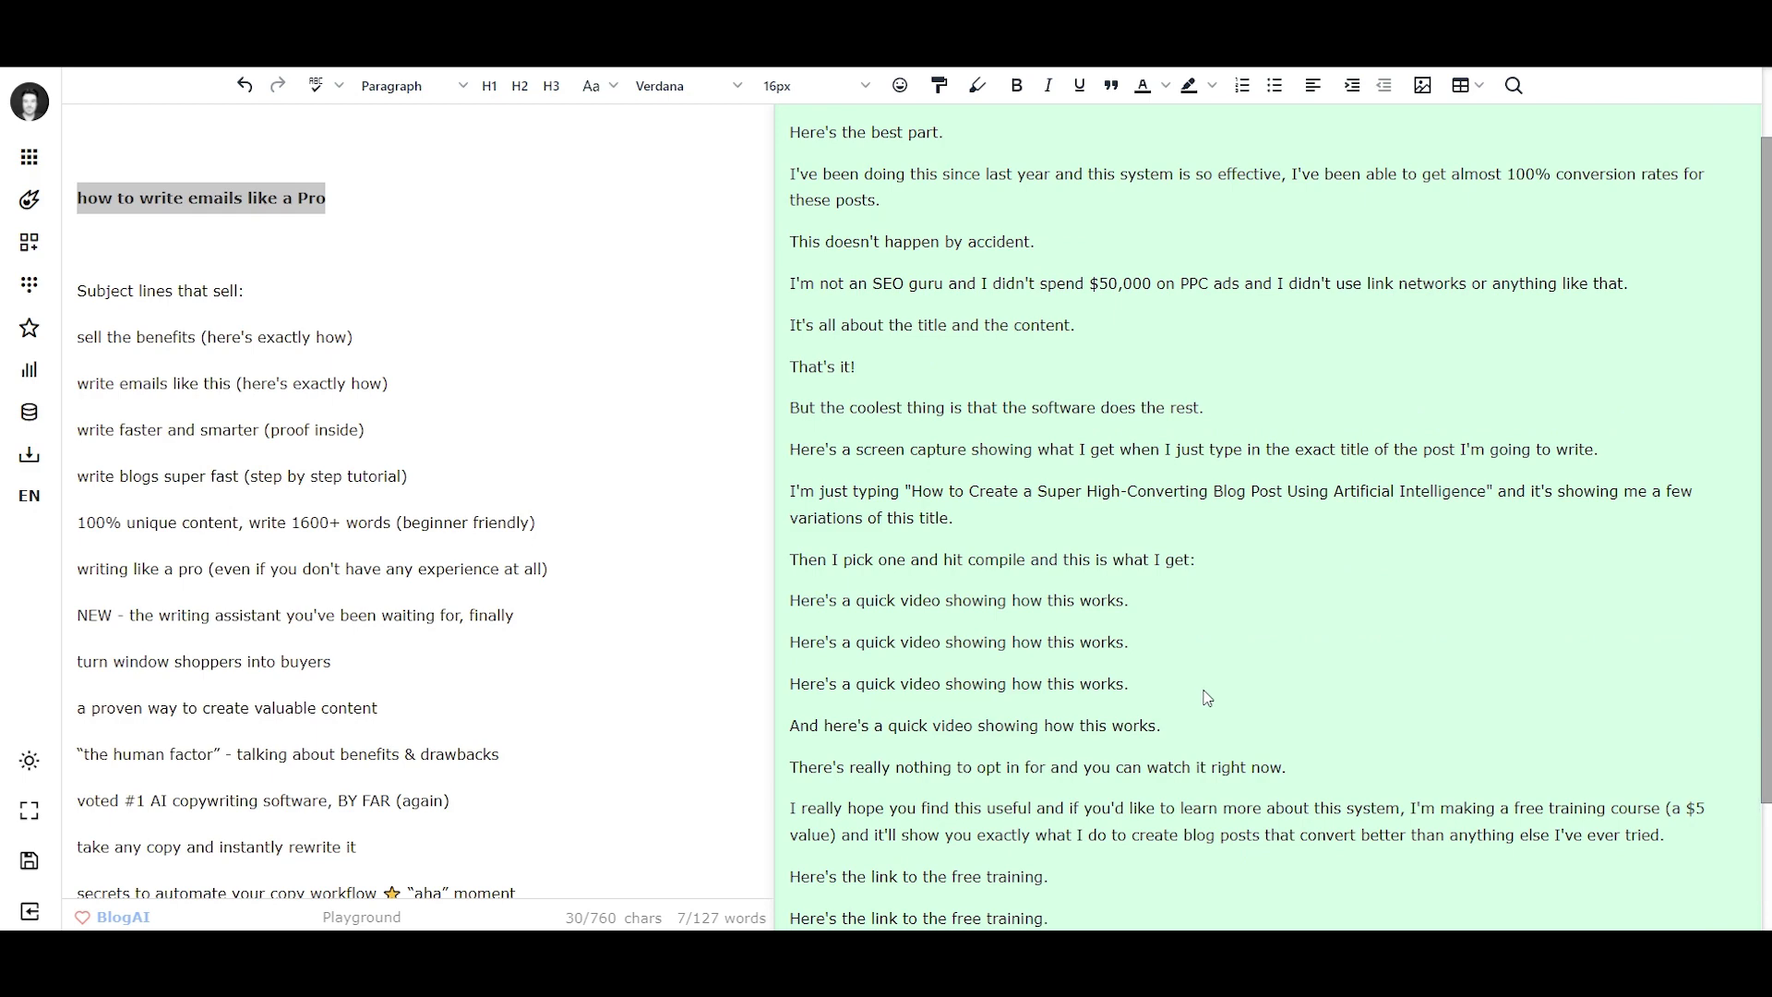
{"action": "scroll", "coordinate": [1207, 699], "scroll_direction": "down", "scroll_amount": 2}
{"action": "scroll", "coordinate": [1228, 782], "scroll_direction": "down", "scroll_amount": 1}
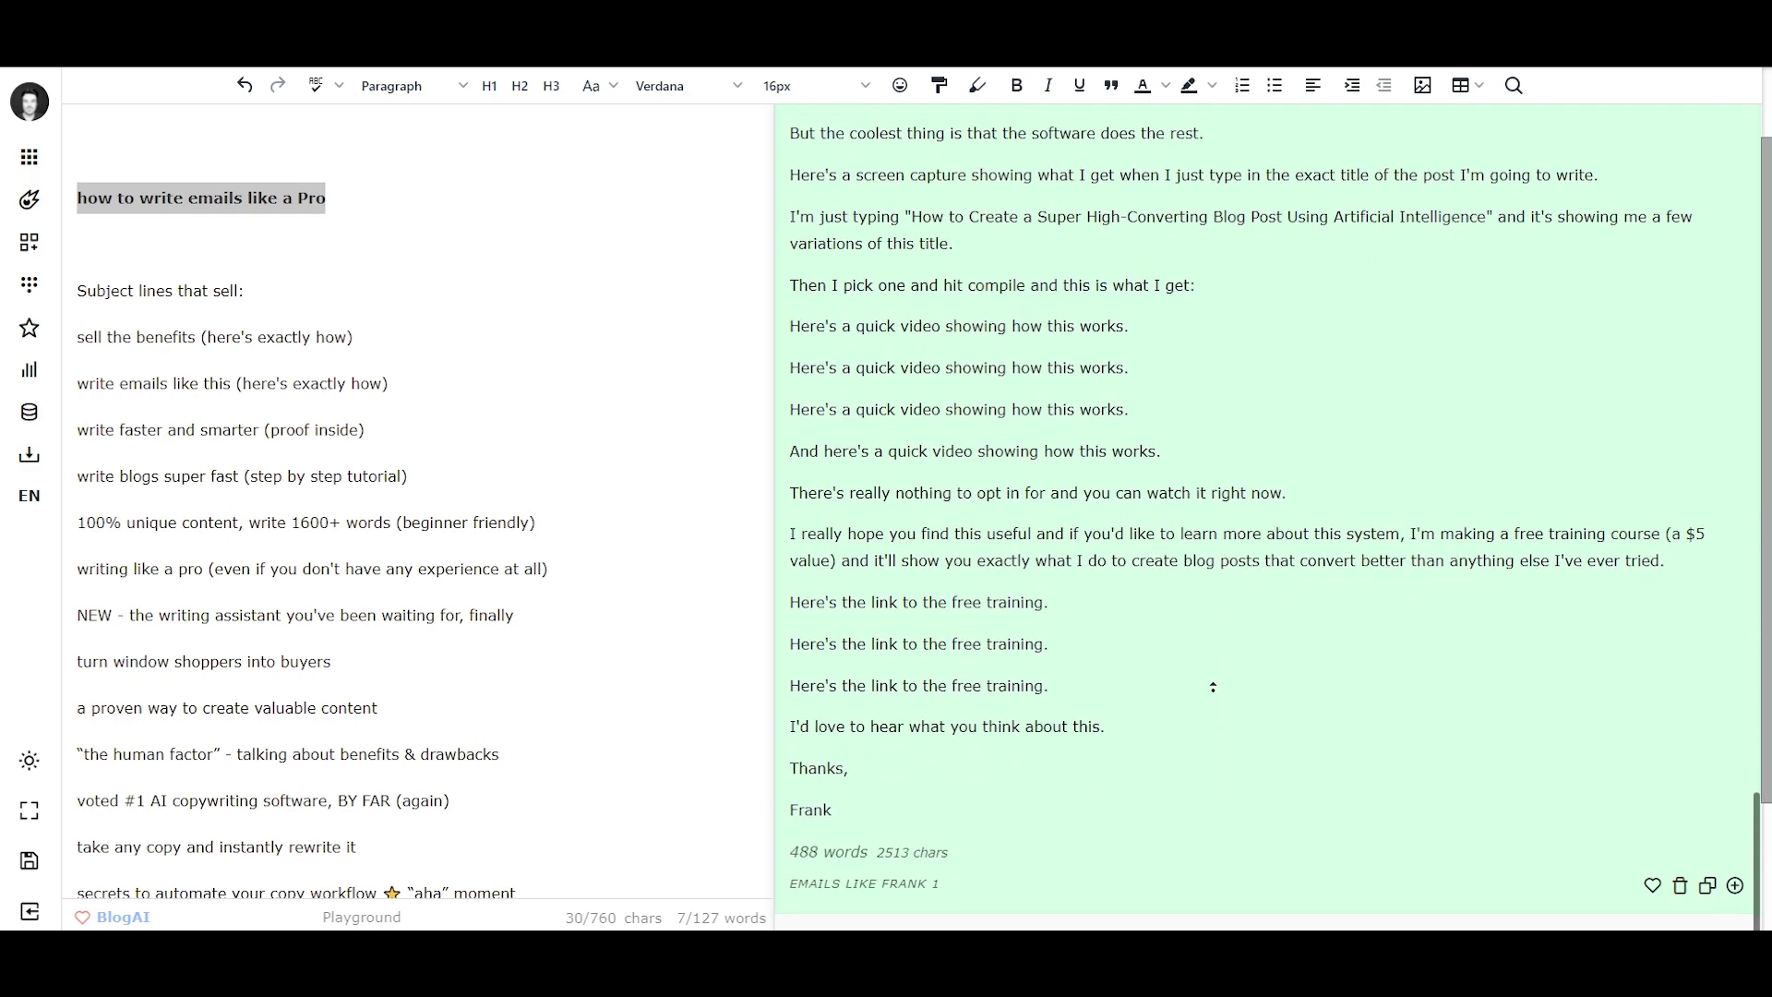
{"action": "scroll", "coordinate": [1218, 701], "scroll_direction": "up", "scroll_amount": 6}
{"action": "scroll", "coordinate": [1216, 678], "scroll_direction": "up", "scroll_amount": 7}
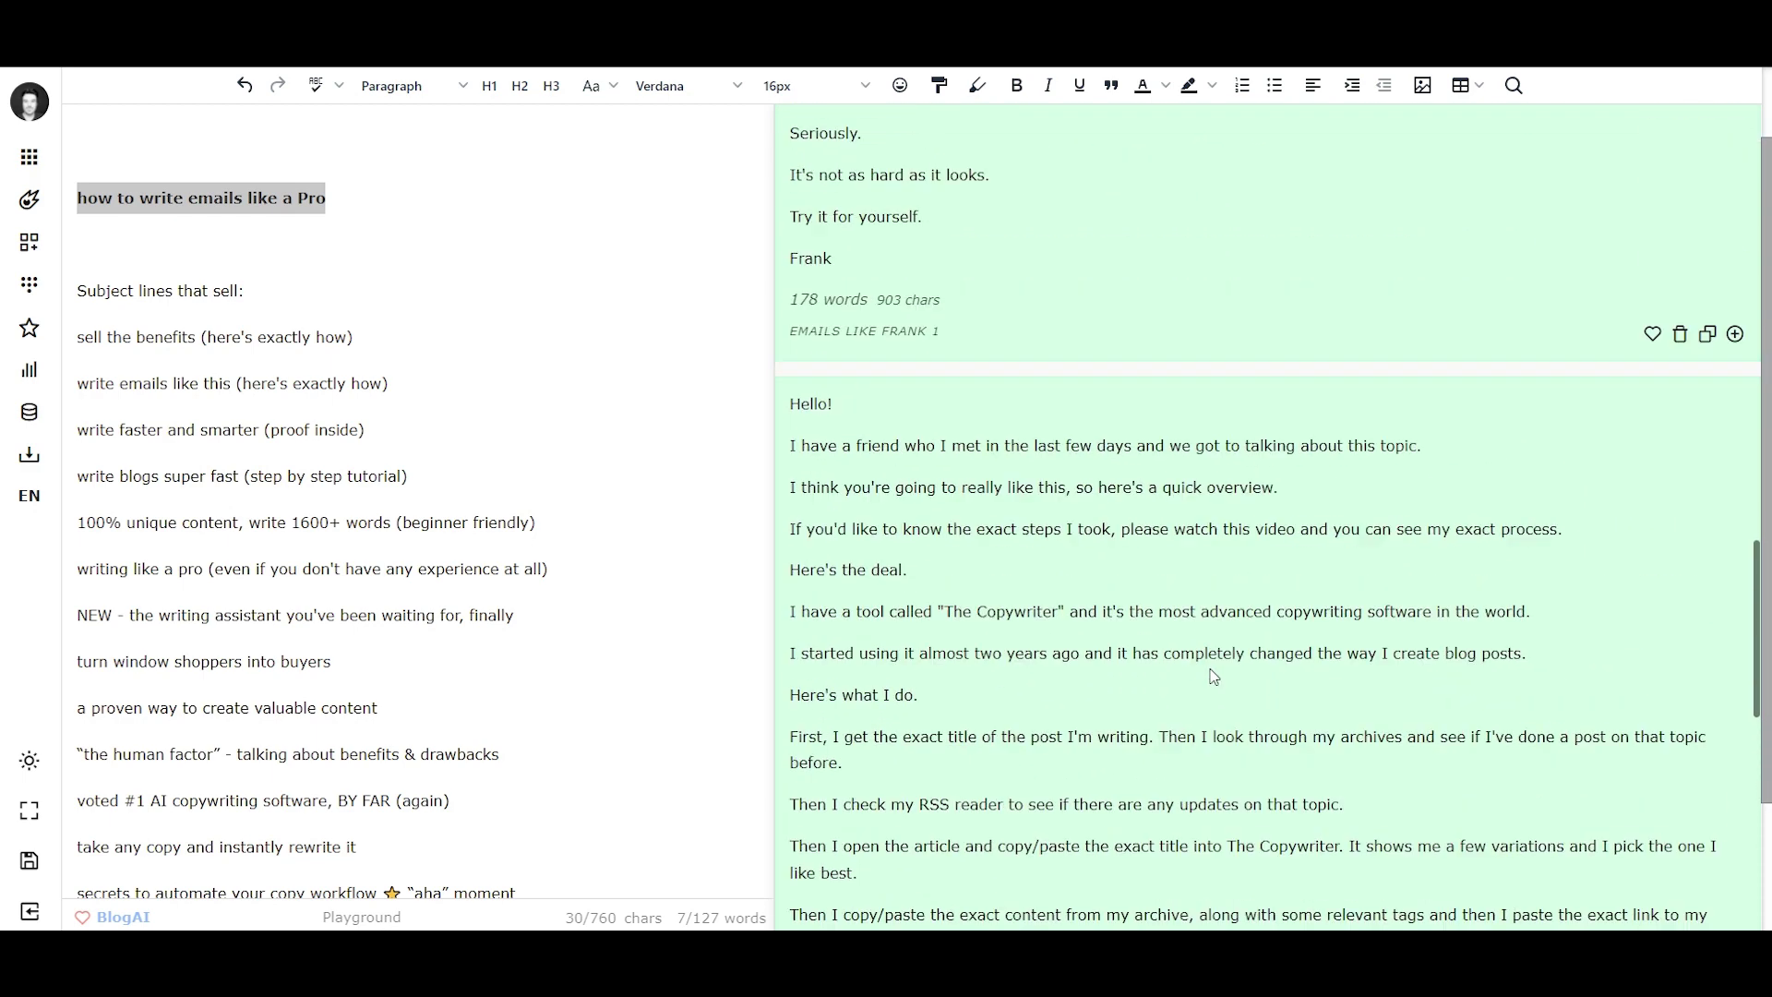
{"action": "scroll", "coordinate": [1214, 679], "scroll_direction": "up", "scroll_amount": 4}
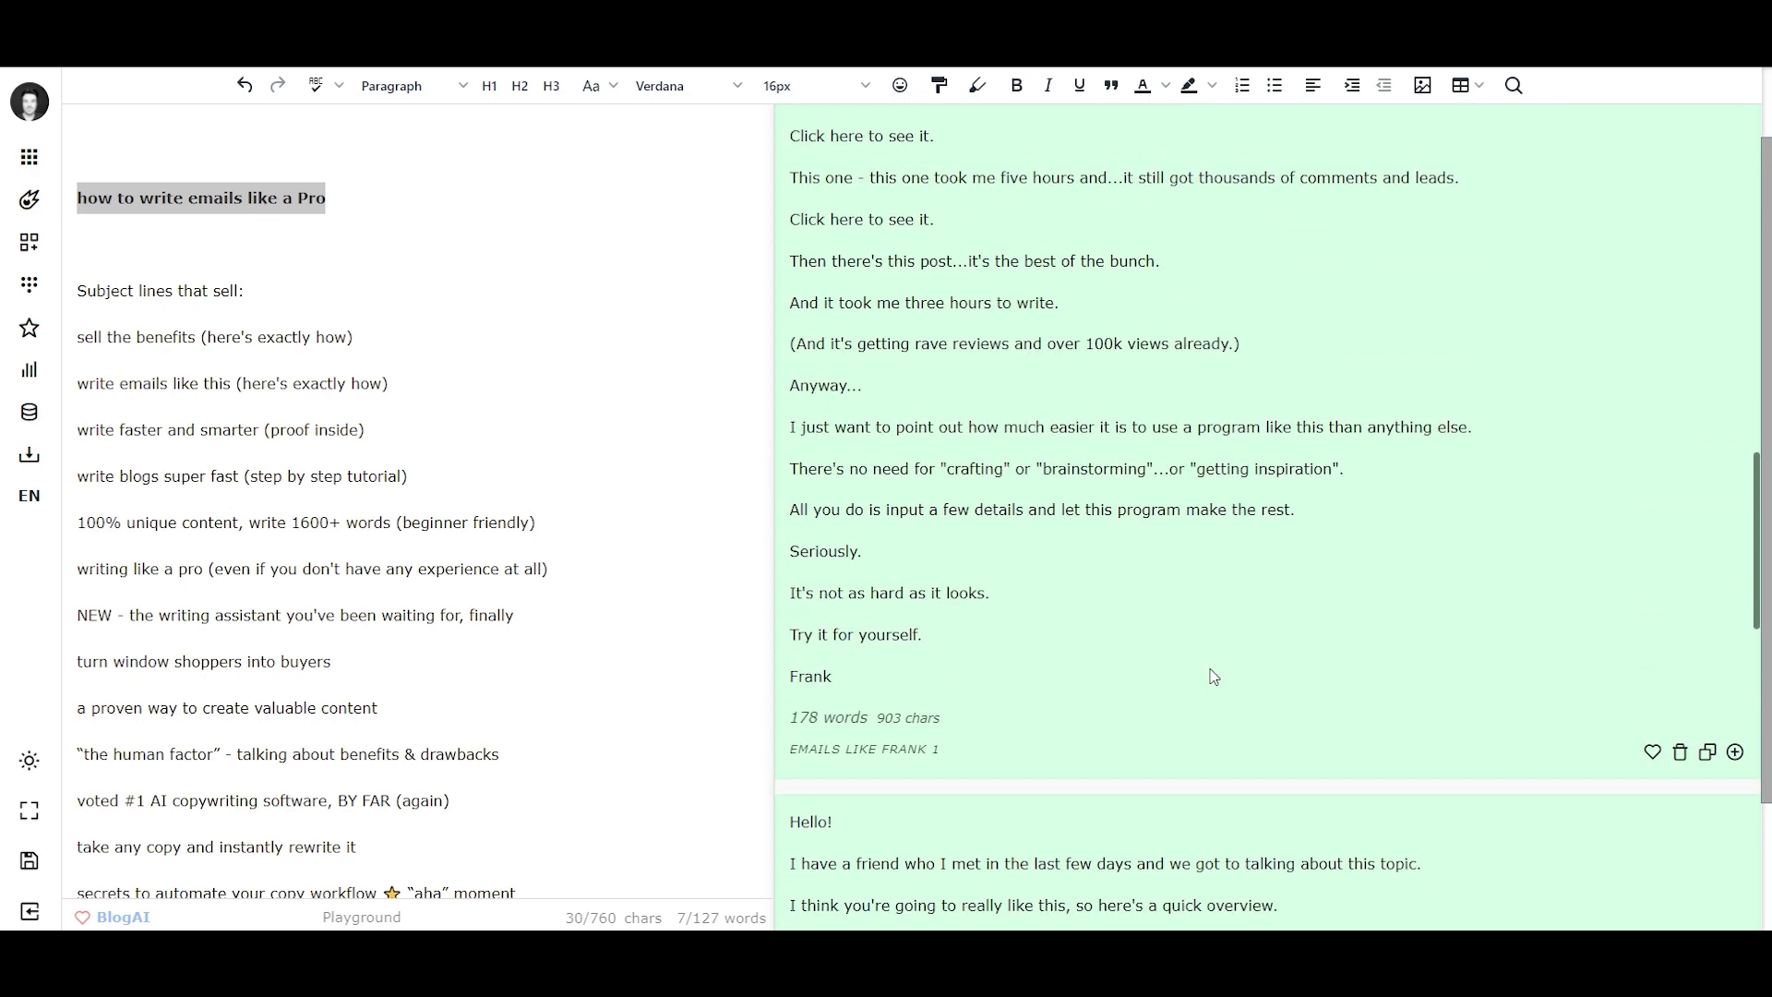
{"action": "scroll", "coordinate": [1214, 677], "scroll_direction": "up", "scroll_amount": 5}
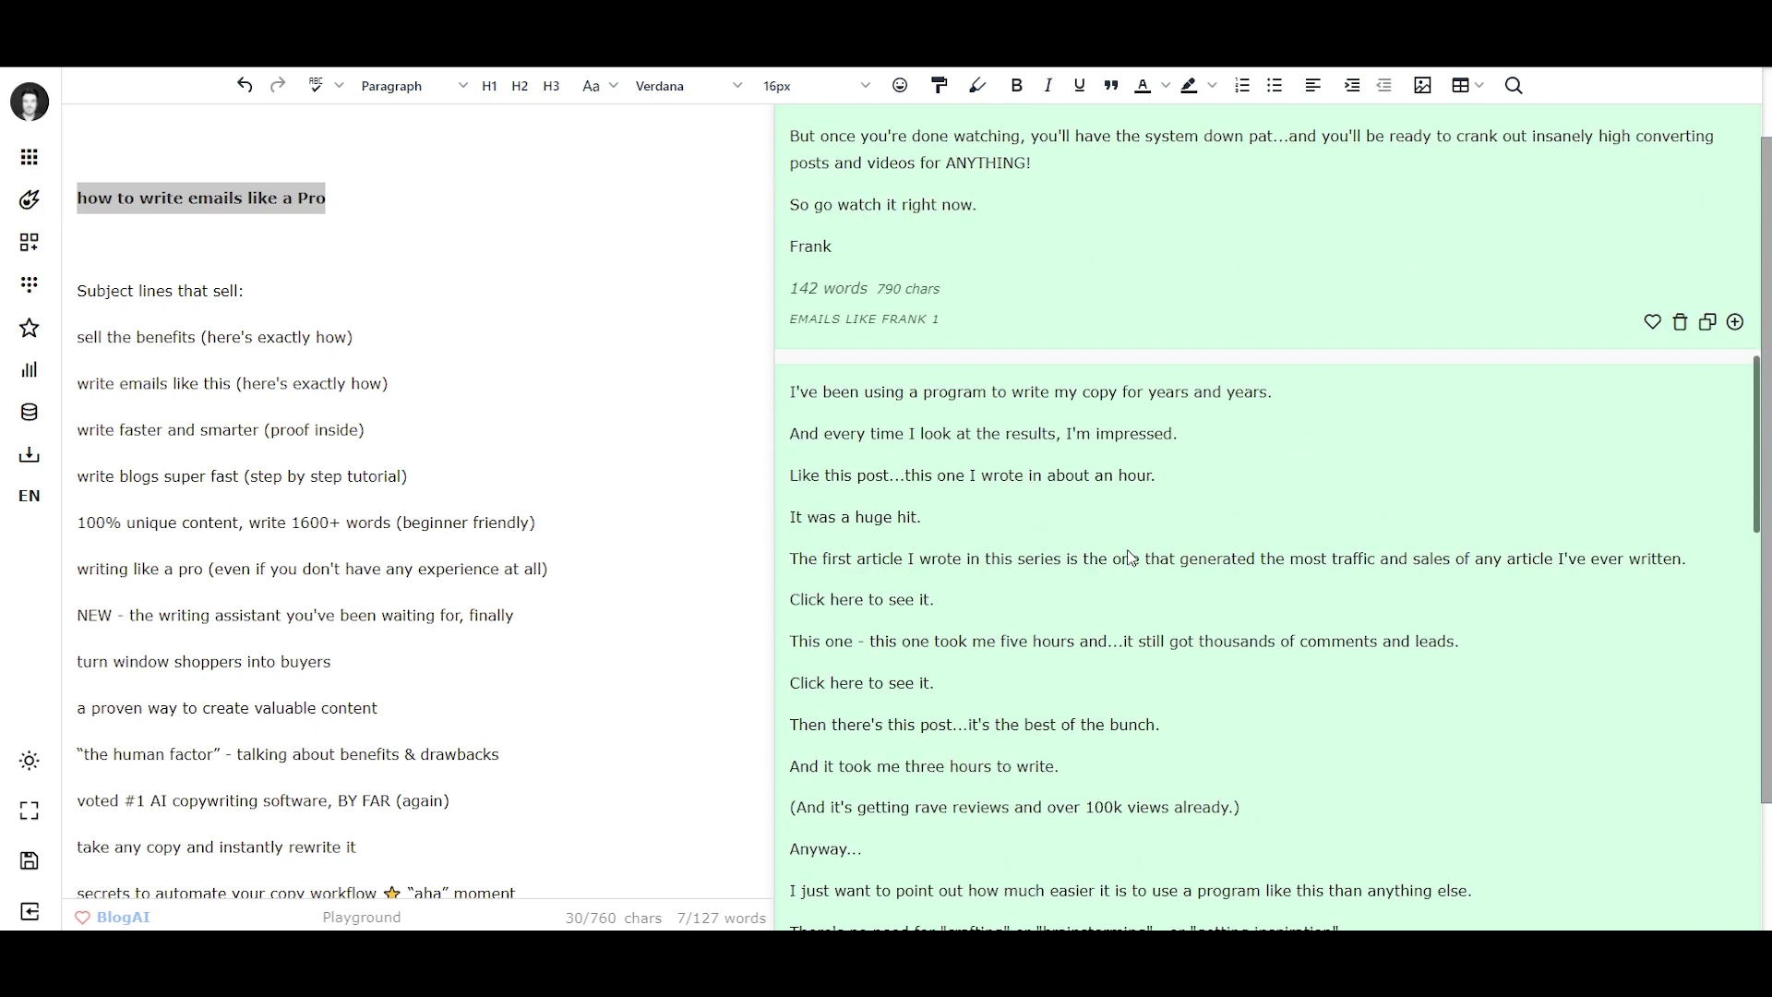
{"action": "scroll", "coordinate": [1128, 550], "scroll_direction": "up", "scroll_amount": 6}
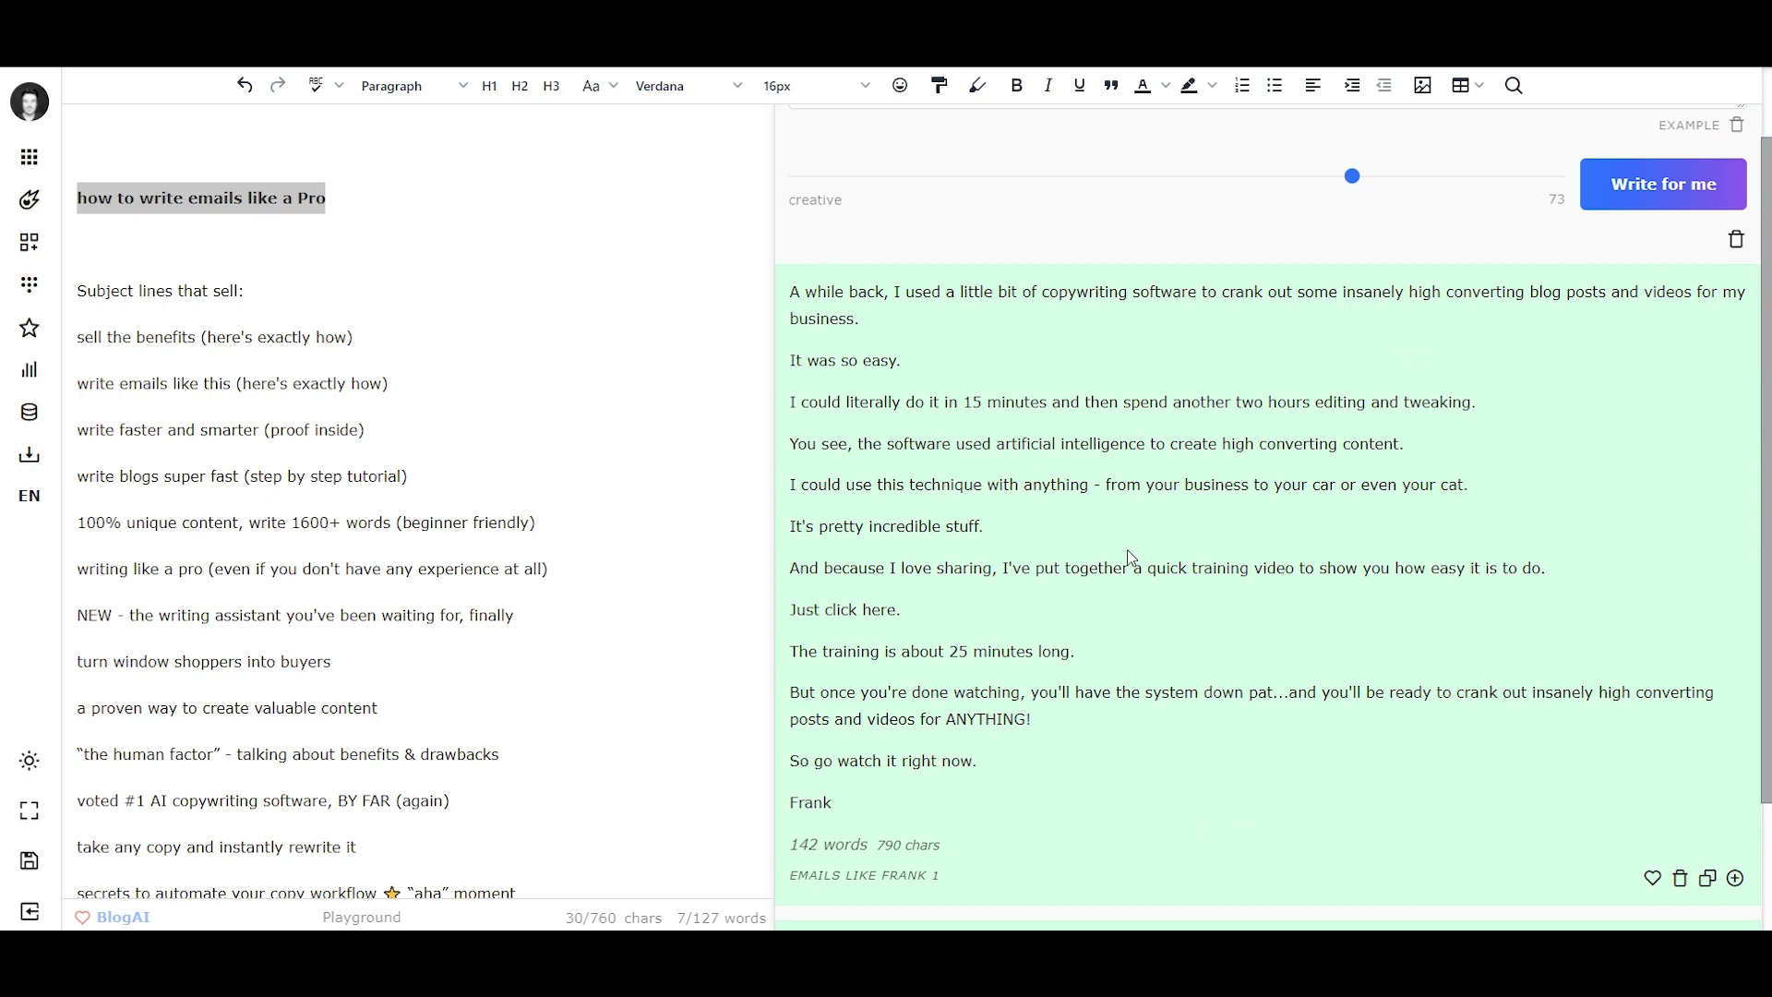
{"action": "scroll", "coordinate": [1127, 550], "scroll_direction": "up", "scroll_amount": 7}
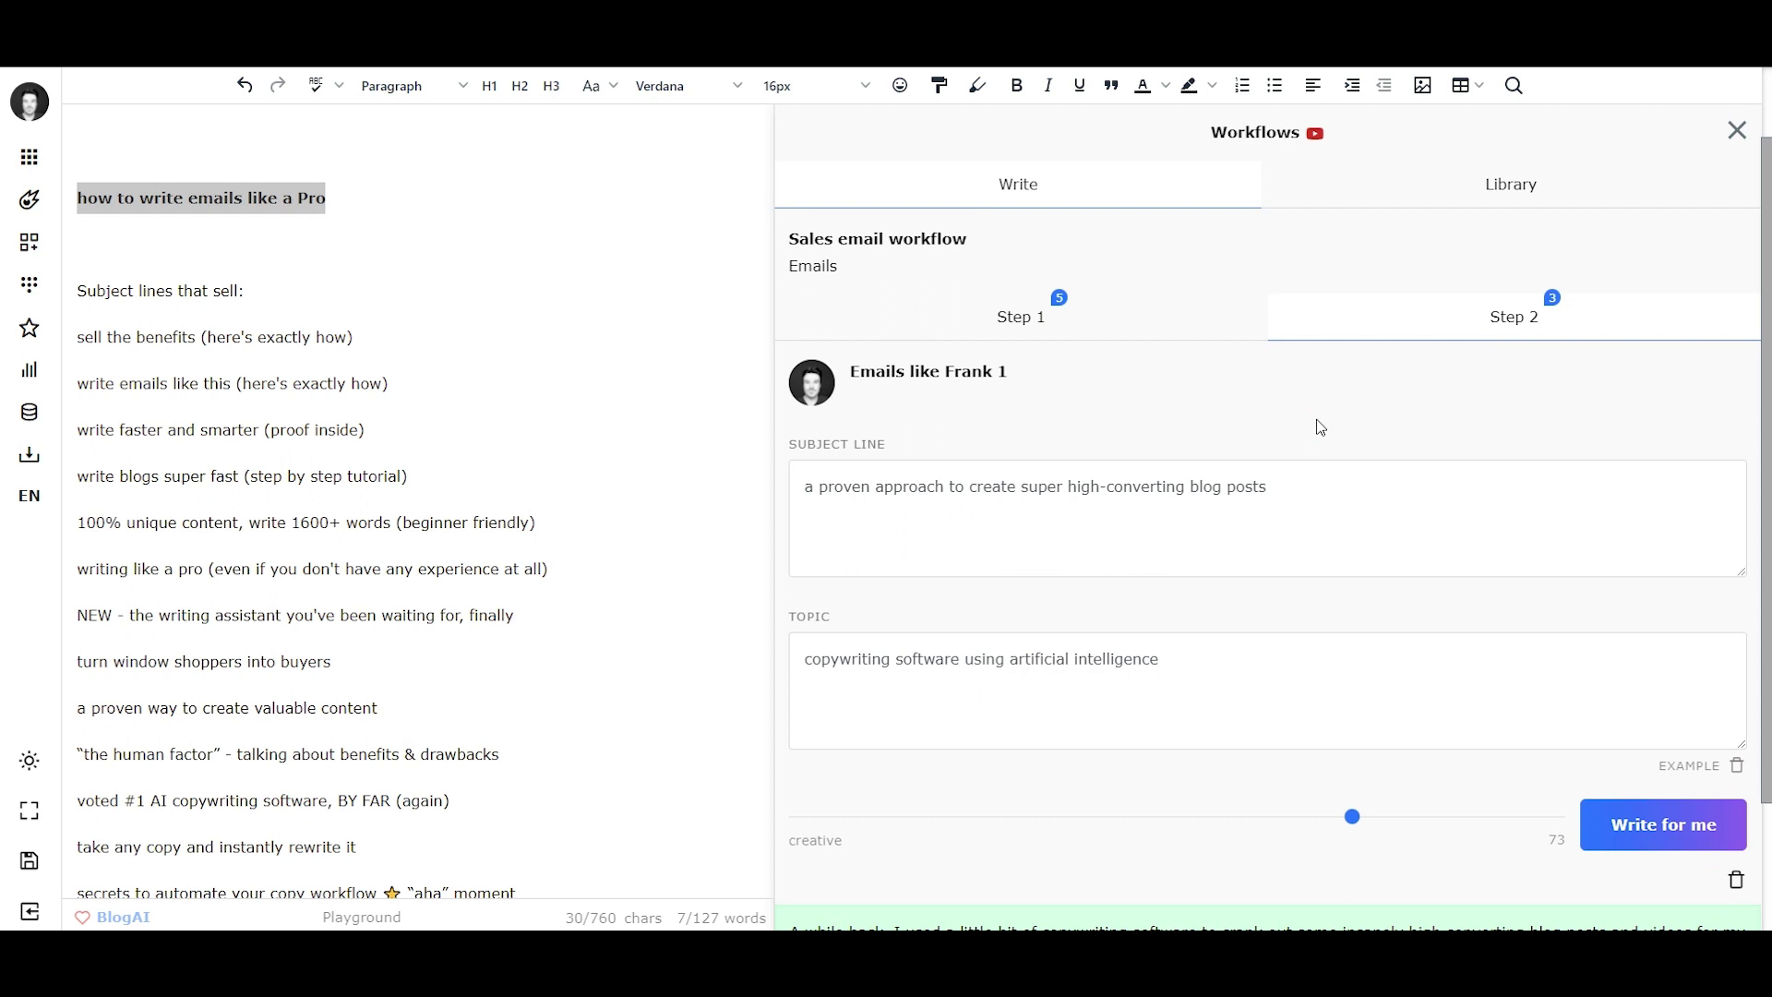
{"action": "left_click", "coordinate": [352, 257]}
{"action": "key", "text": "Return"}
{"action": "key", "text": "Return"}
{"action": "type", "text": "words"}
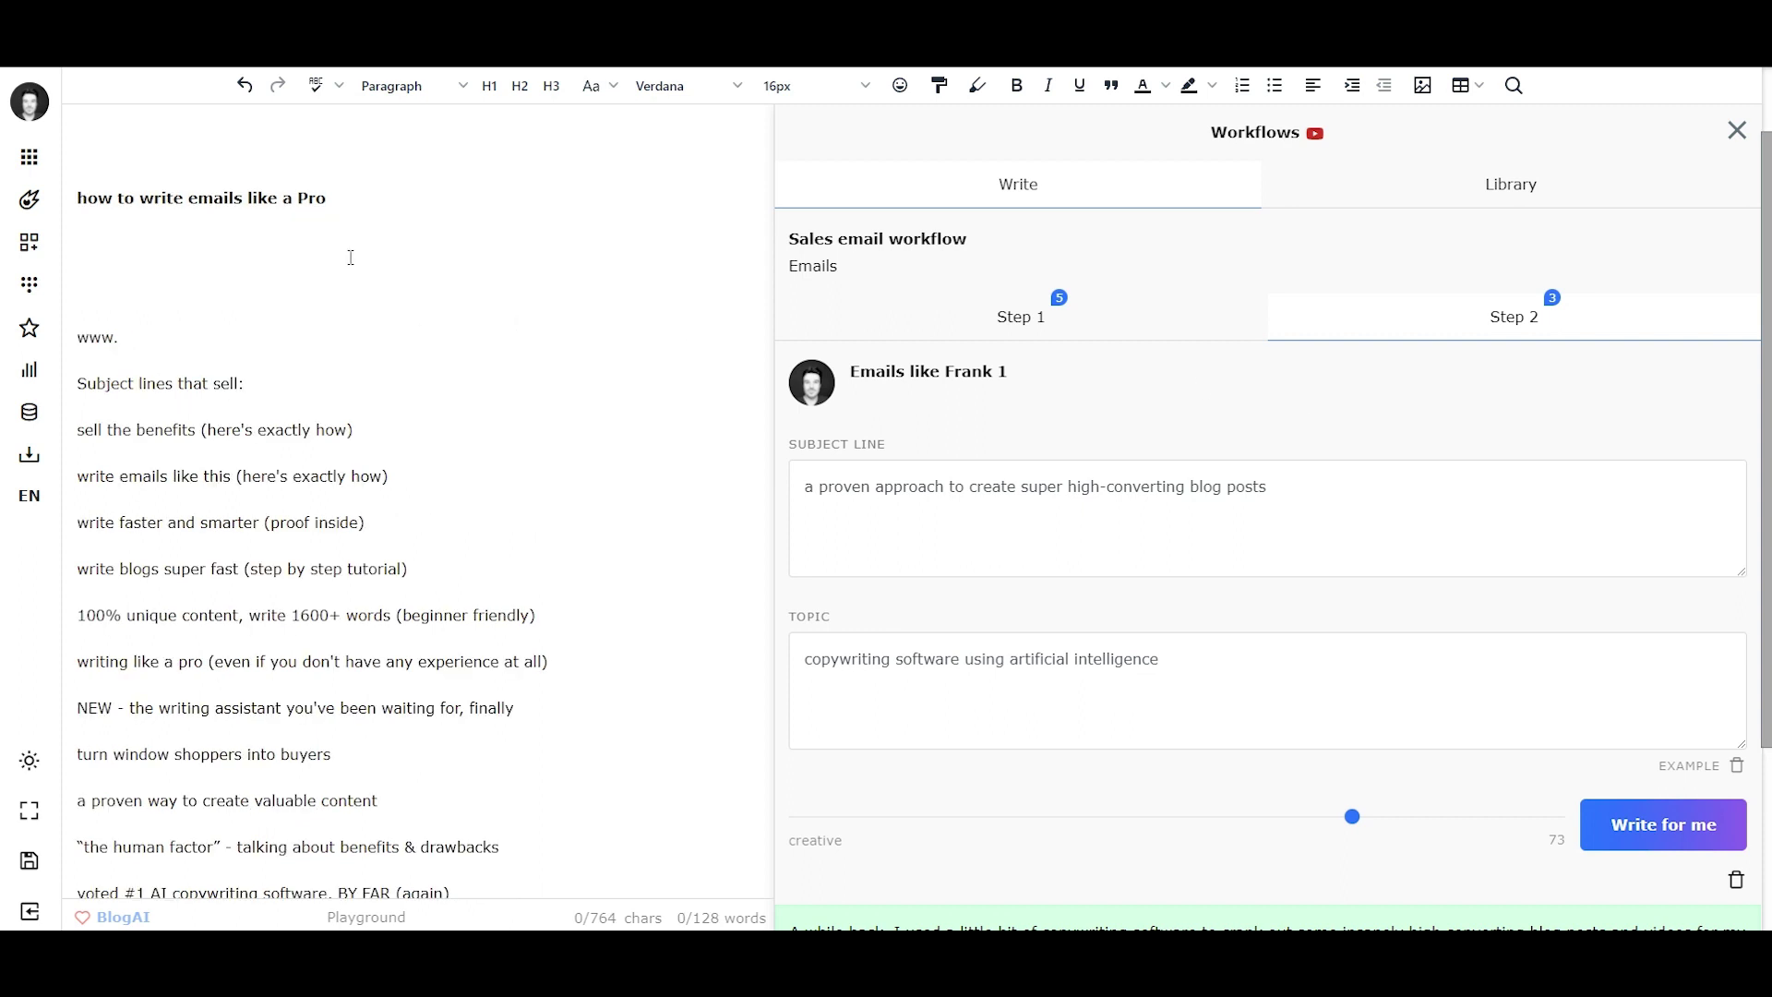
{"action": "key", "text": "BackSpace"}
{"action": "key", "text": "BackSpace"}
{"action": "key", "text": "BackSpace"}
{"action": "key", "text": "BackSpace"}
{"action": "key", "text": "BackSpace"}
{"action": "type", "text": "www.closerscopy.com/help"}
{"action": "key", "text": "Return"}
{"action": "type", "text": "Frameworks"}
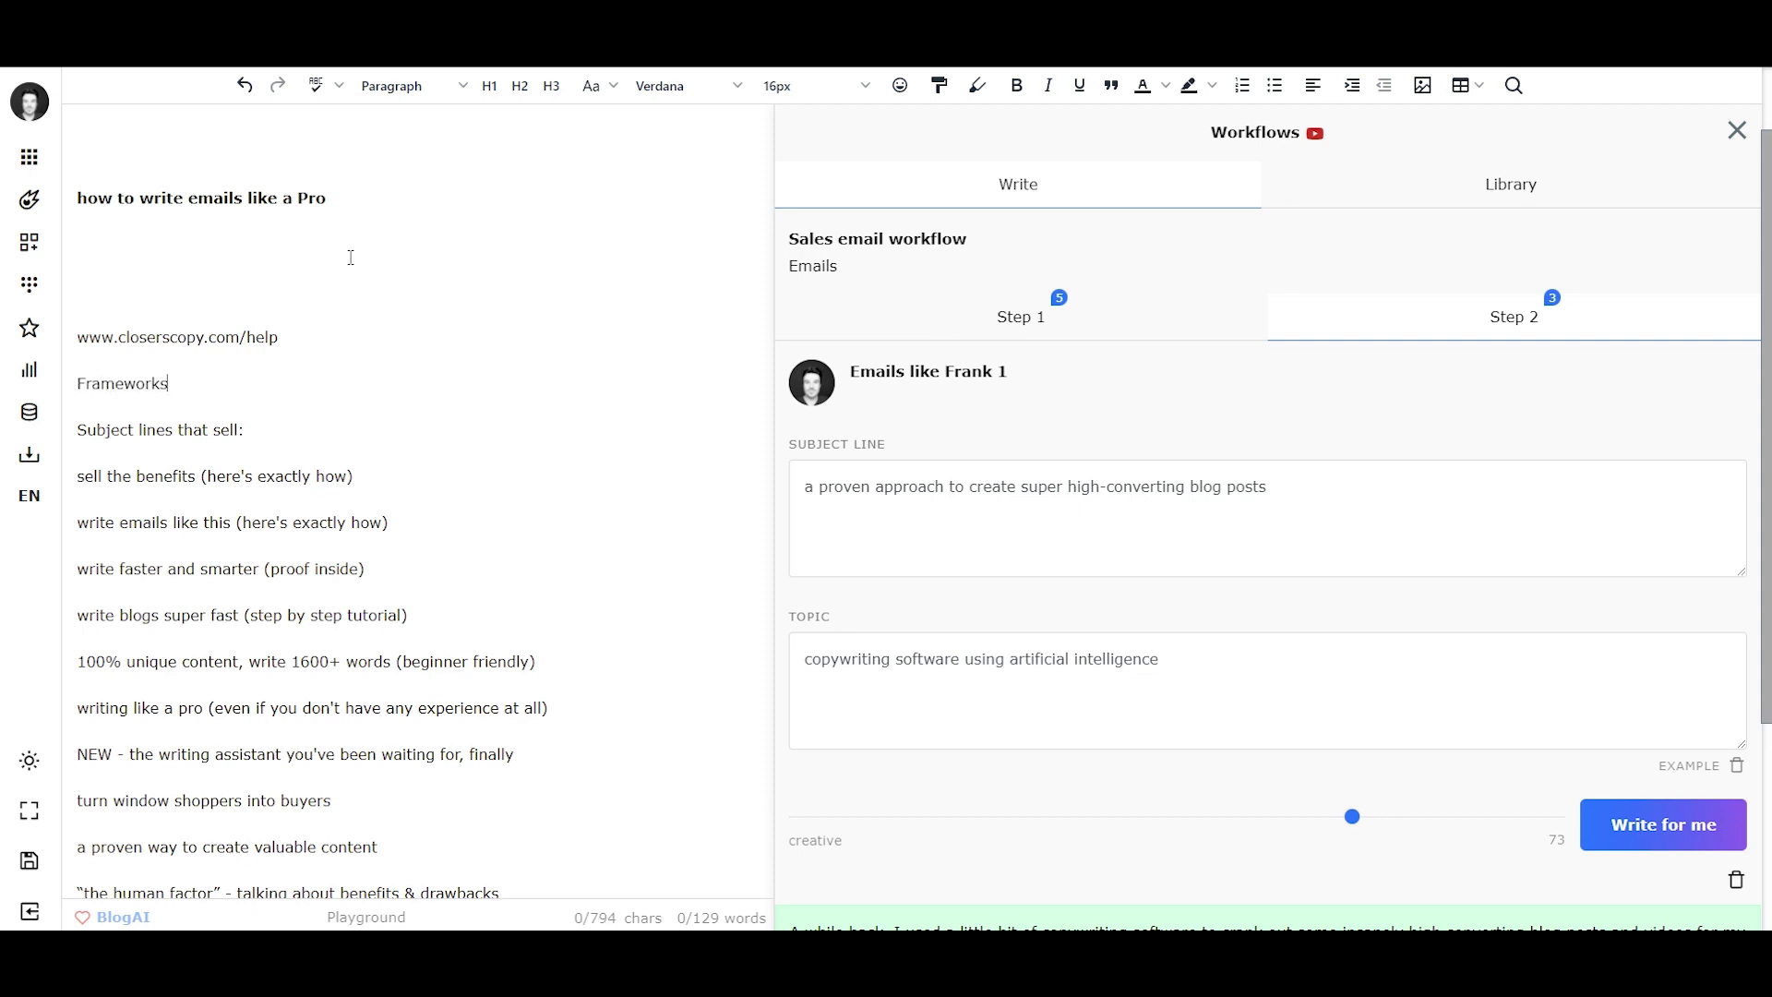
{"action": "key", "text": "Return"}
{"action": "type", "text": "Cus"}
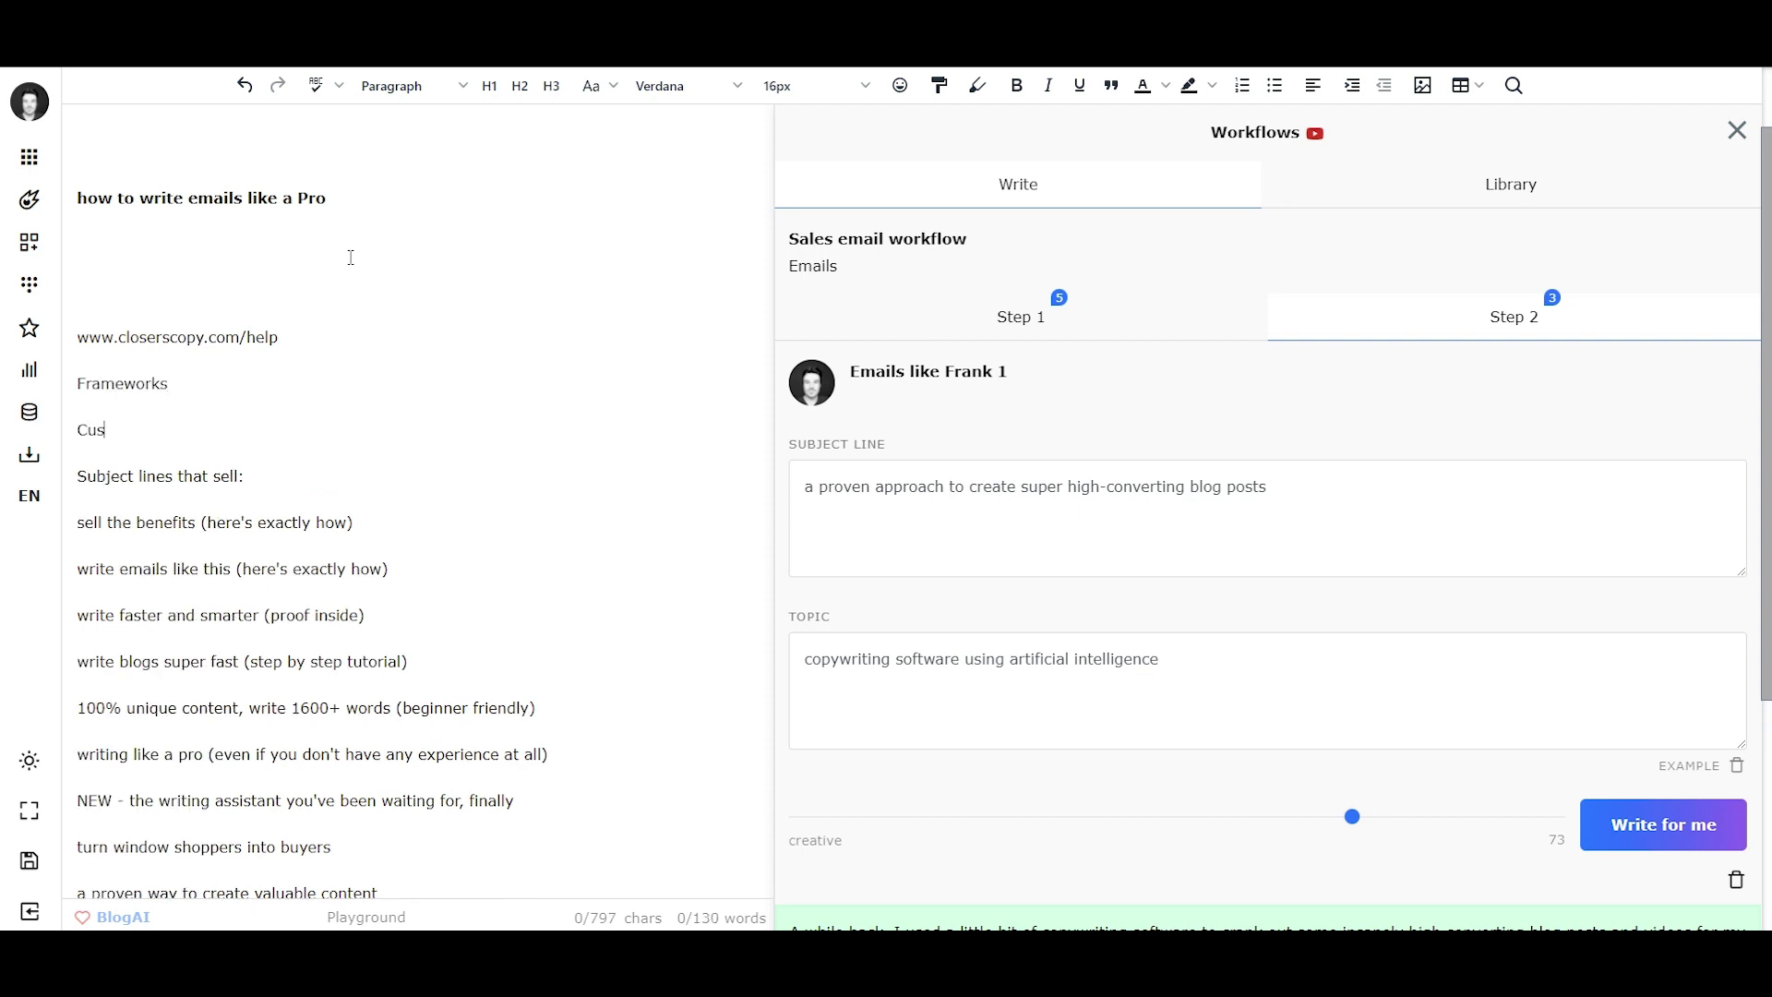
{"action": "type", "text": "tomize"}
{"action": "left_click_drag", "start_coordinate": [176, 429], "coordinate": [77, 336]}
{"action": "left_click", "coordinate": [281, 299]}
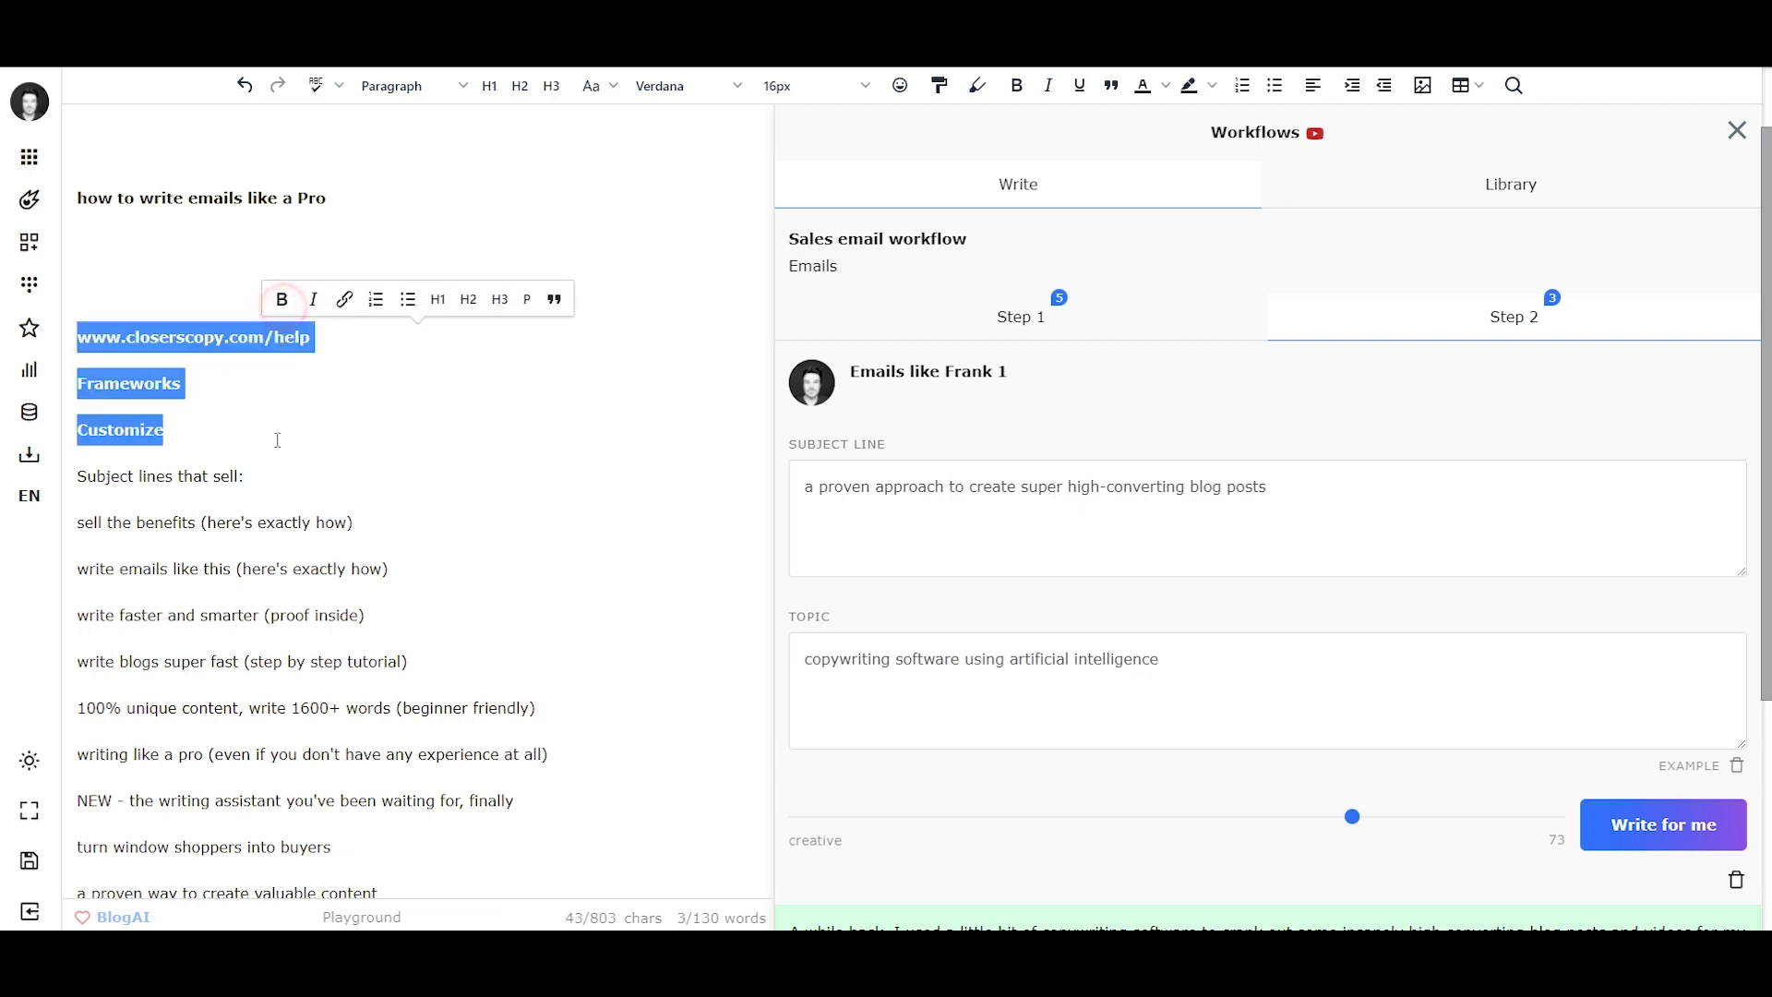
{"action": "left_click", "coordinate": [278, 440]}
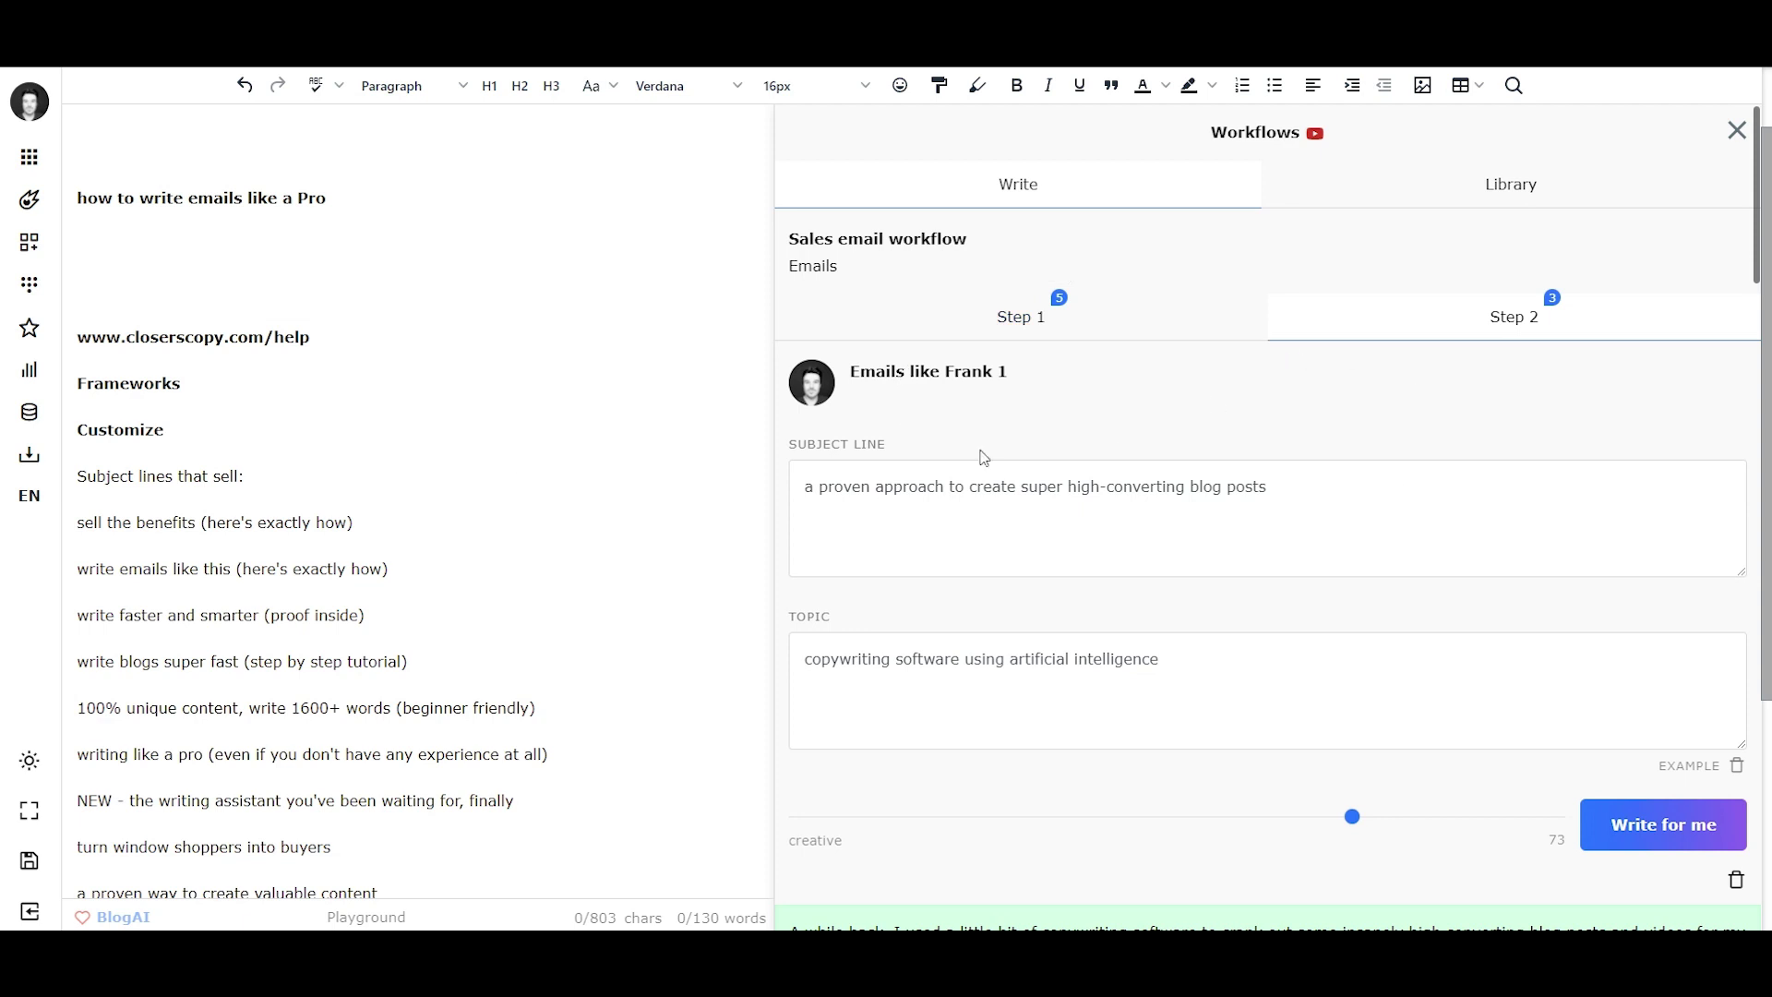
Add a Workflows line below Customize and select it
{"action": "left_click", "coordinate": [186, 430]}
{"action": "key", "text": "Return"}
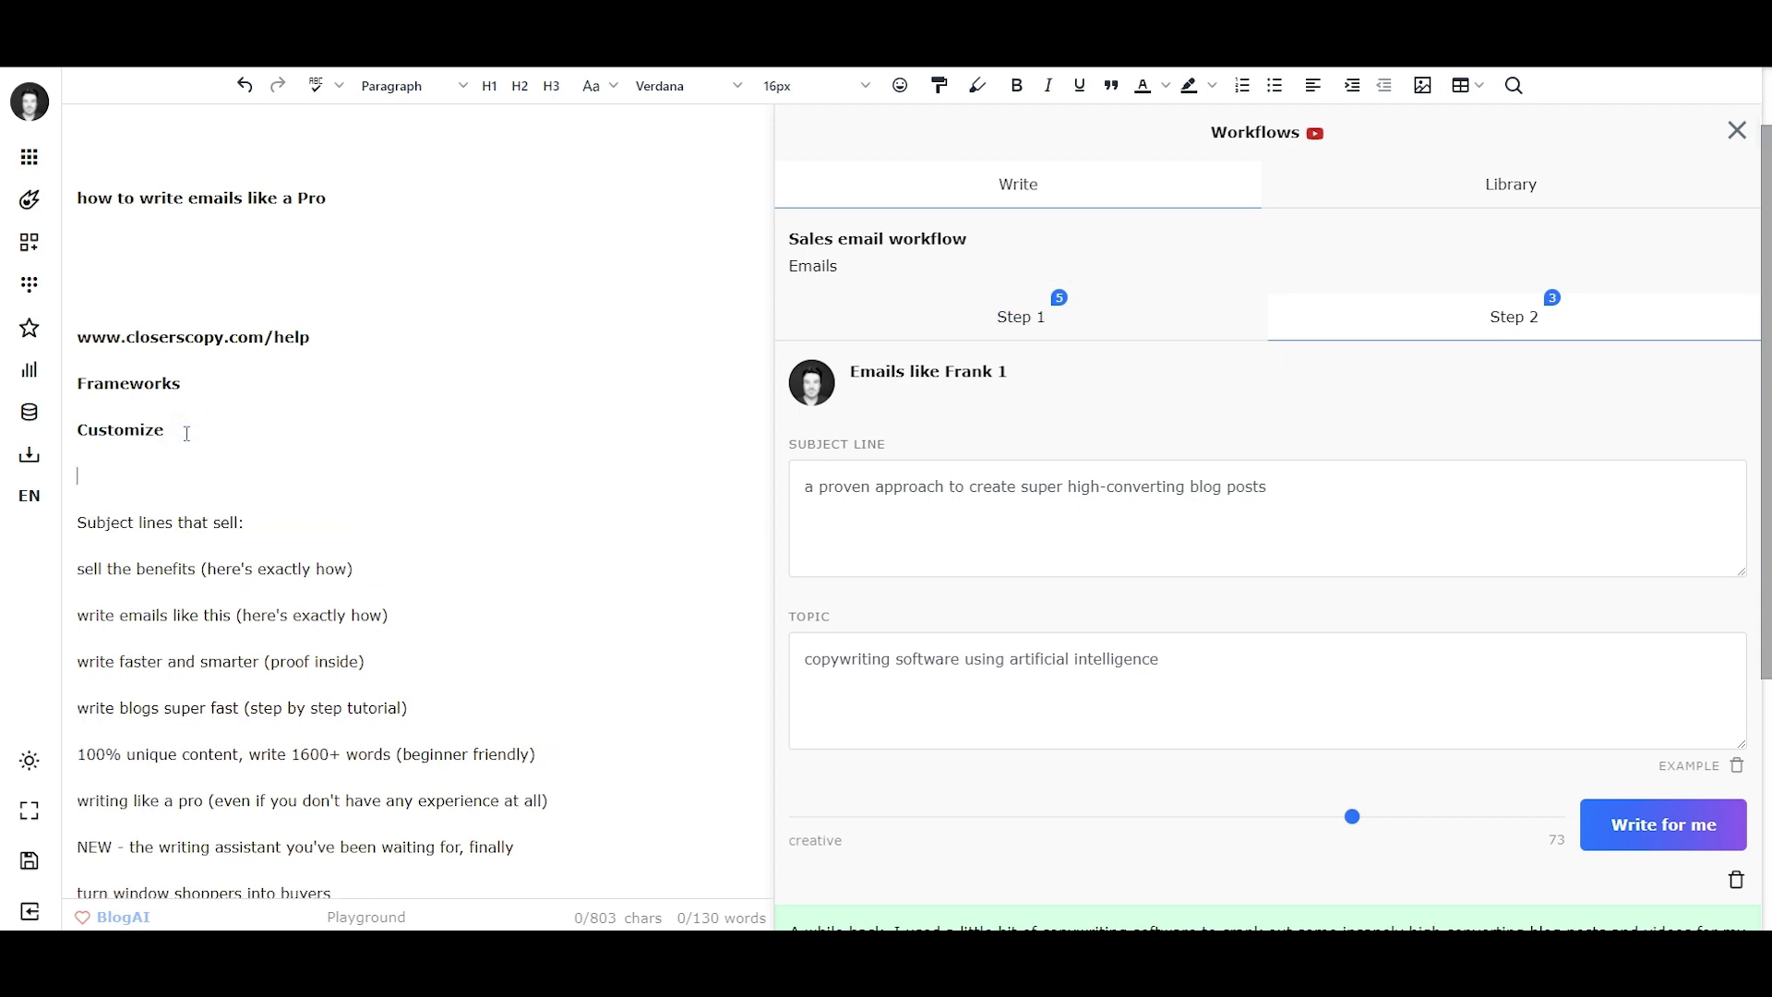
{"action": "key", "text": "Return"}
{"action": "type", "text": "Workflows"}
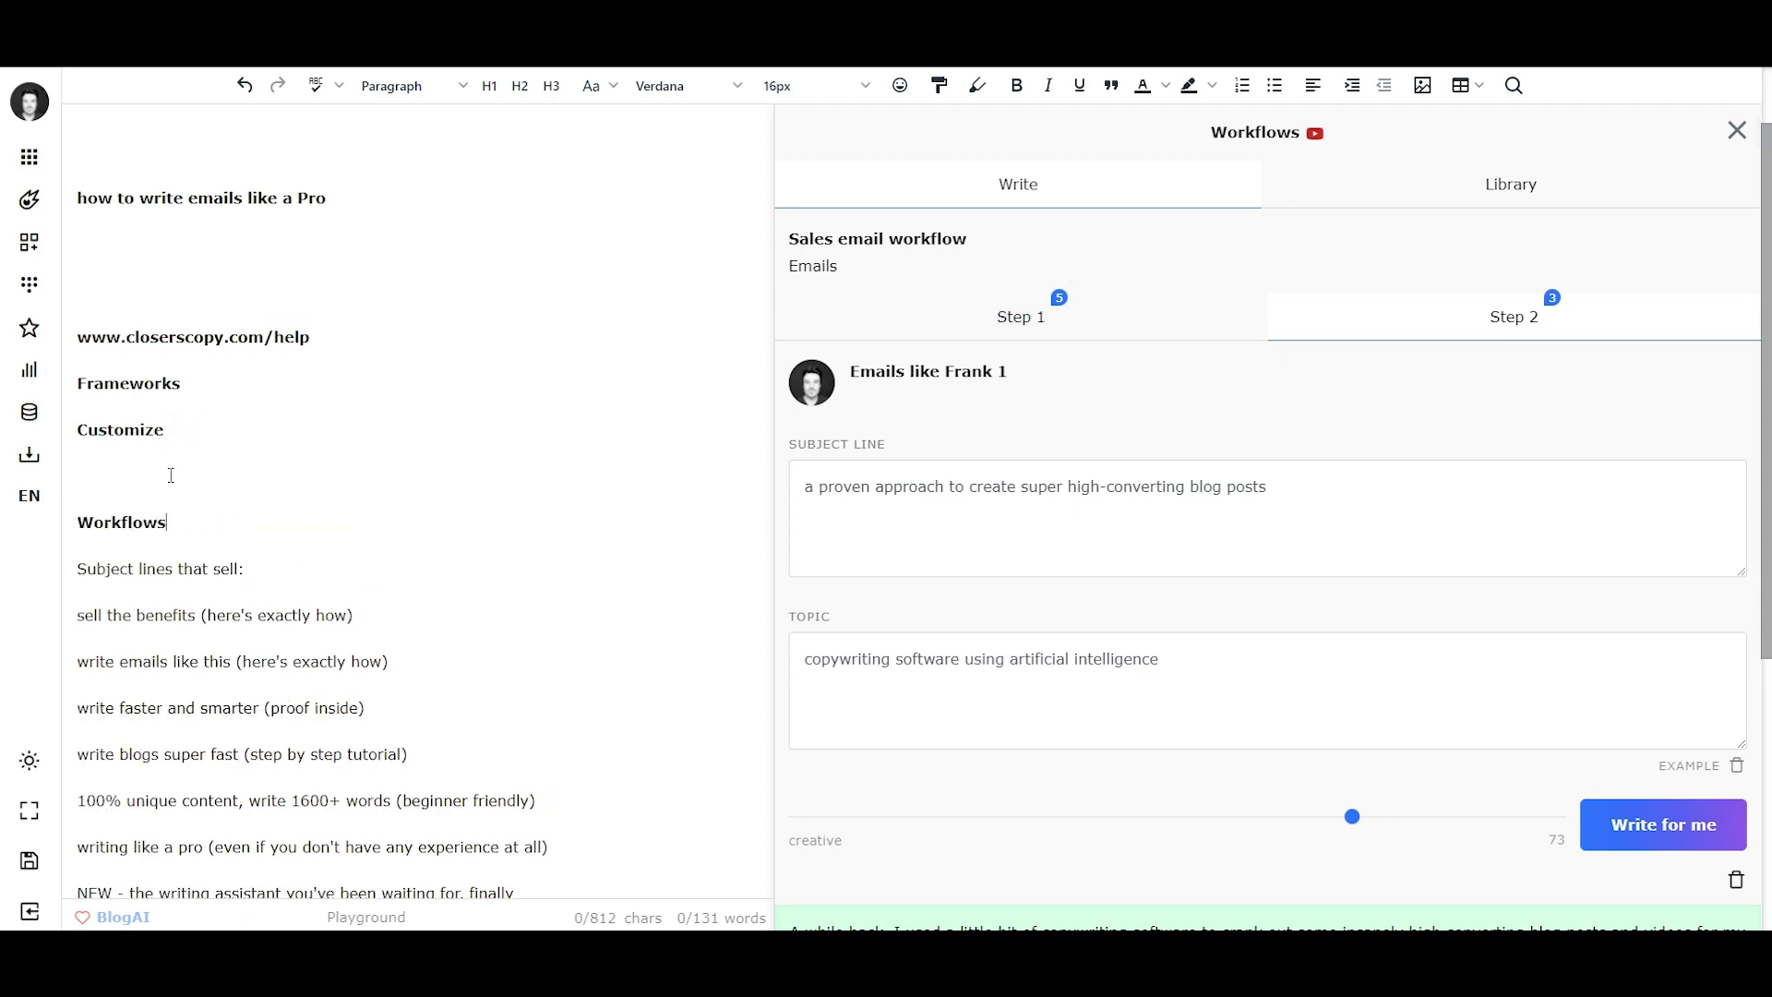
{"action": "double_click", "coordinate": [136, 522]}
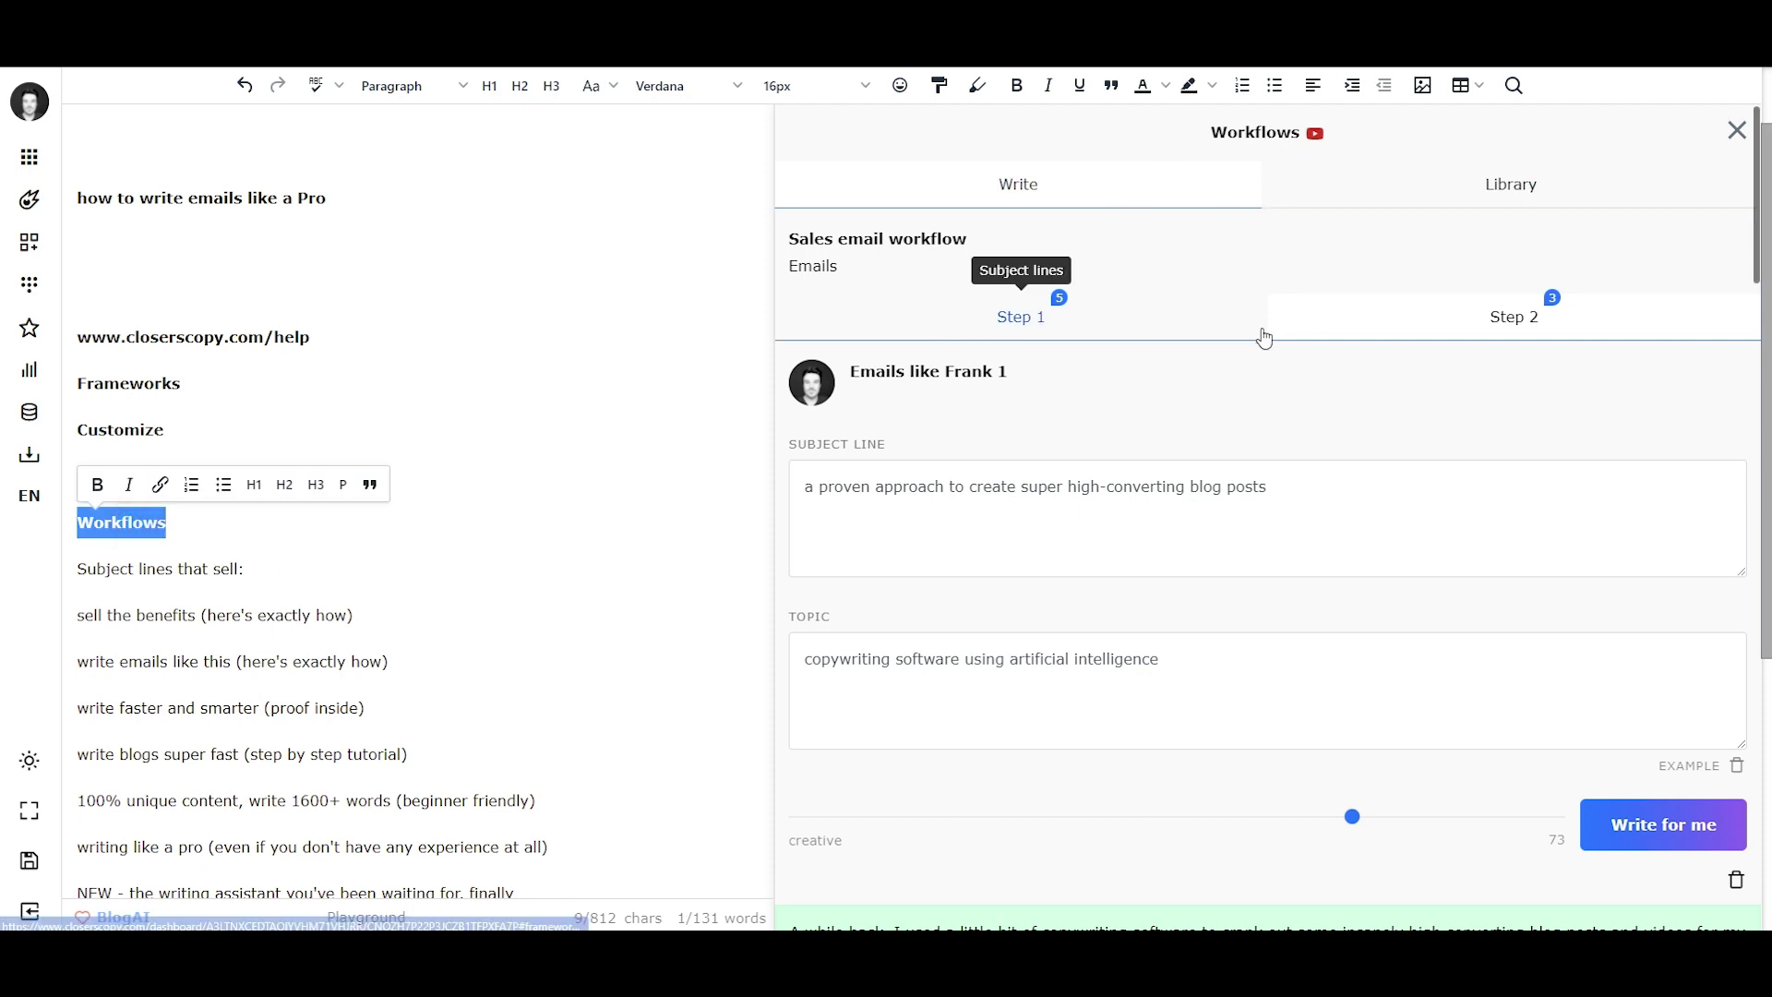